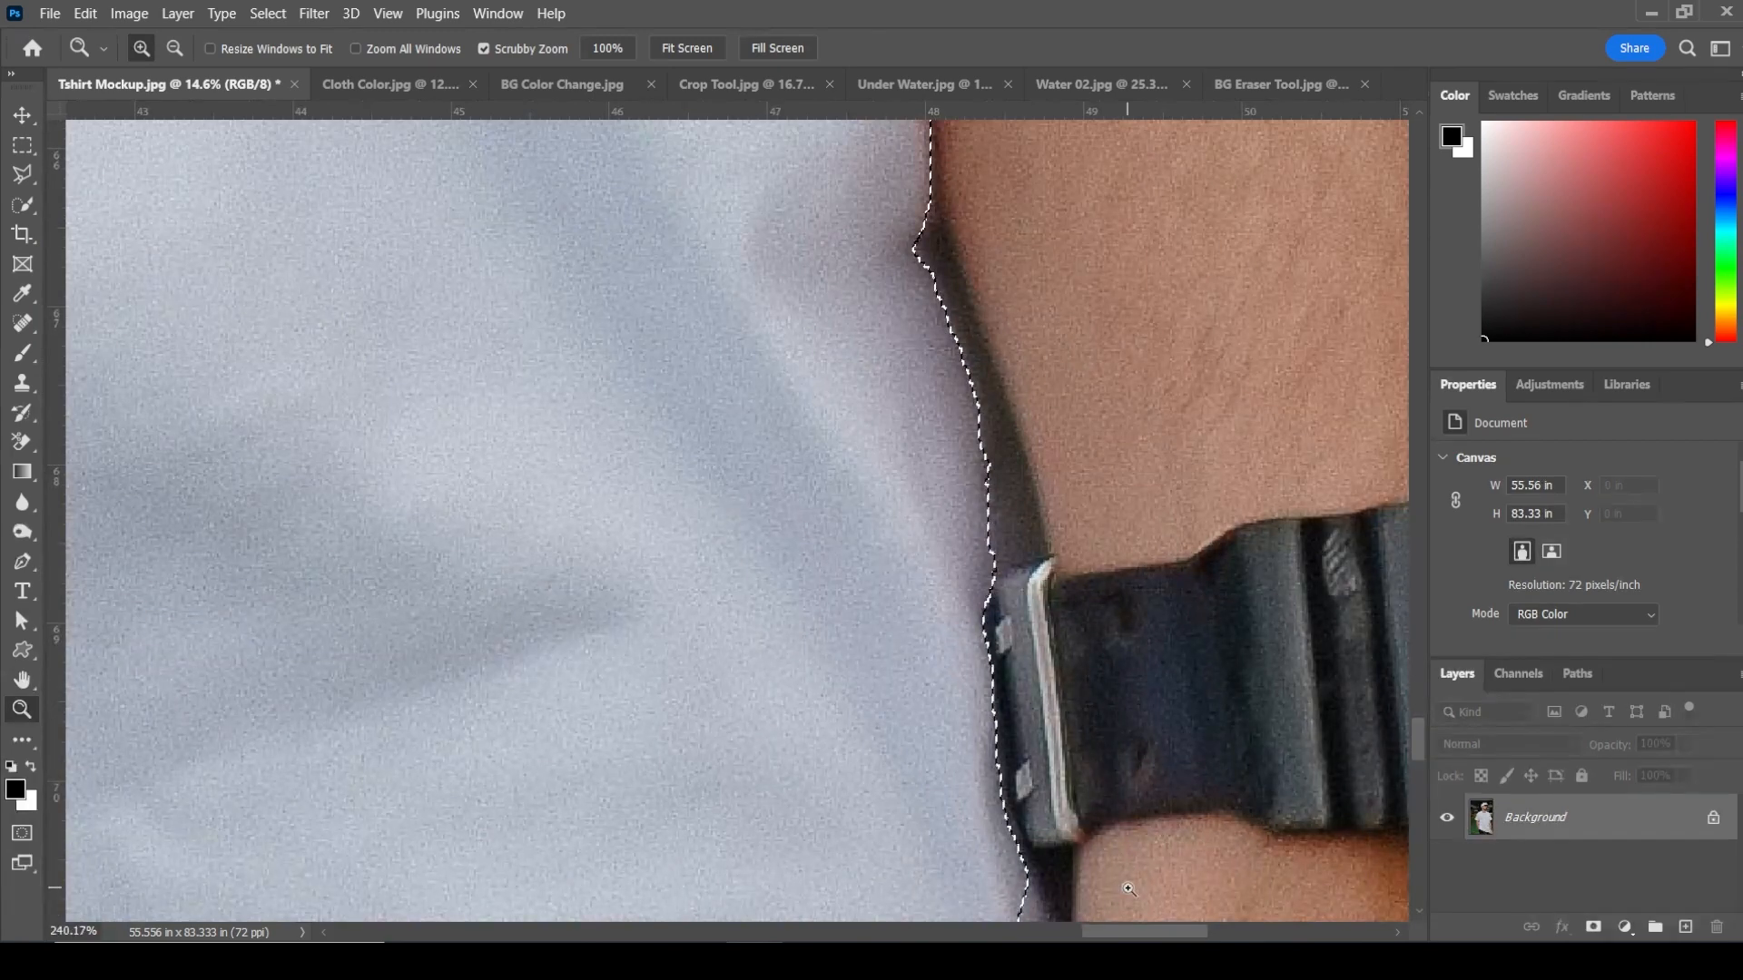
Step: Refine the shirt selection along the arm edge near the wristwatch with the Polygonal Lasso
right_click(903, 712)
click(944, 720)
drag(953, 835, 1086, 877)
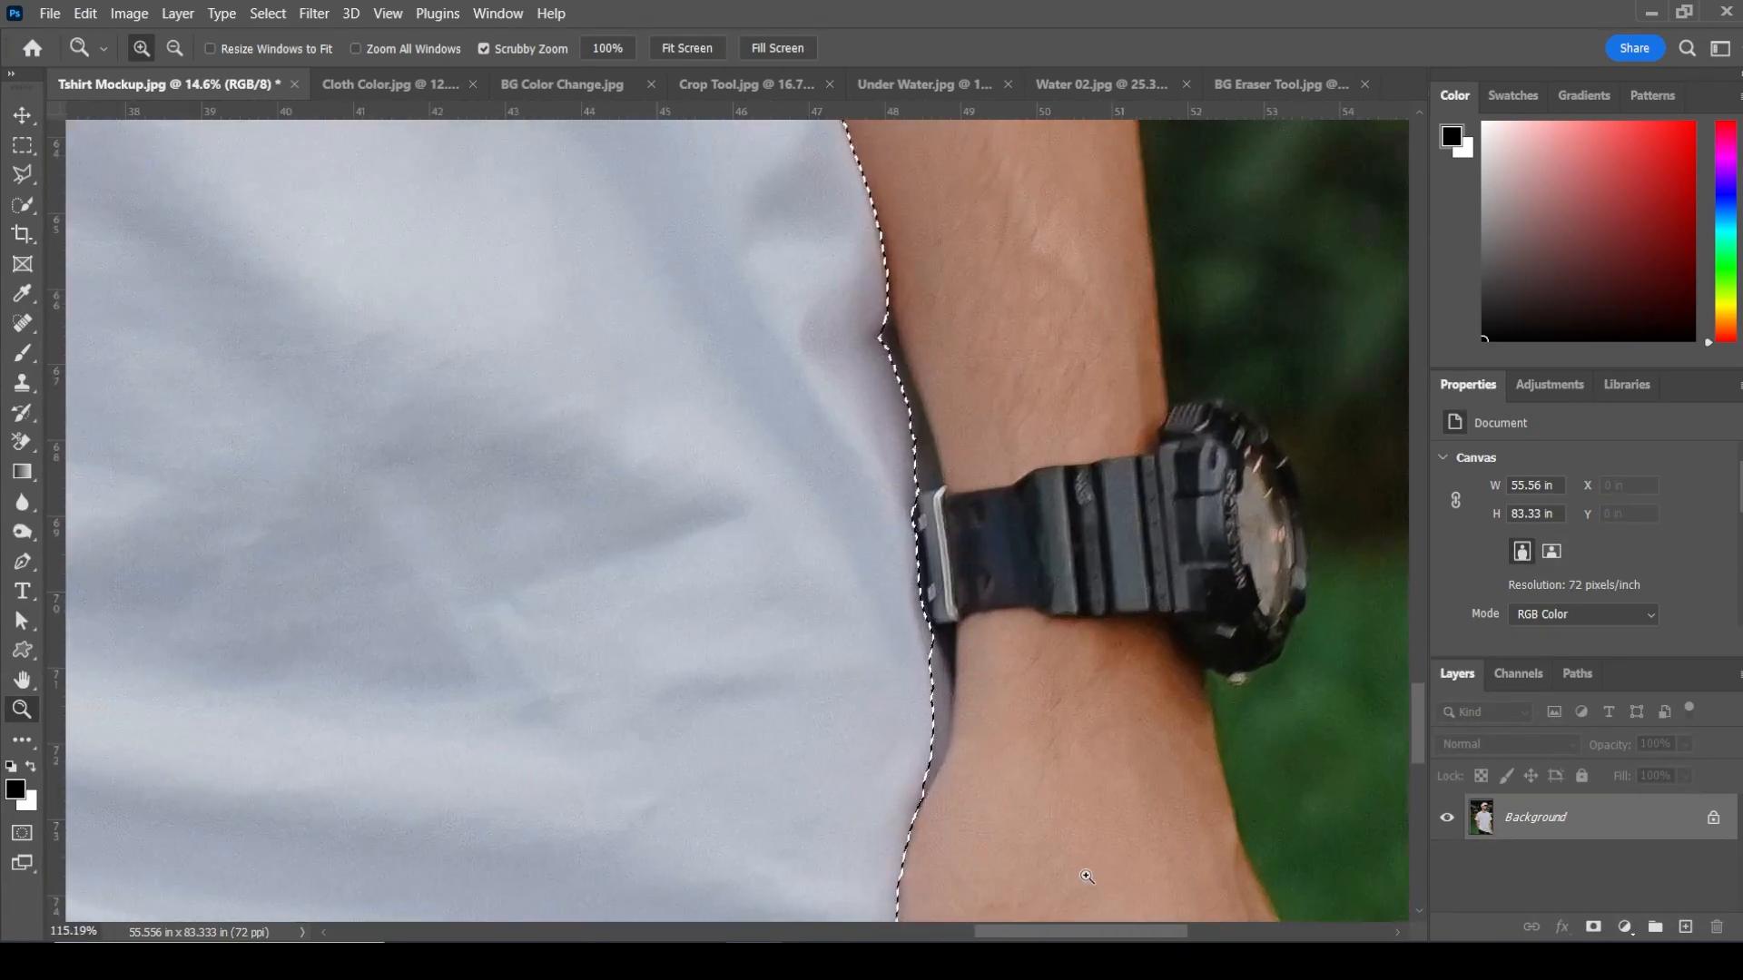
key(l)
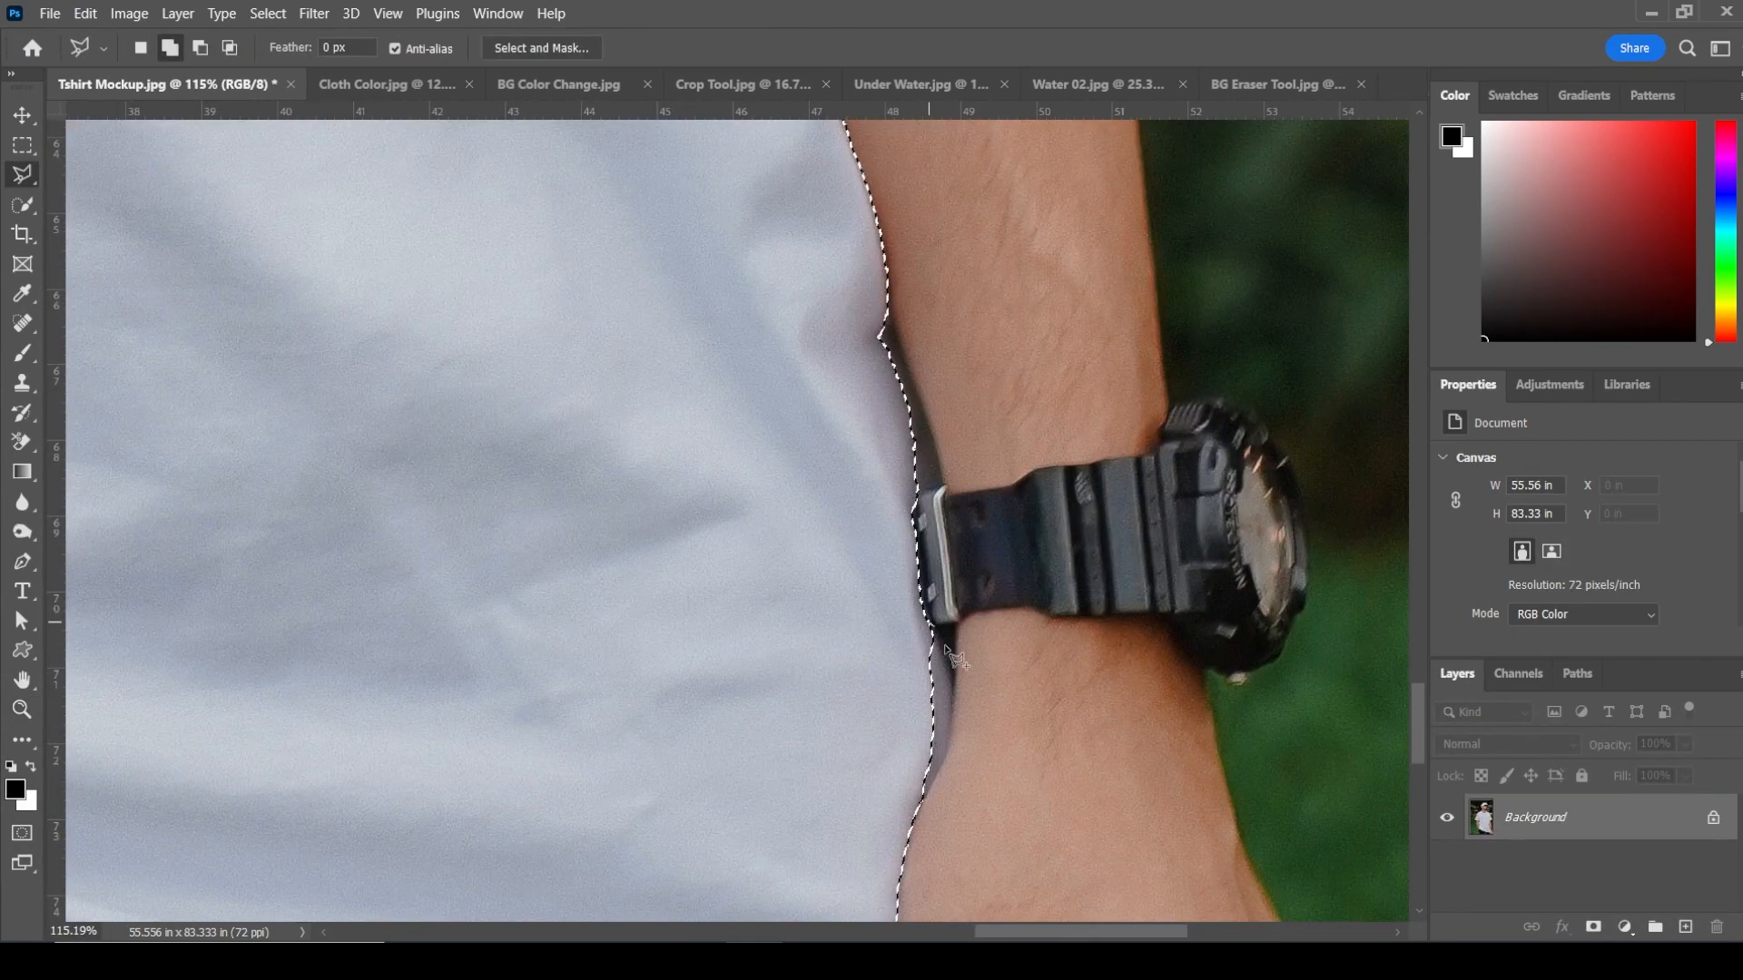
click(928, 622)
click(950, 671)
click(952, 706)
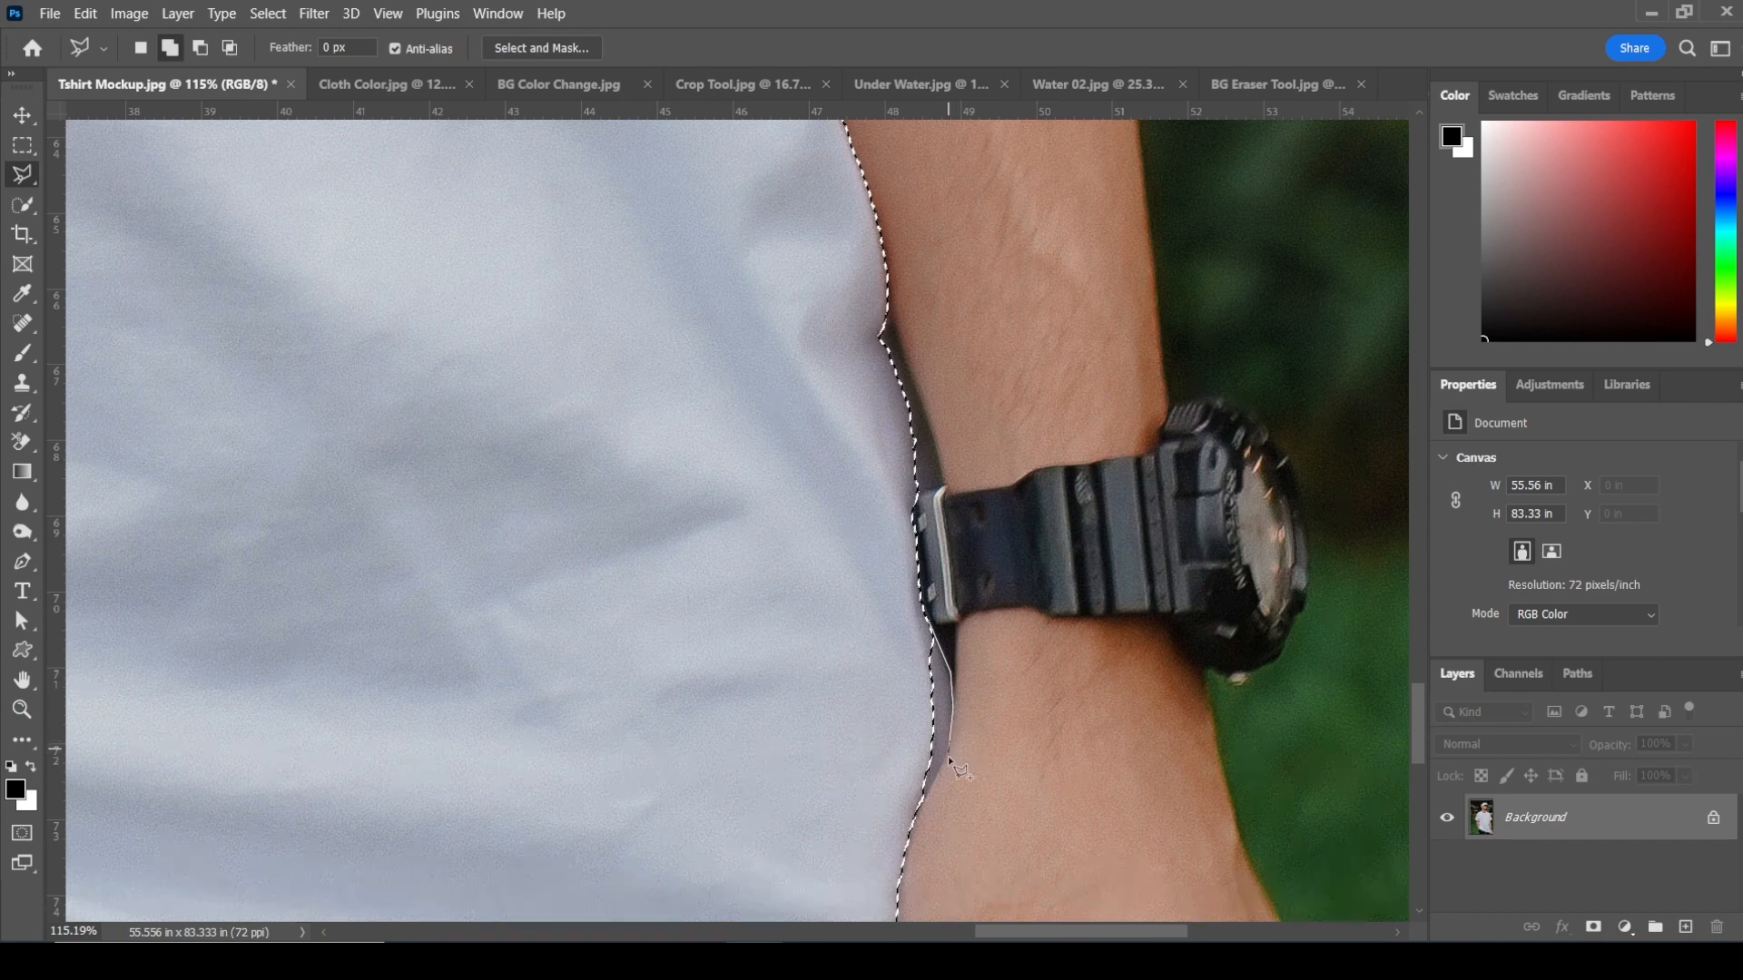
click(947, 755)
click(927, 791)
click(891, 807)
double_click(853, 681)
Step: Add the collar area beside the neck to the shirt selection with the Polygonal Lasso
key(z)
right_click(756, 650)
click(783, 658)
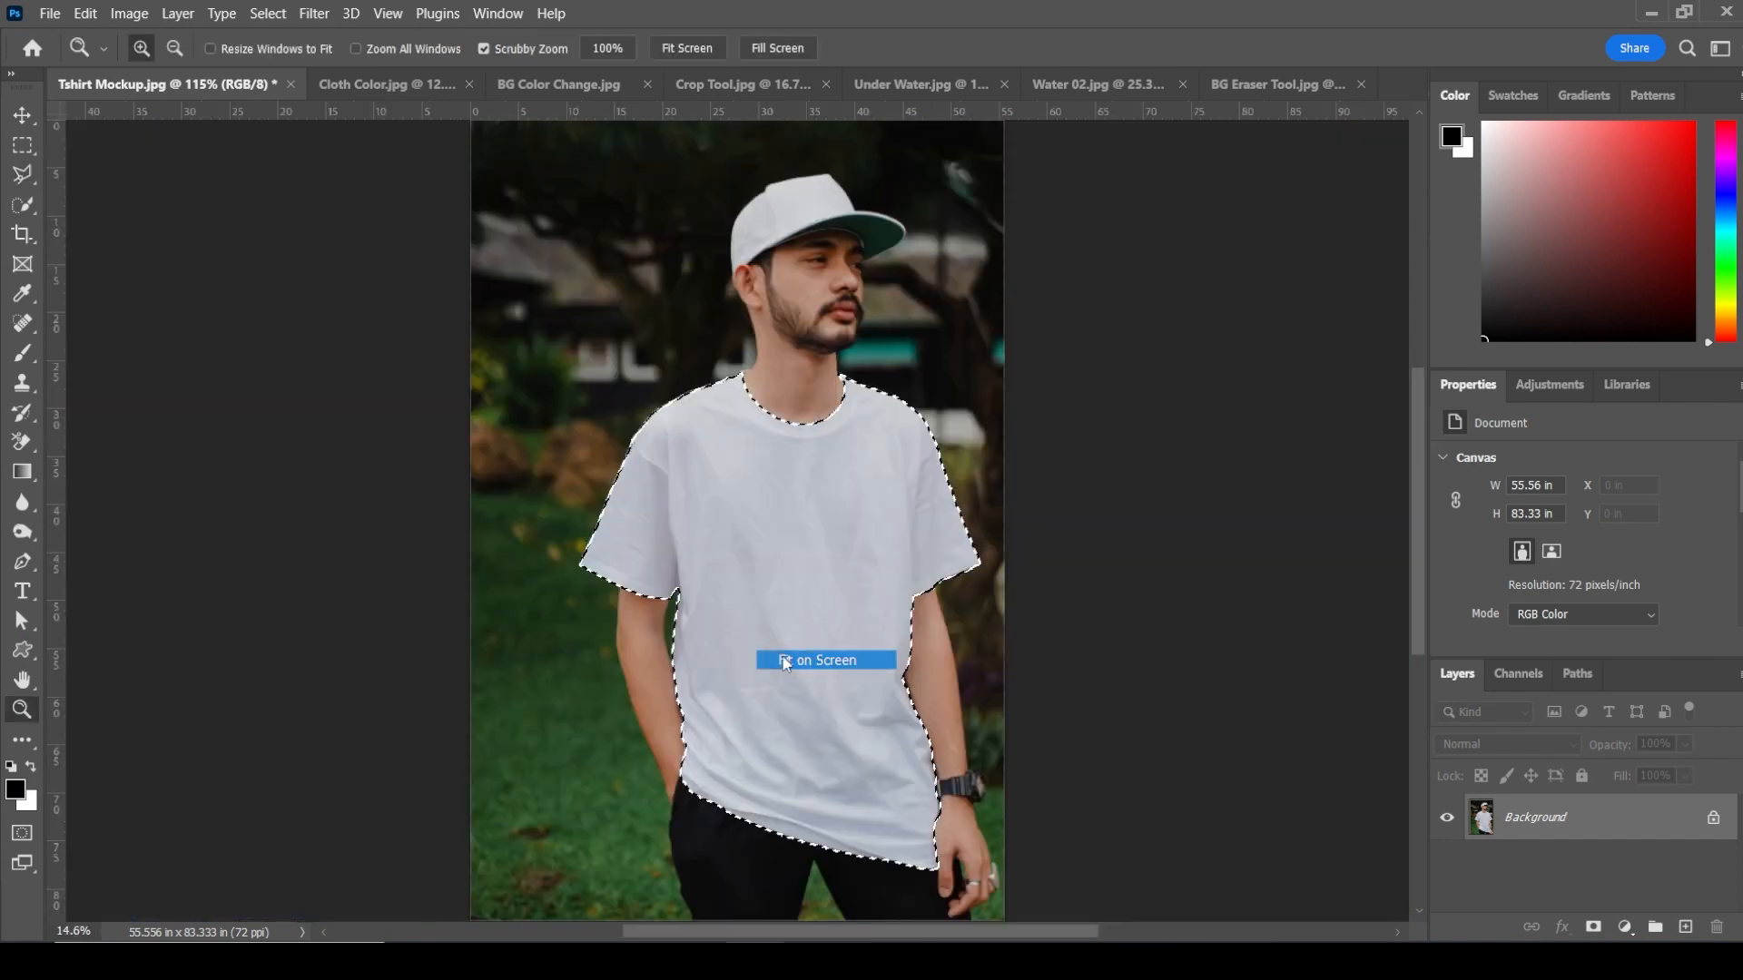
drag(751, 381, 872, 591)
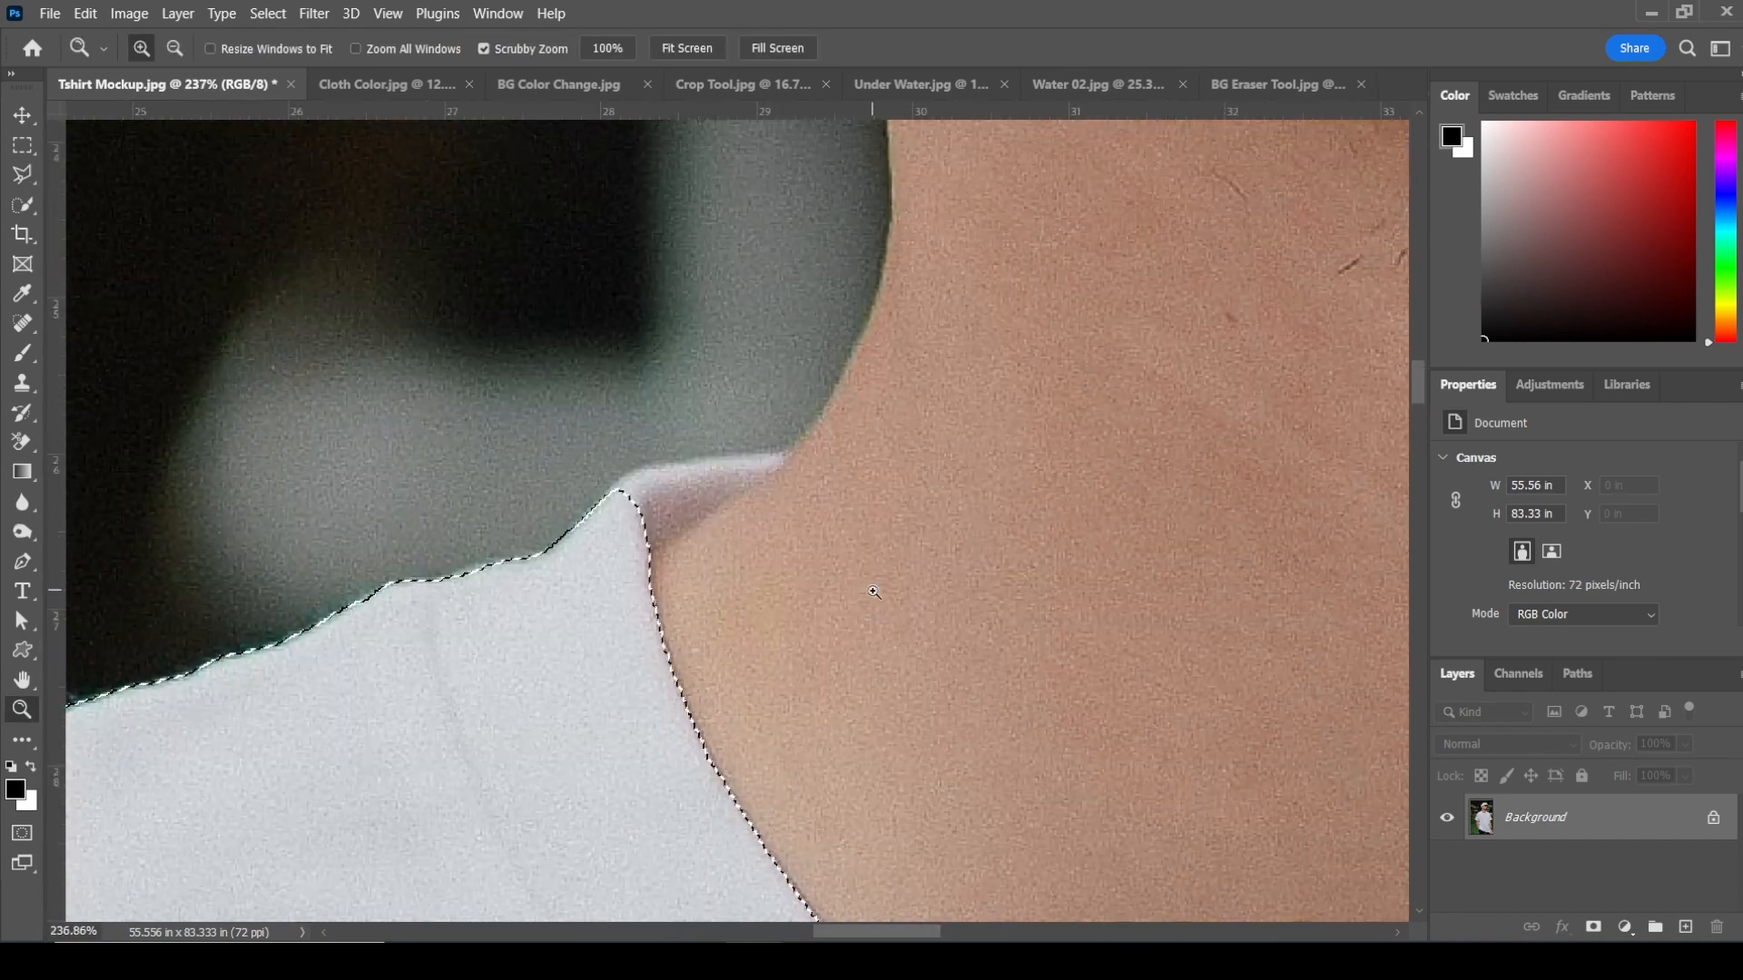
key(l)
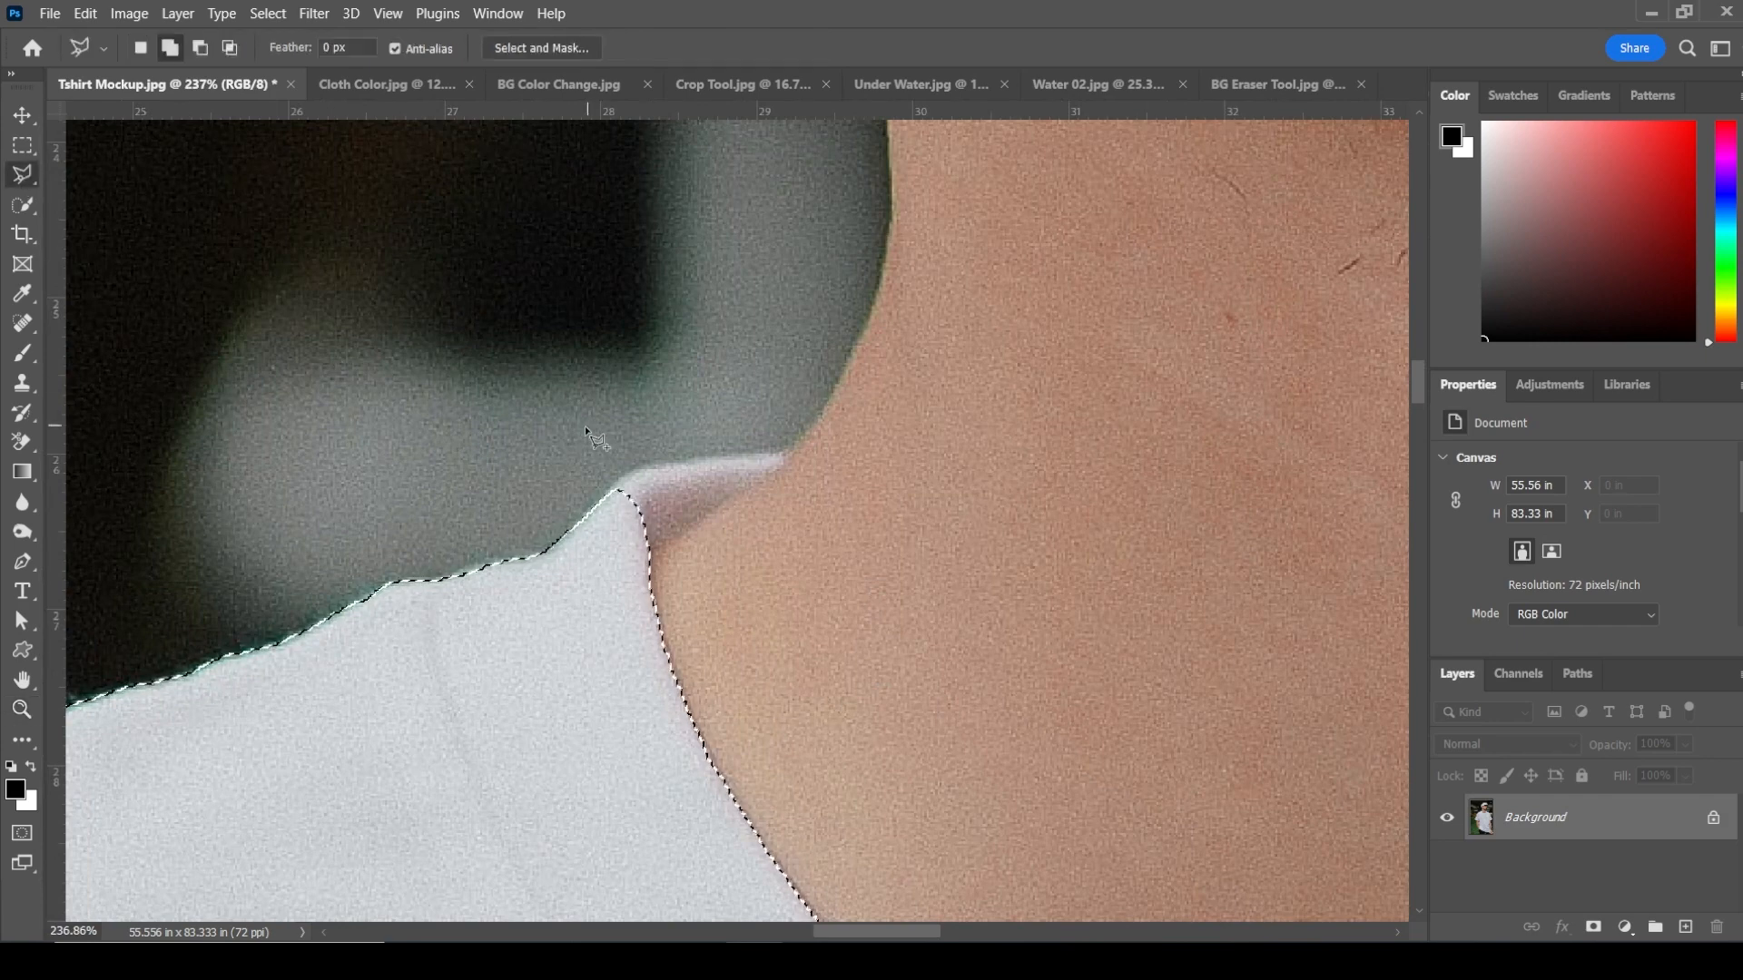
click(623, 492)
click(624, 469)
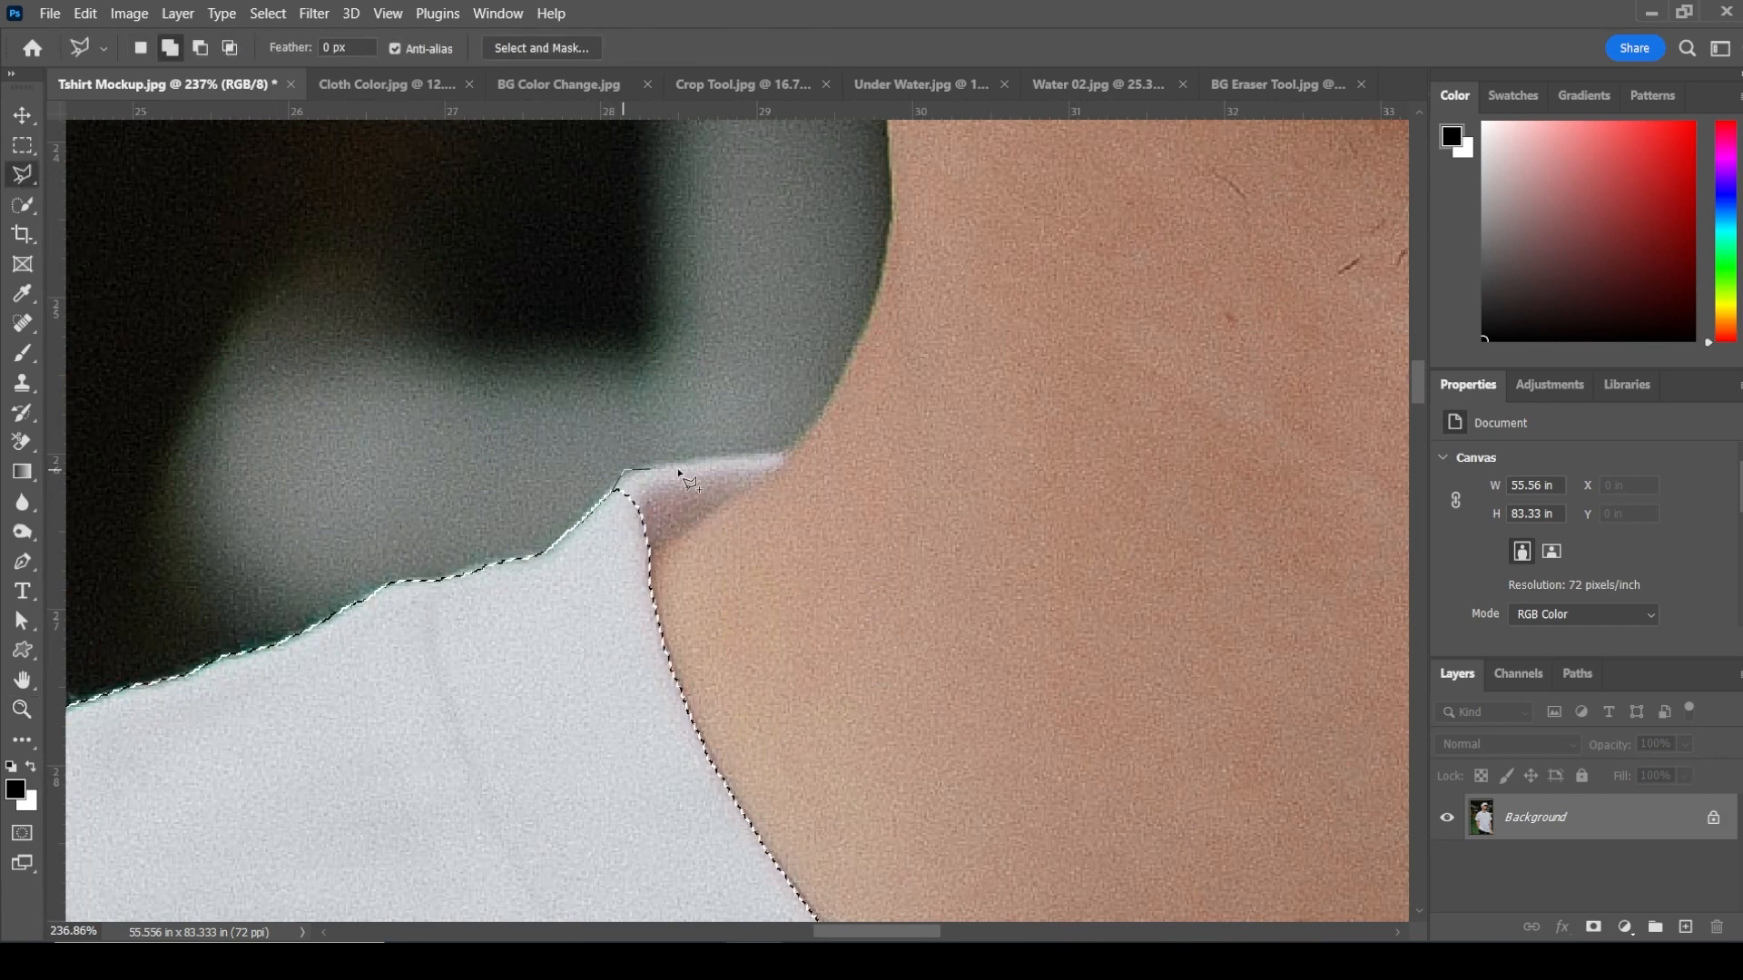
click(797, 451)
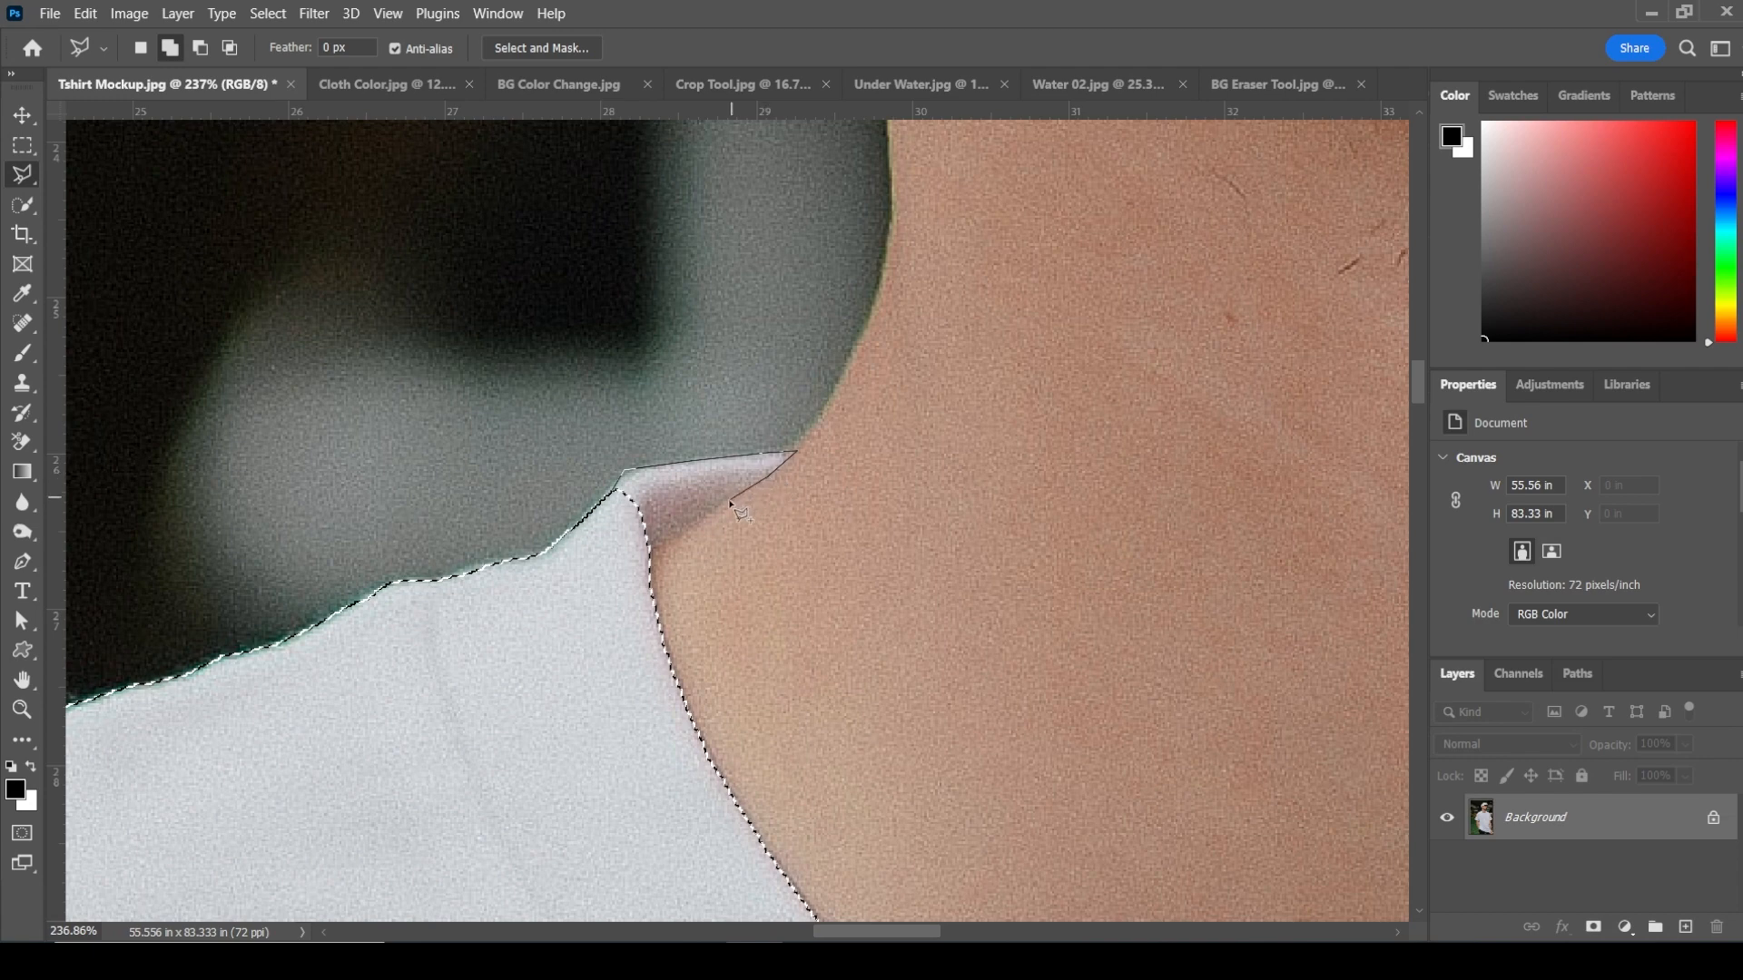
double_click(660, 550)
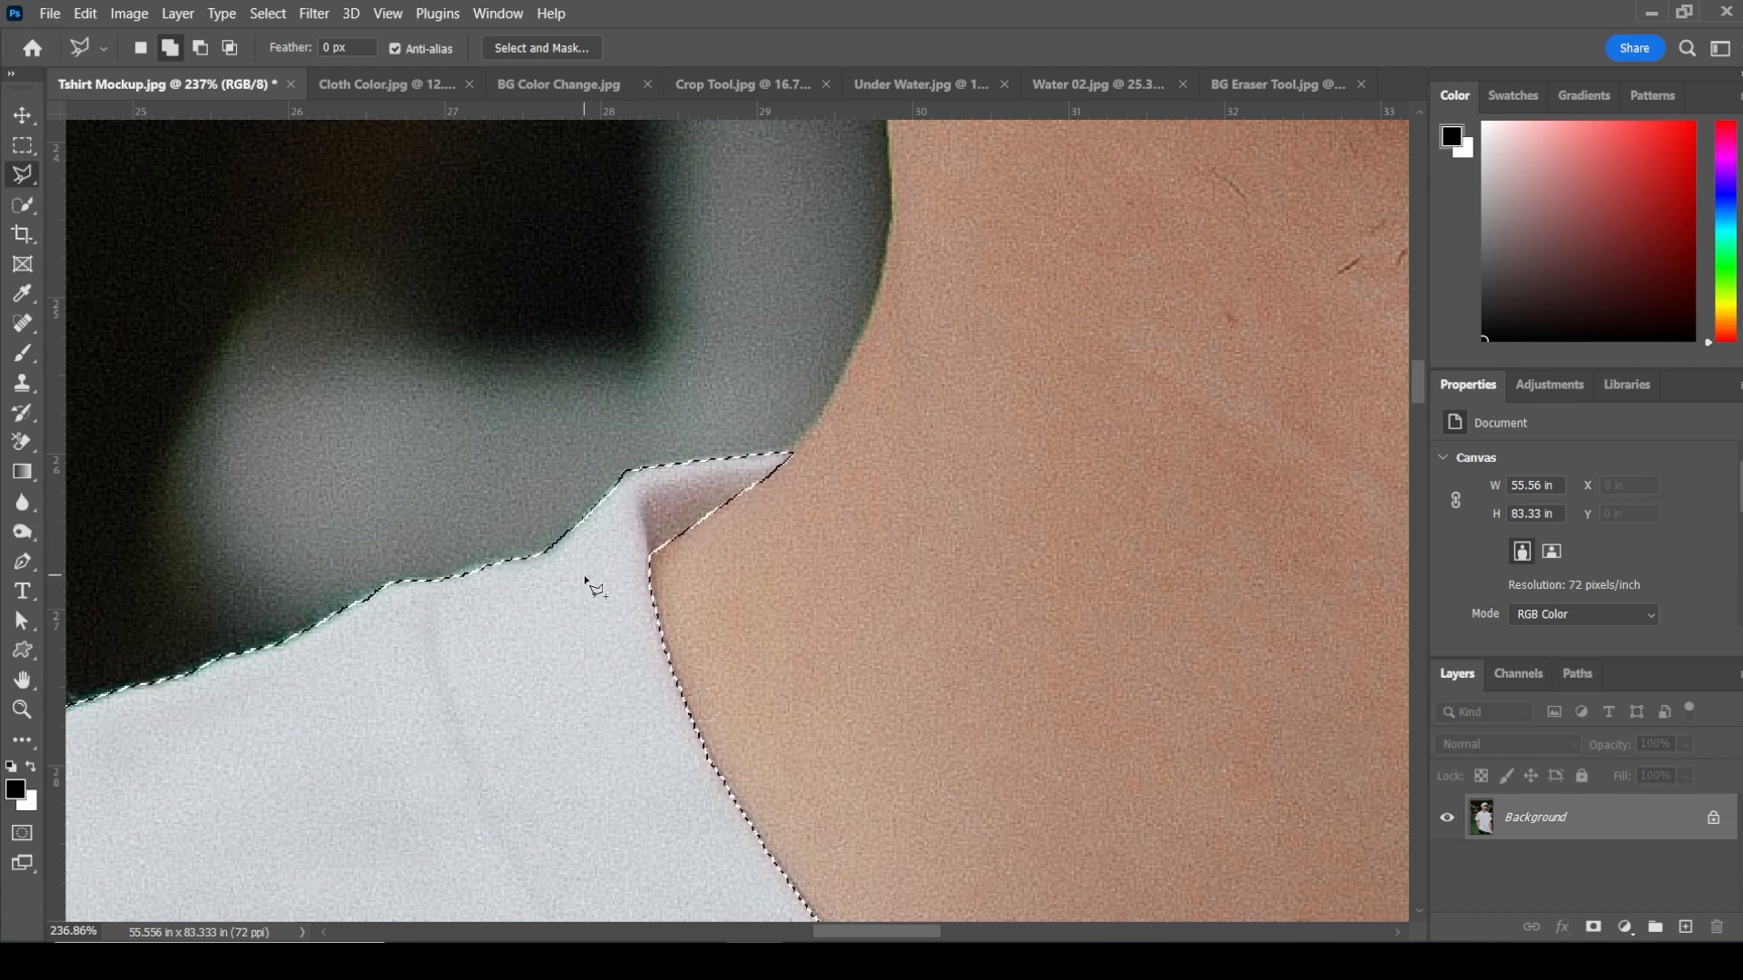
Step: Try to duplicate the Background layer
key(z)
right_click(584, 570)
click(626, 558)
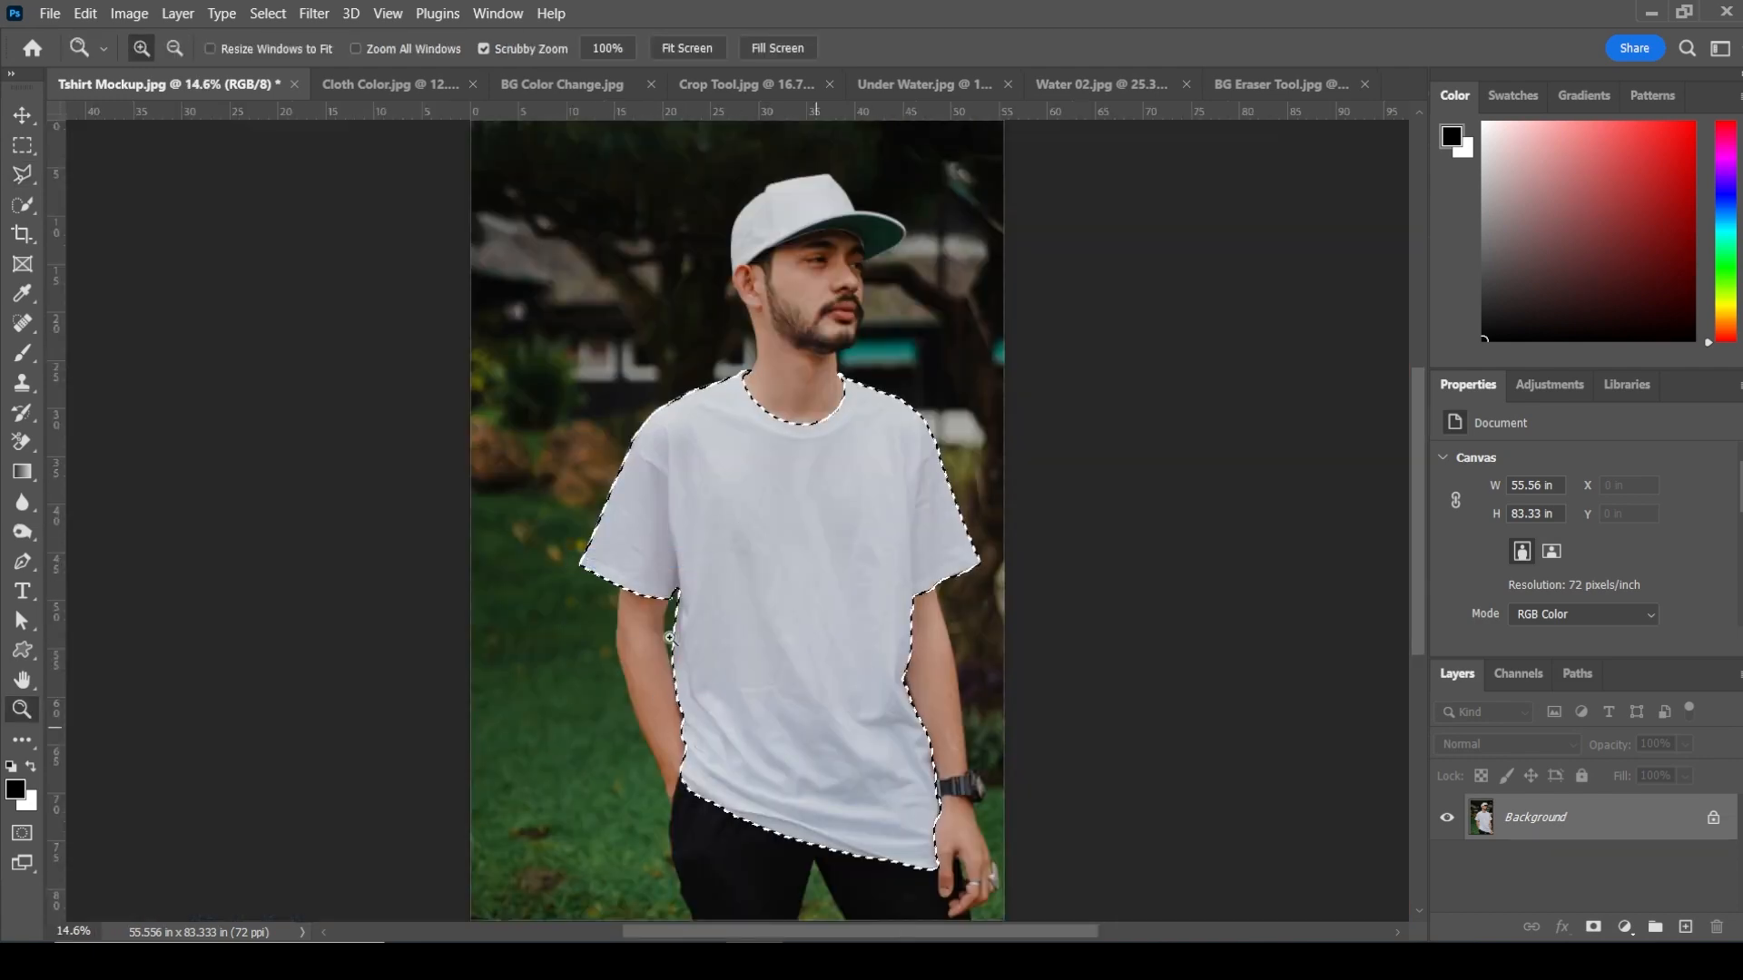
drag(1688, 829, 1686, 926)
key(ctrl+z)
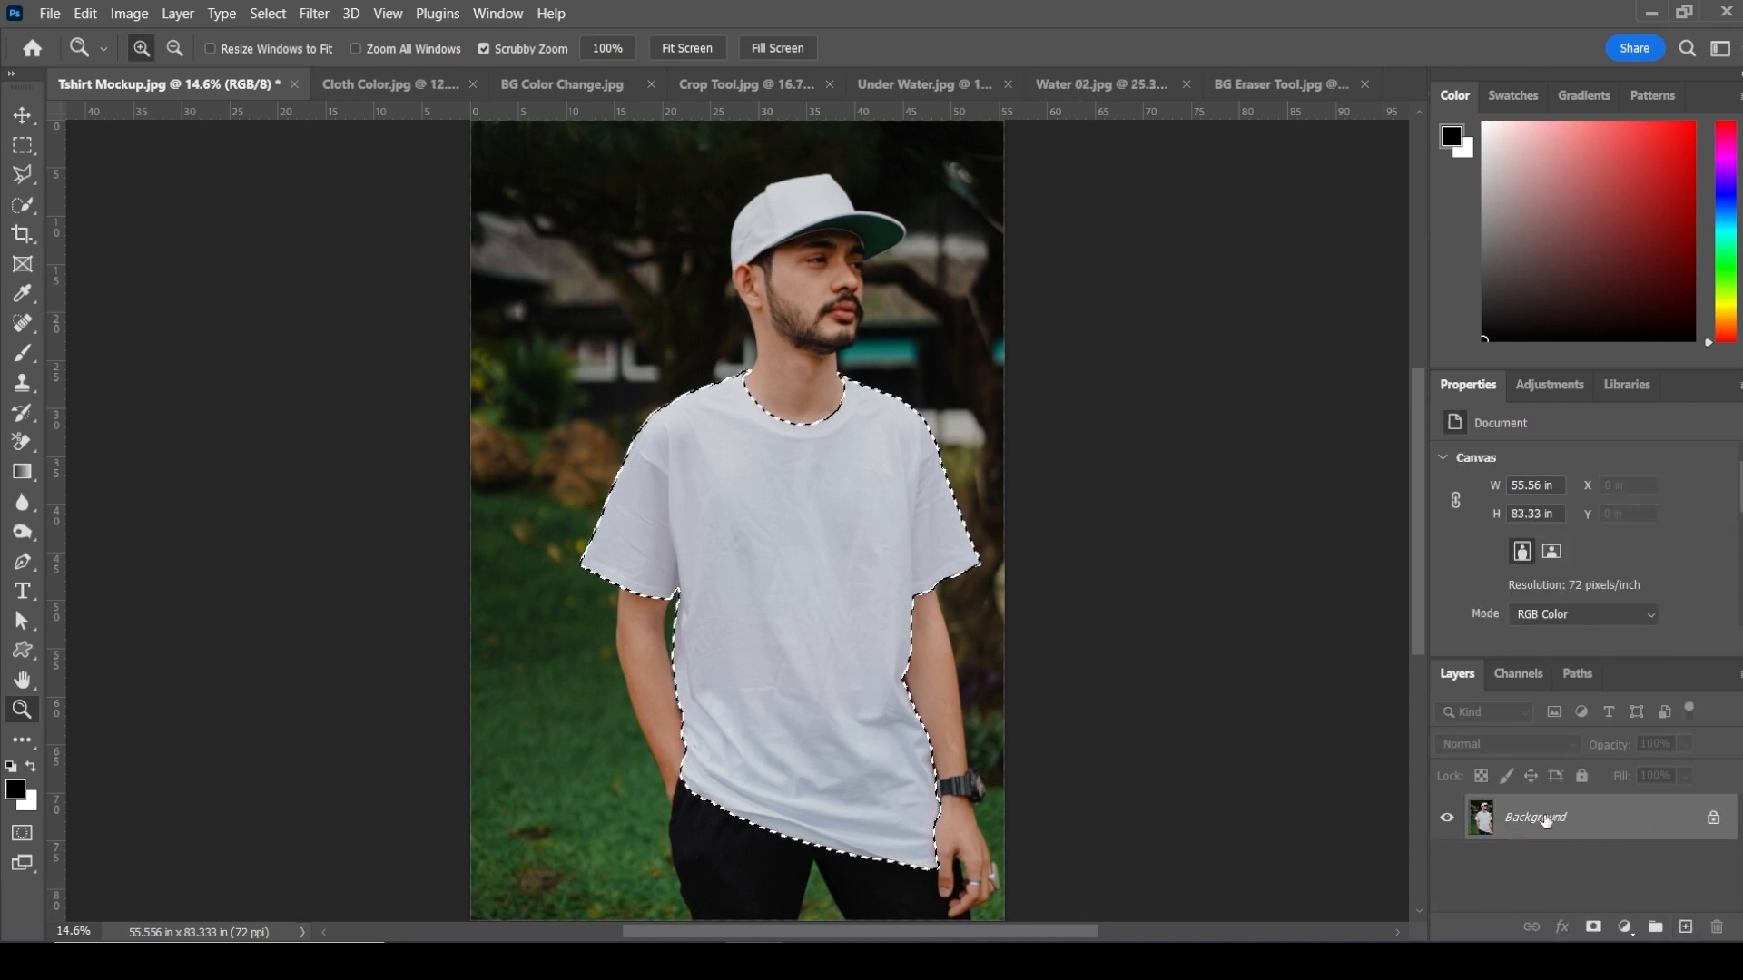
Step: Copy the selected T-shirt onto a new layer with Layer via Copy
click(178, 13)
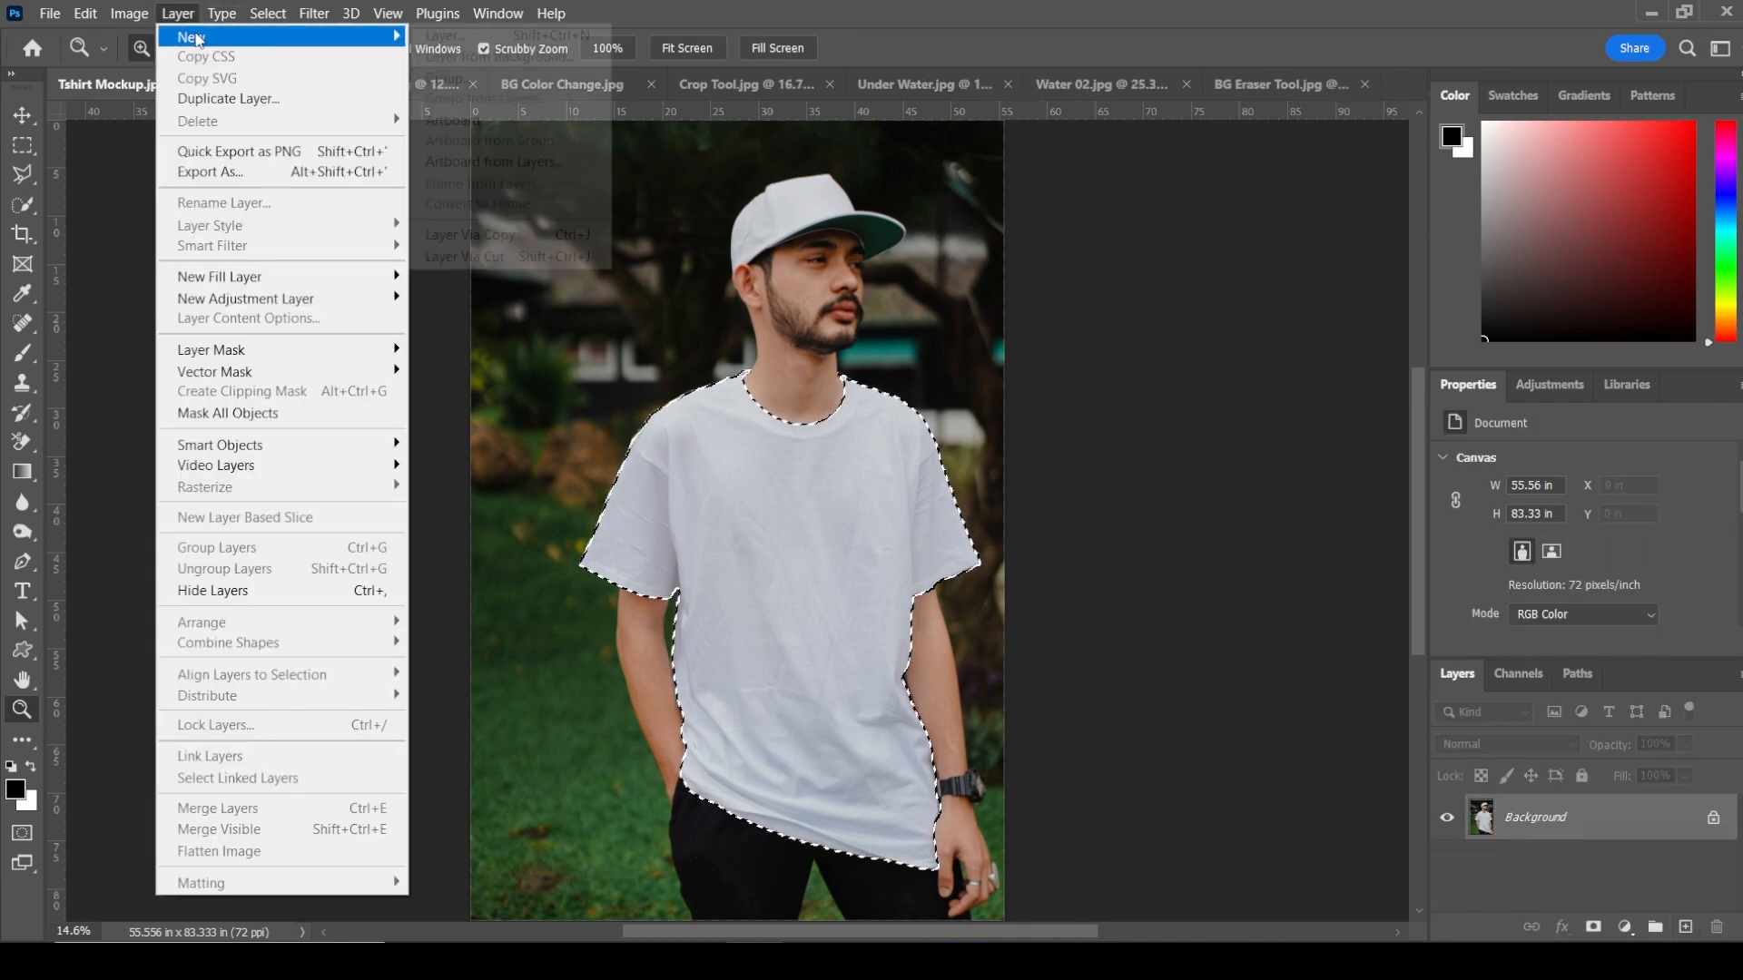
mouse_move(272, 37)
click(571, 237)
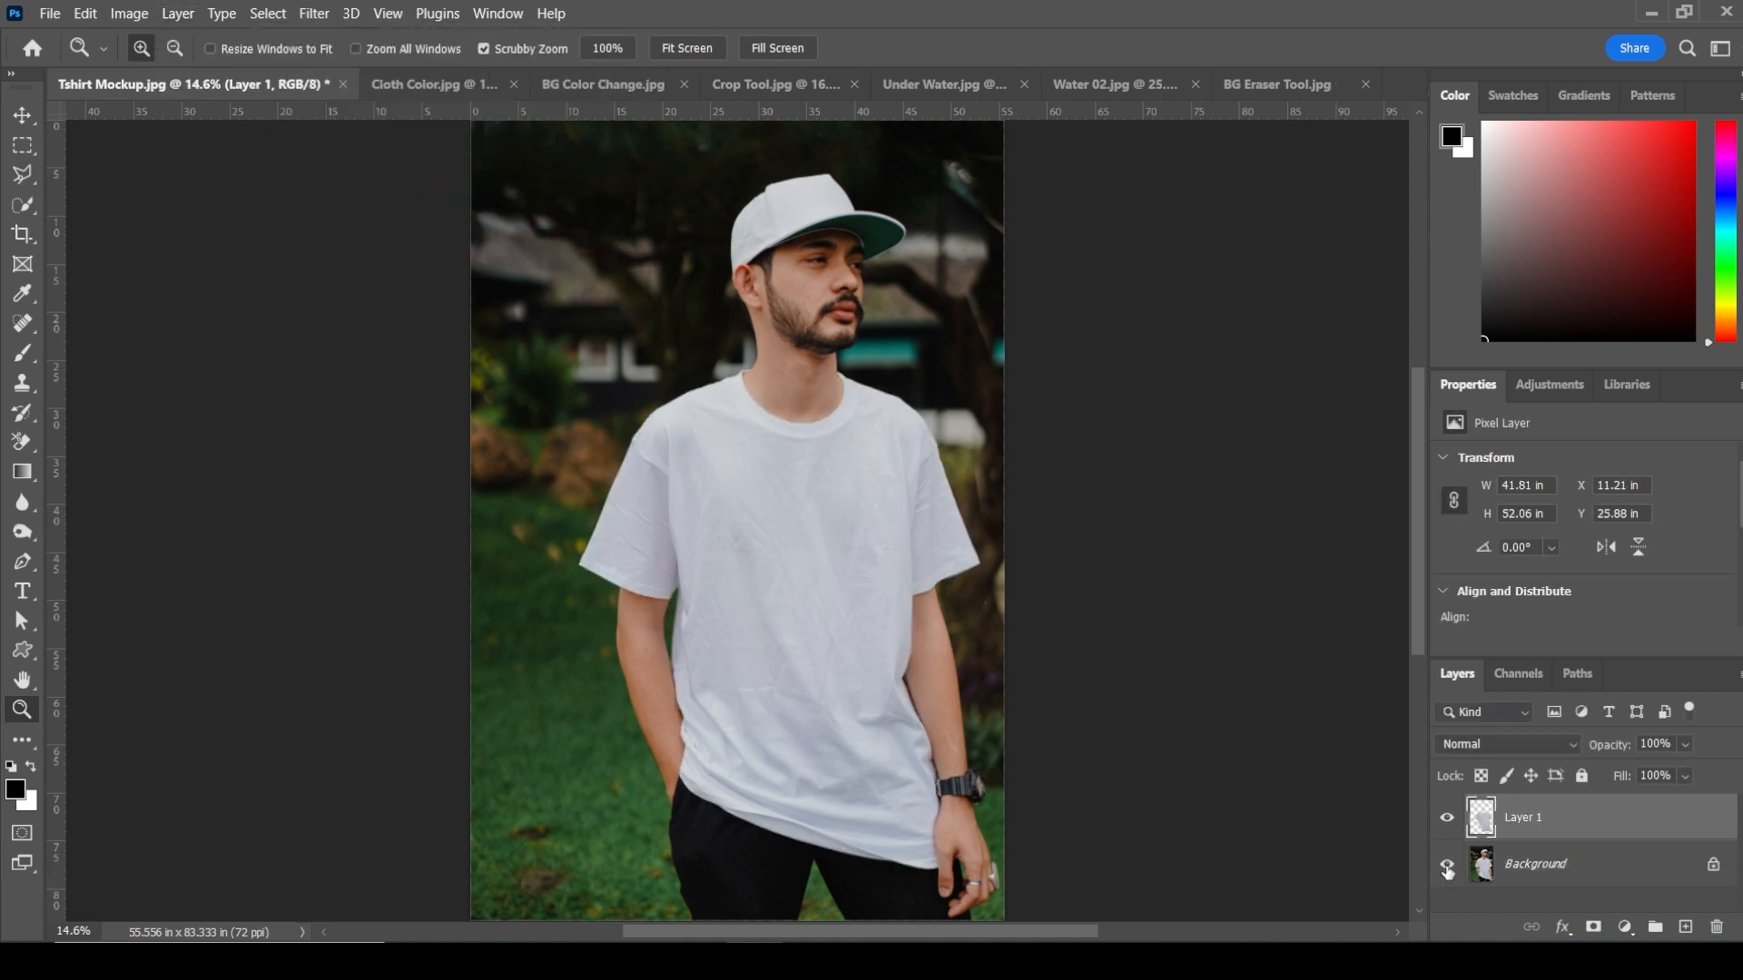
Step: Toggle the Background layer's visibility to inspect the extracted shirt layer
click(1447, 867)
click(1446, 867)
click(1446, 866)
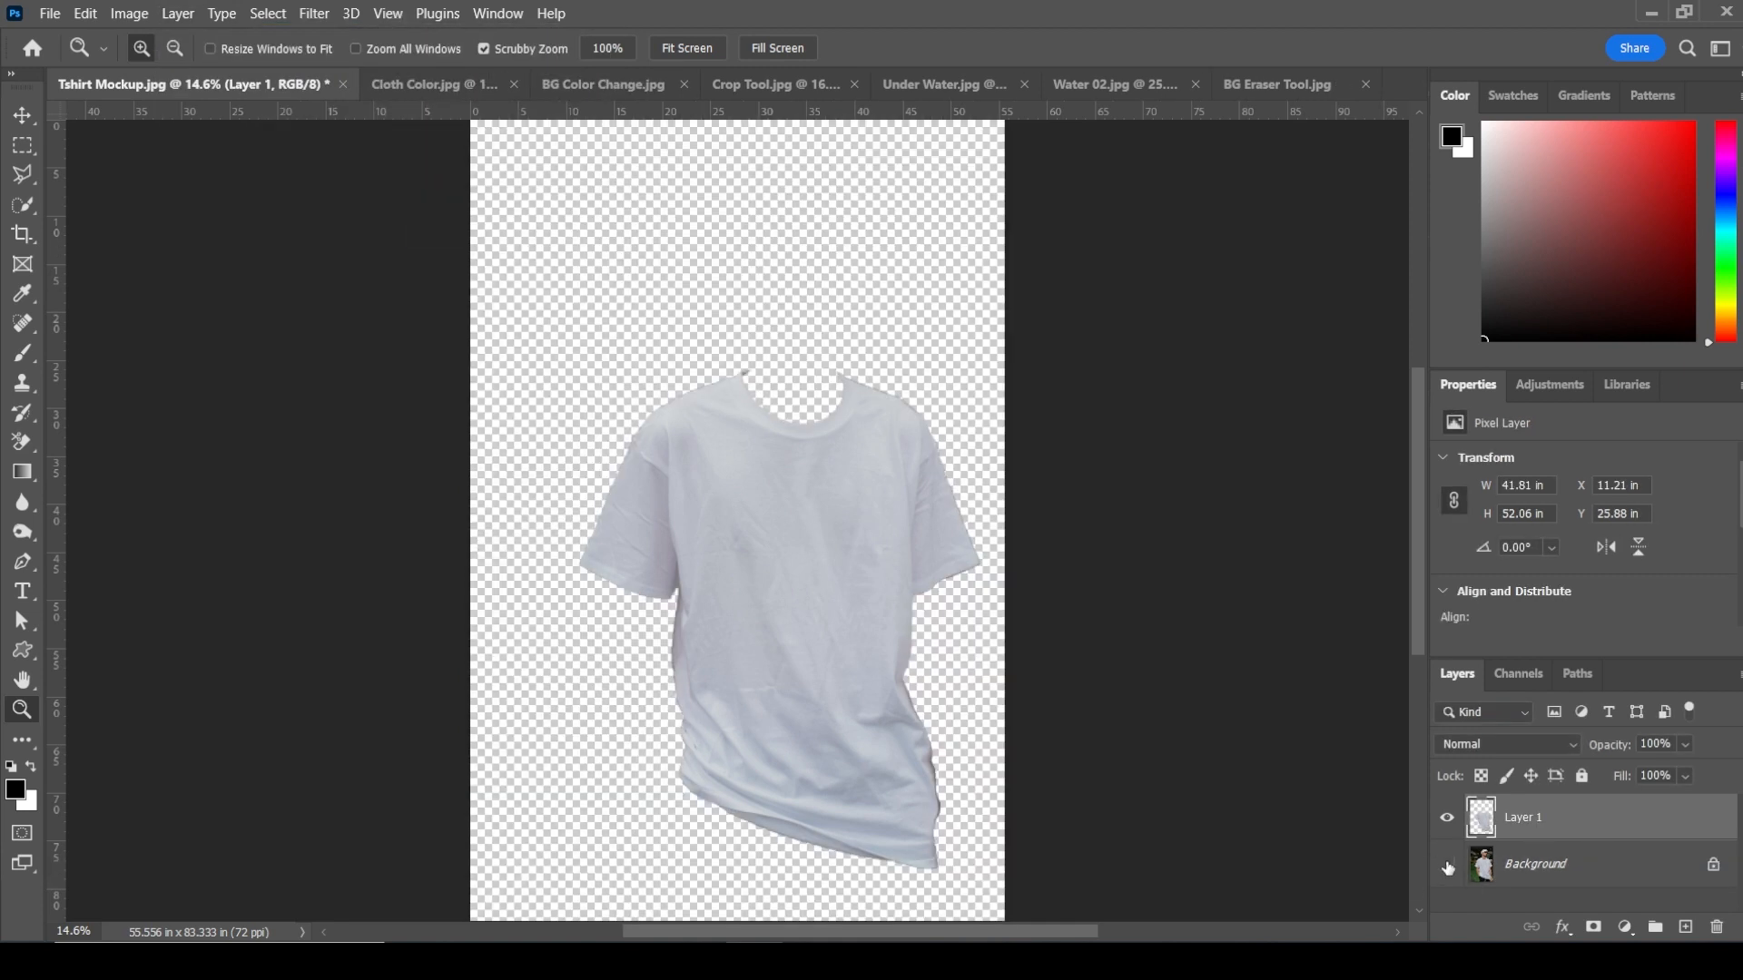
click(1447, 867)
Step: Bring the Cloth Color texture image into the T-shirt mockup document as a new layer
click(449, 80)
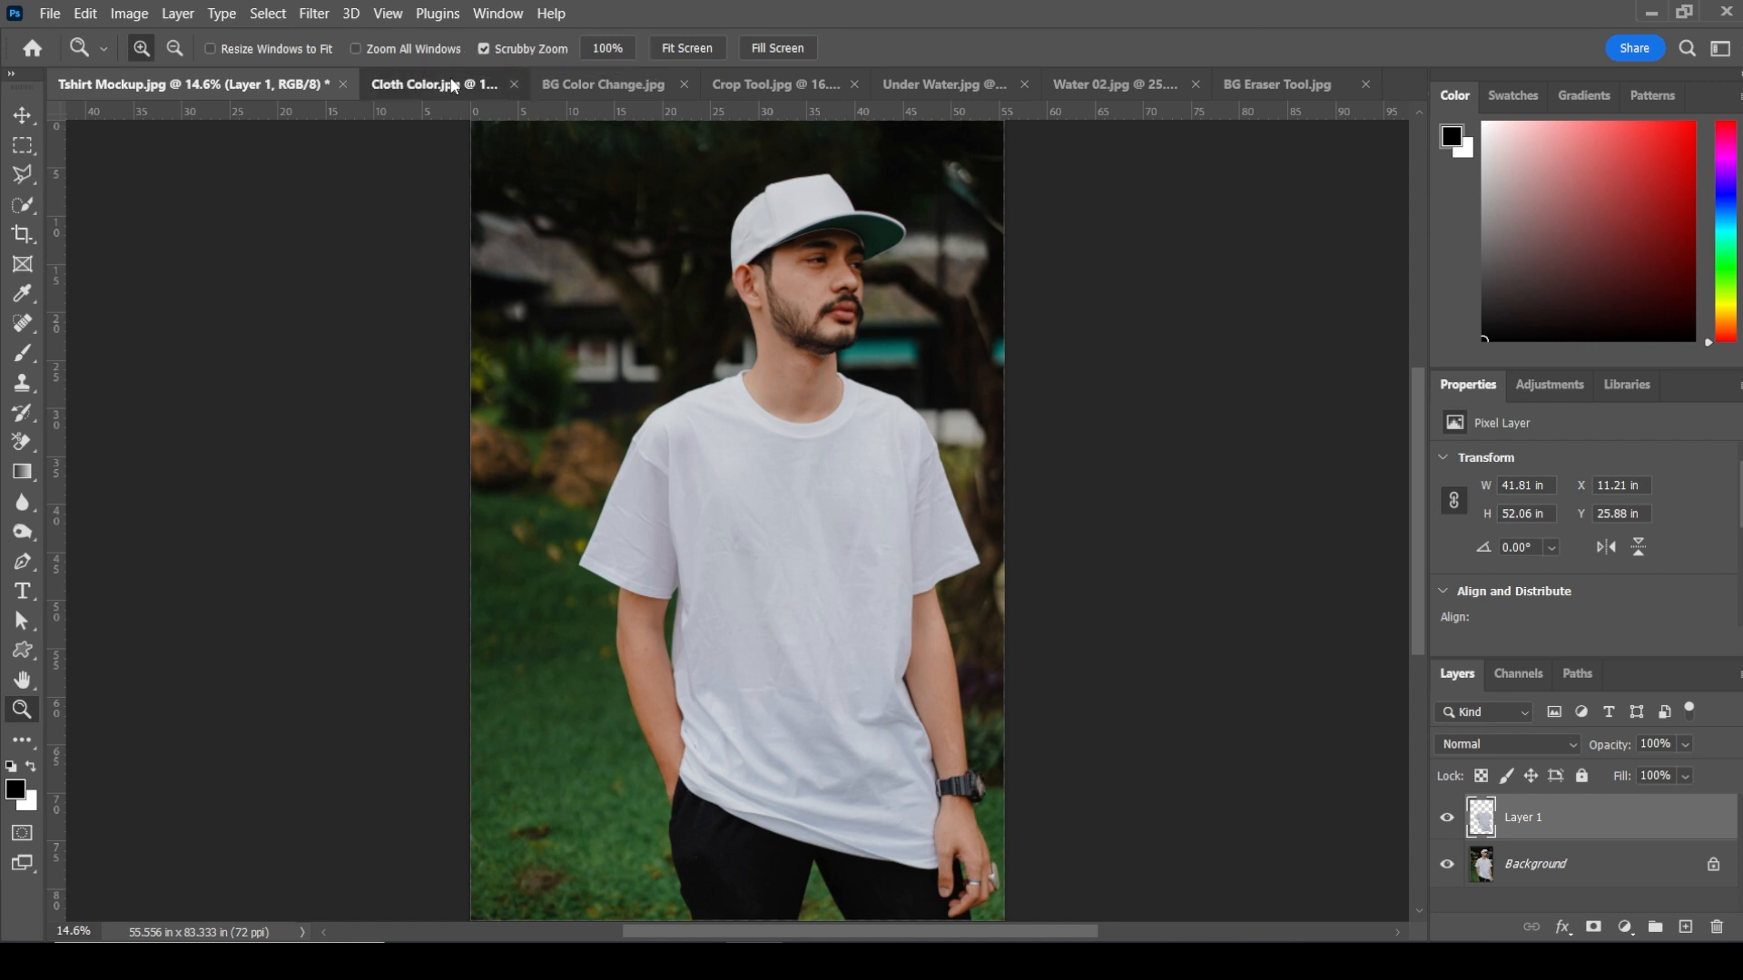
key(v)
drag(692, 268, 371, 234)
drag(802, 590, 802, 592)
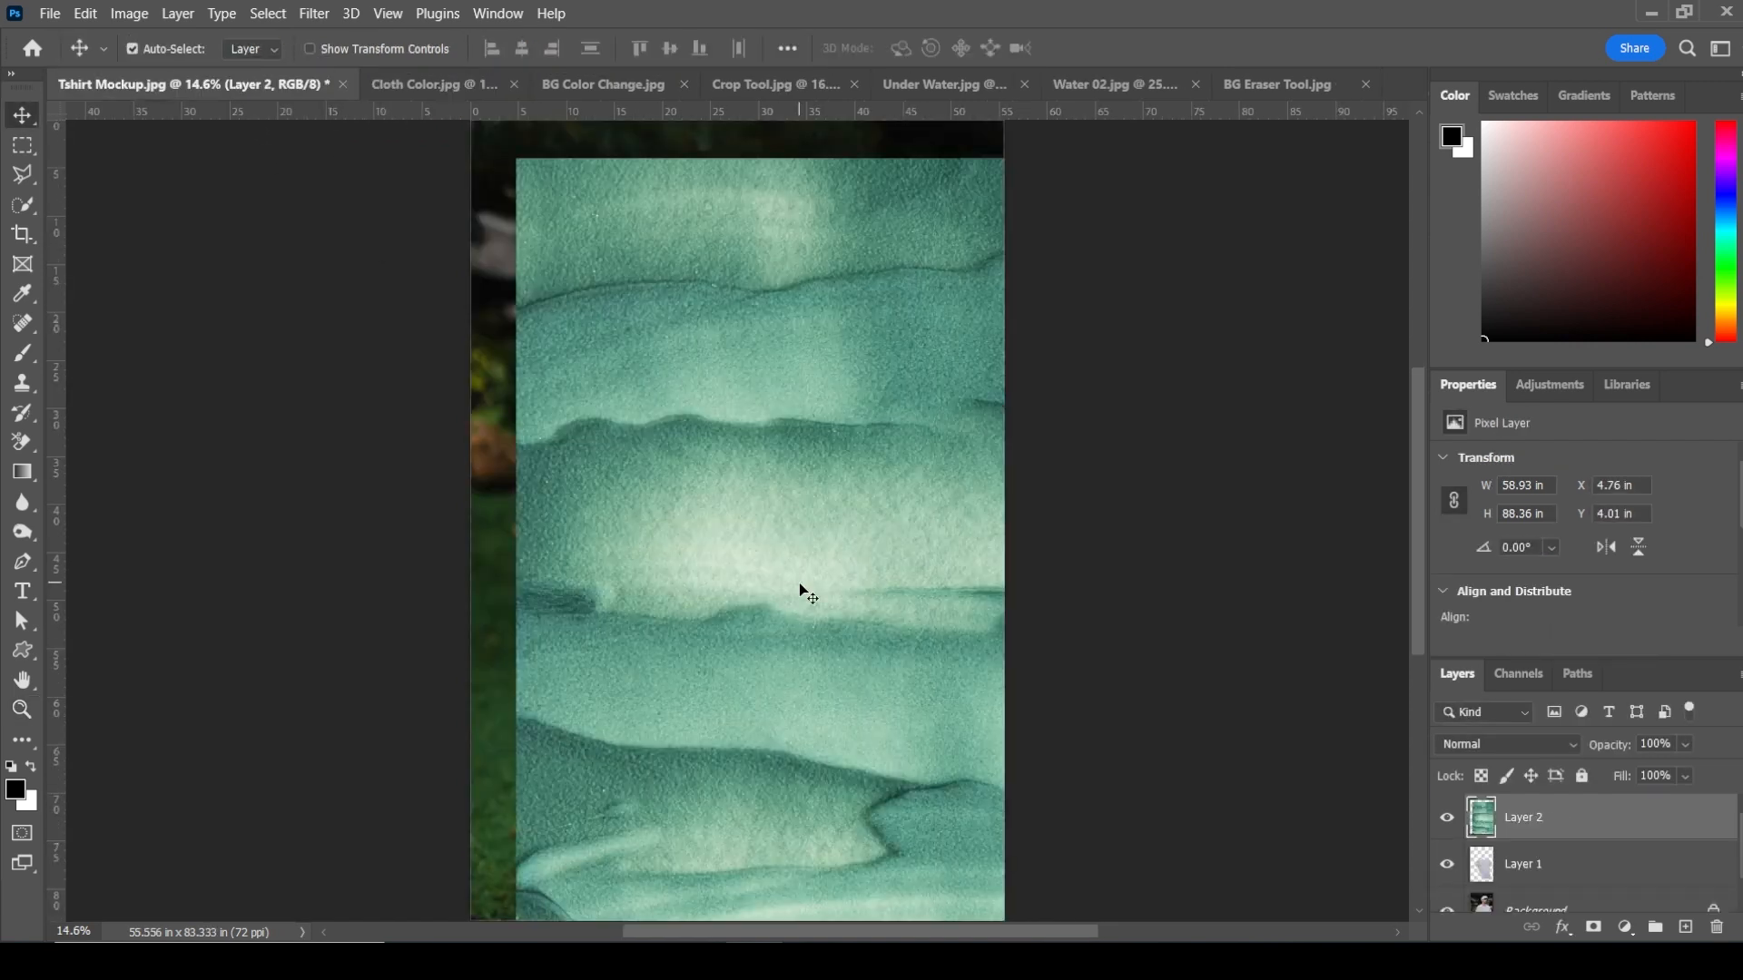
Step: Scale the texture layer down with Free Transform to about 45.85 × 68.75 in over the shirt
key(ctrl+t)
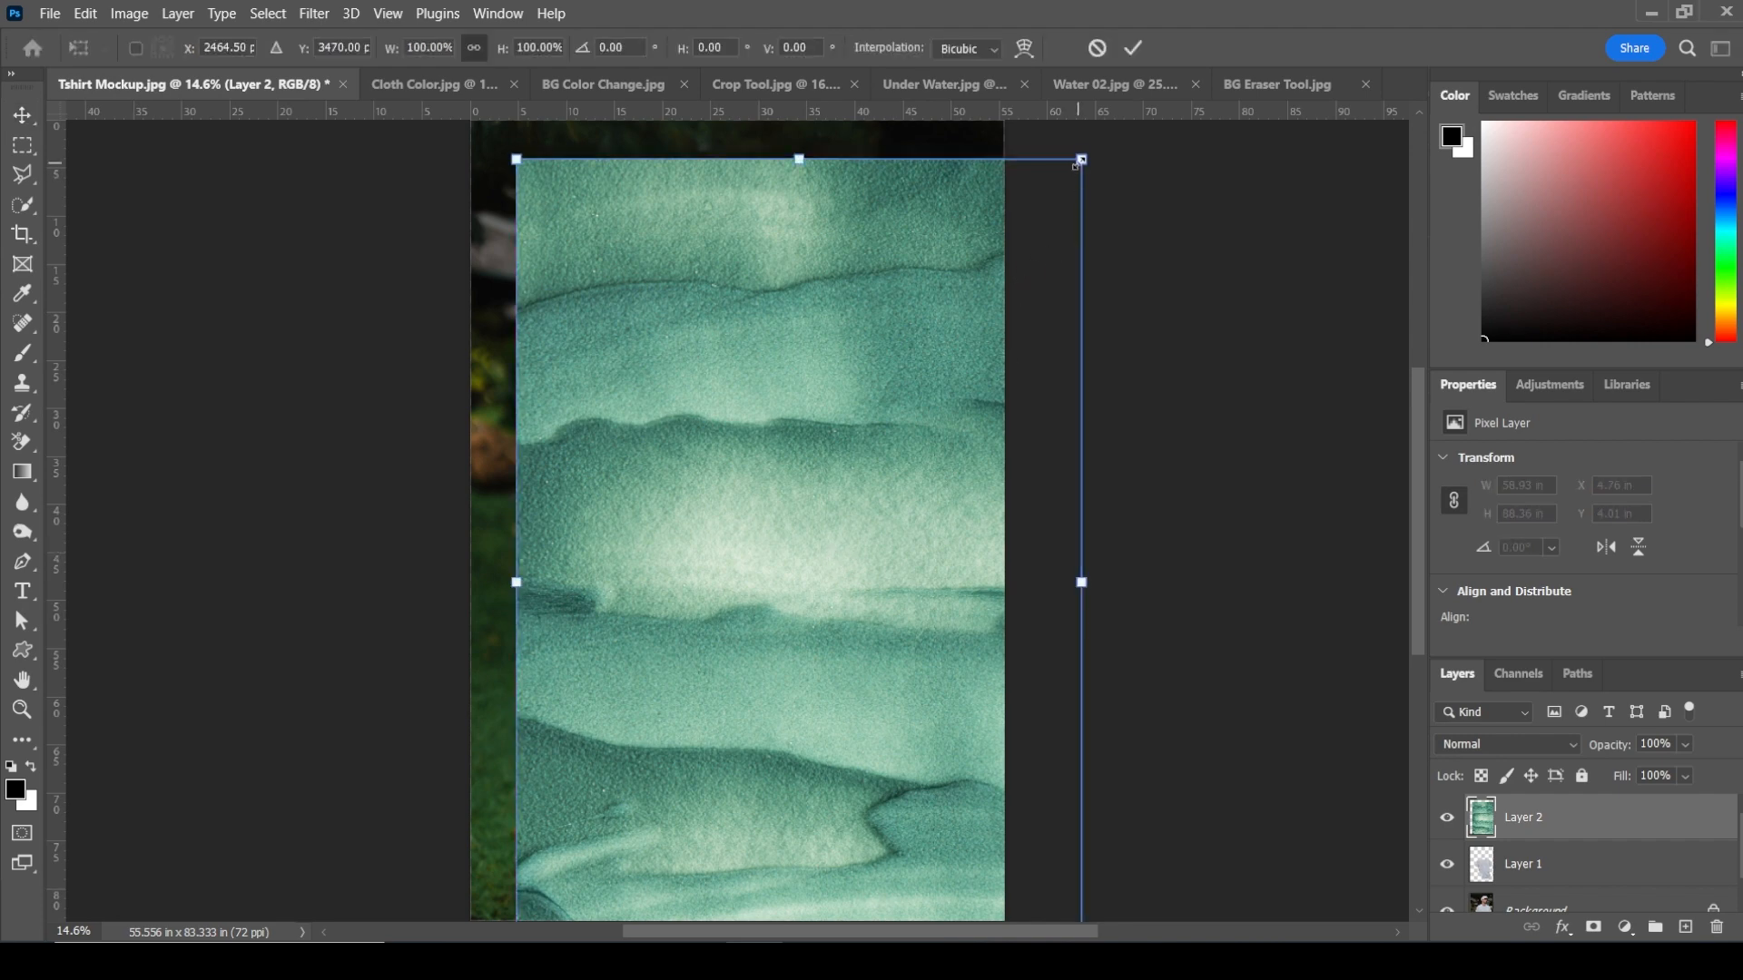
drag(1079, 157, 1080, 281)
key(Return)
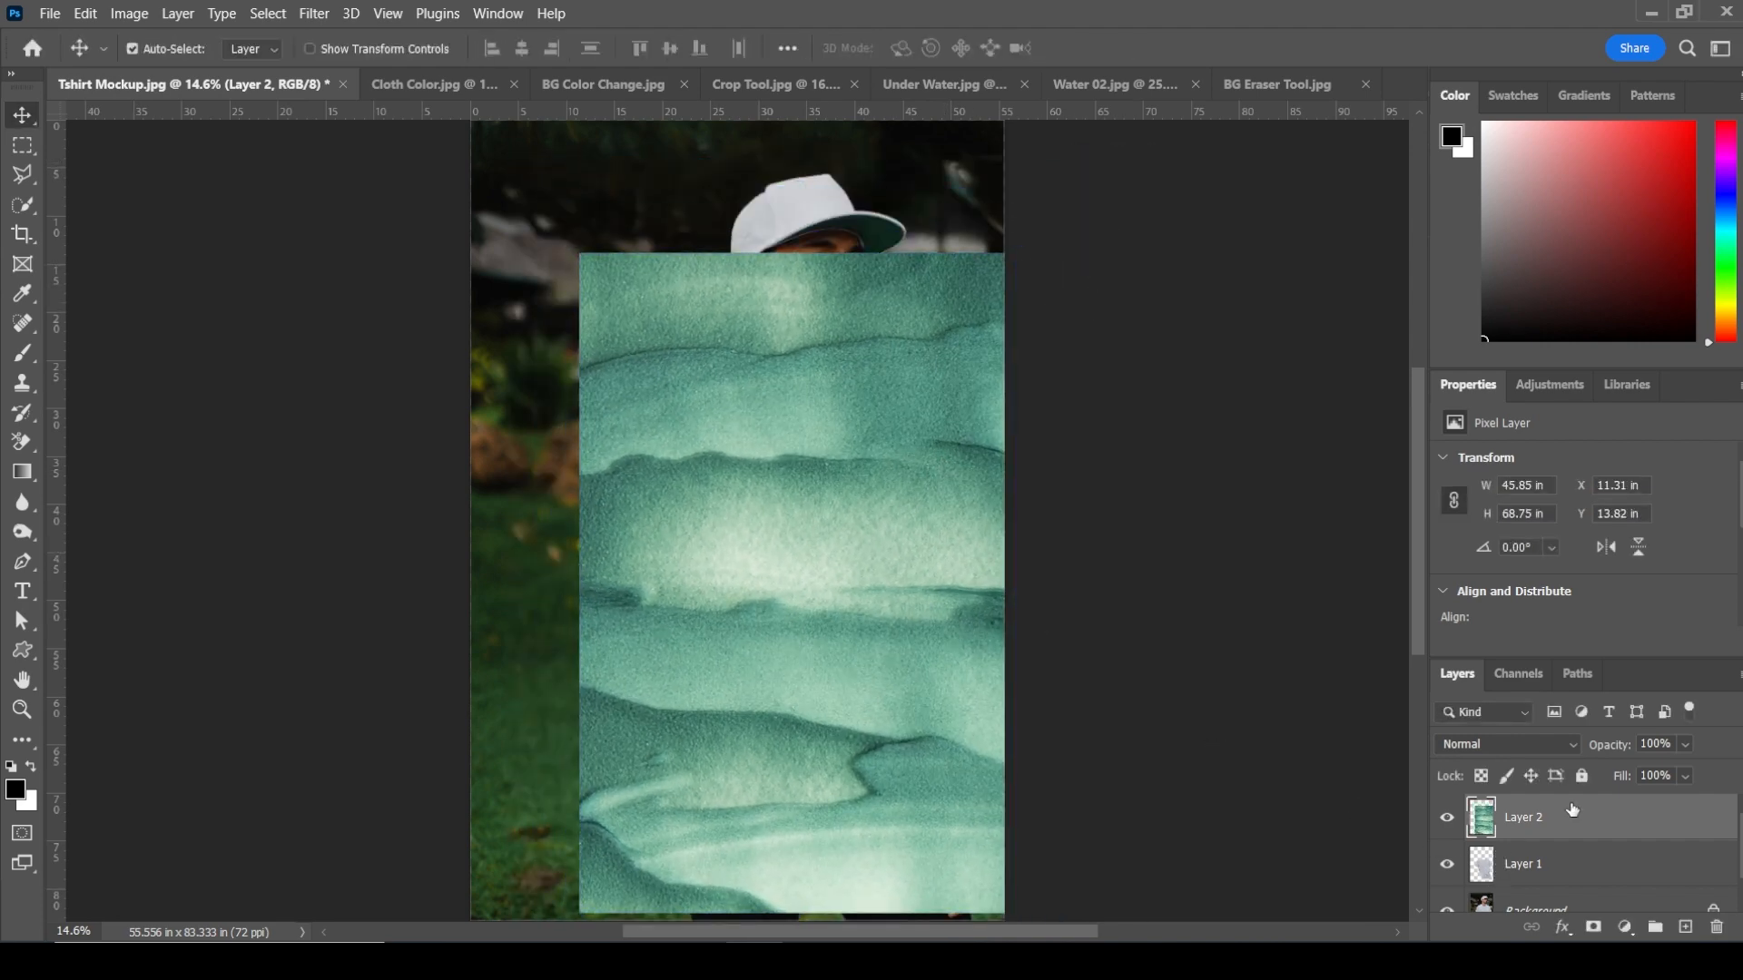
Step: Clip the texture layer to the shirt layer and set its blend mode to Color Burn
right_click(1572, 809)
click(1380, 446)
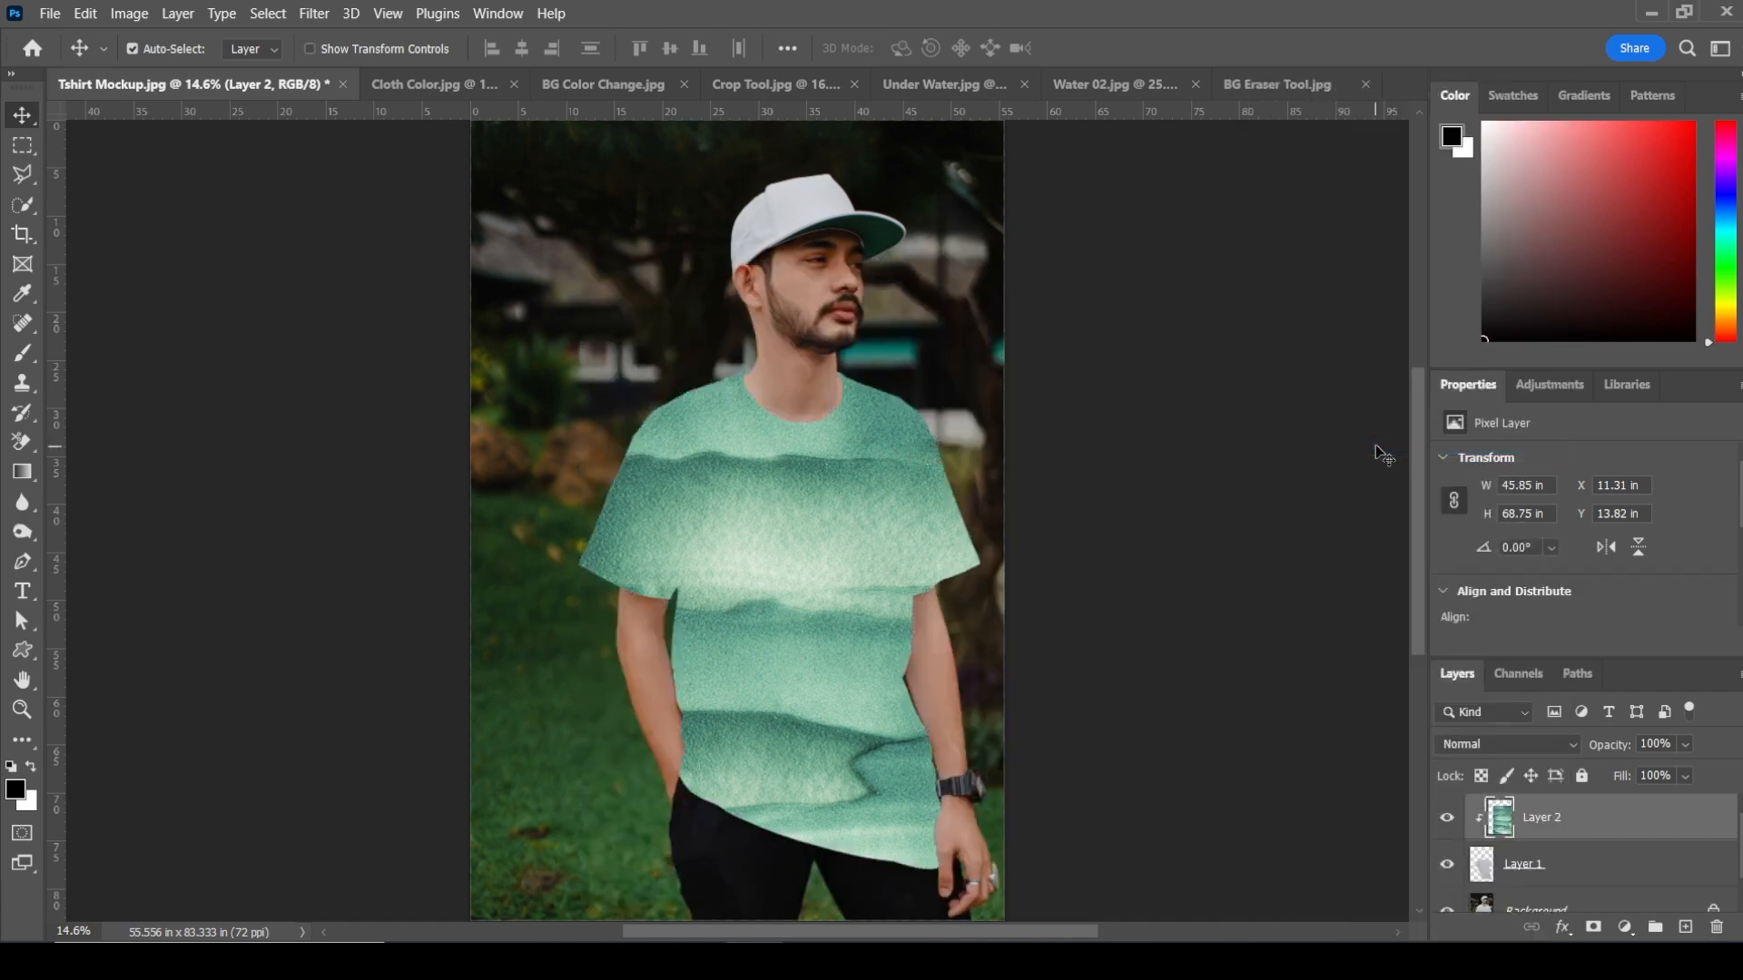
click(1532, 742)
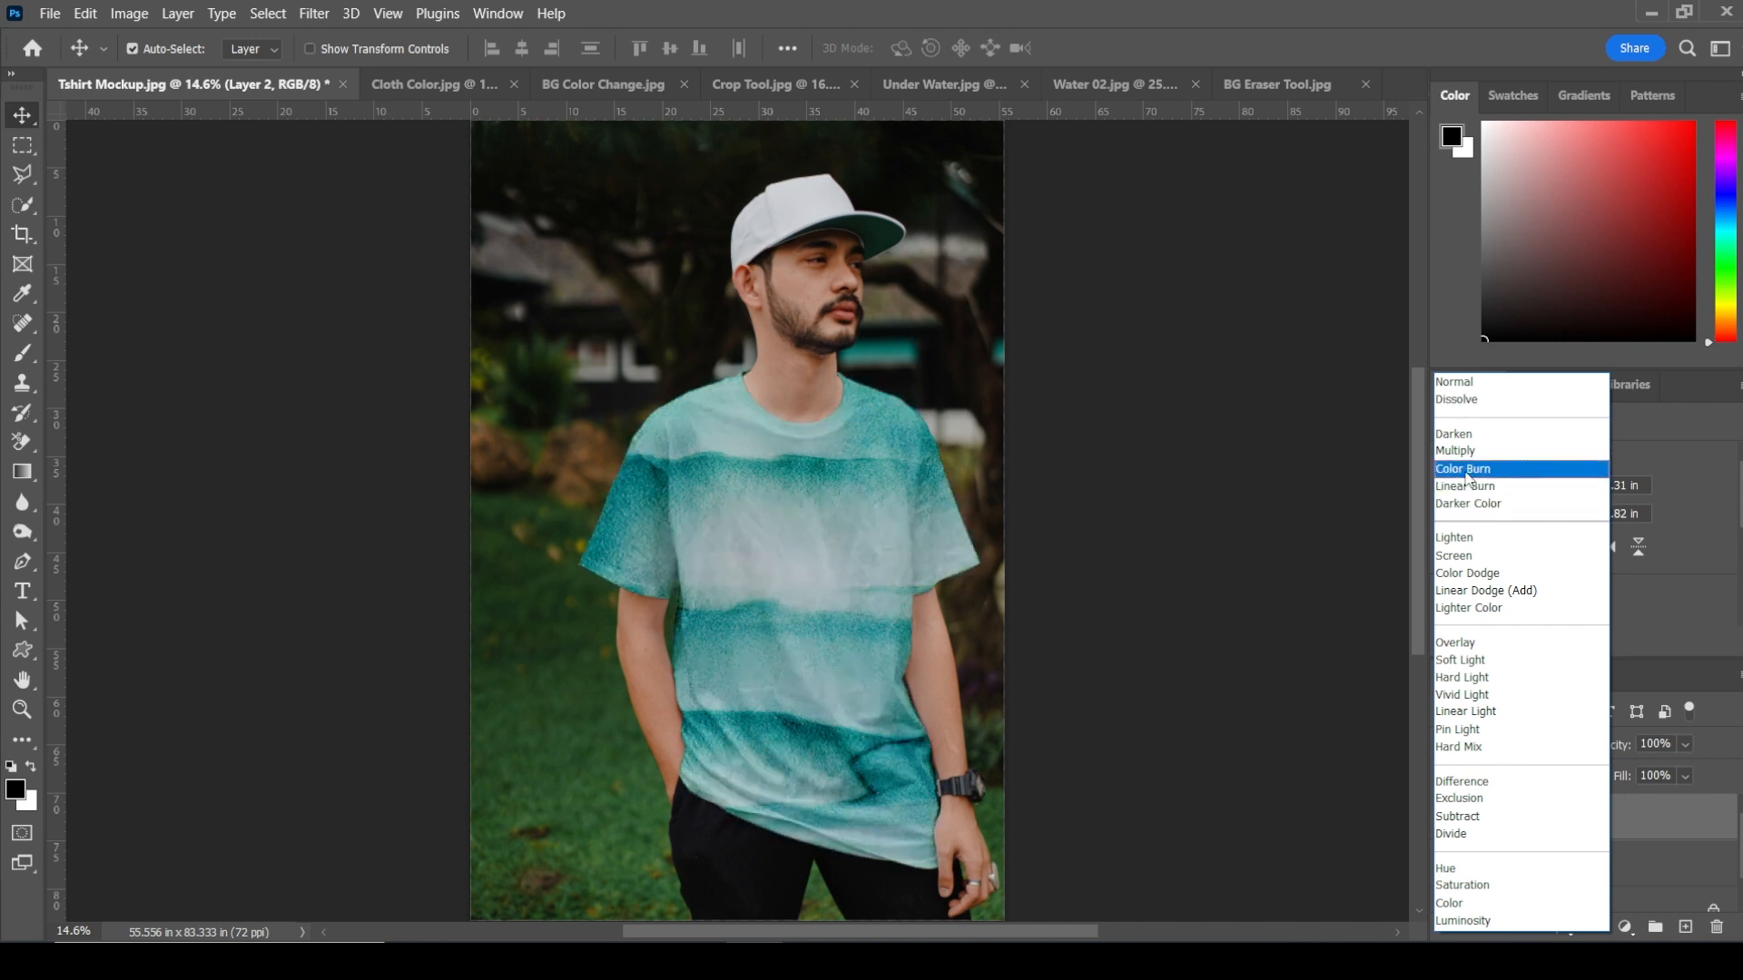
click(1467, 469)
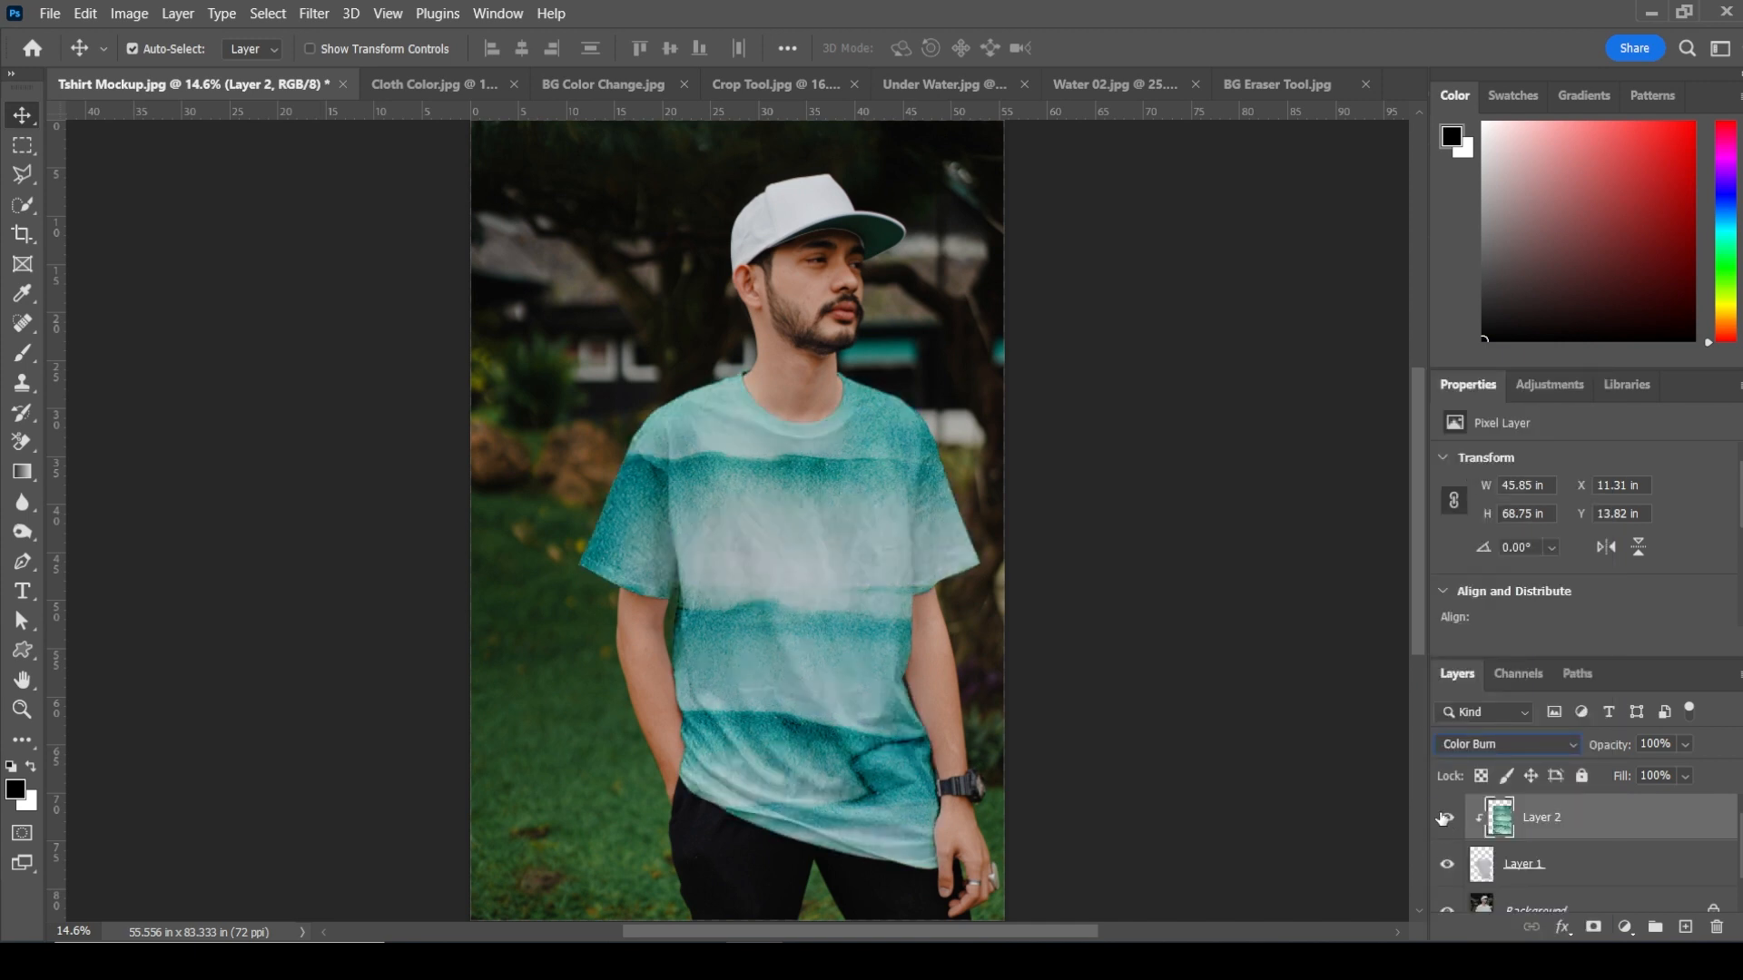
Step: Hide the texture layer and darken the shirt layer with Levels, setting the black input level to 91
click(1447, 818)
click(1532, 865)
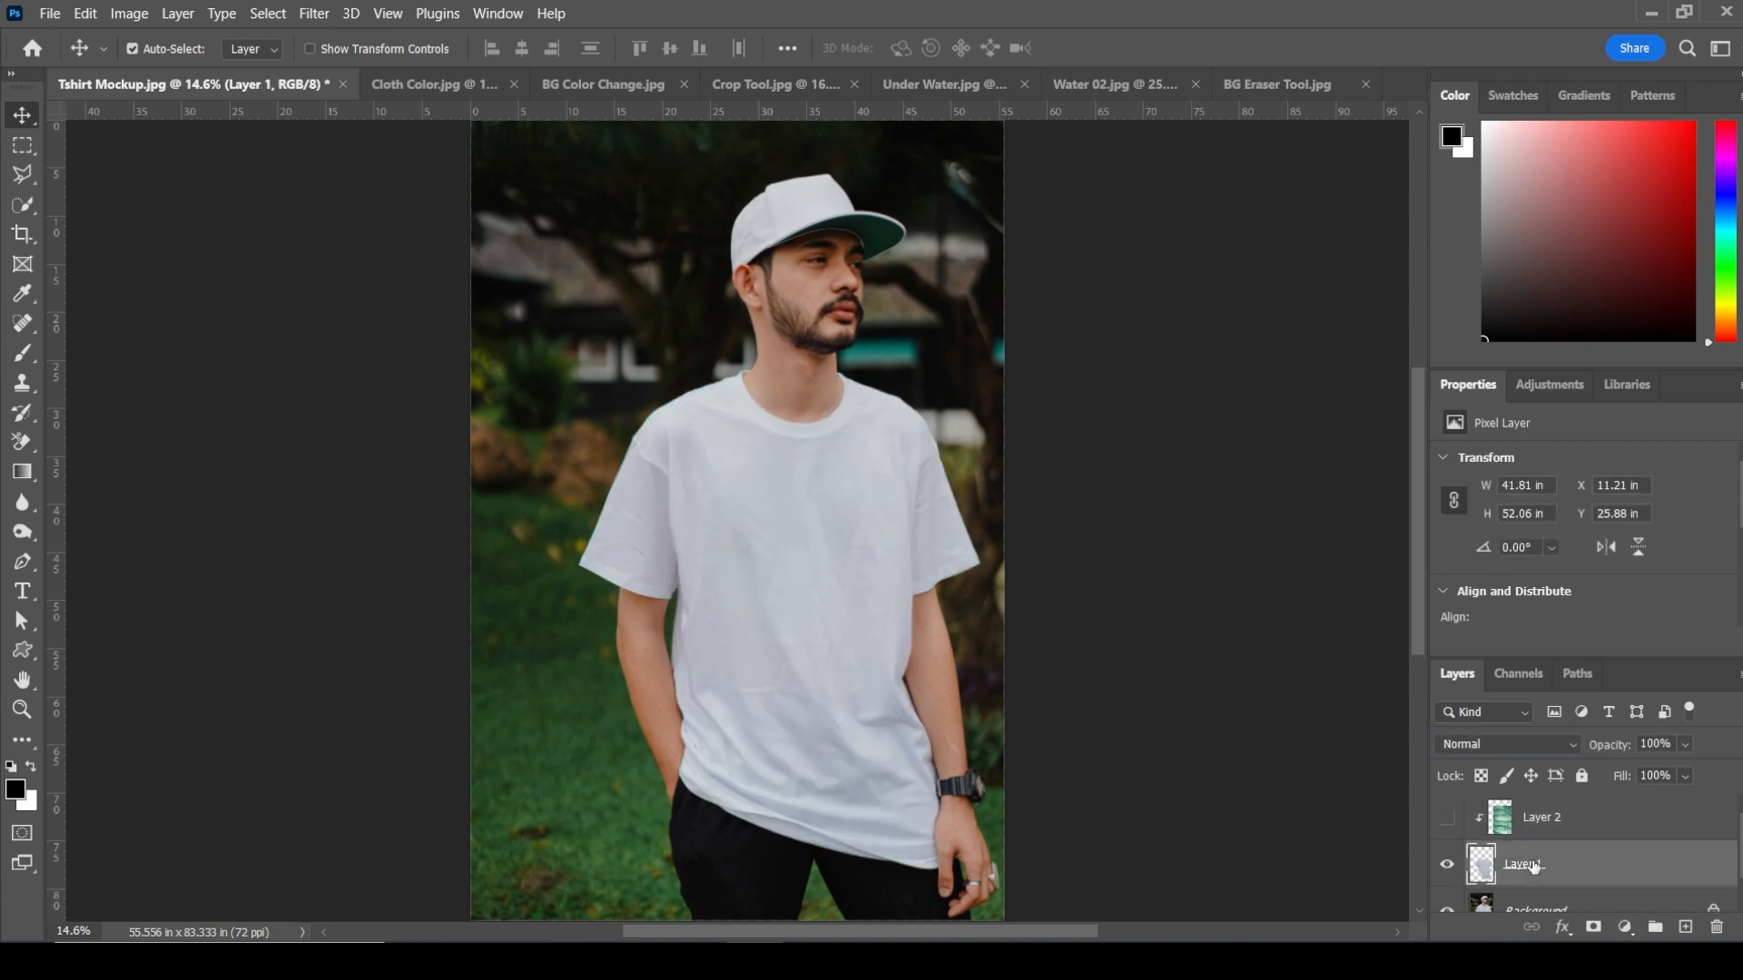
click(129, 12)
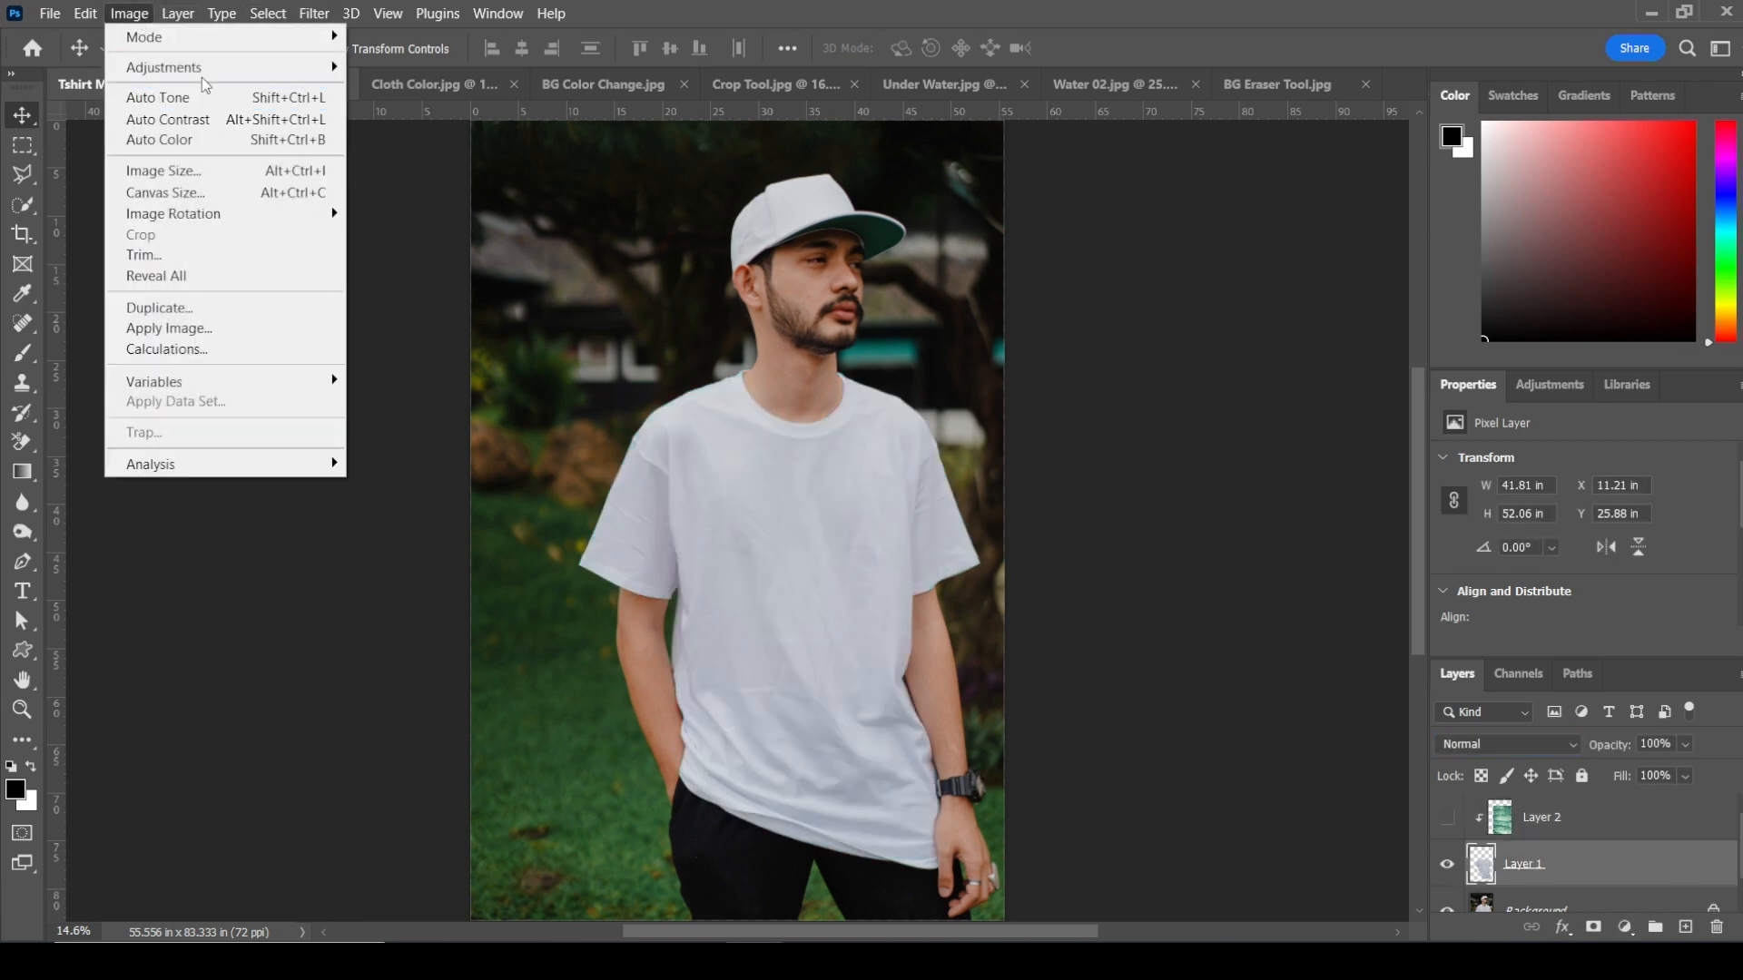
mouse_move(191, 67)
click(405, 87)
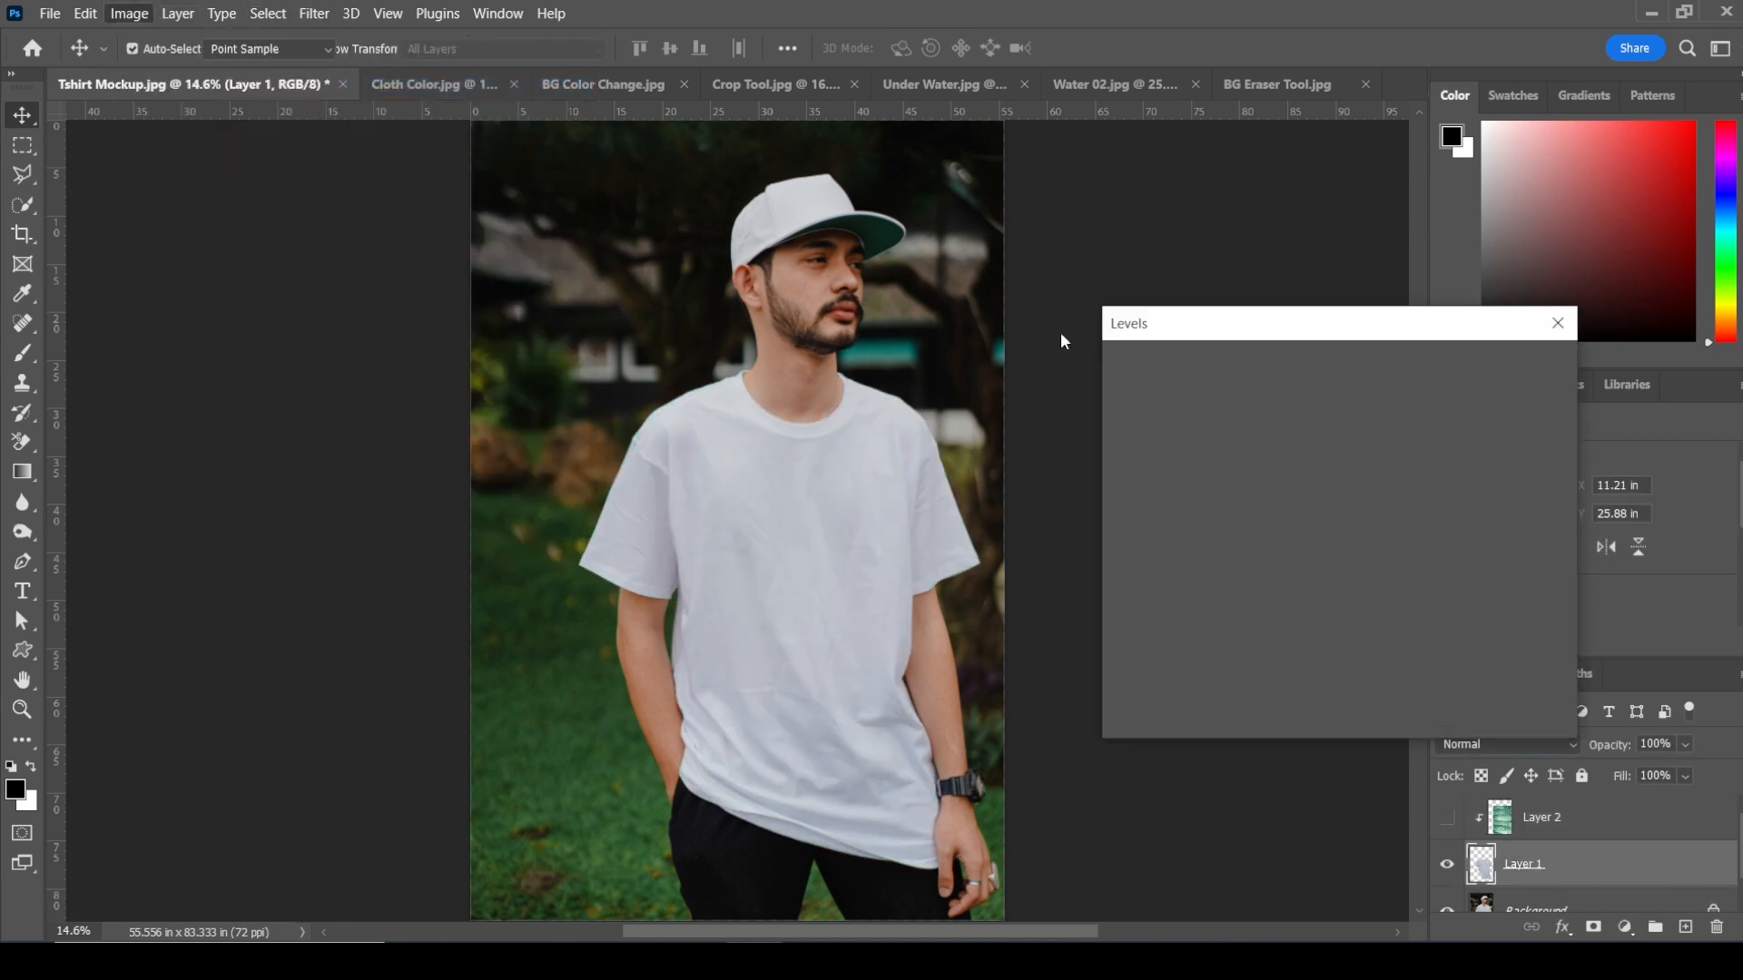
drag(1133, 579, 1248, 575)
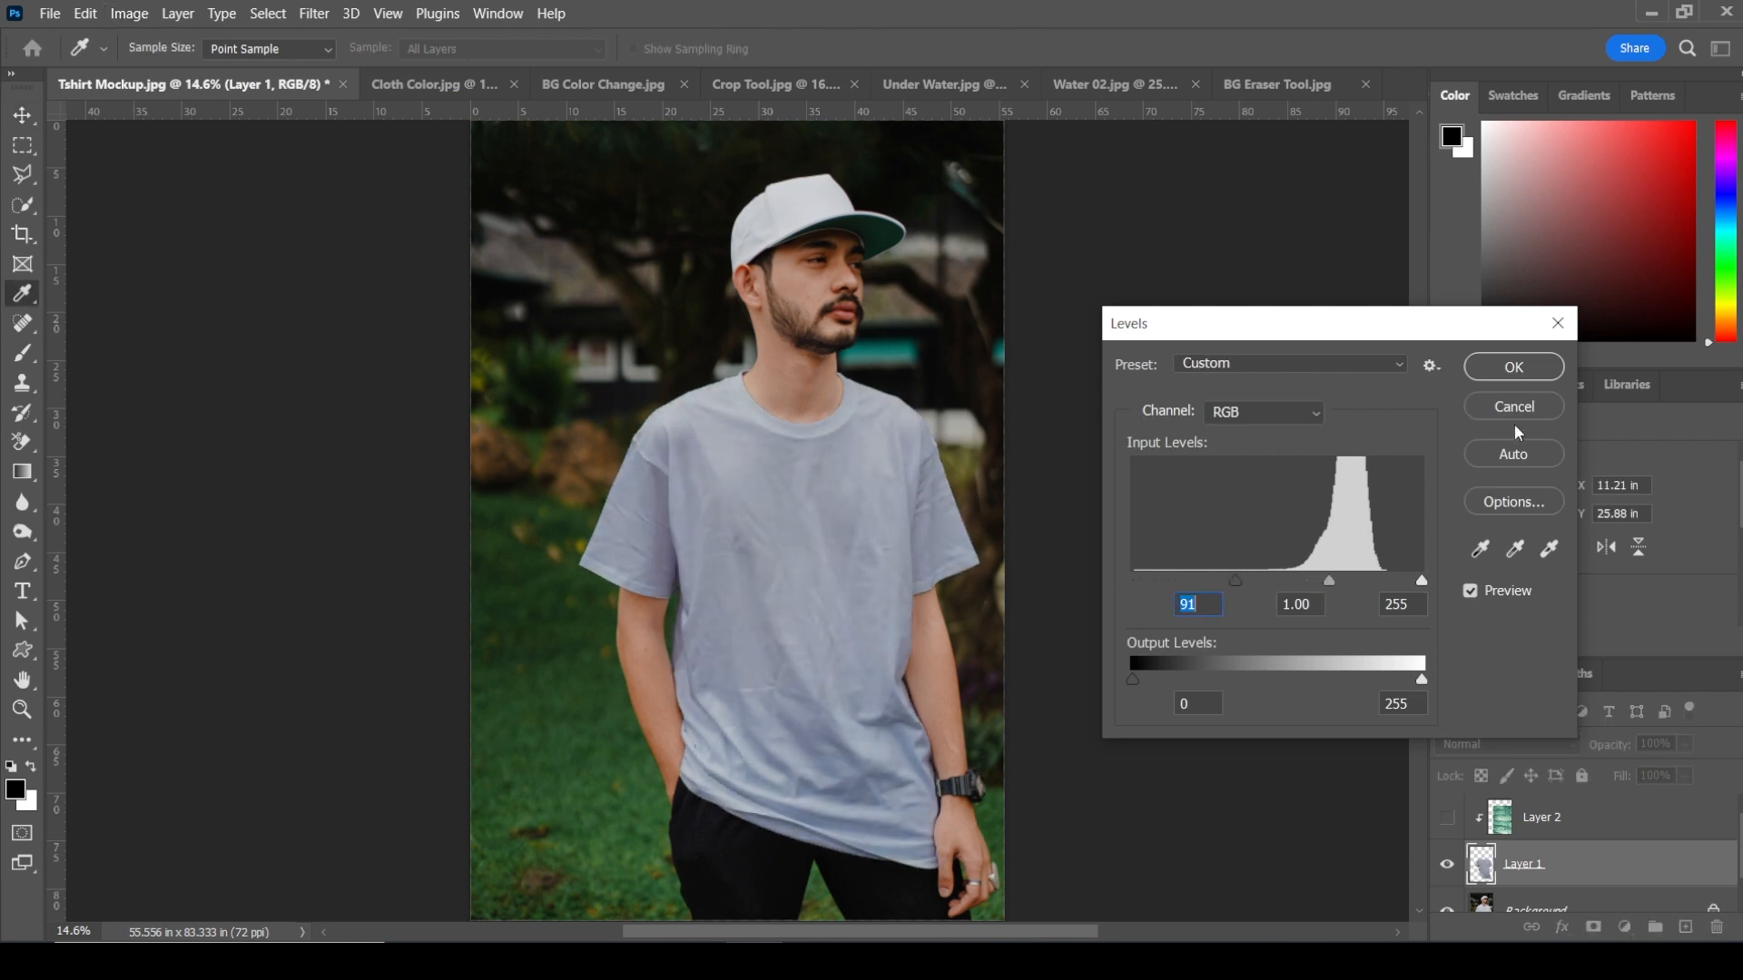
click(1521, 372)
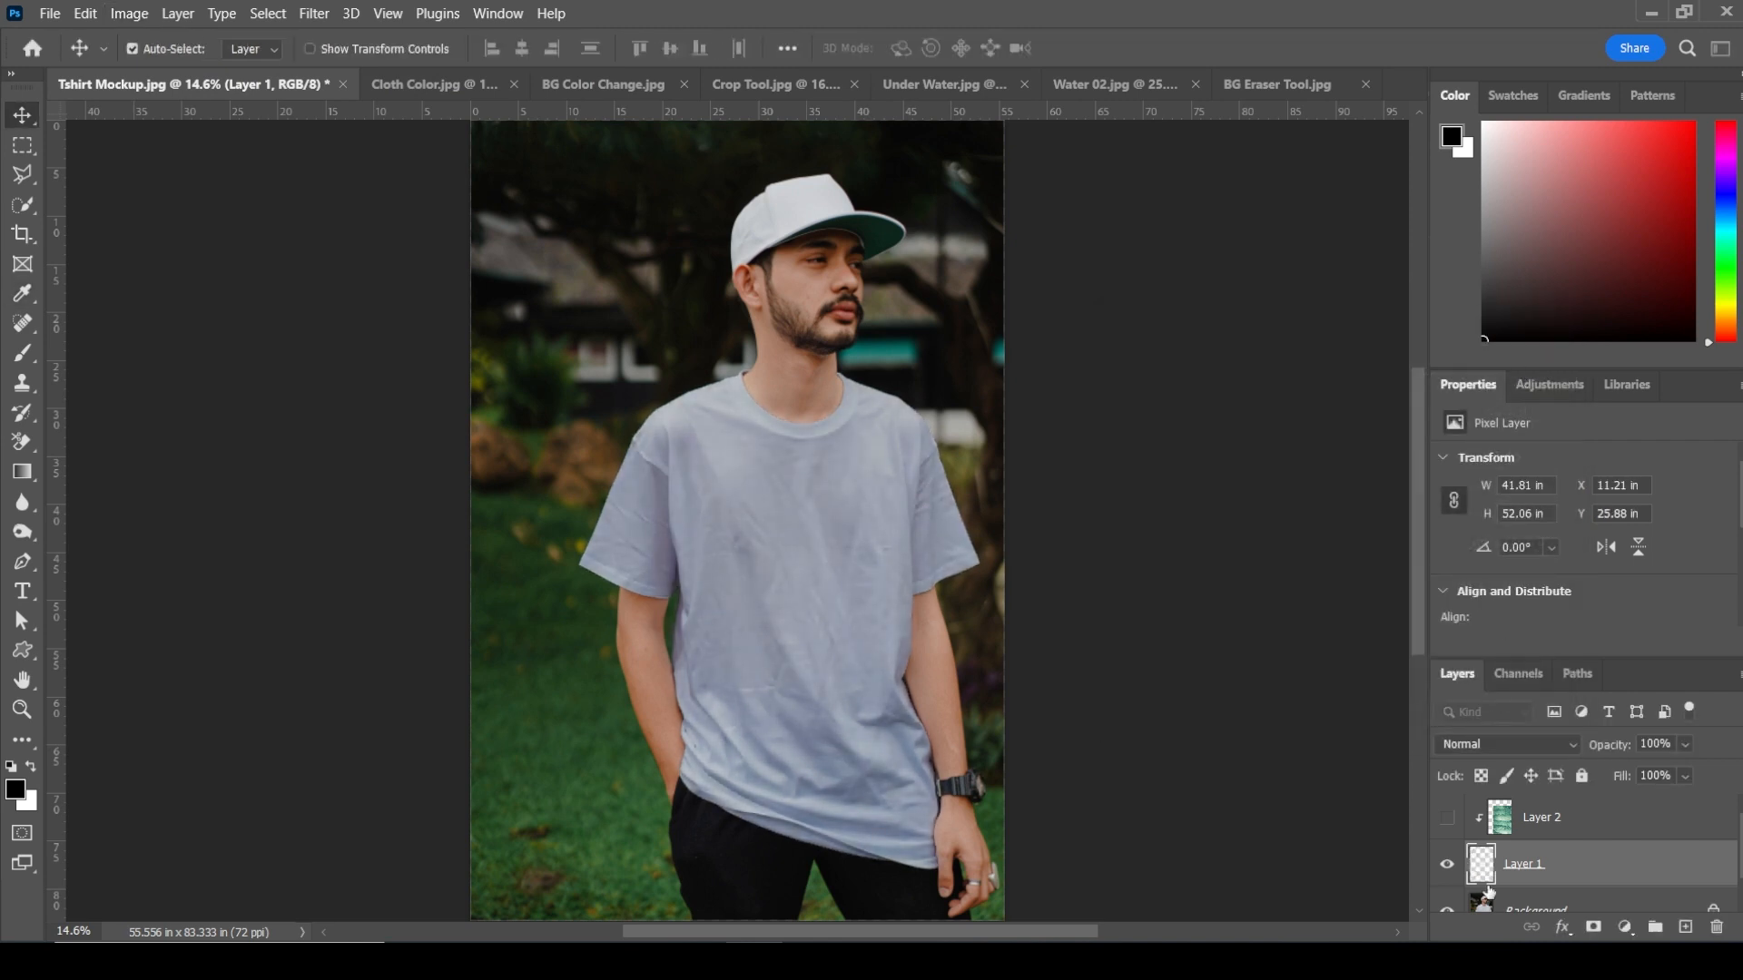
Step: Show the texture layer and set its Blend If highlights to 160 for This Layer and 91 for Underlying Layer
click(1446, 814)
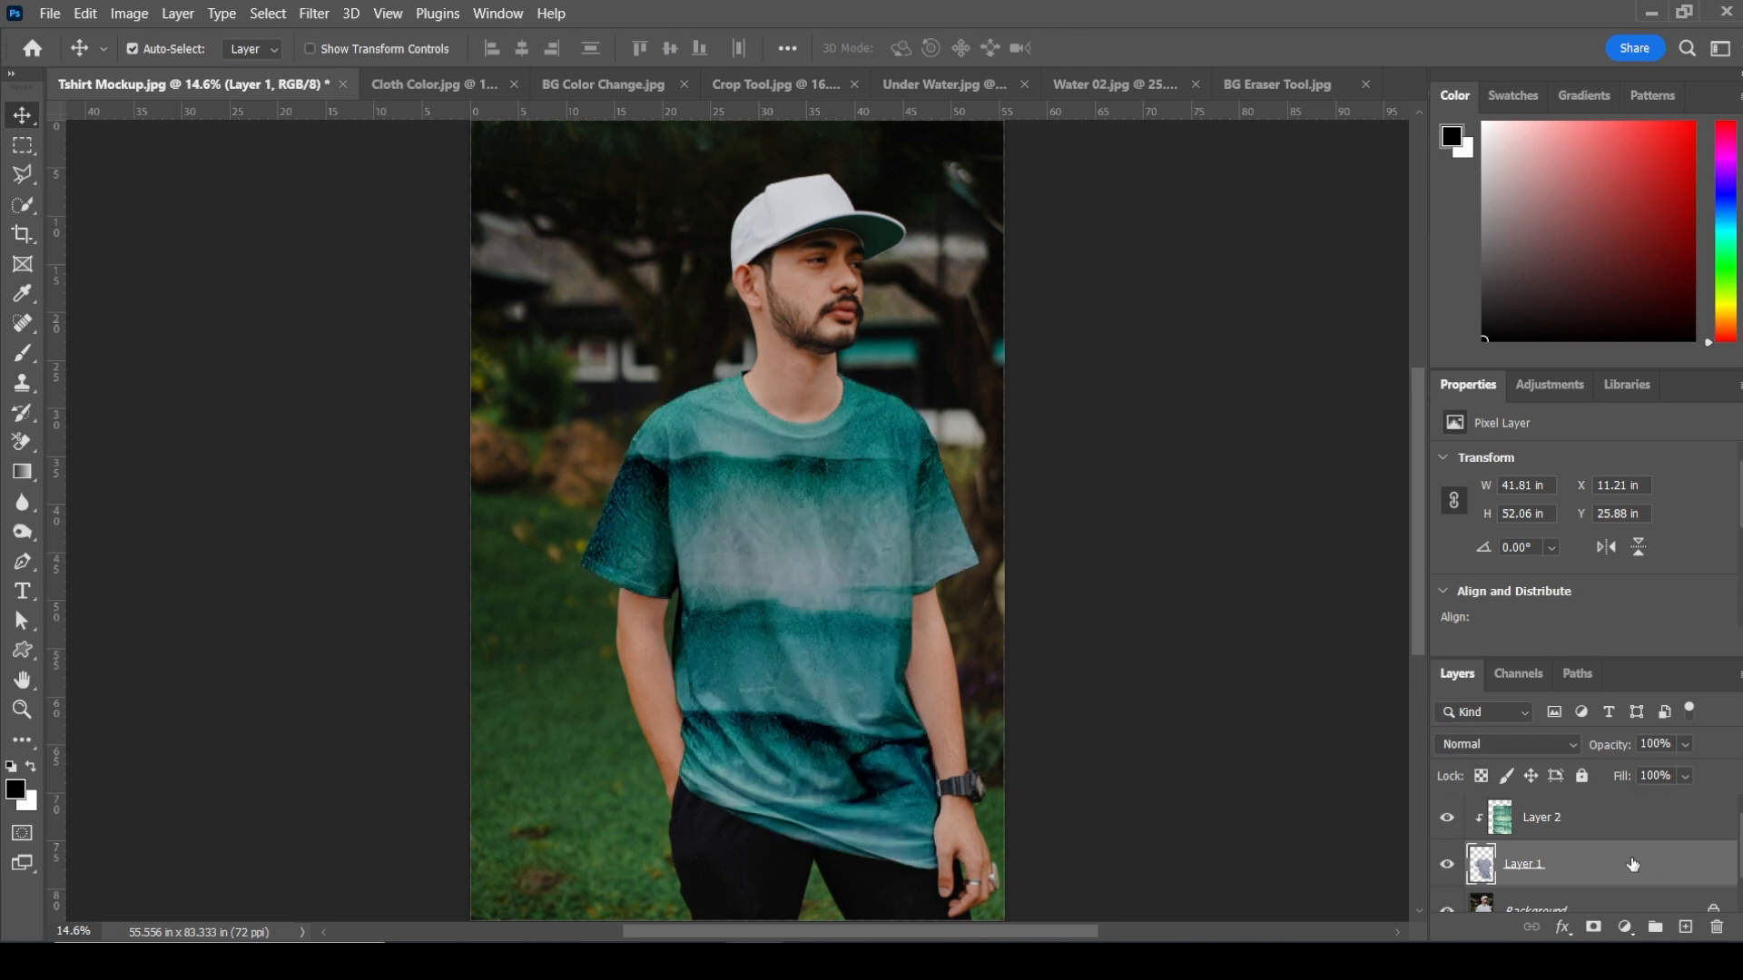
click(1672, 817)
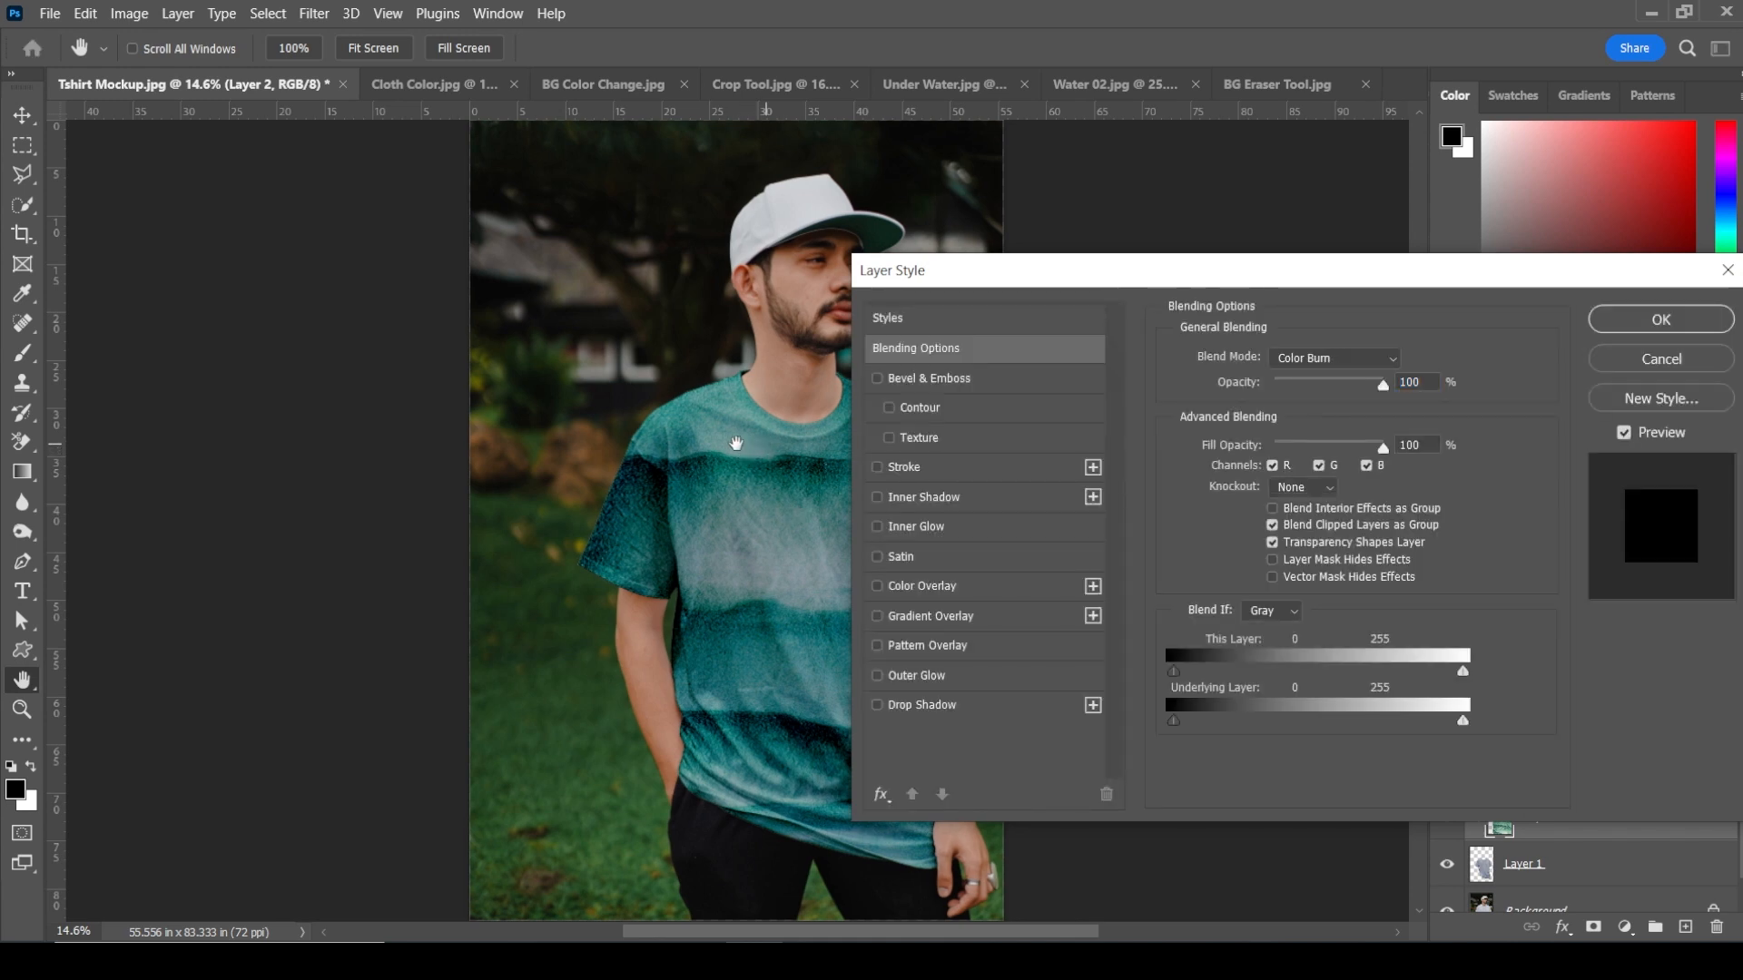
drag(736, 444, 435, 427)
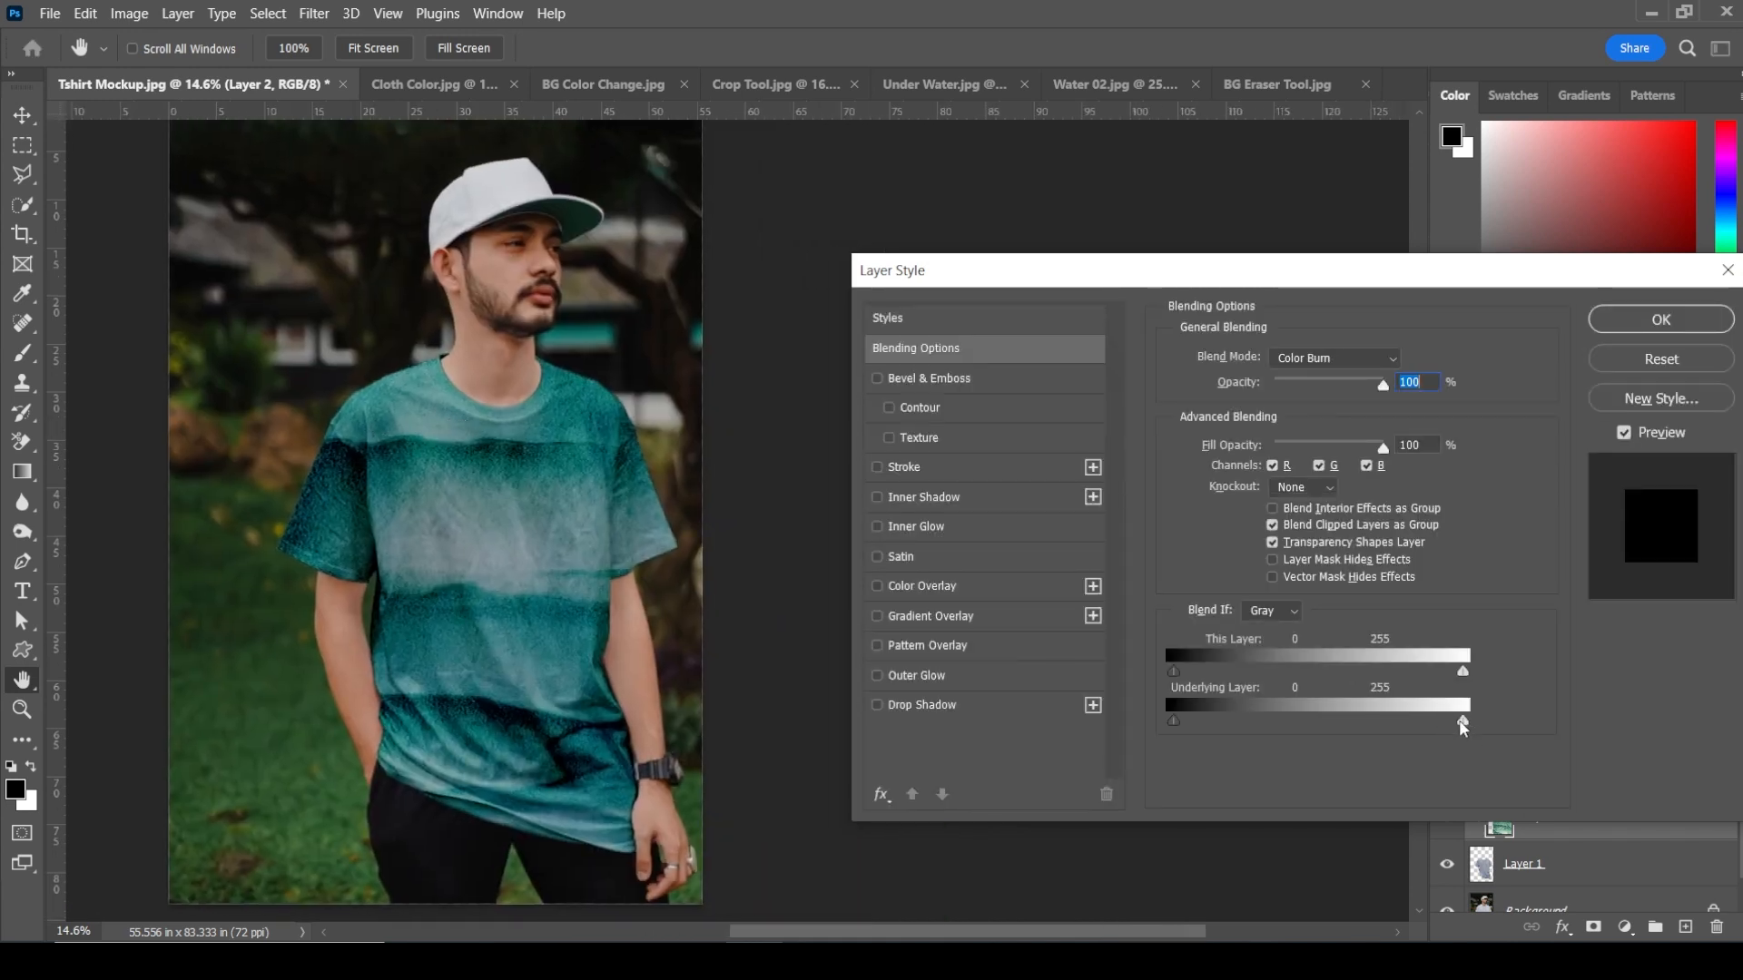
drag(1419, 726, 1307, 738)
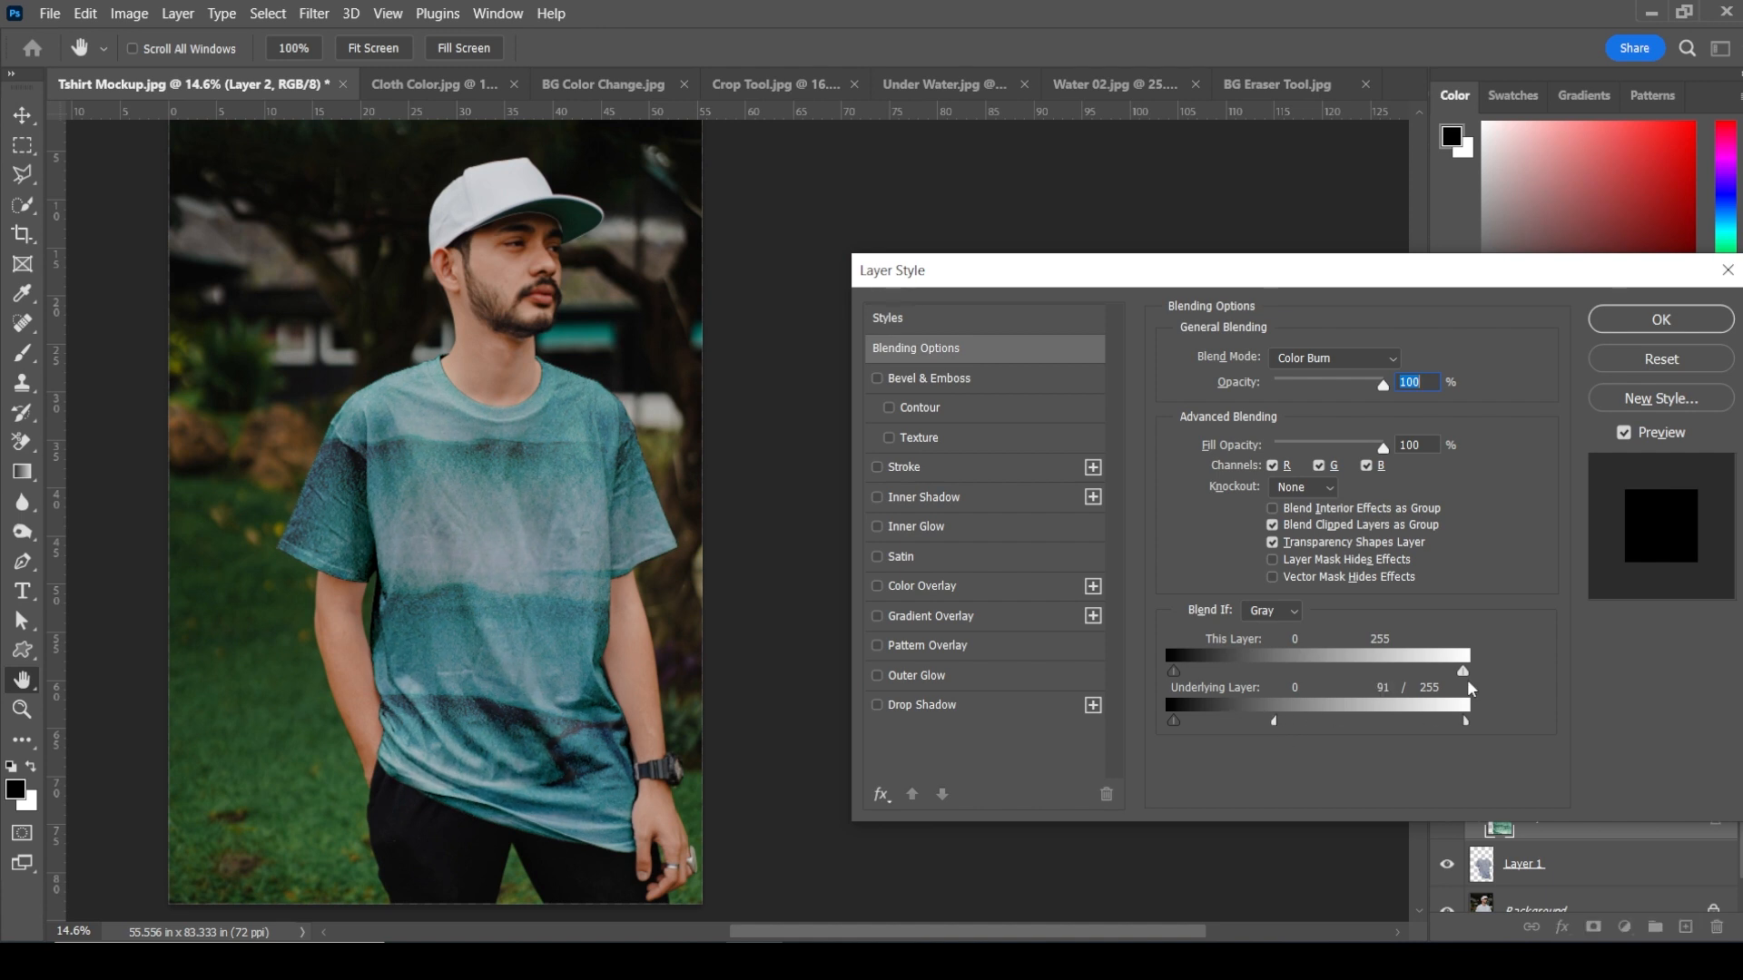
drag(1401, 688, 1359, 691)
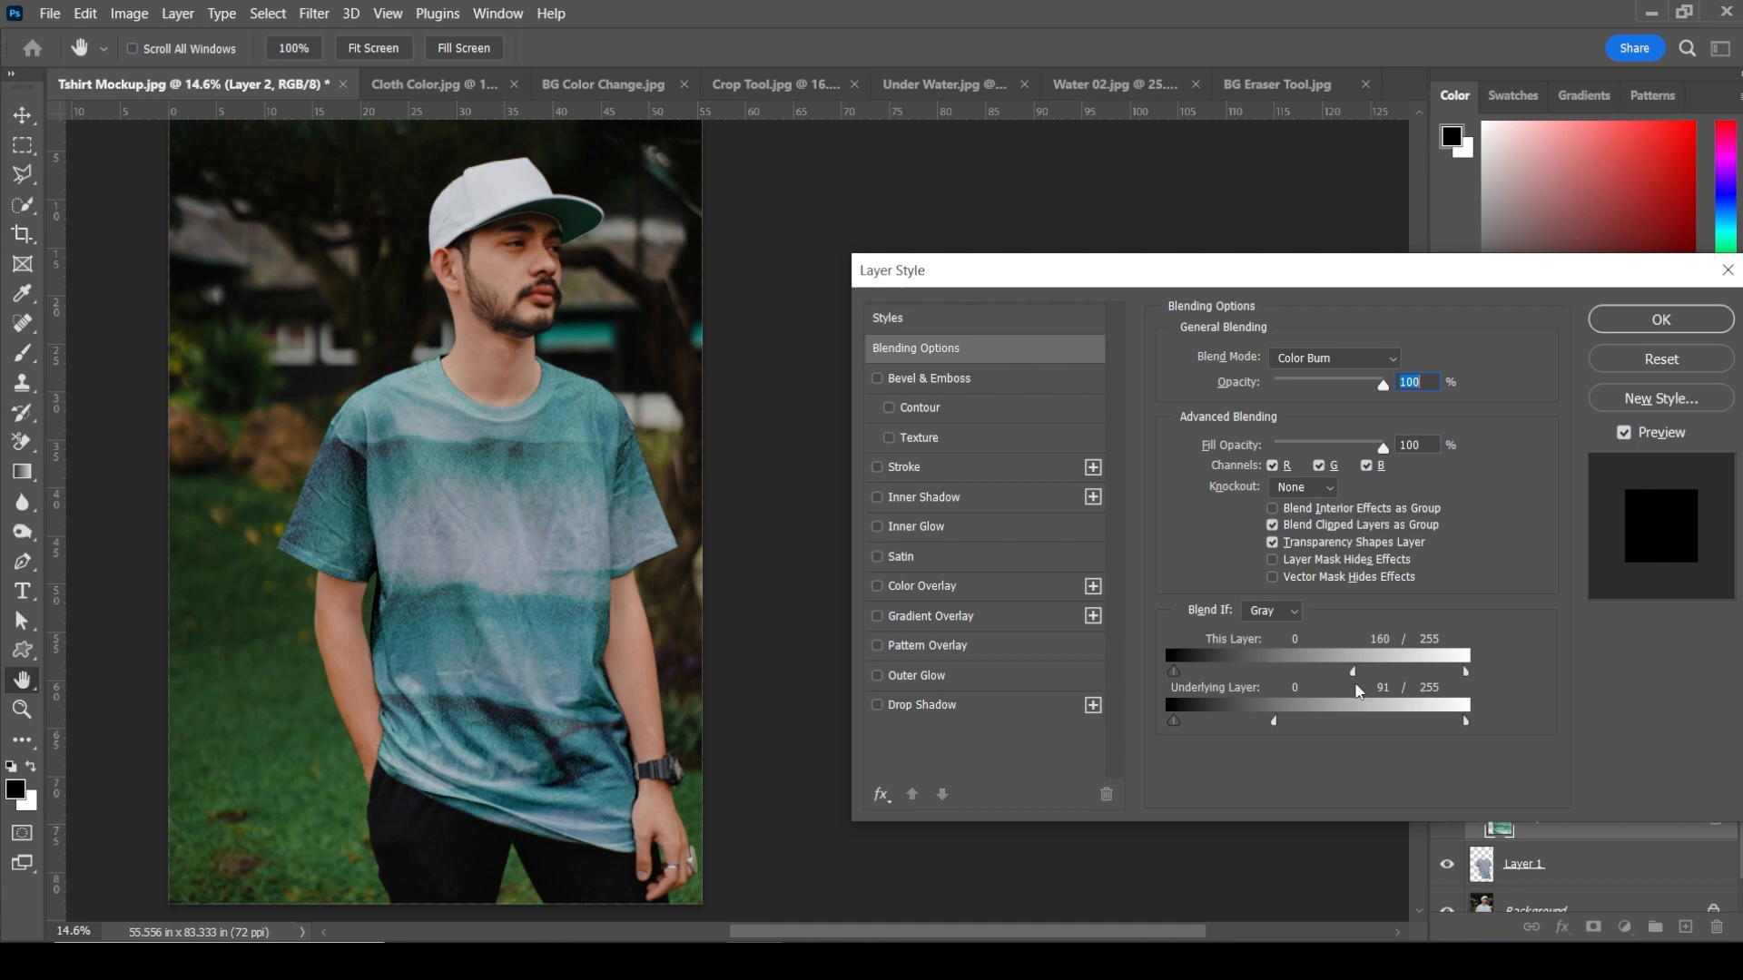
click(1665, 319)
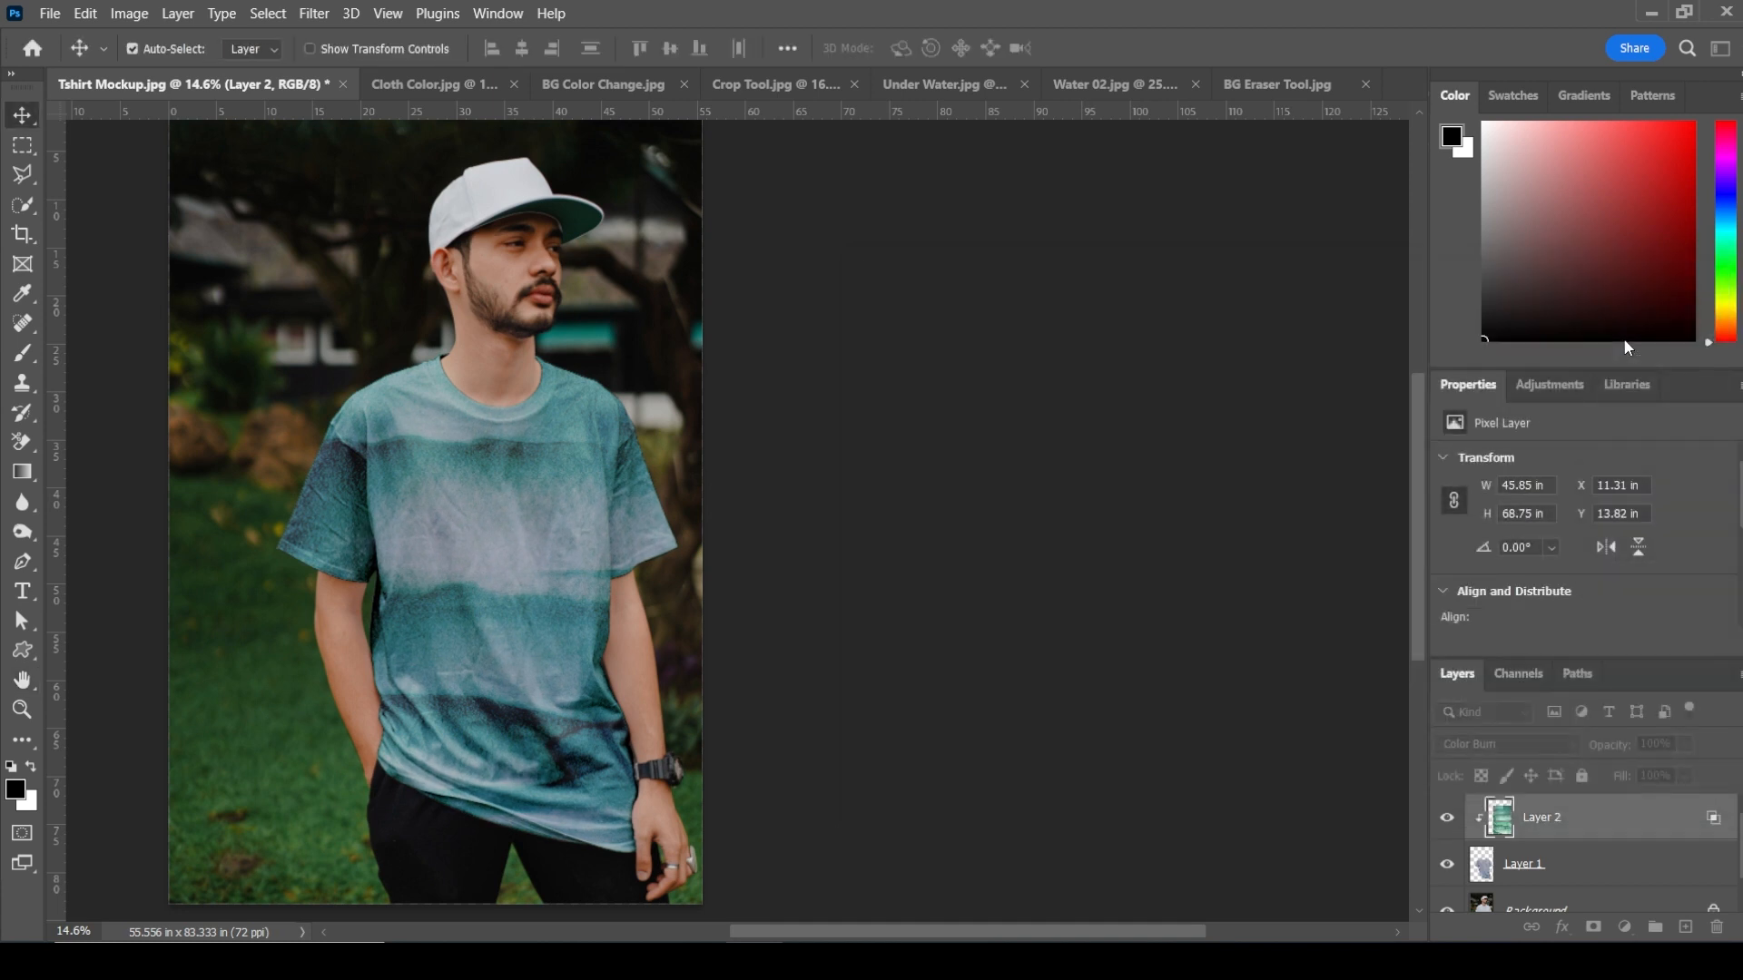
Step: Zoom in on the shirt and toggle the texture layer's visibility to compare before and after
key(z)
right_click(403, 511)
click(430, 521)
drag(775, 526, 676, 306)
mouse_move(714, 457)
mouse_down()
mouse_move(692, 416)
mouse_move(694, 466)
mouse_up()
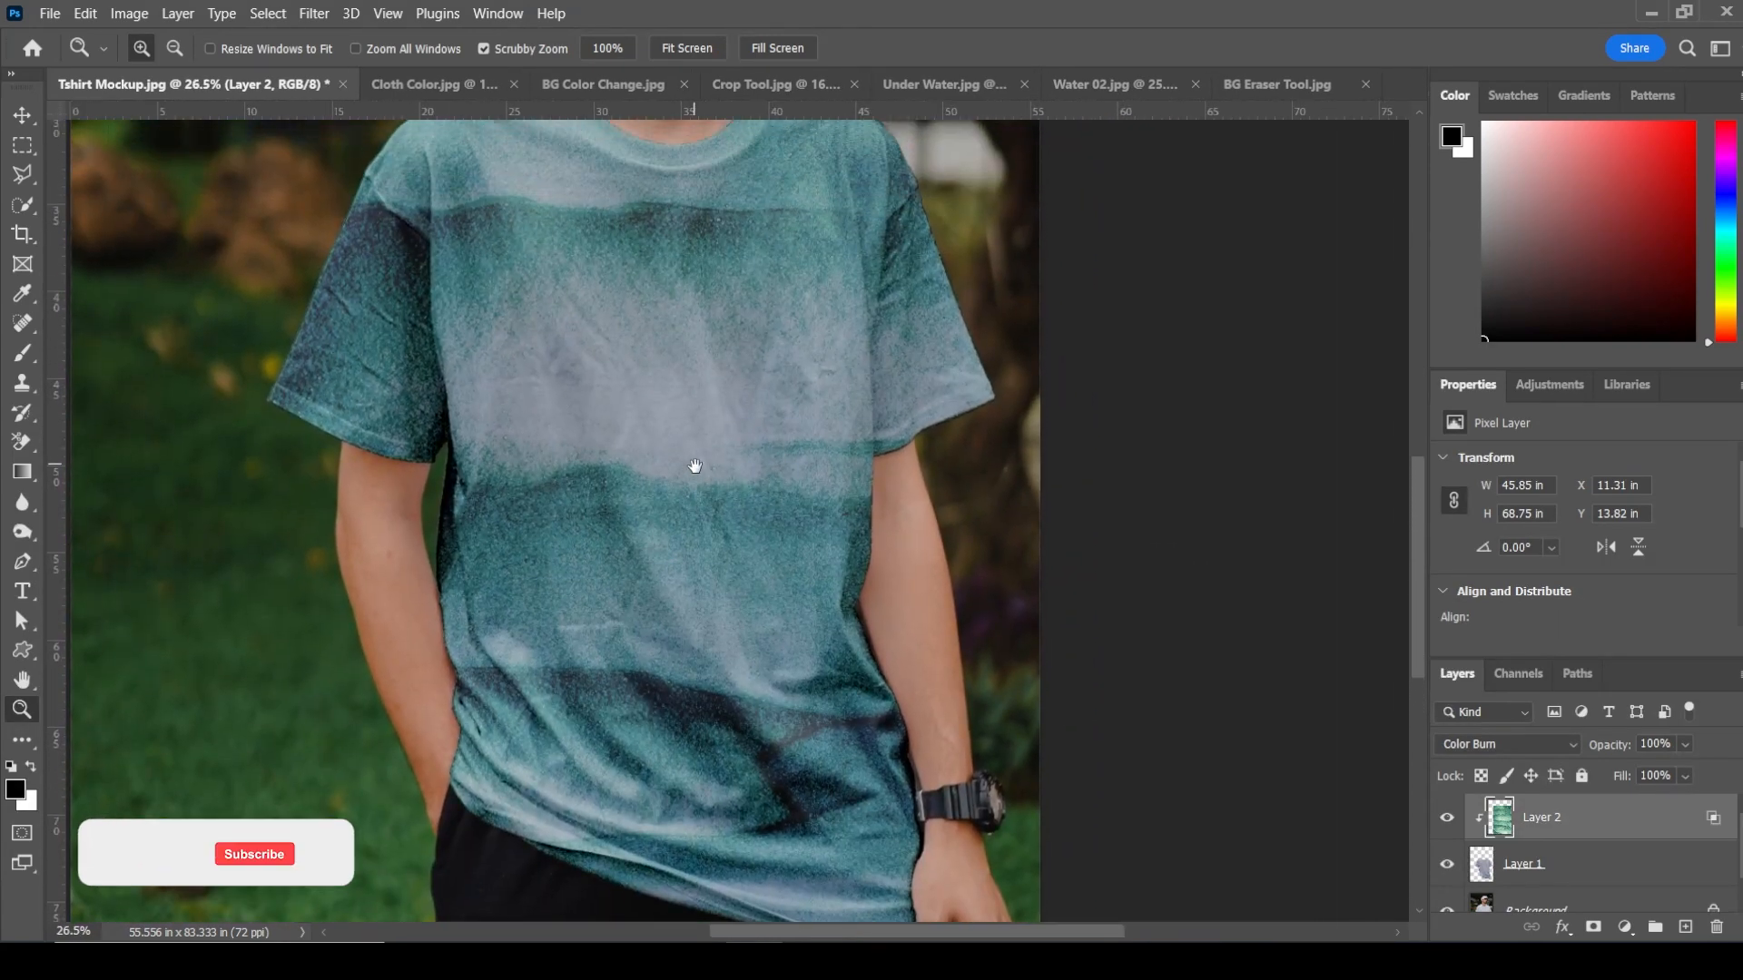
click(1446, 818)
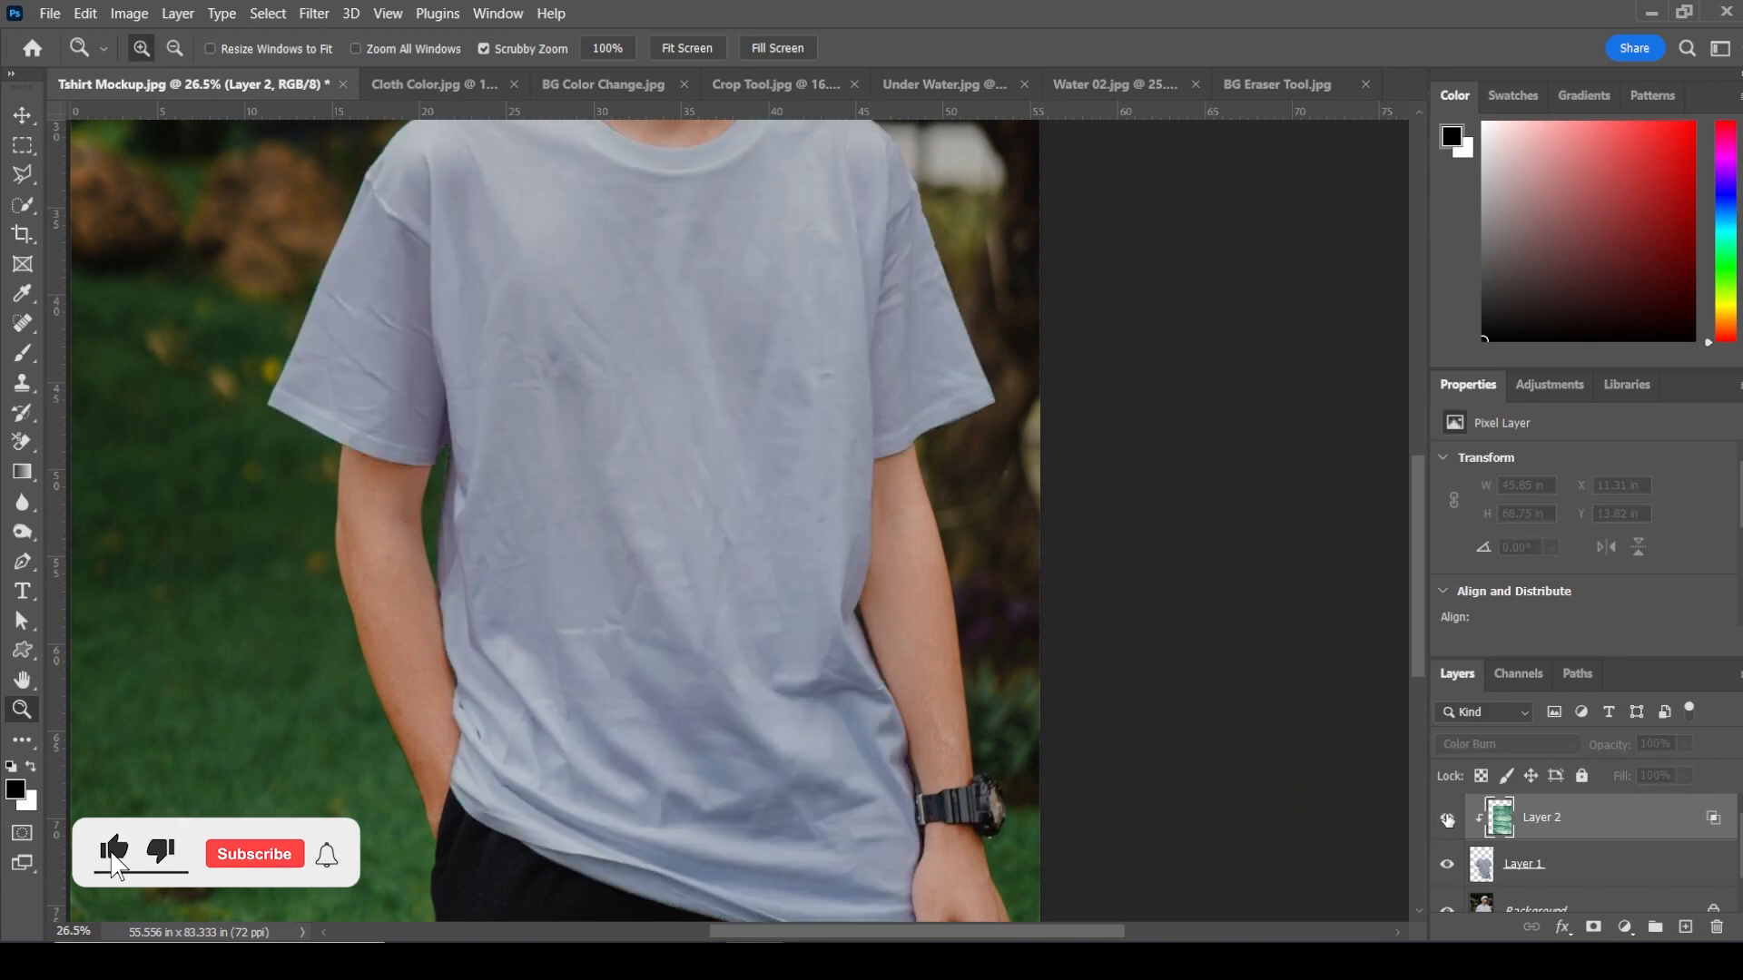
click(1446, 818)
click(1447, 818)
click(1447, 818)
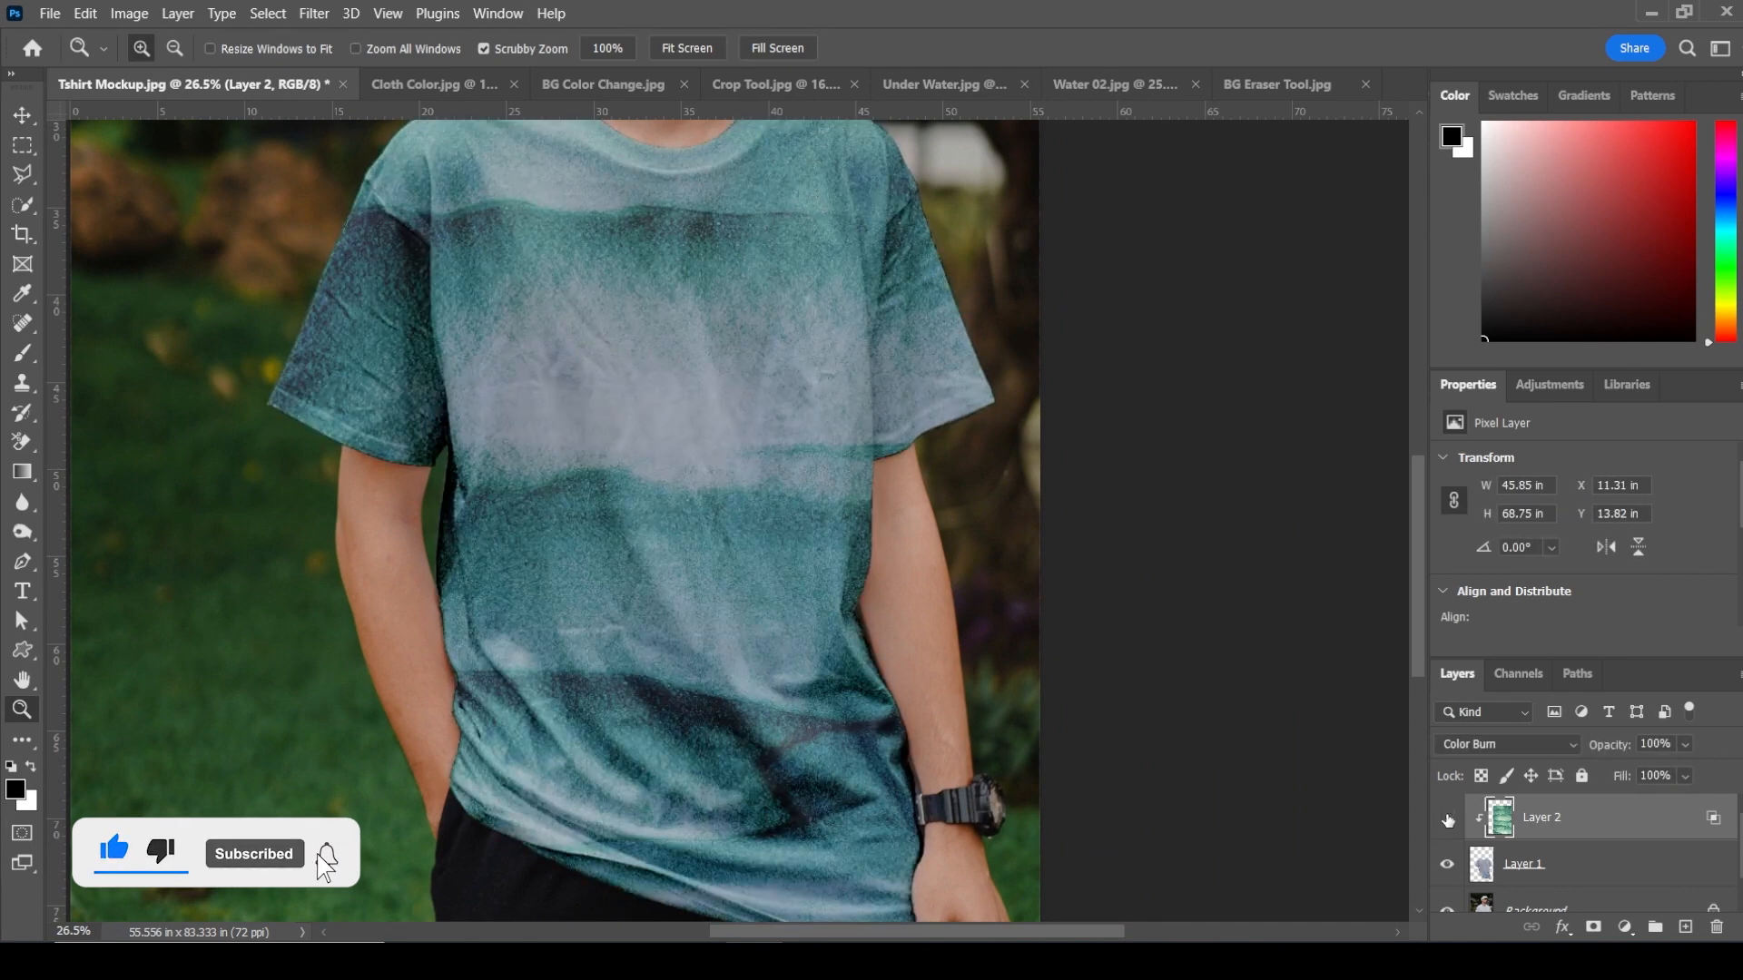
Step: Toggle the texture layer's visibility again and inspect the textured shirt at several zoom levels
click(1446, 818)
click(1447, 817)
drag(642, 844, 647, 617)
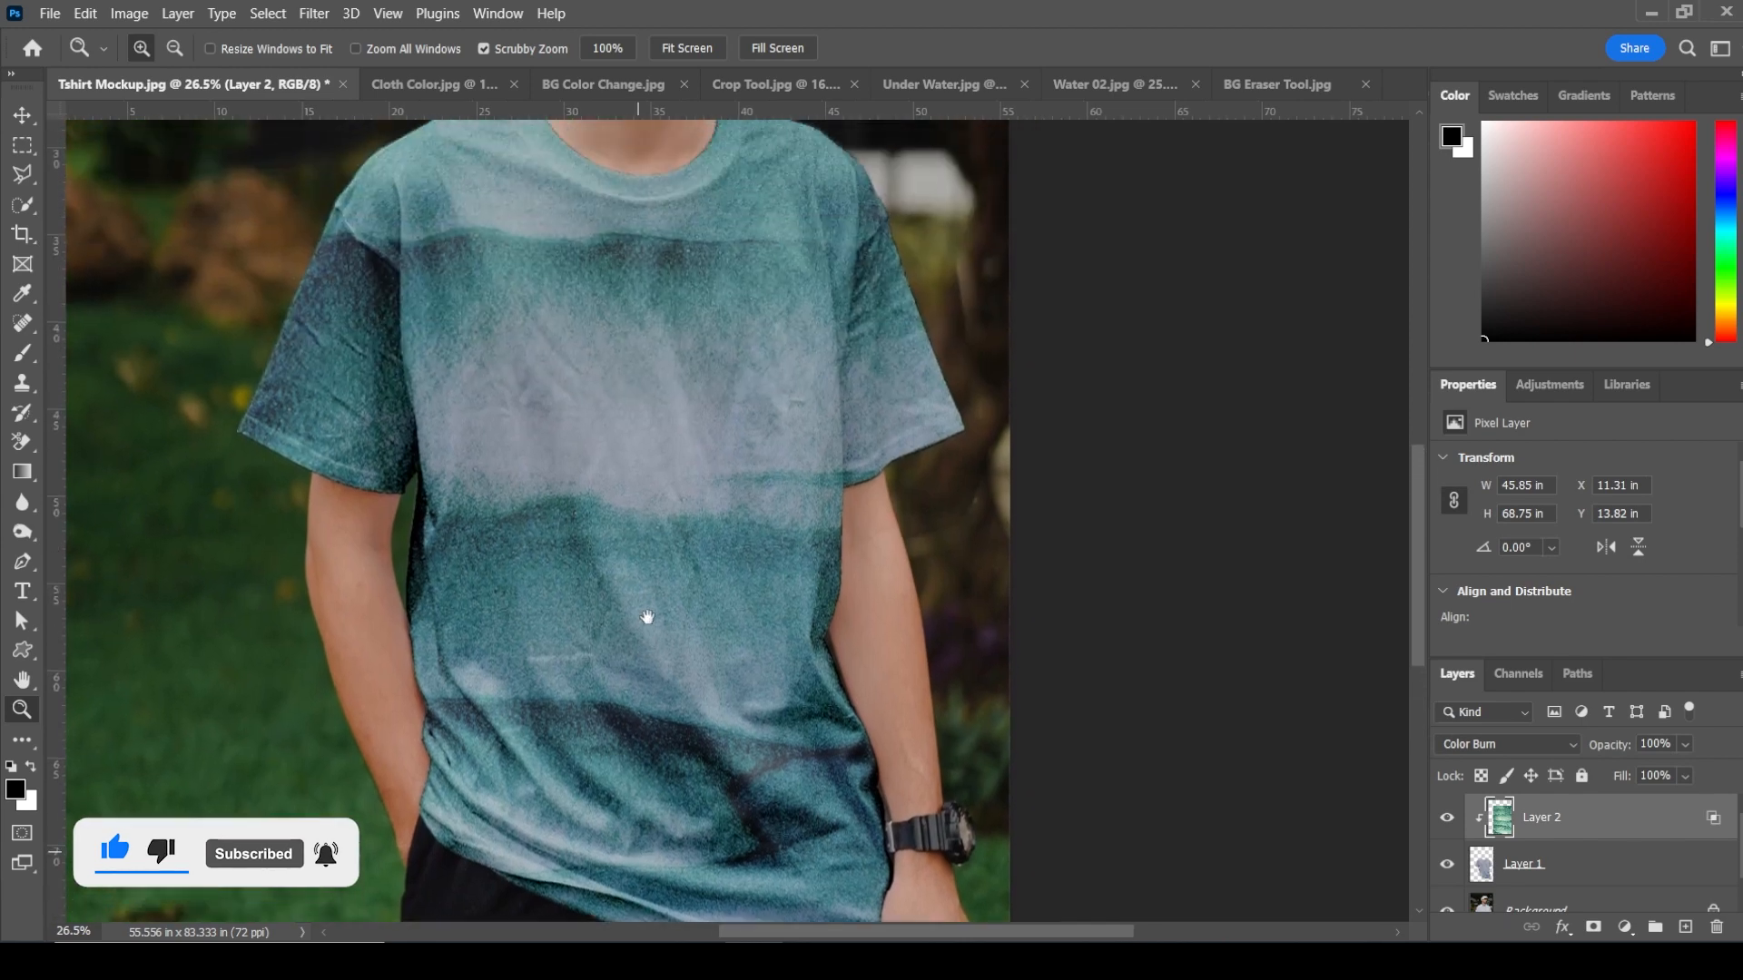
scroll(648, 617, down, 4)
right_click(606, 505)
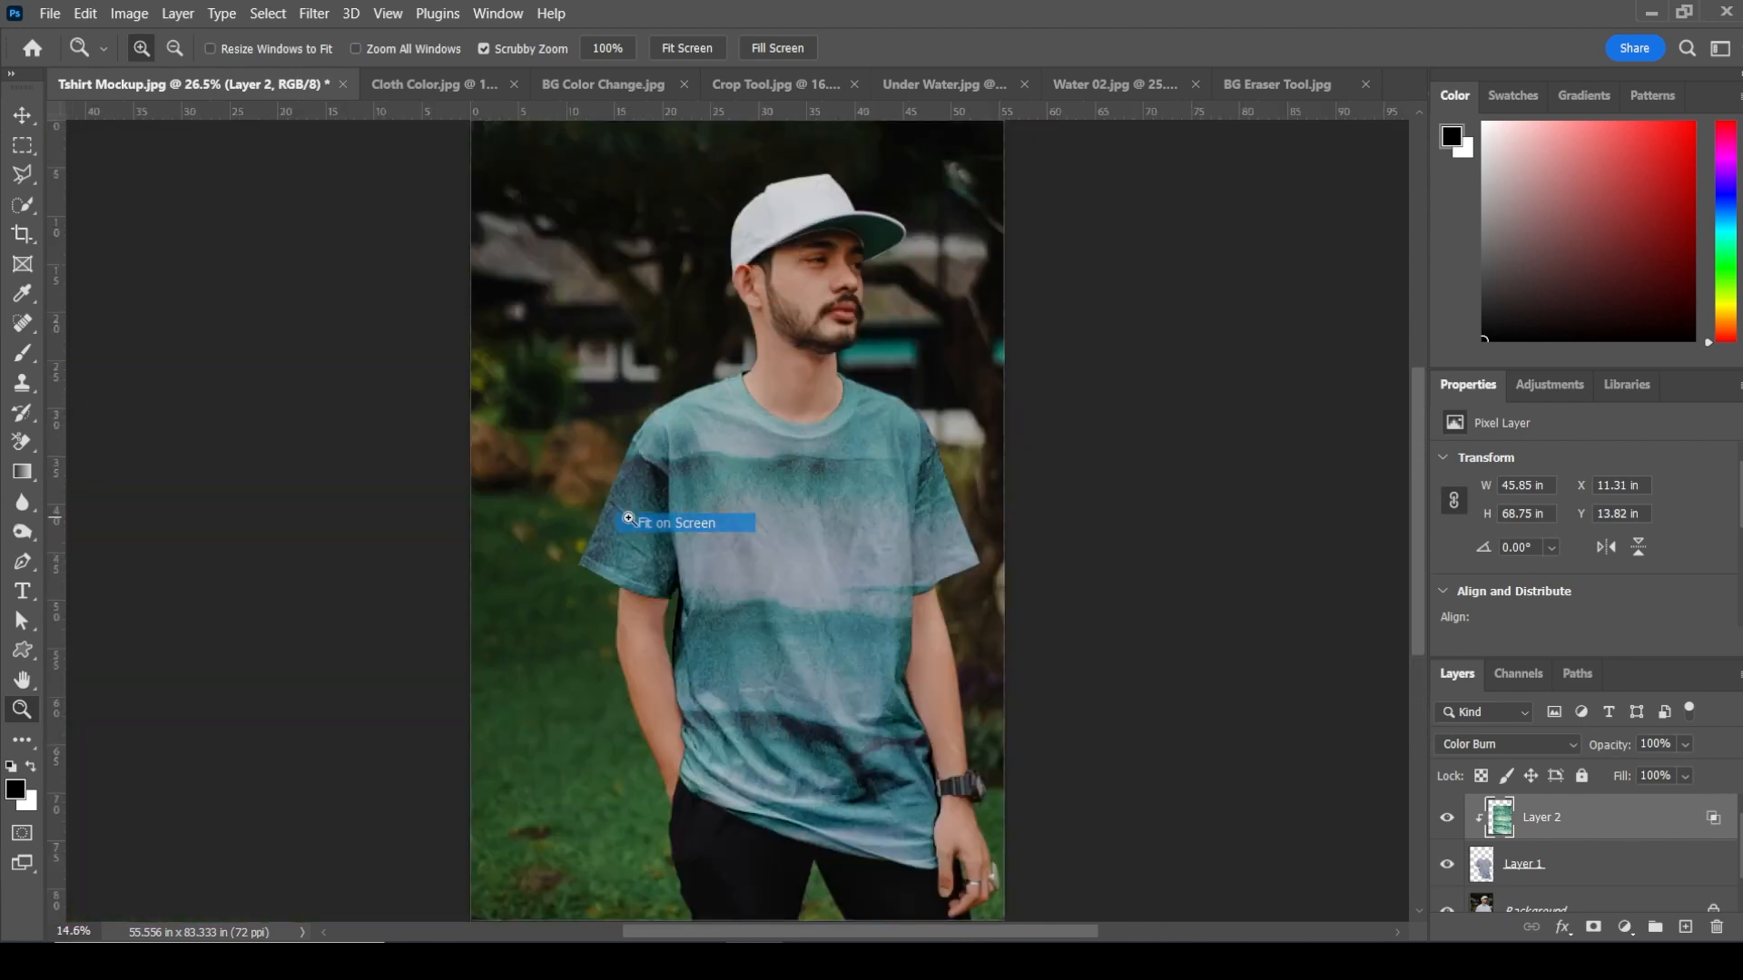
click(672, 522)
drag(885, 572, 933, 629)
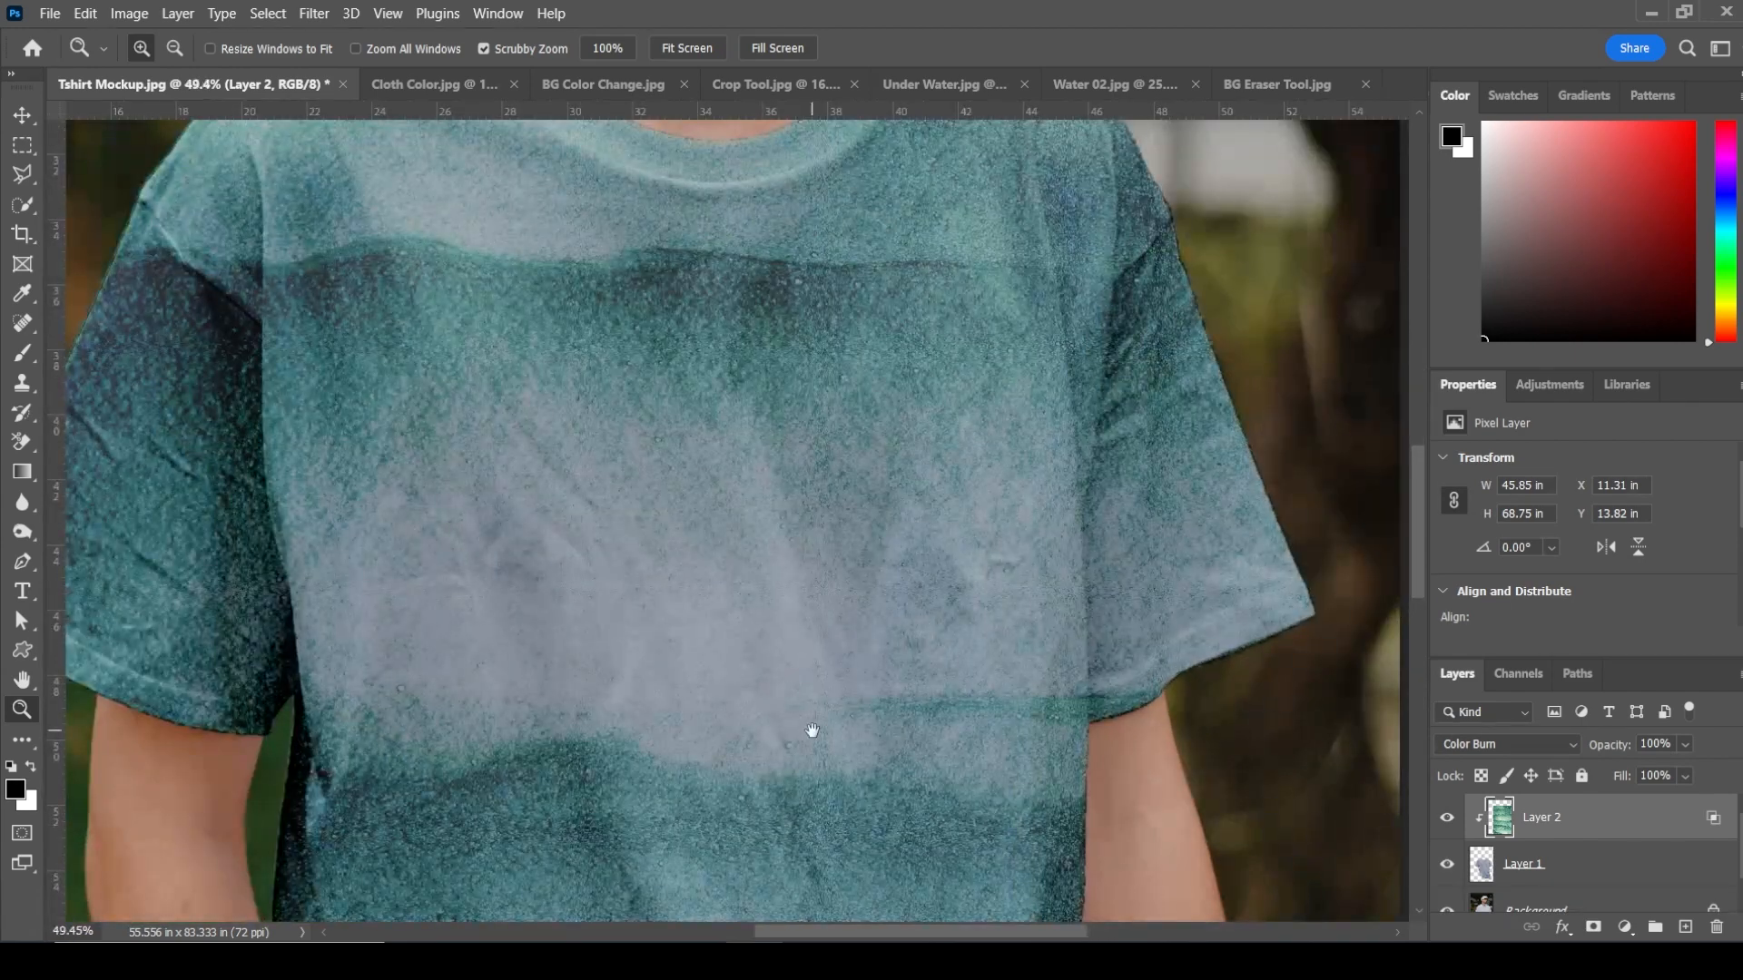
drag(813, 730, 805, 545)
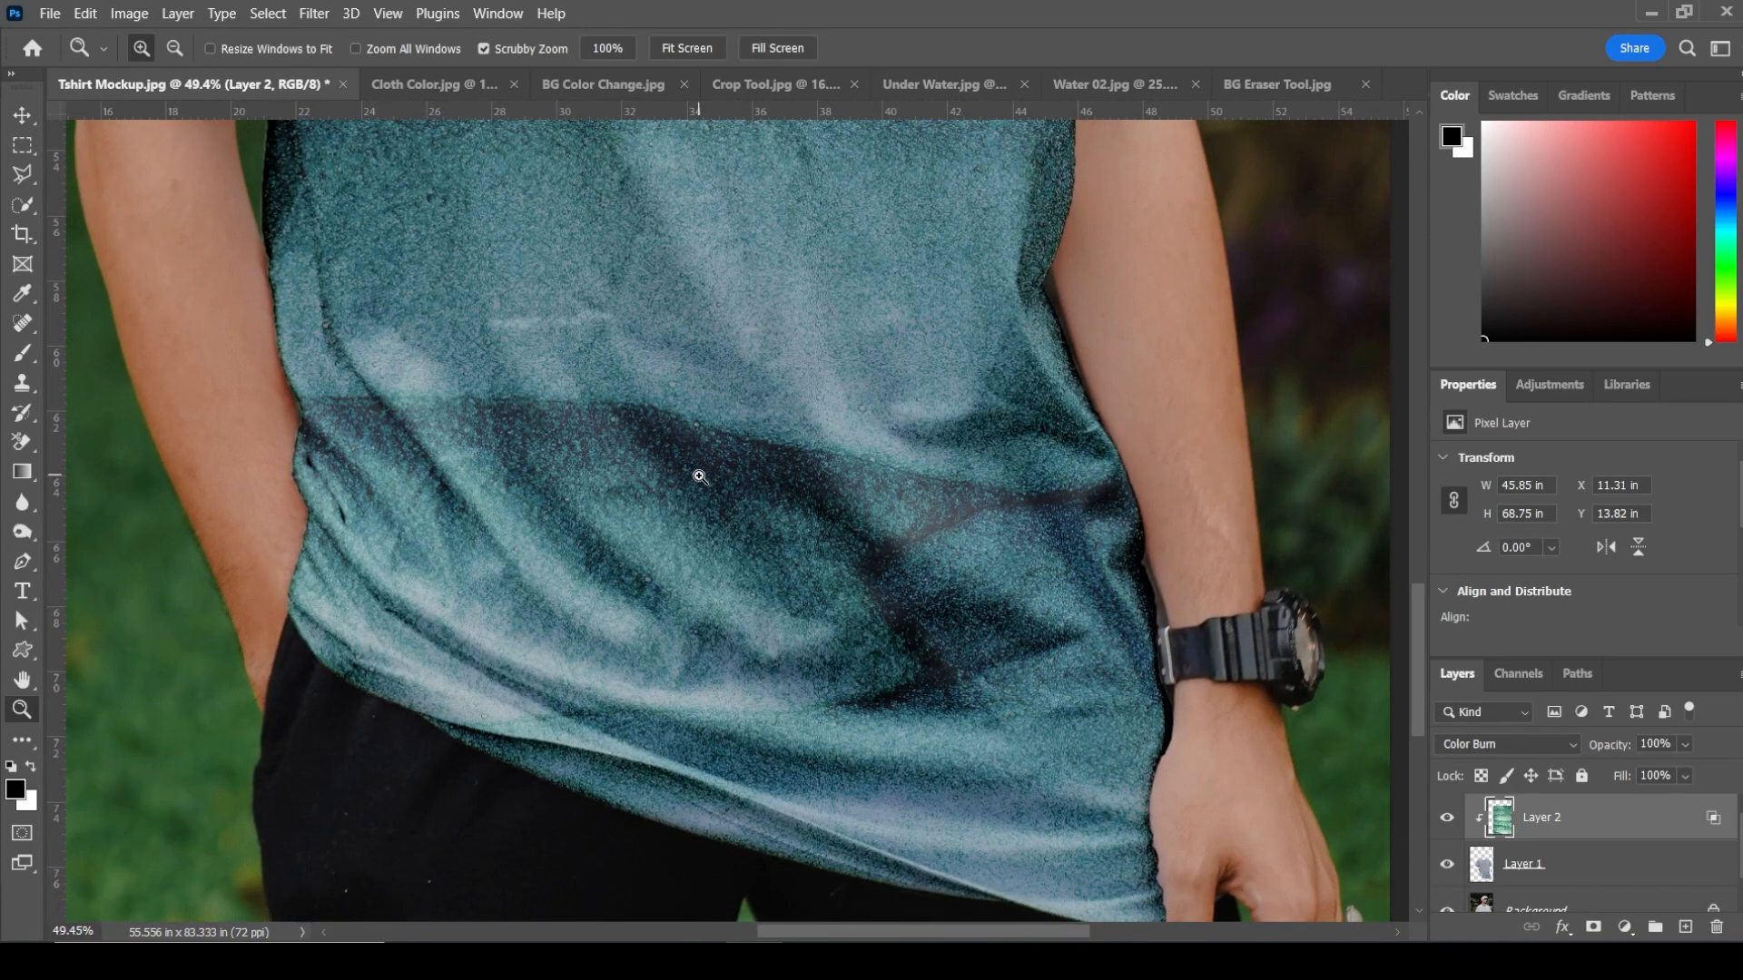
right_click(699, 476)
click(731, 490)
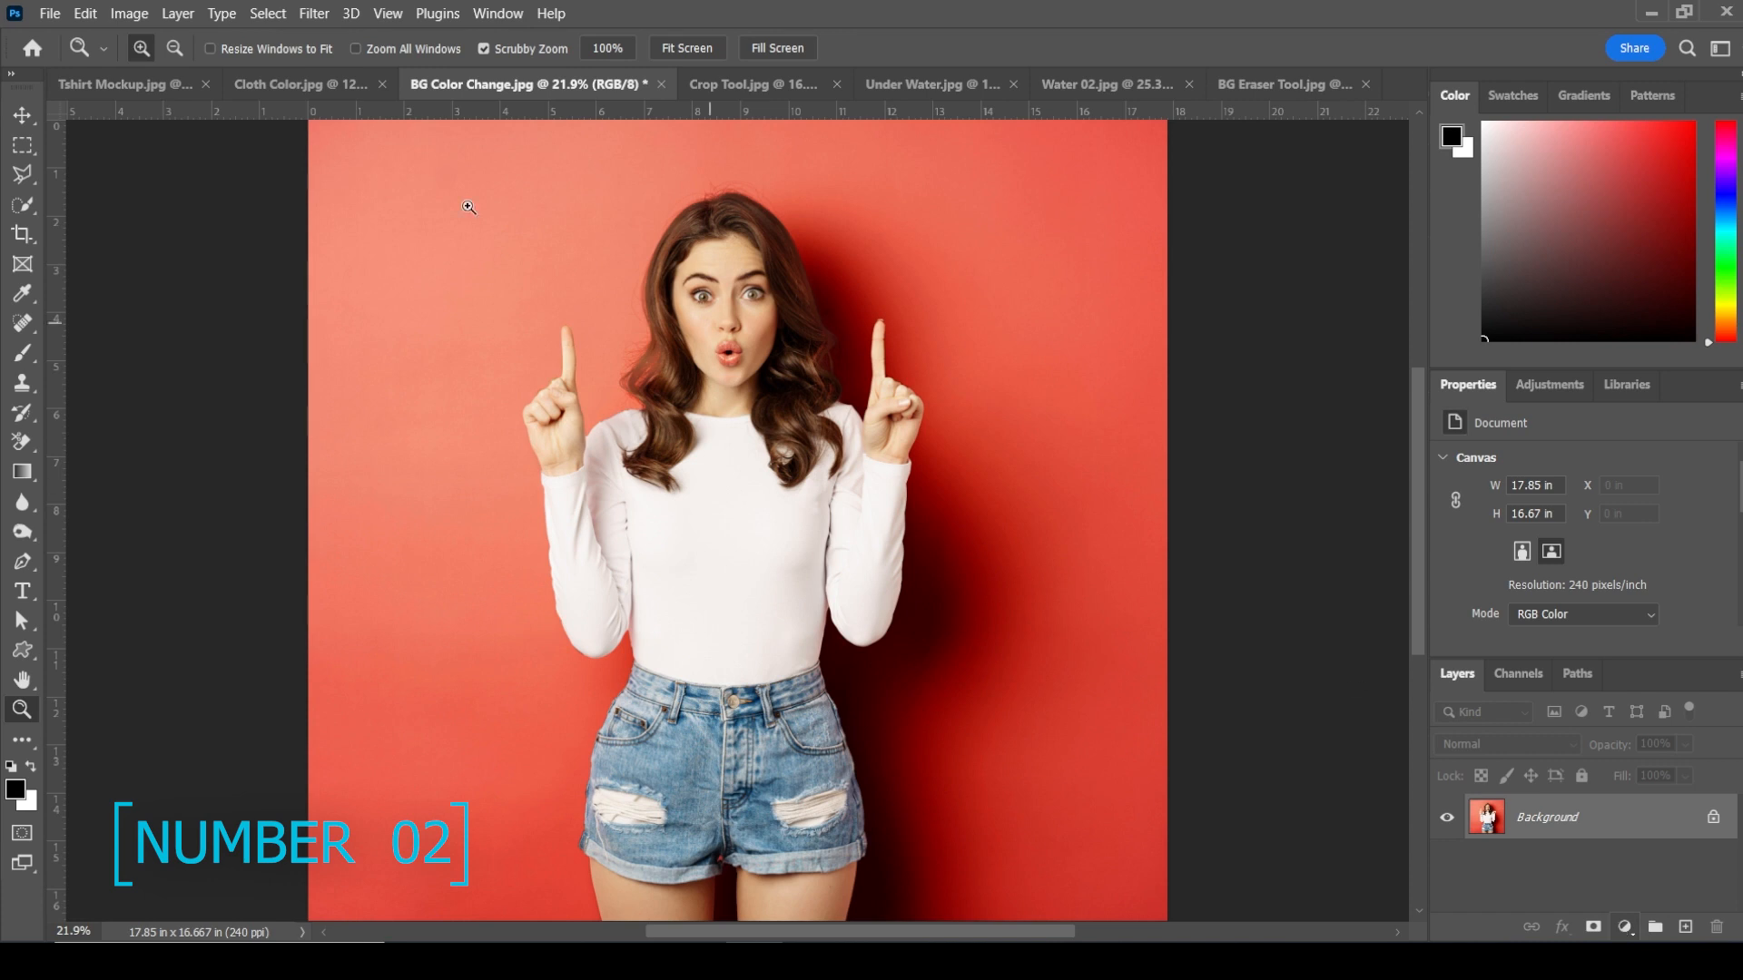
Step: Select the subject in the BG Color Change photo and open Select and Mask
click(284, 15)
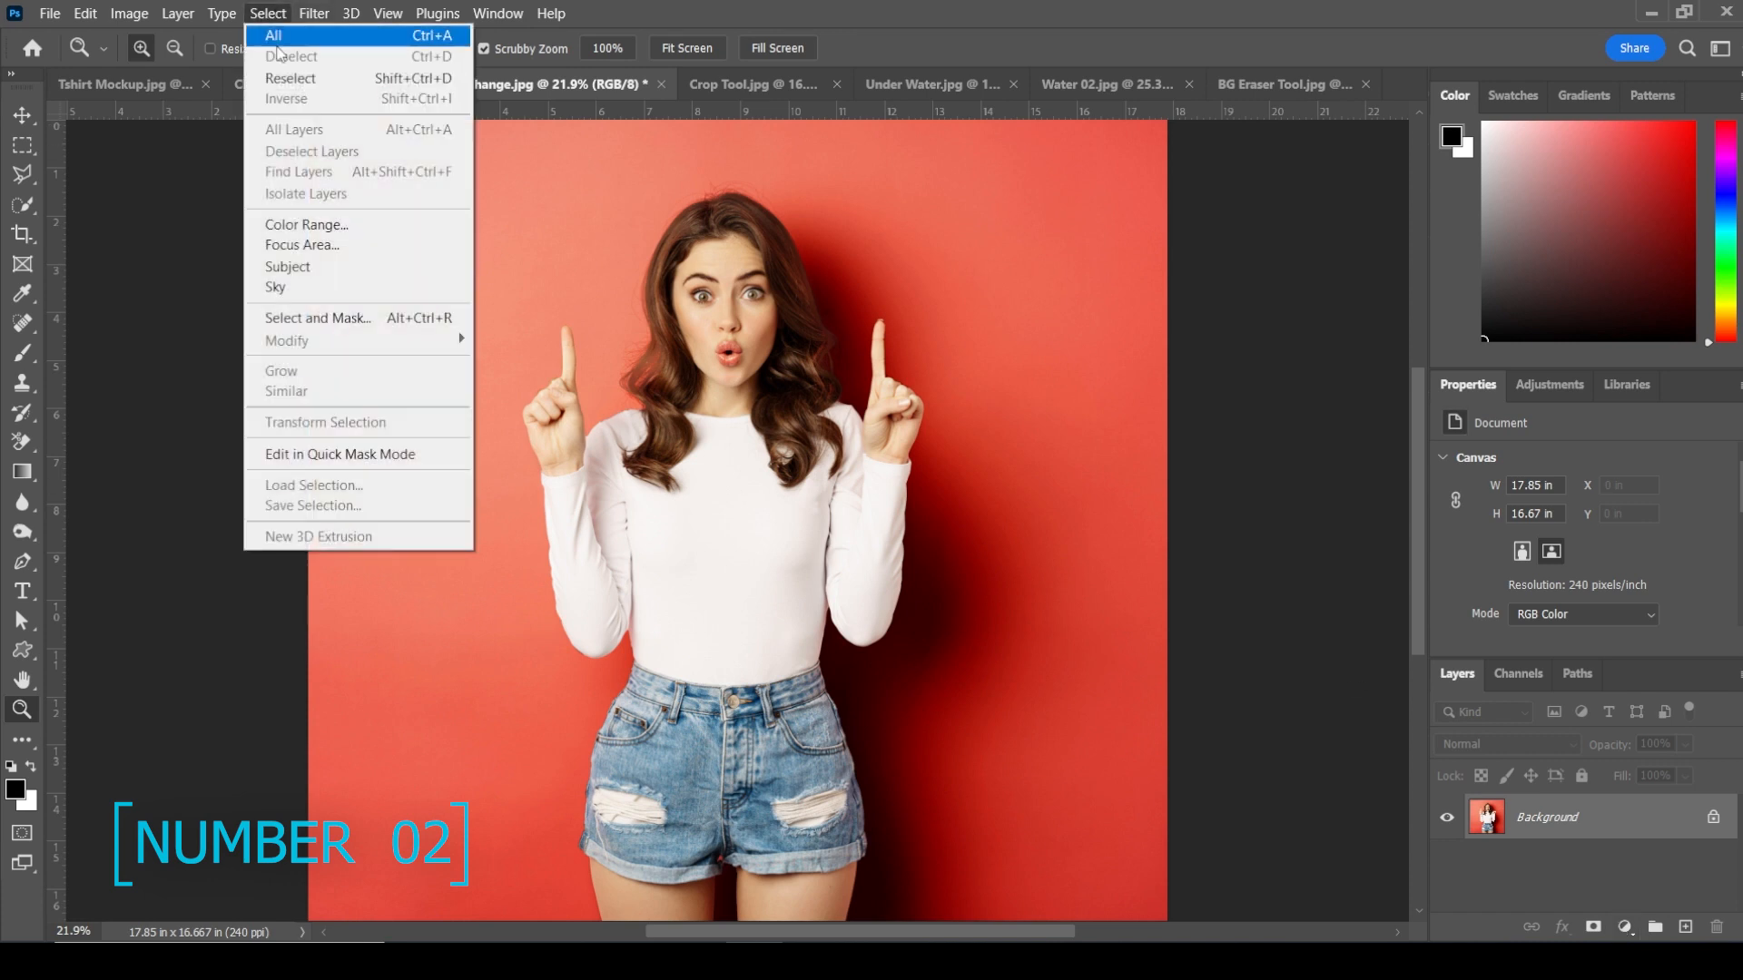
click(304, 268)
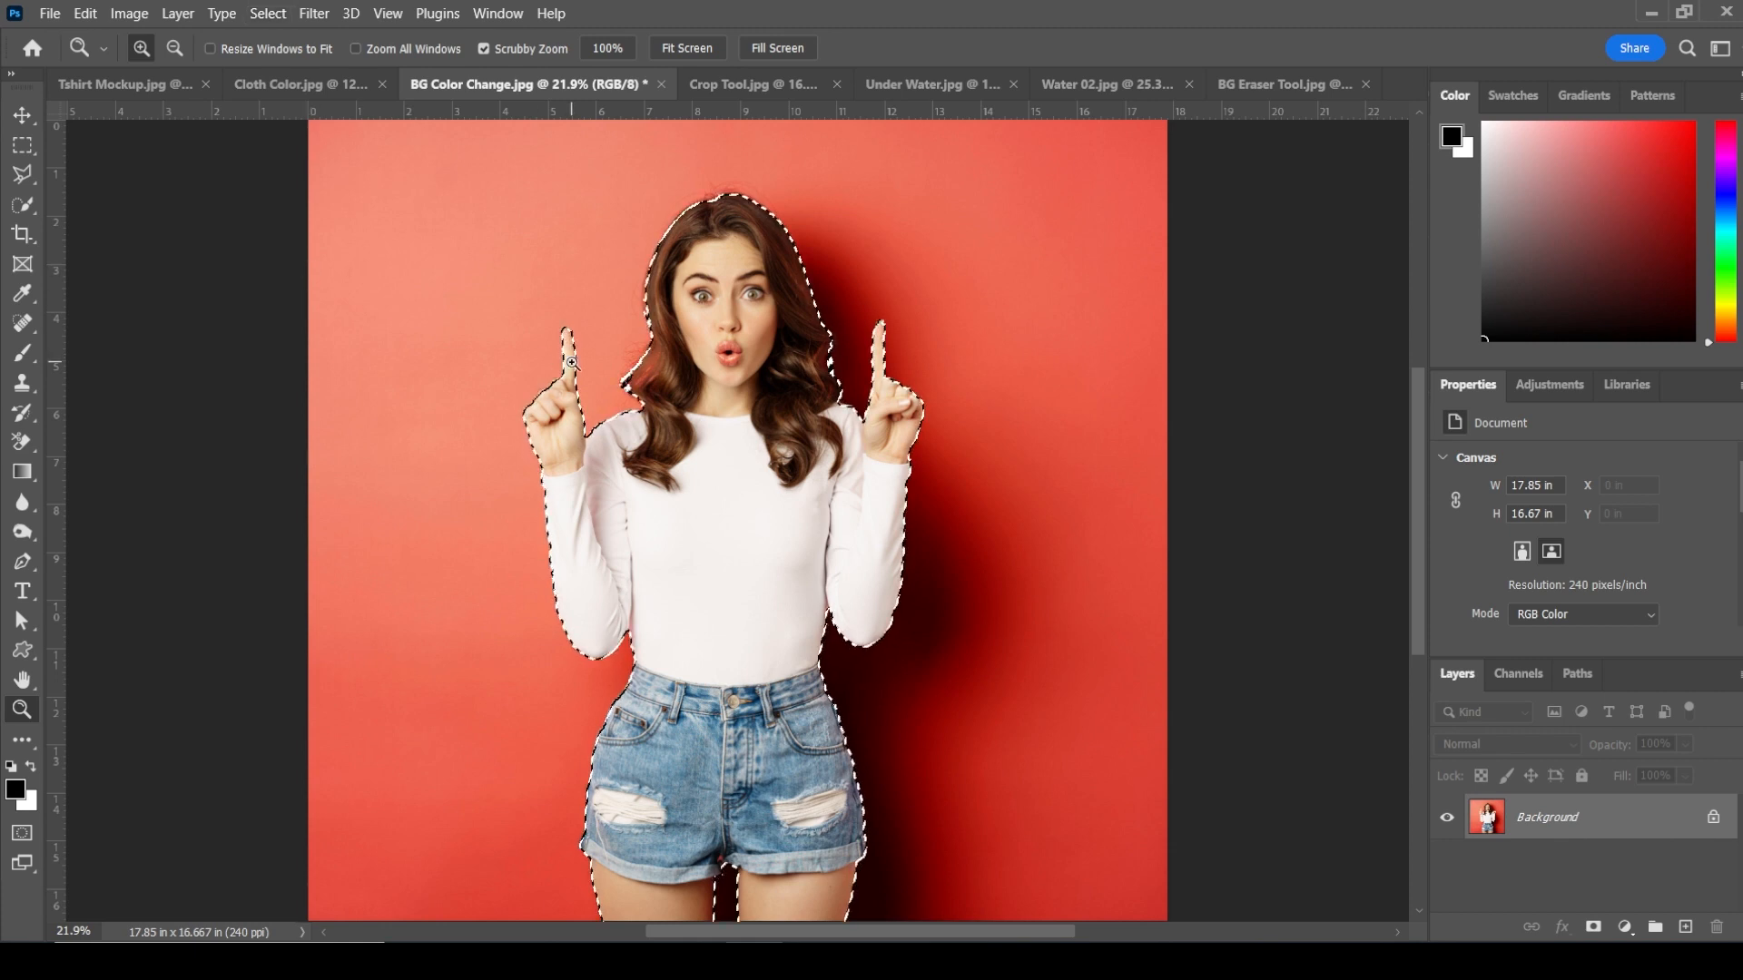
click(23, 174)
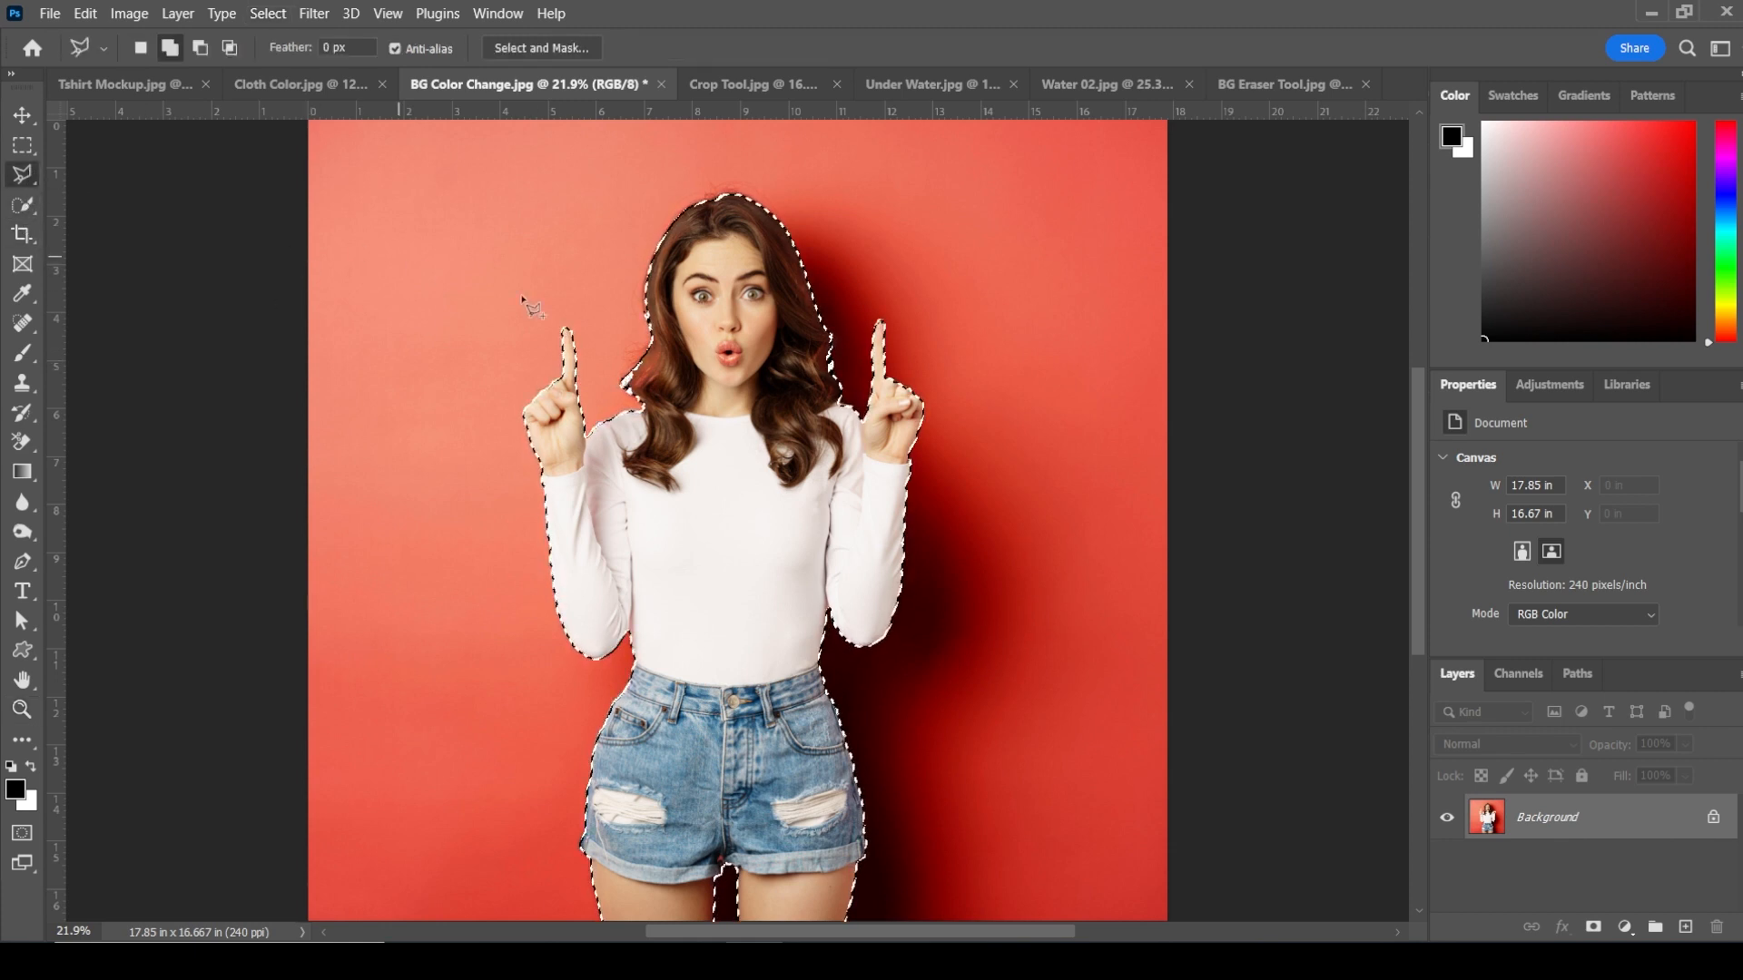
click(564, 52)
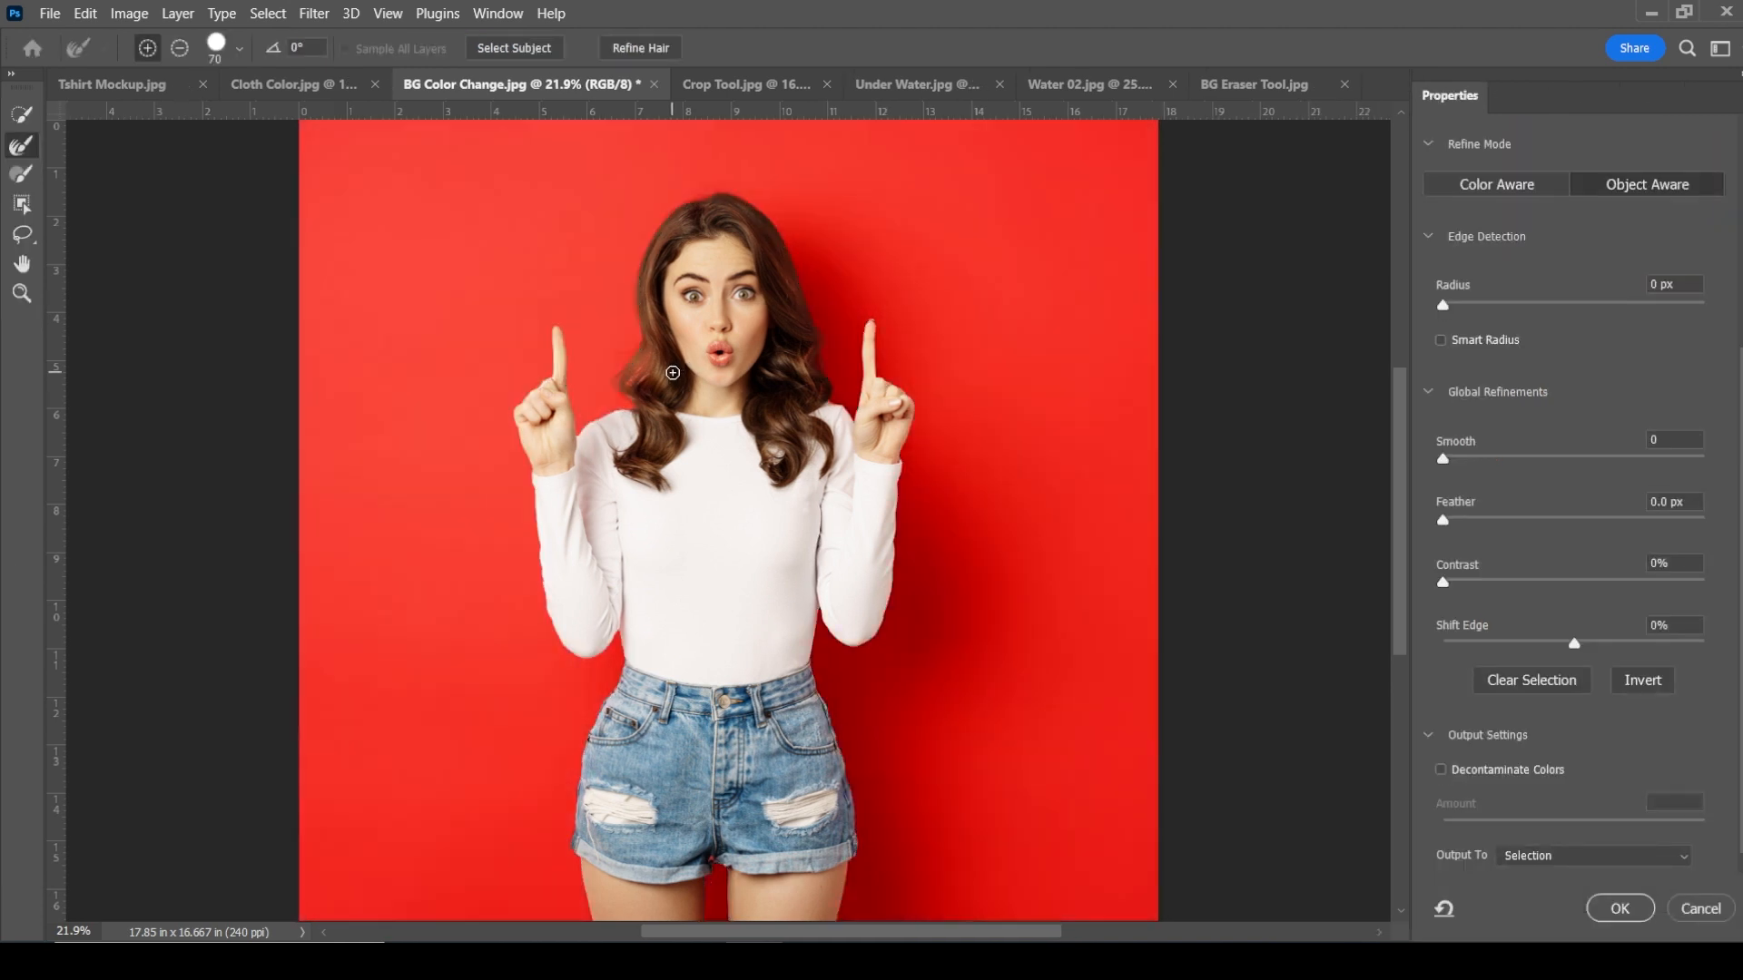
Step: Brush over the hair edge beside the shirt with the Refine Edge brush
key(ctrl+plus)
key(ctrl+plus)
key(ctrl+plus)
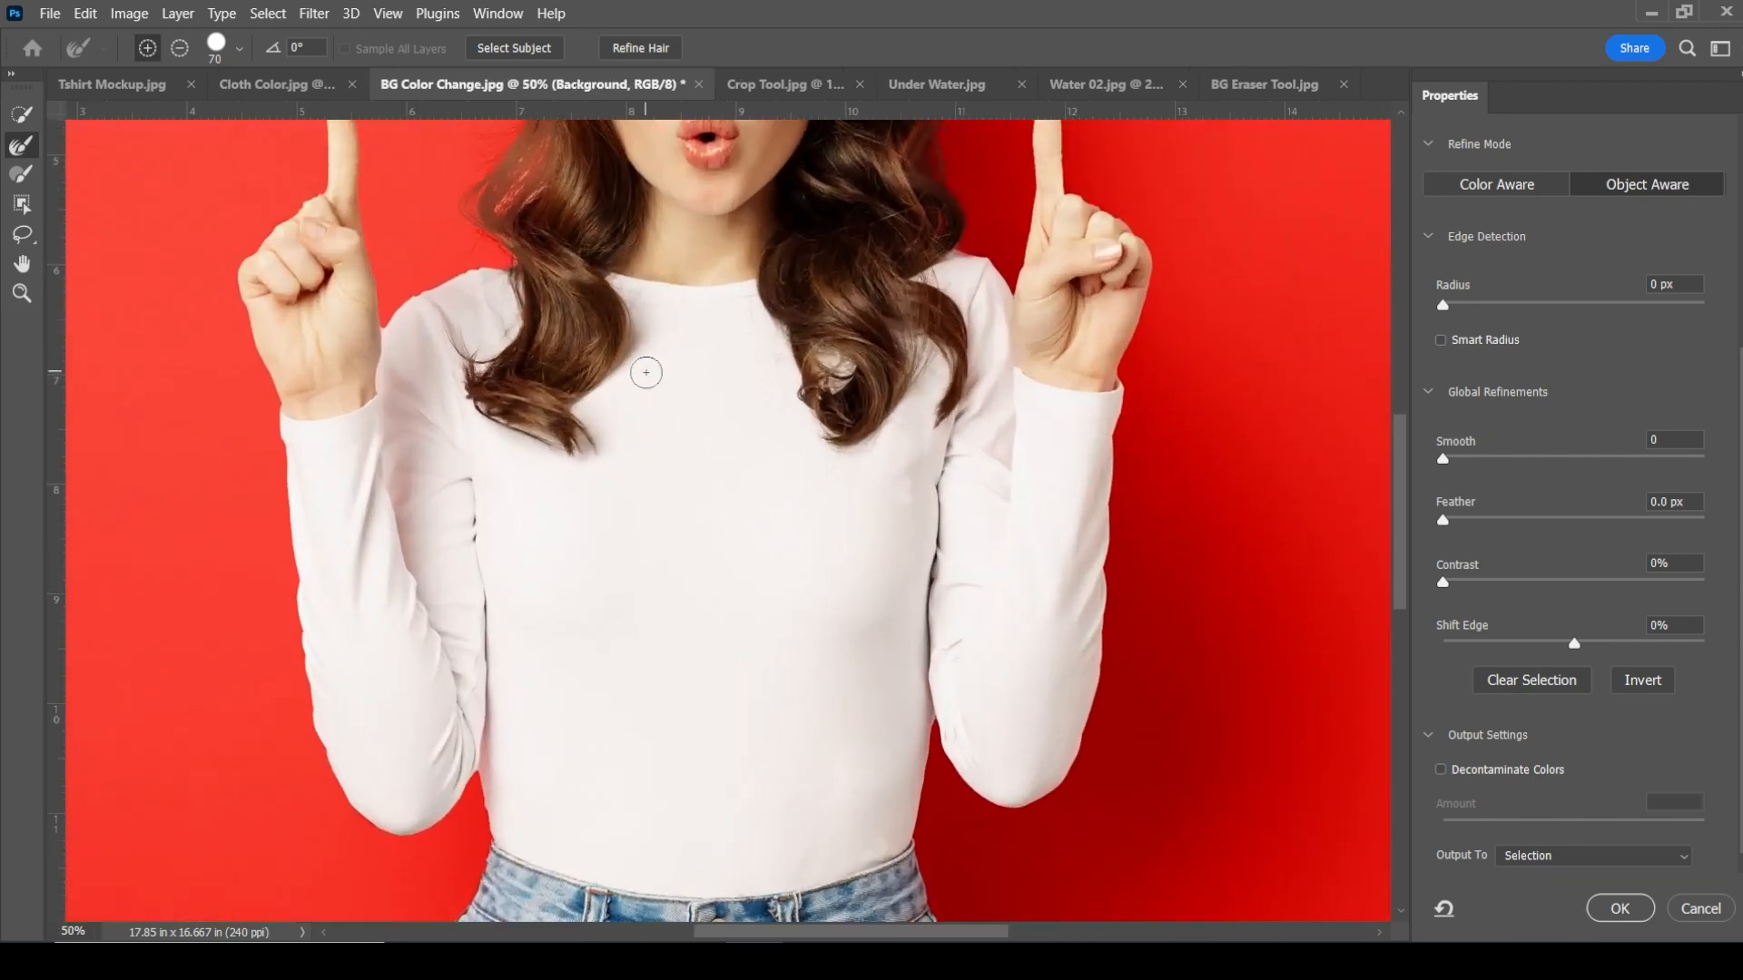
drag(641, 317, 654, 497)
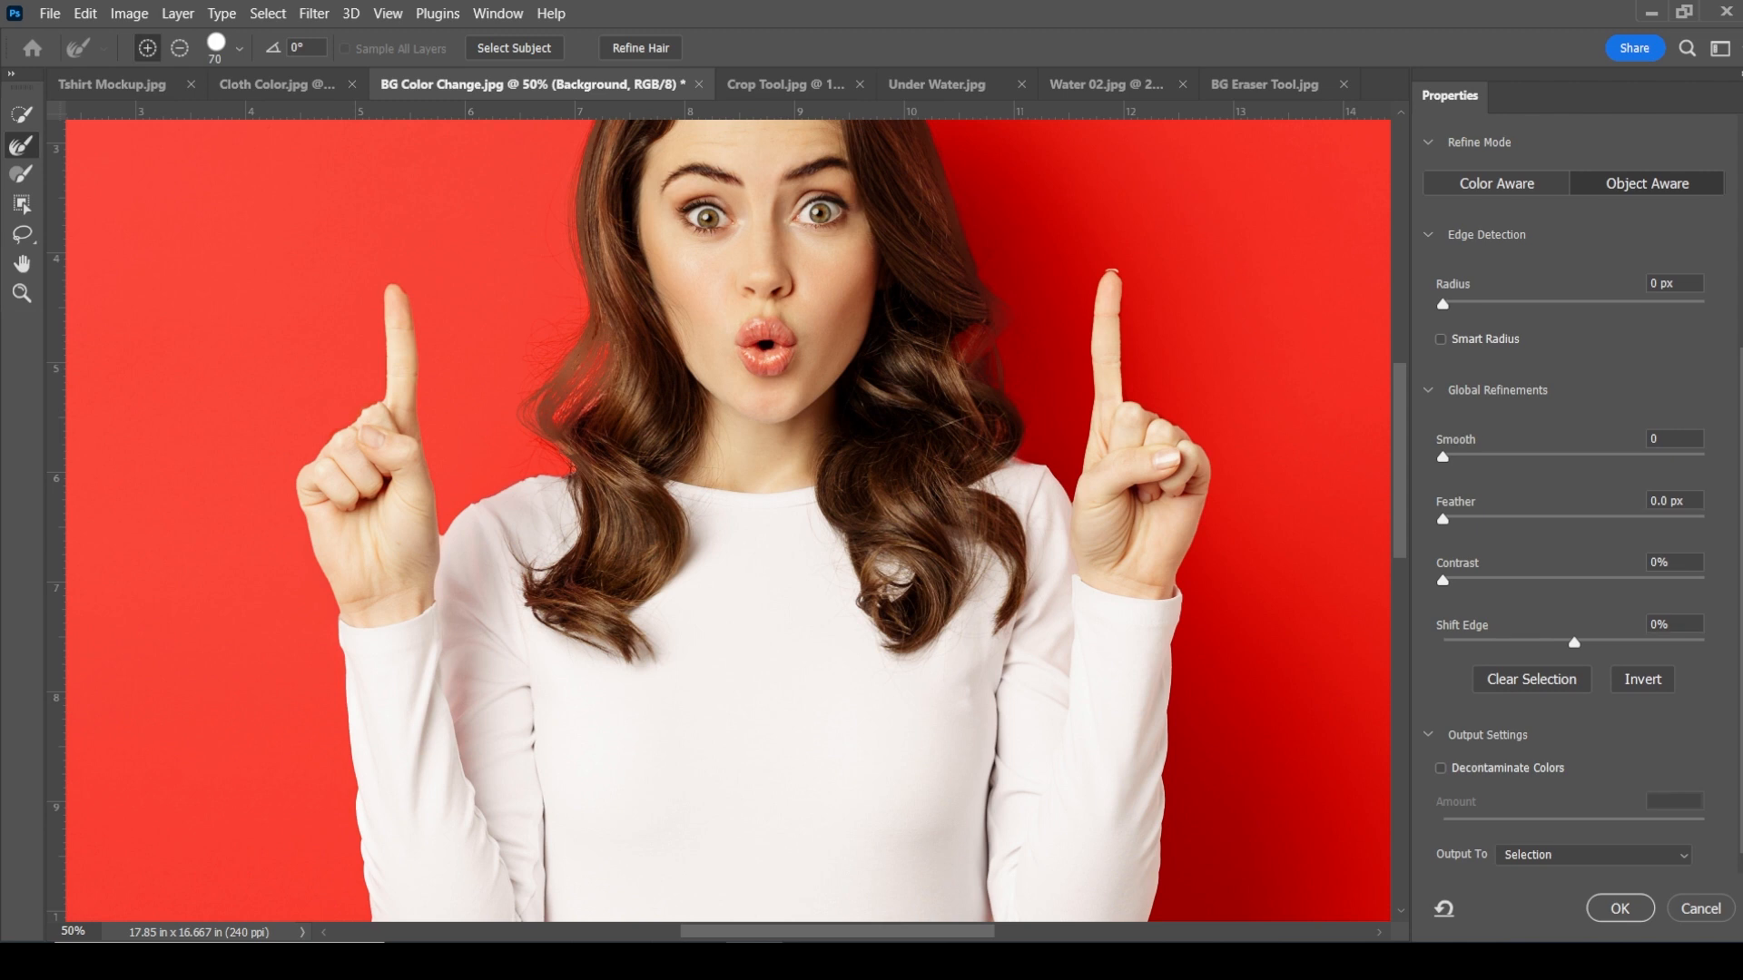
Step: Enable Decontaminate Colors at 100% and output the refined selection to a new layer with layer mask
click(1510, 779)
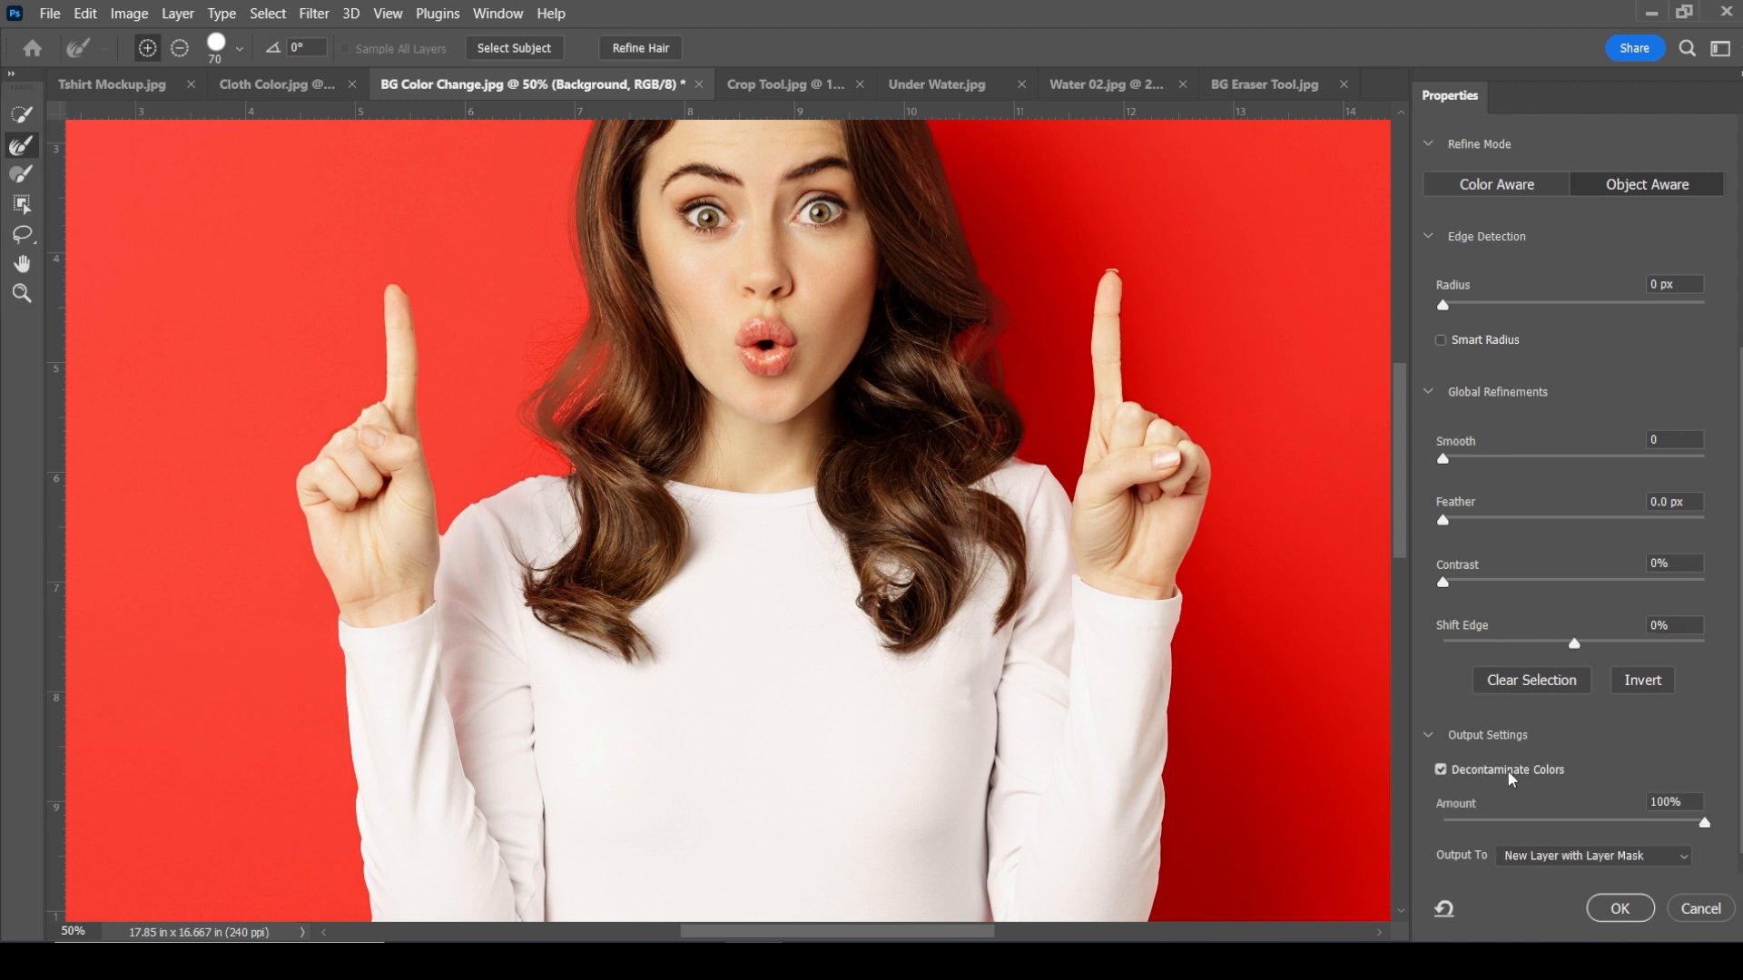
click(1630, 858)
click(1595, 888)
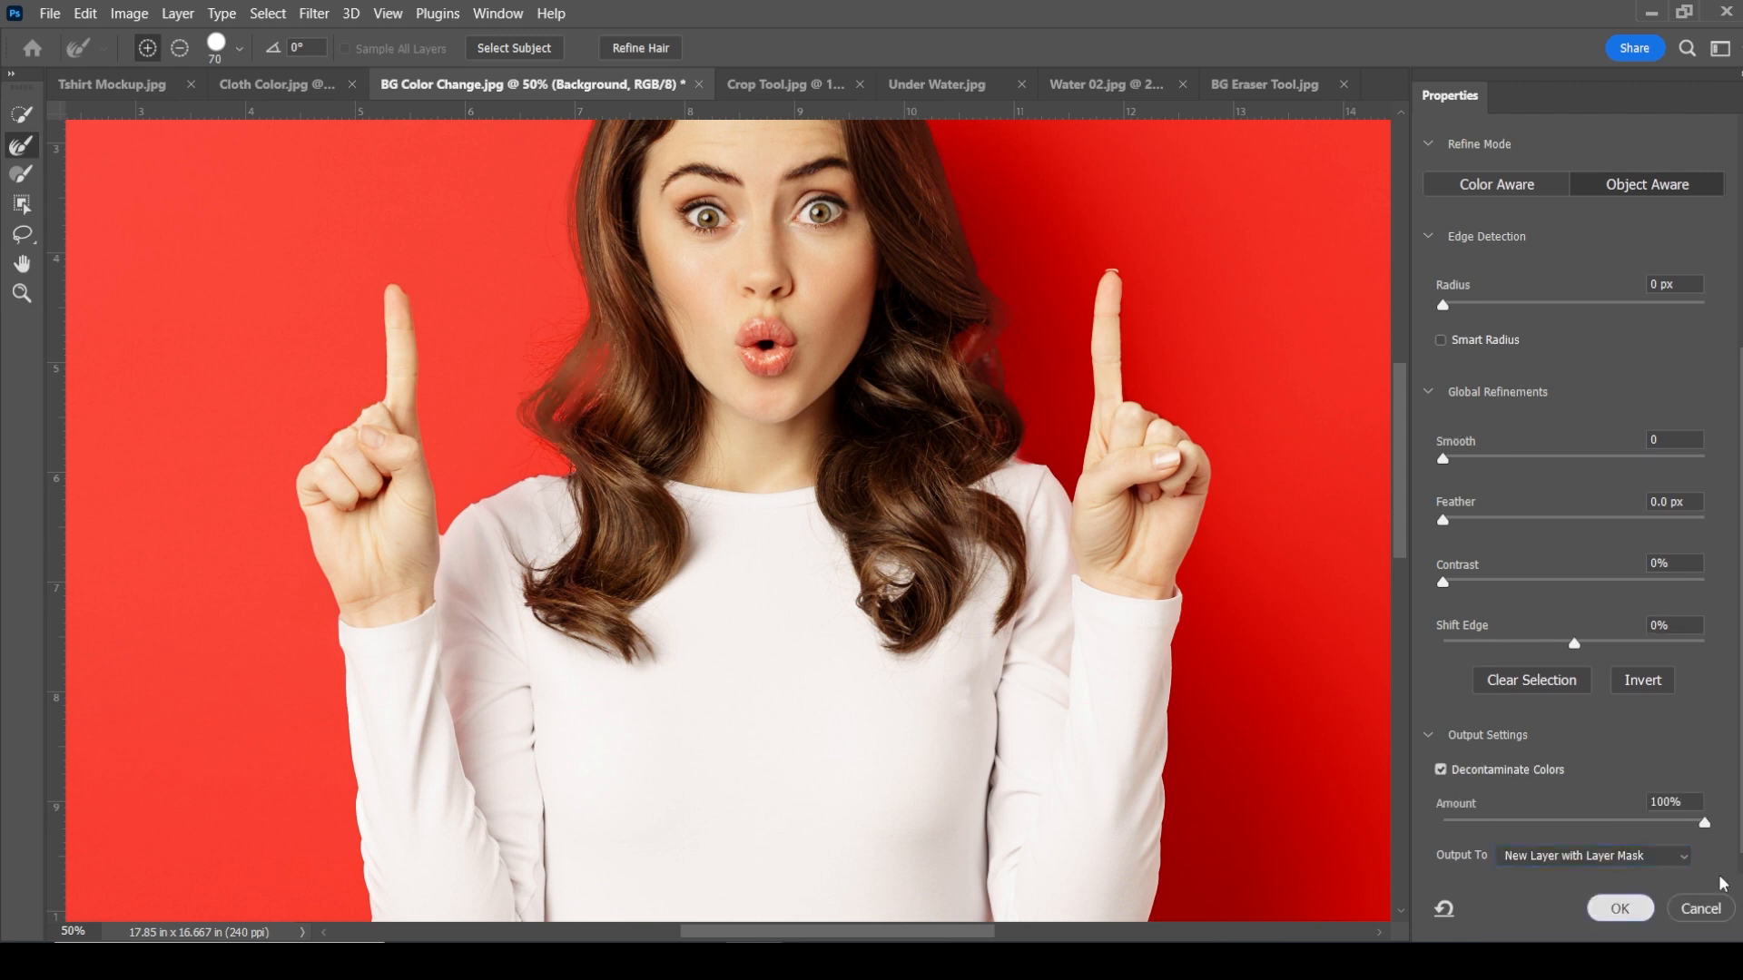
click(1620, 907)
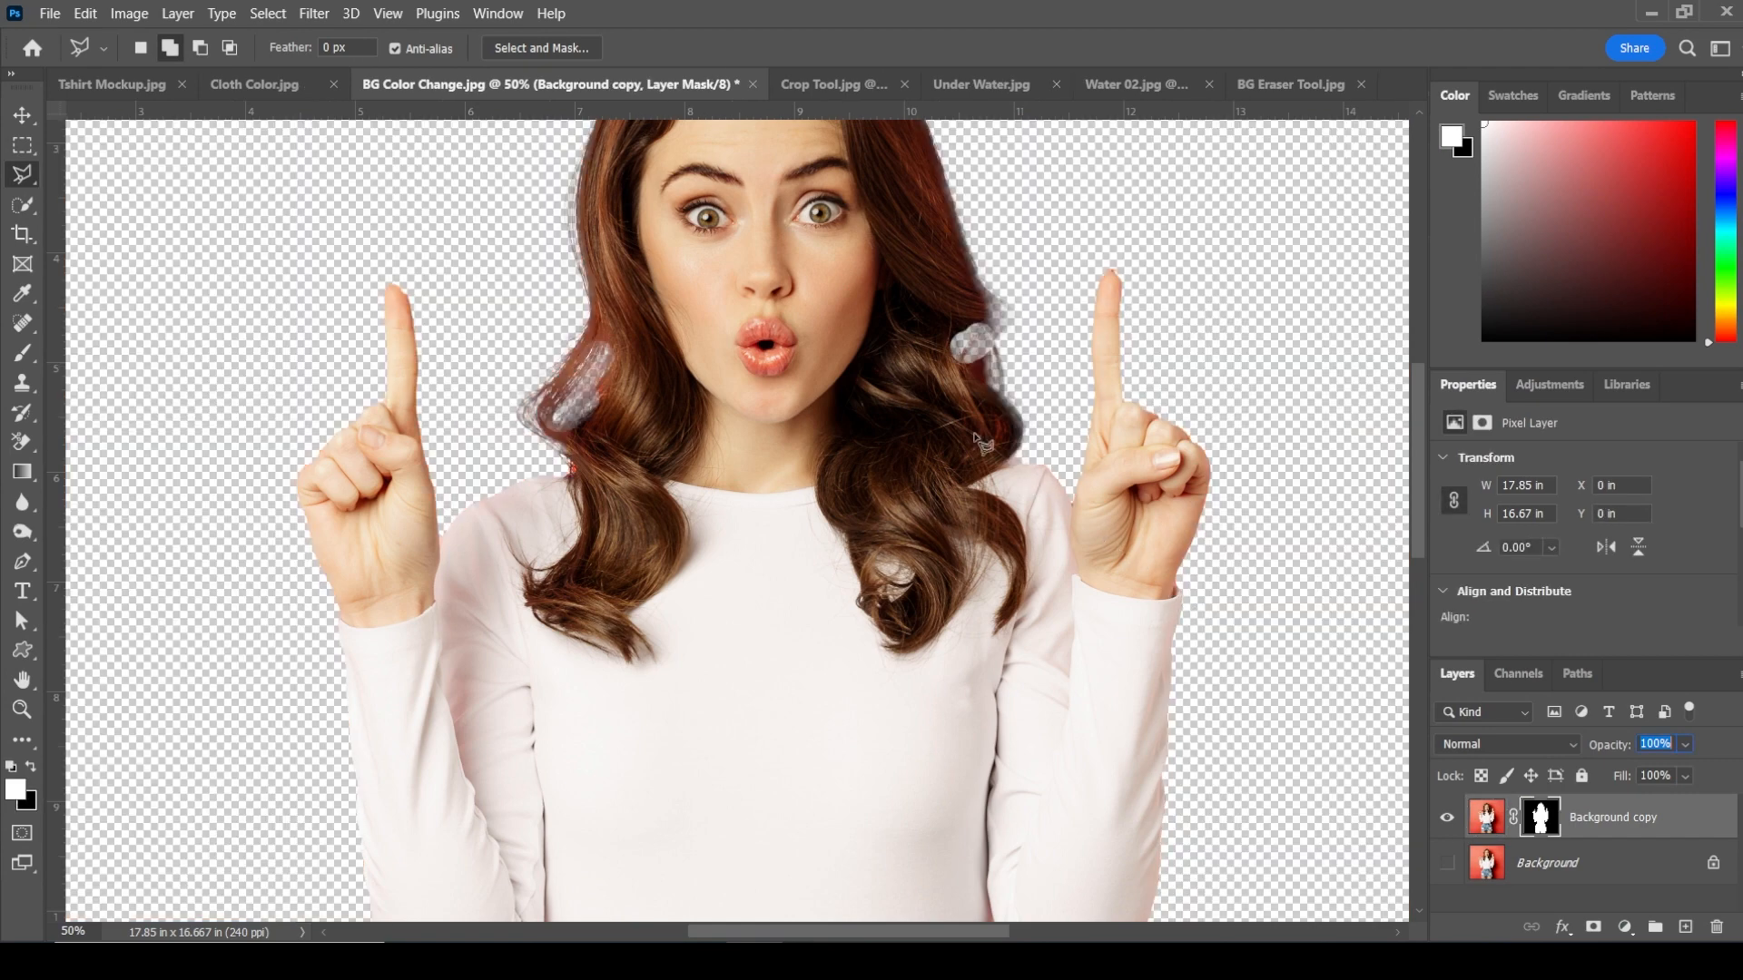
right_click(976, 437)
click(914, 432)
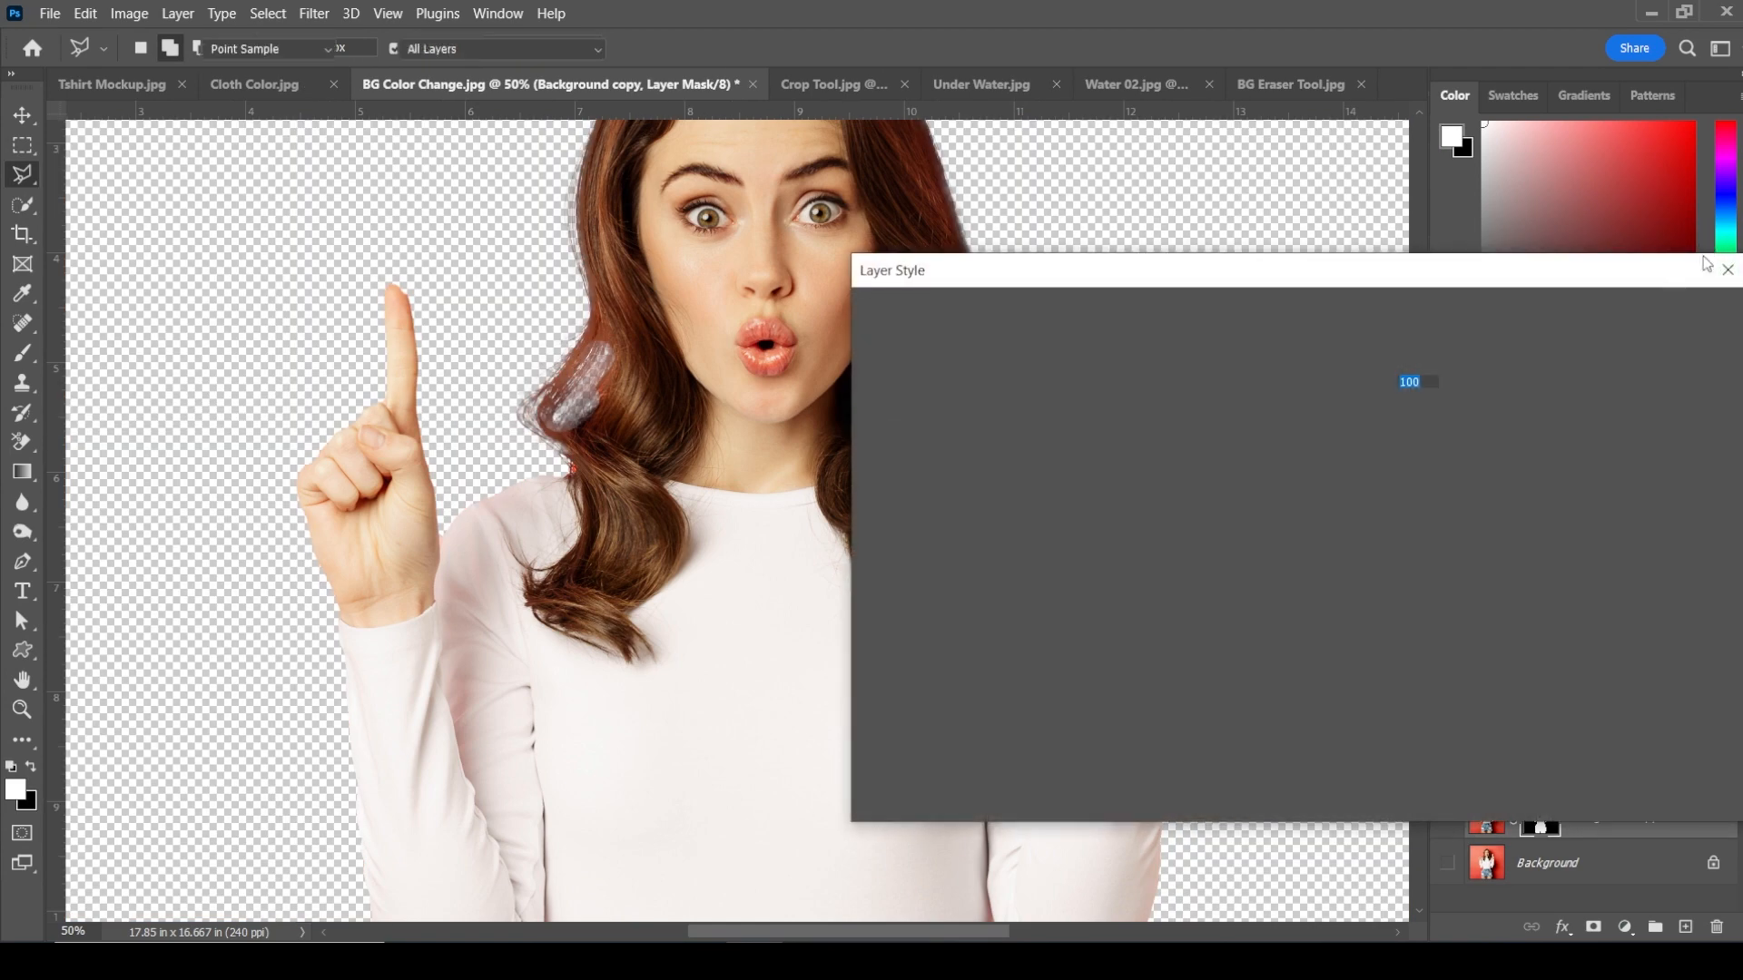
click(1728, 270)
Step: Fit the image on screen and show the original Background layer again
key(z)
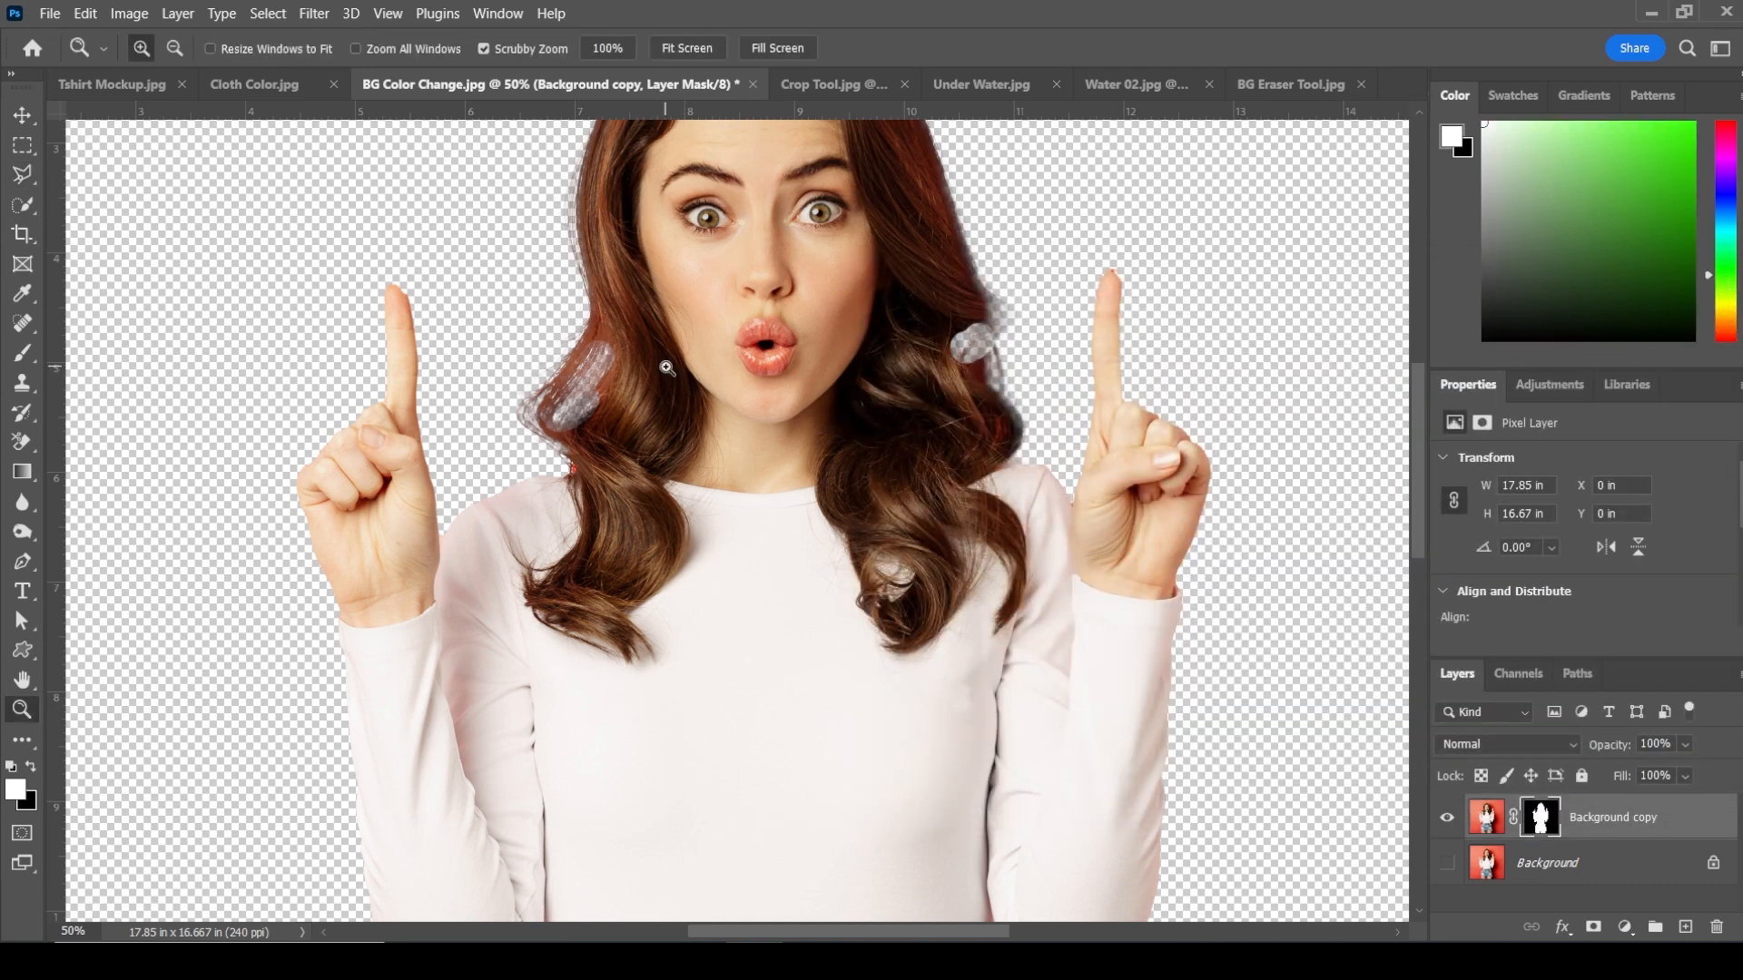
right_click(687, 382)
click(687, 382)
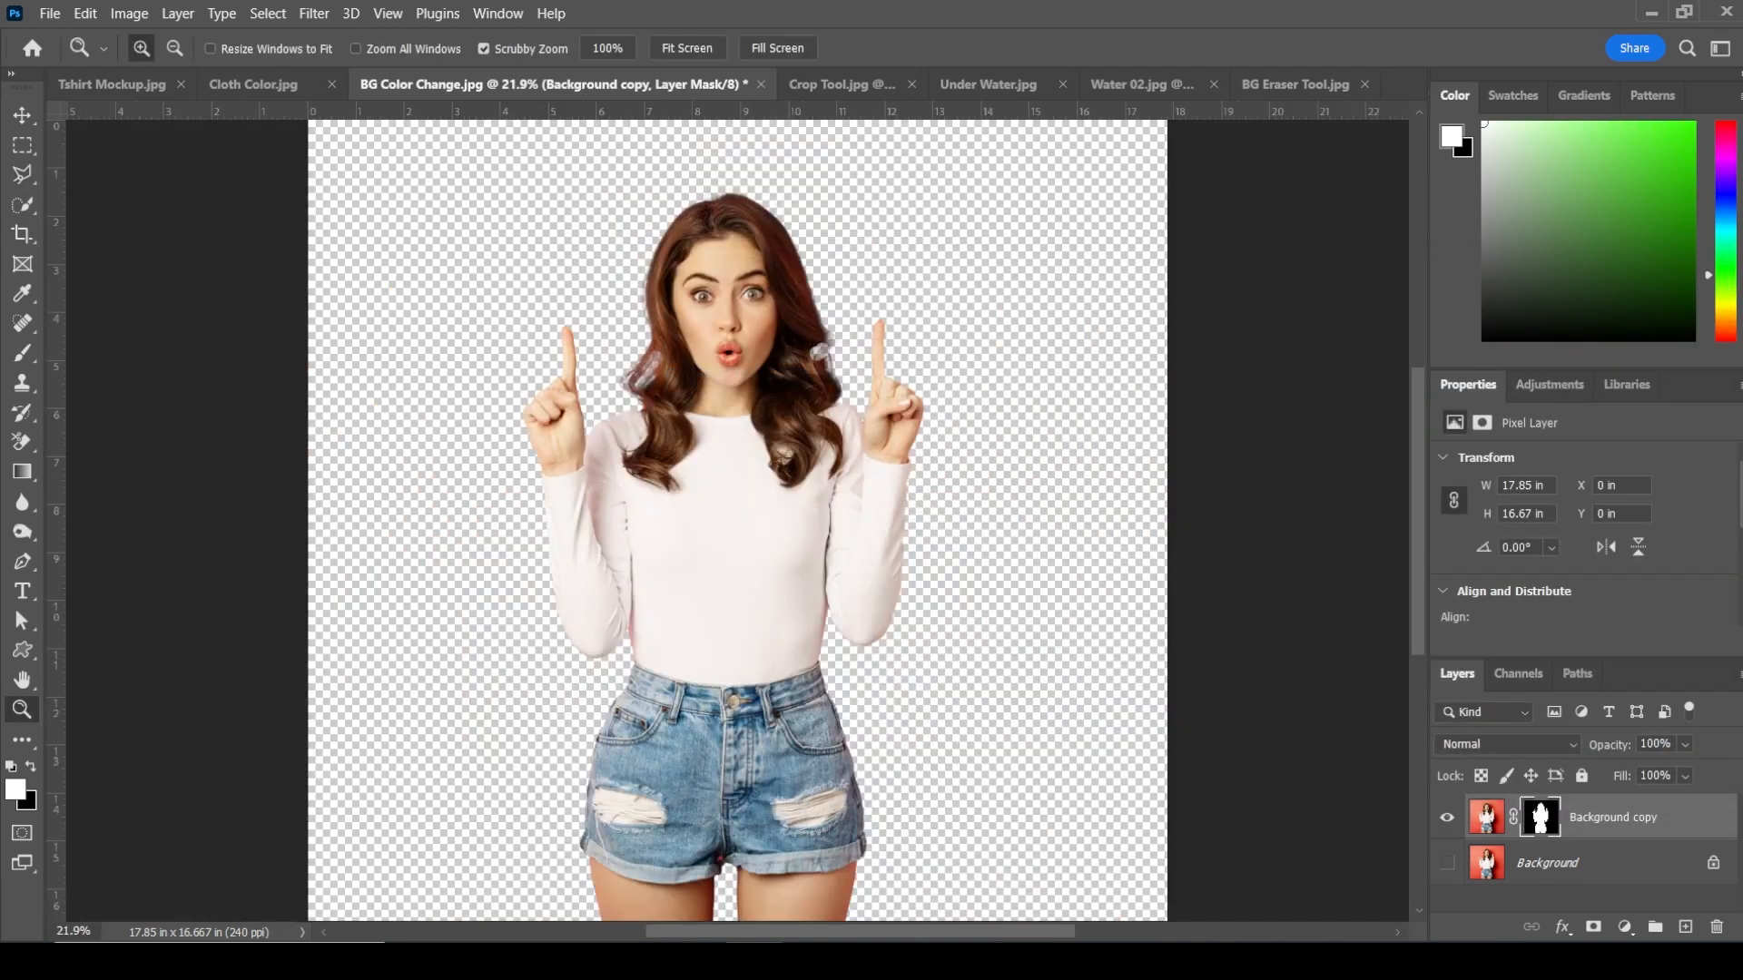
click(1446, 864)
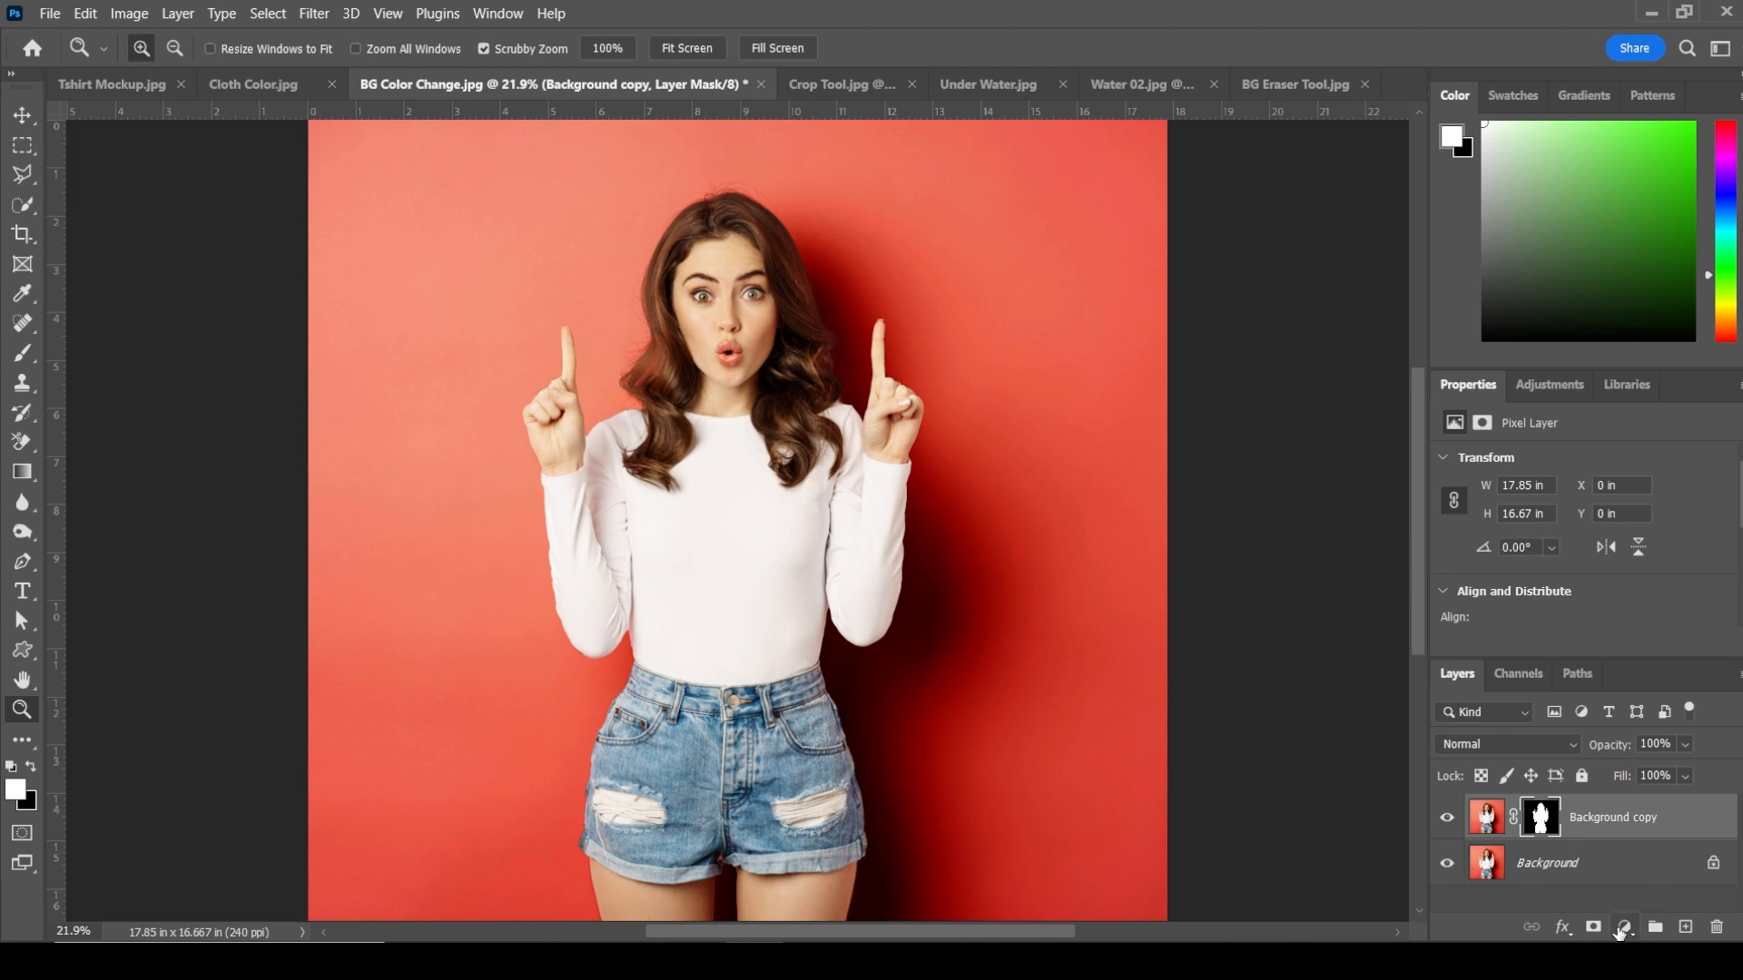
Step: Load the cut-out layer's mask as a selection
click(1626, 927)
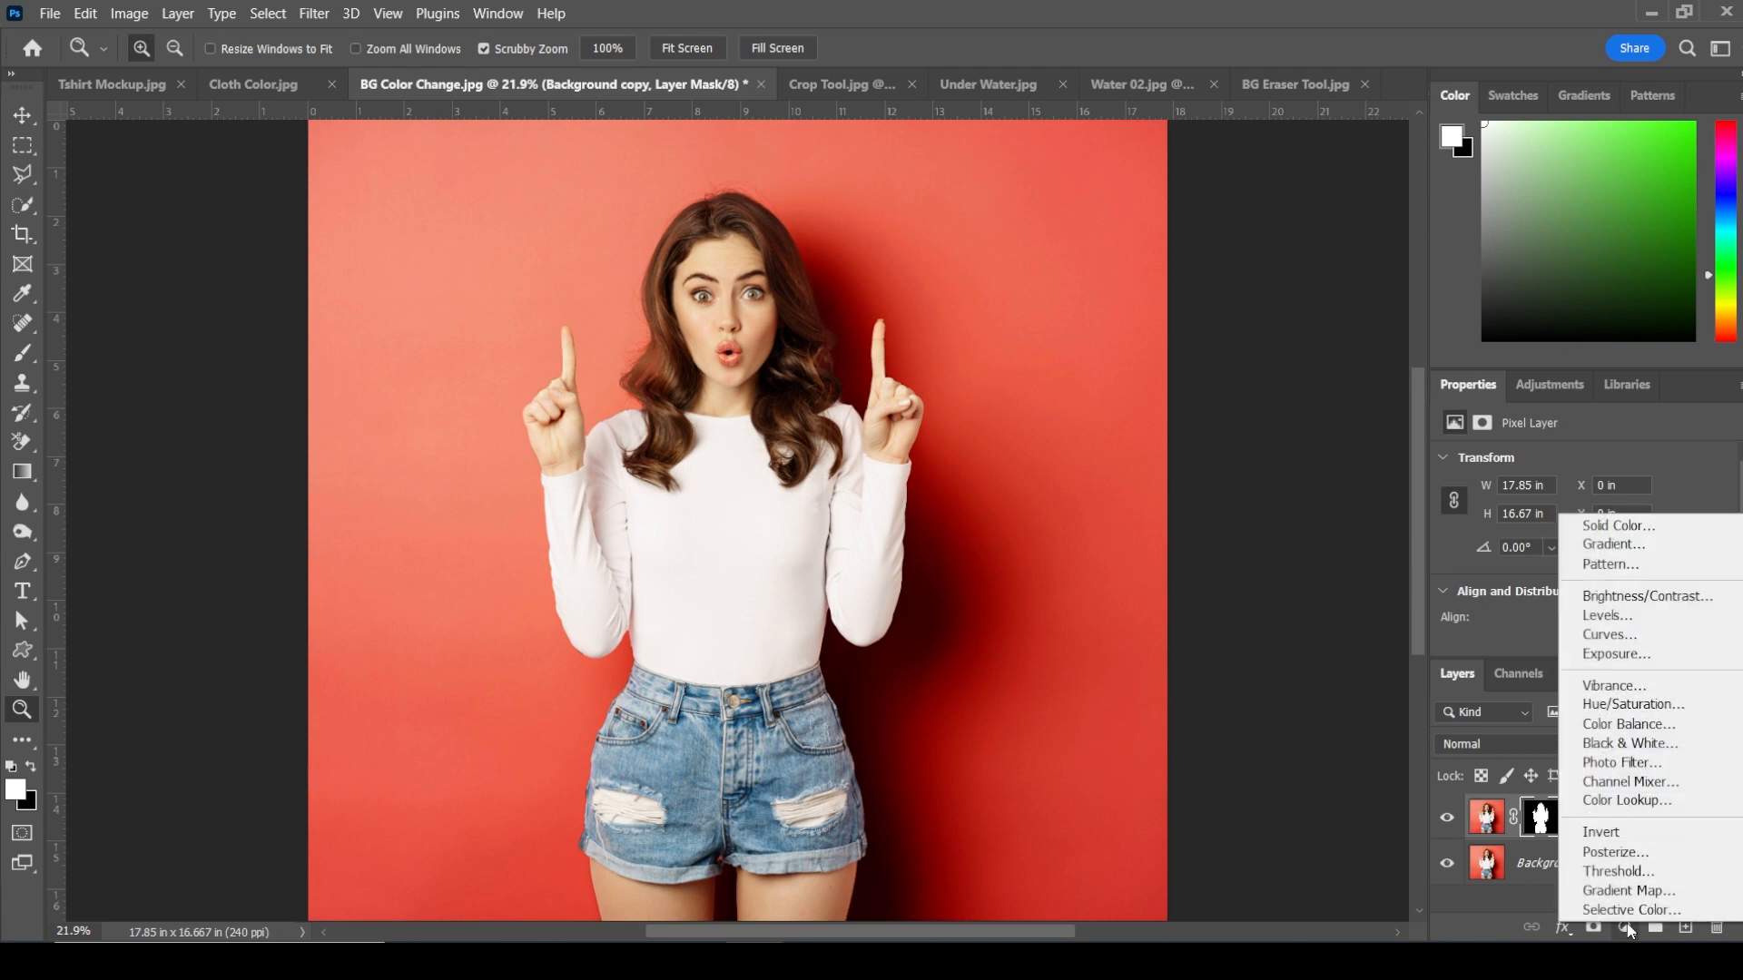
click(1540, 821)
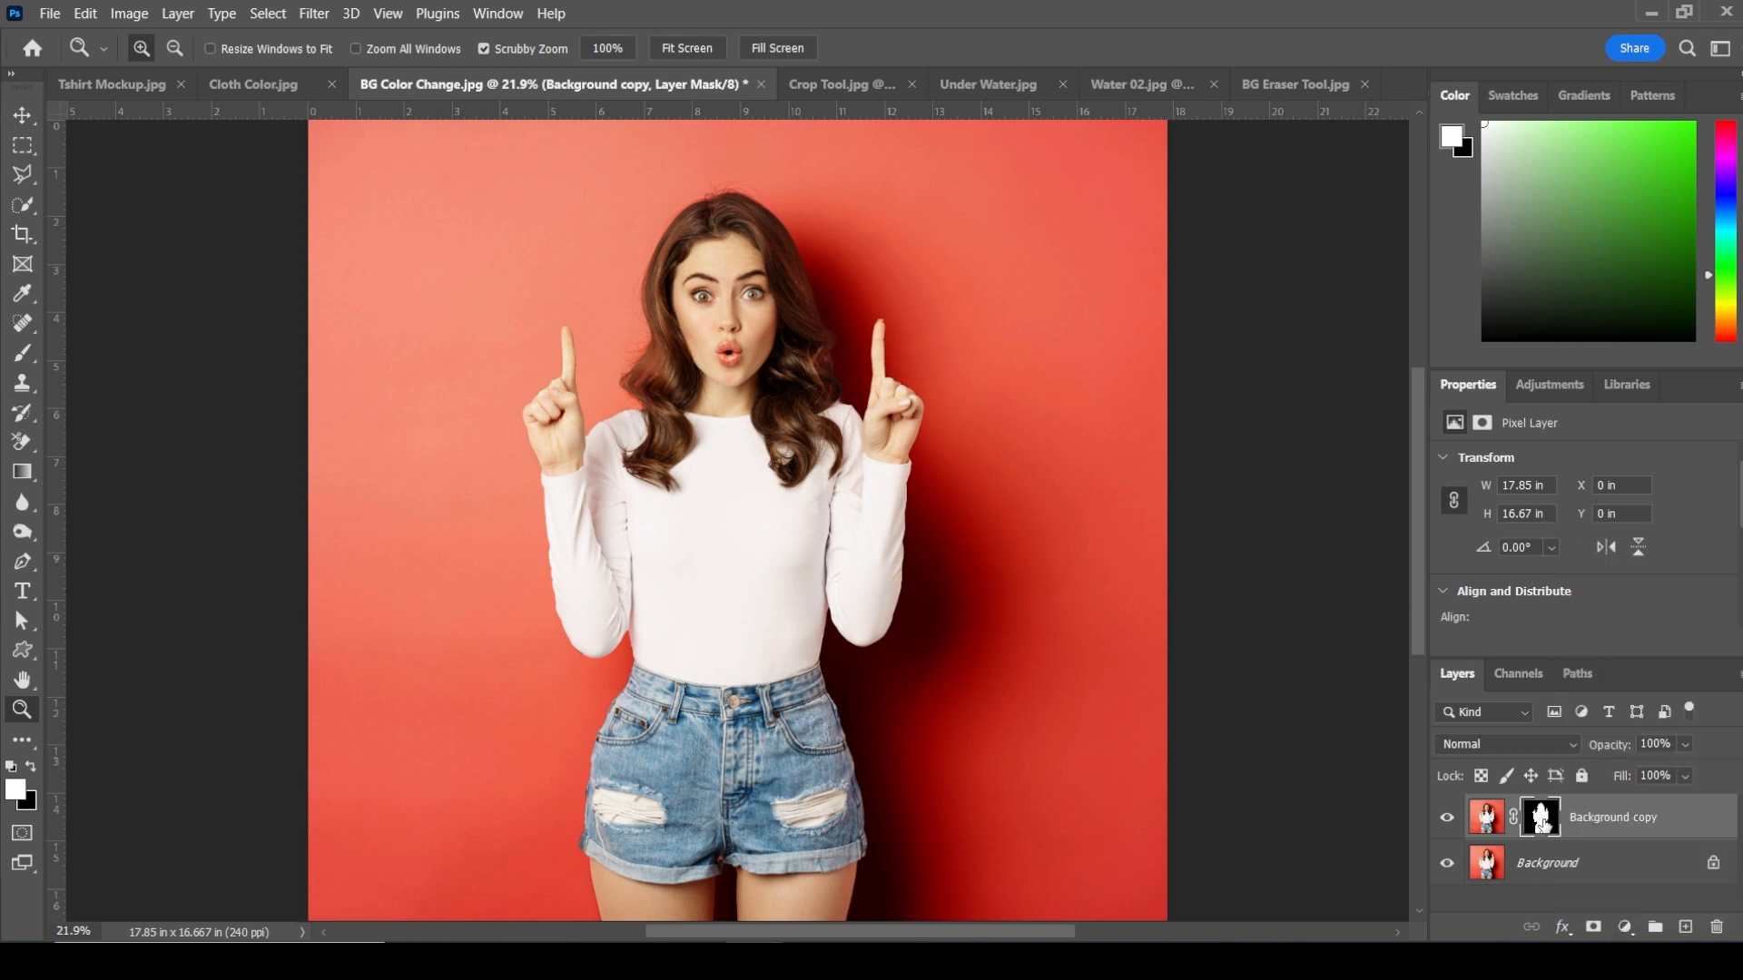
ctrl+click(1540, 822)
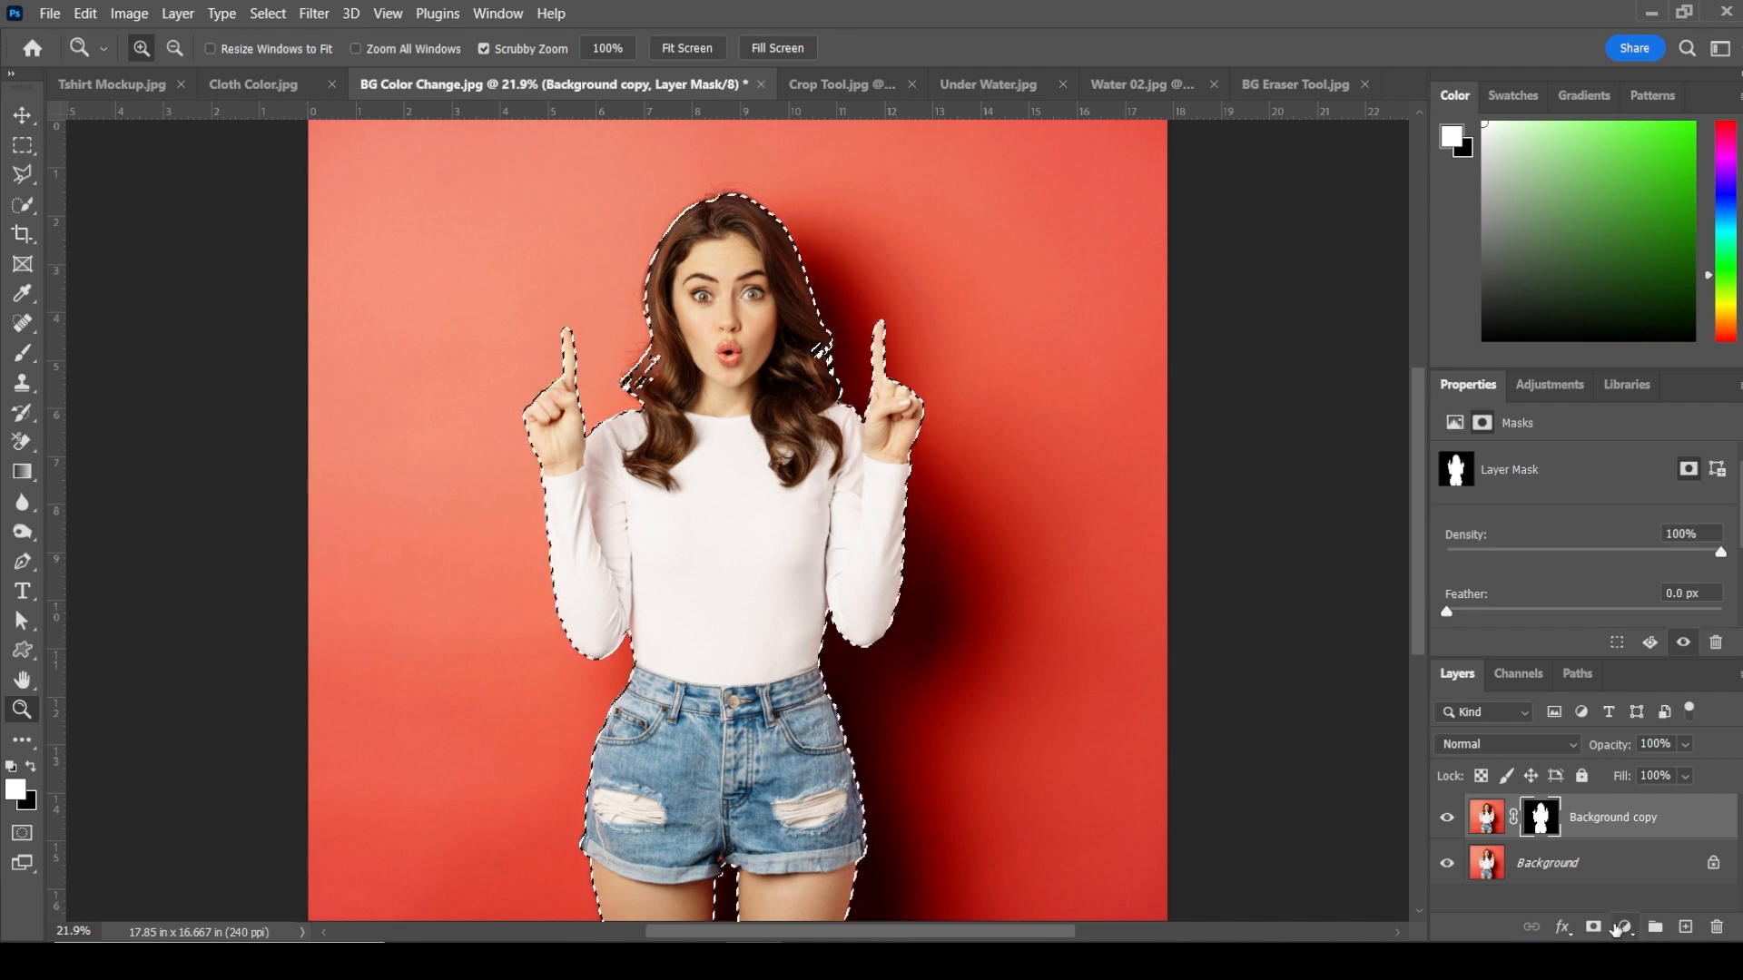
click(1627, 927)
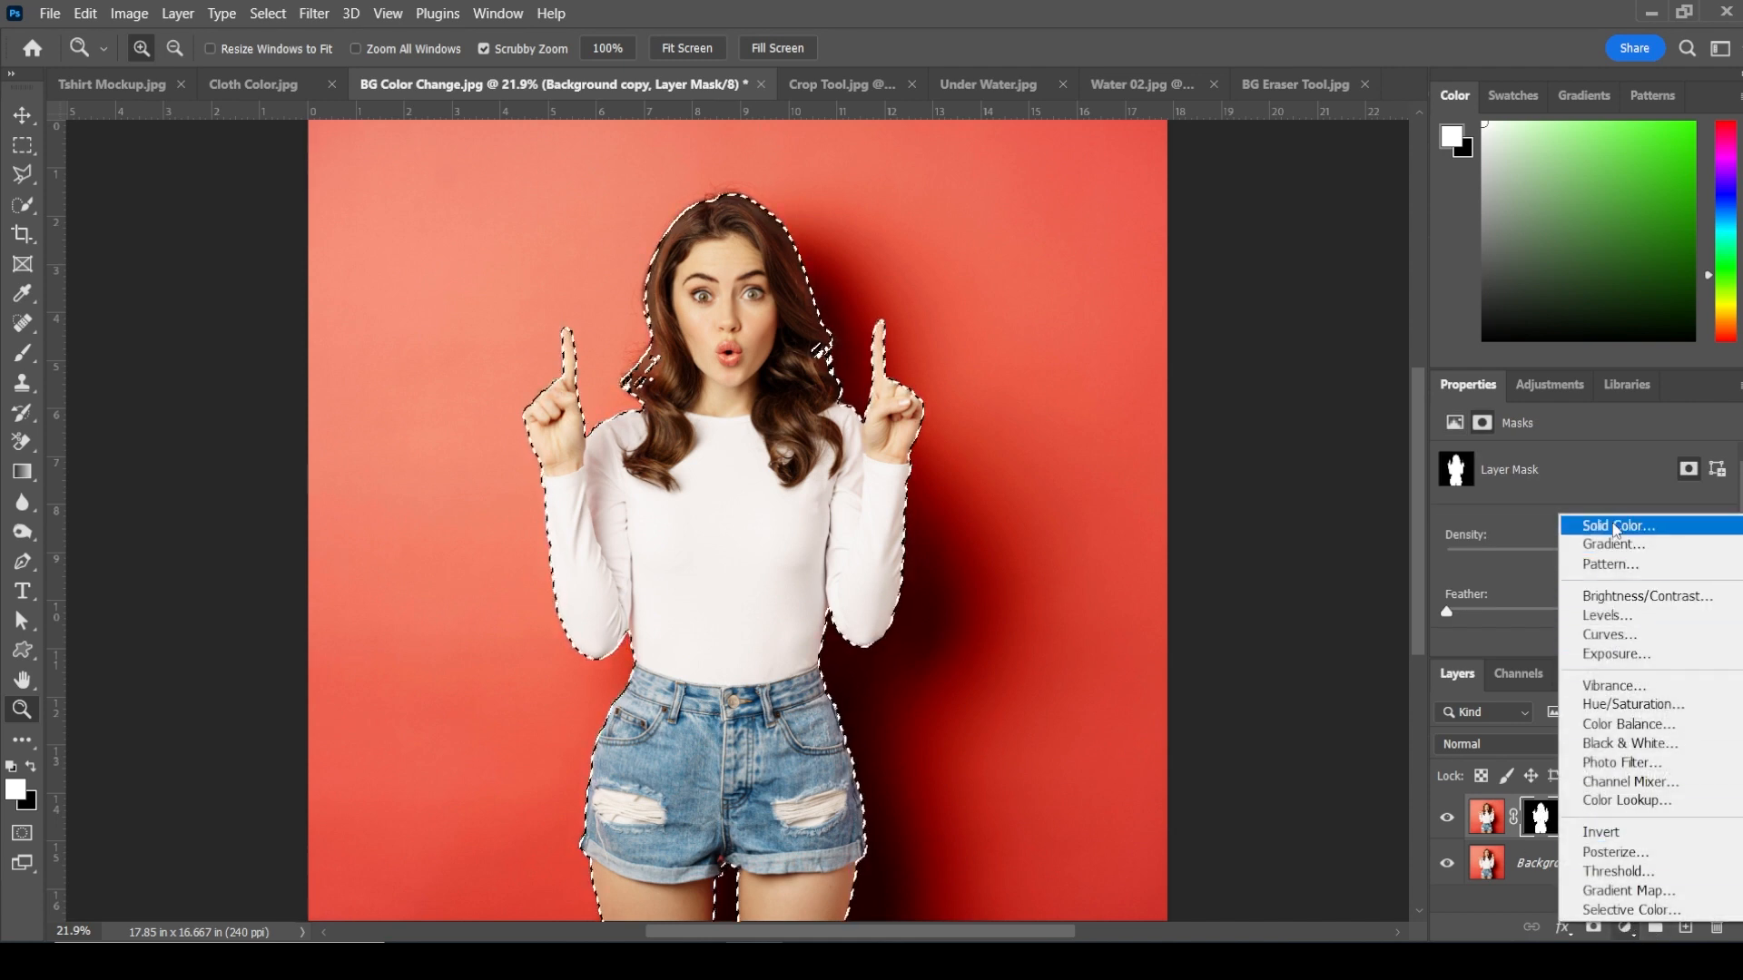
click(1523, 588)
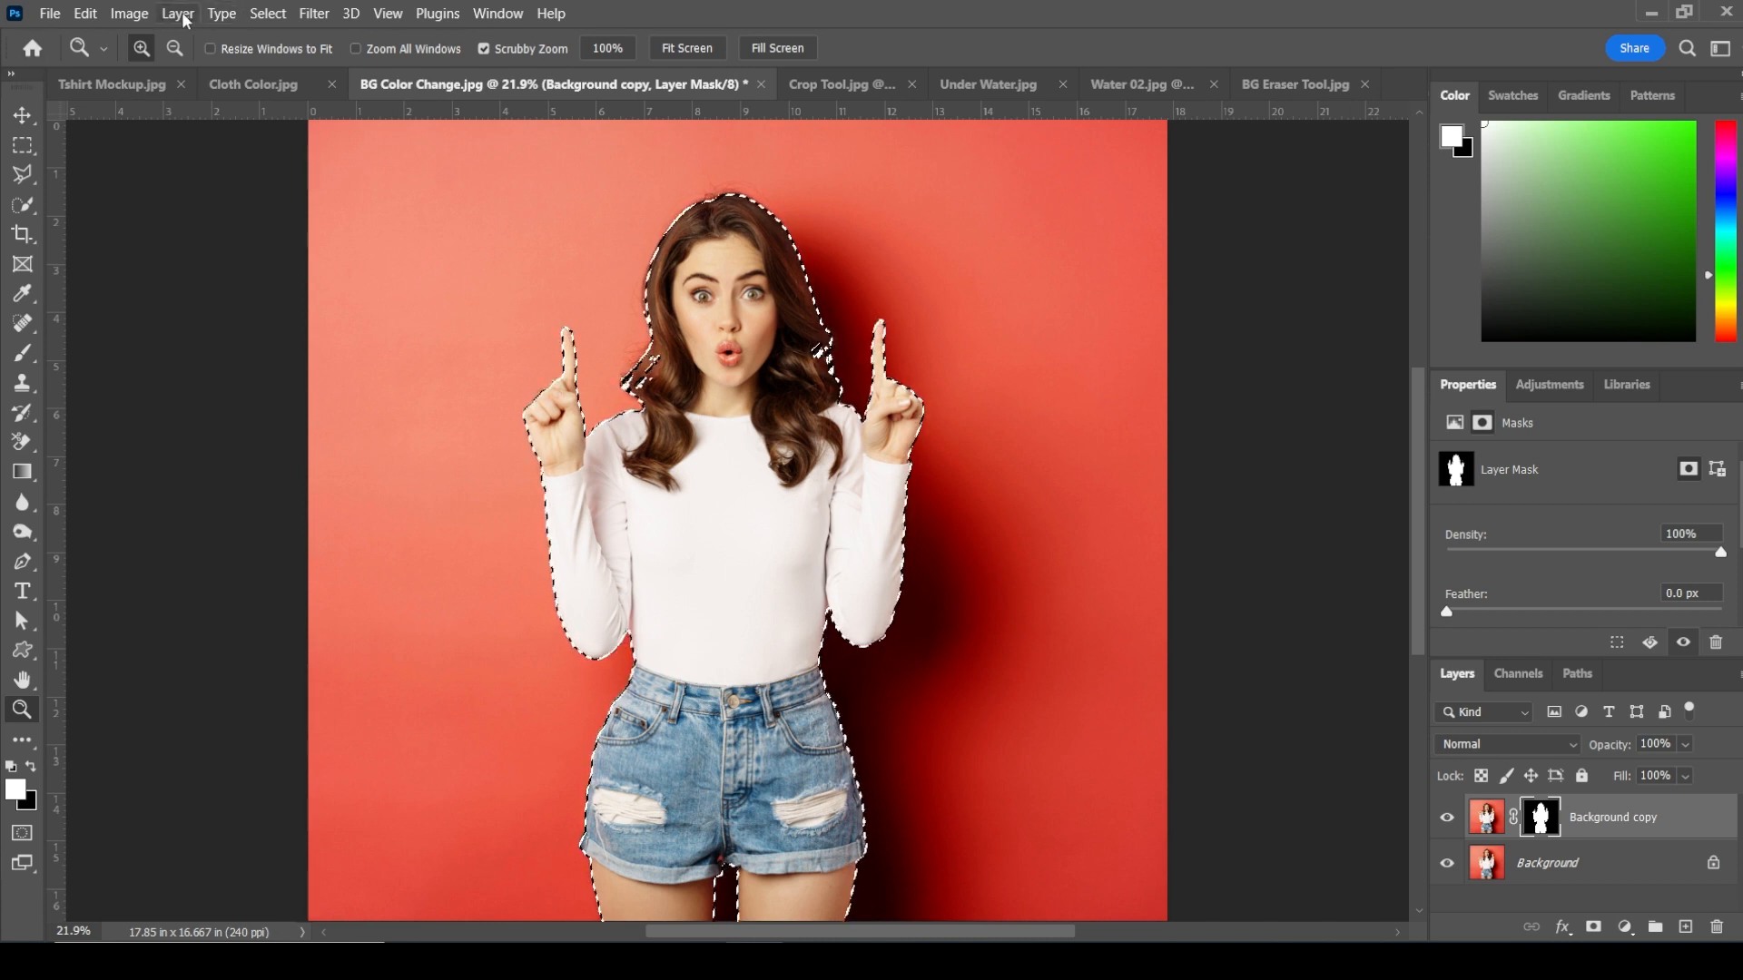
click(127, 13)
mouse_move(168, 69)
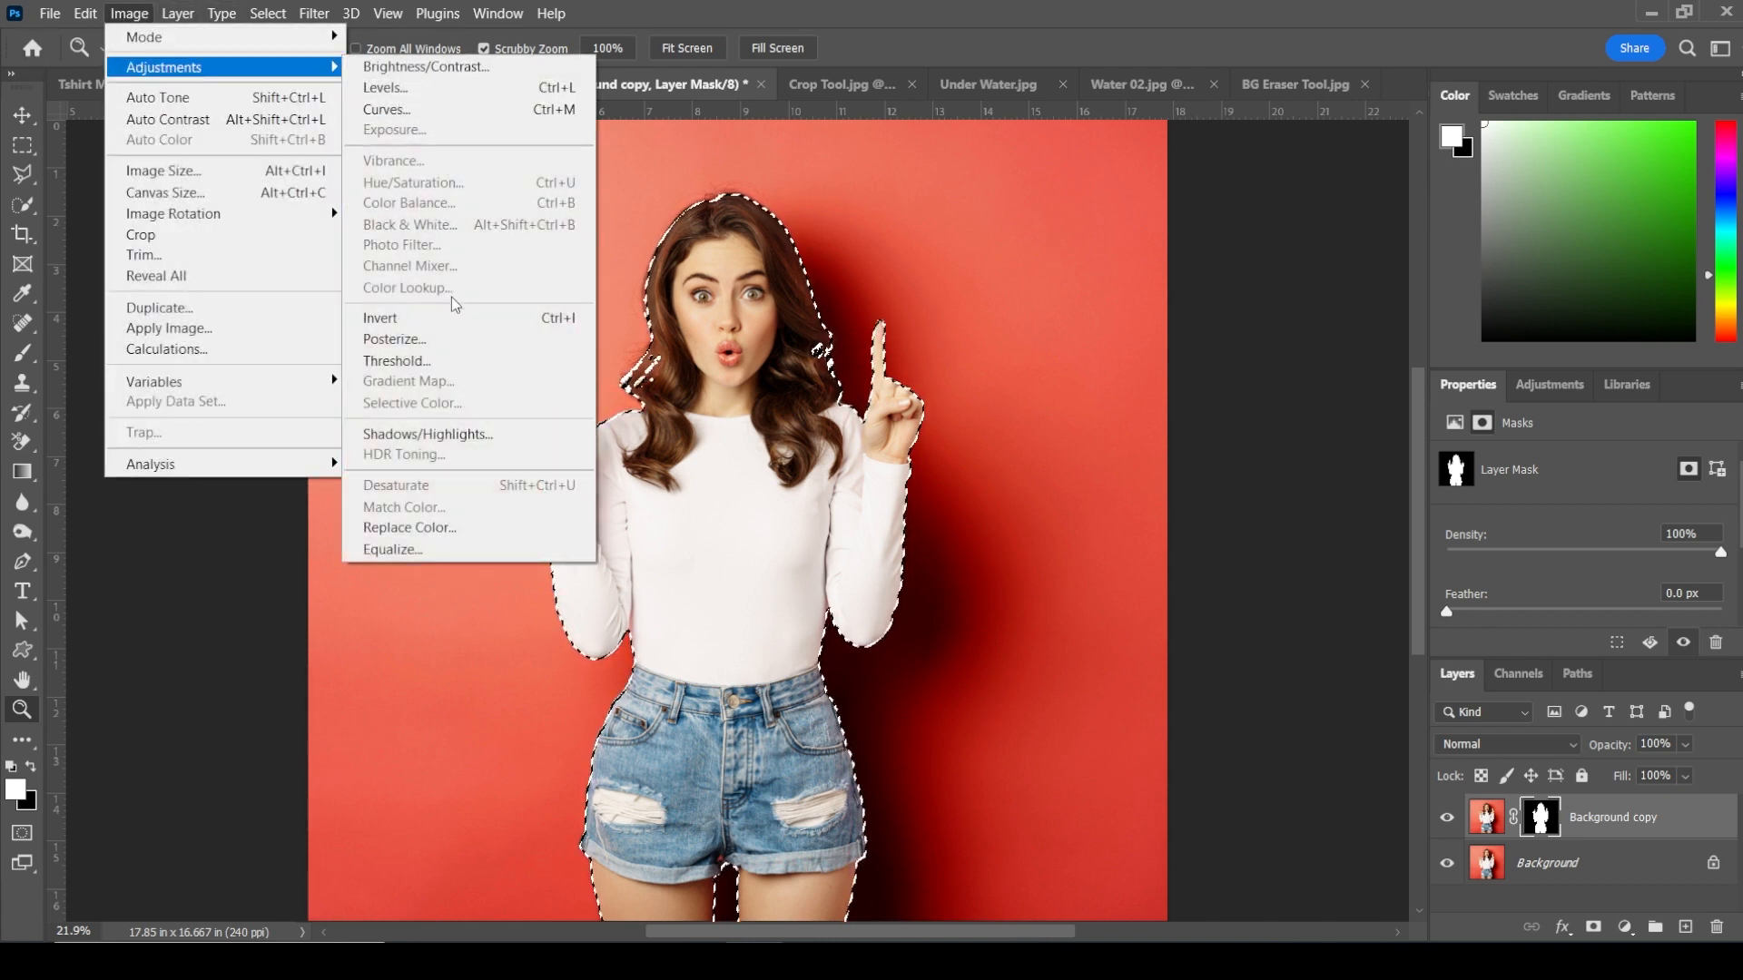
click(503, 322)
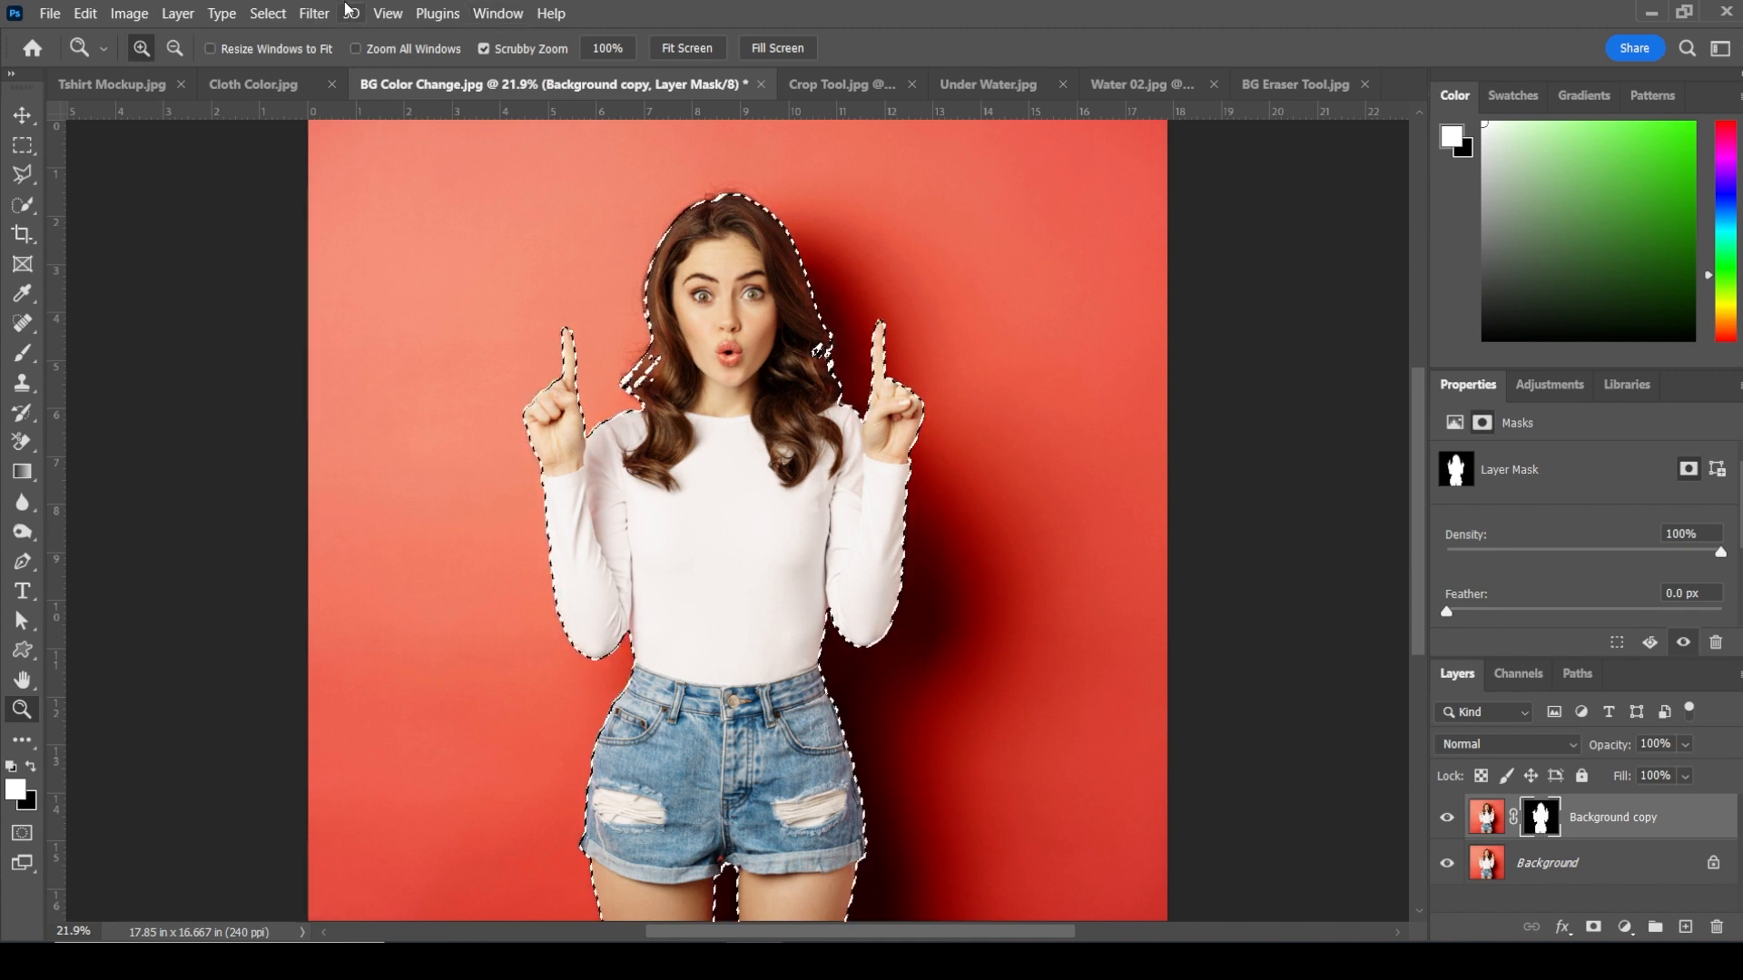
Step: Invert the selection and add an orange Solid Color fill layer over the background
click(281, 14)
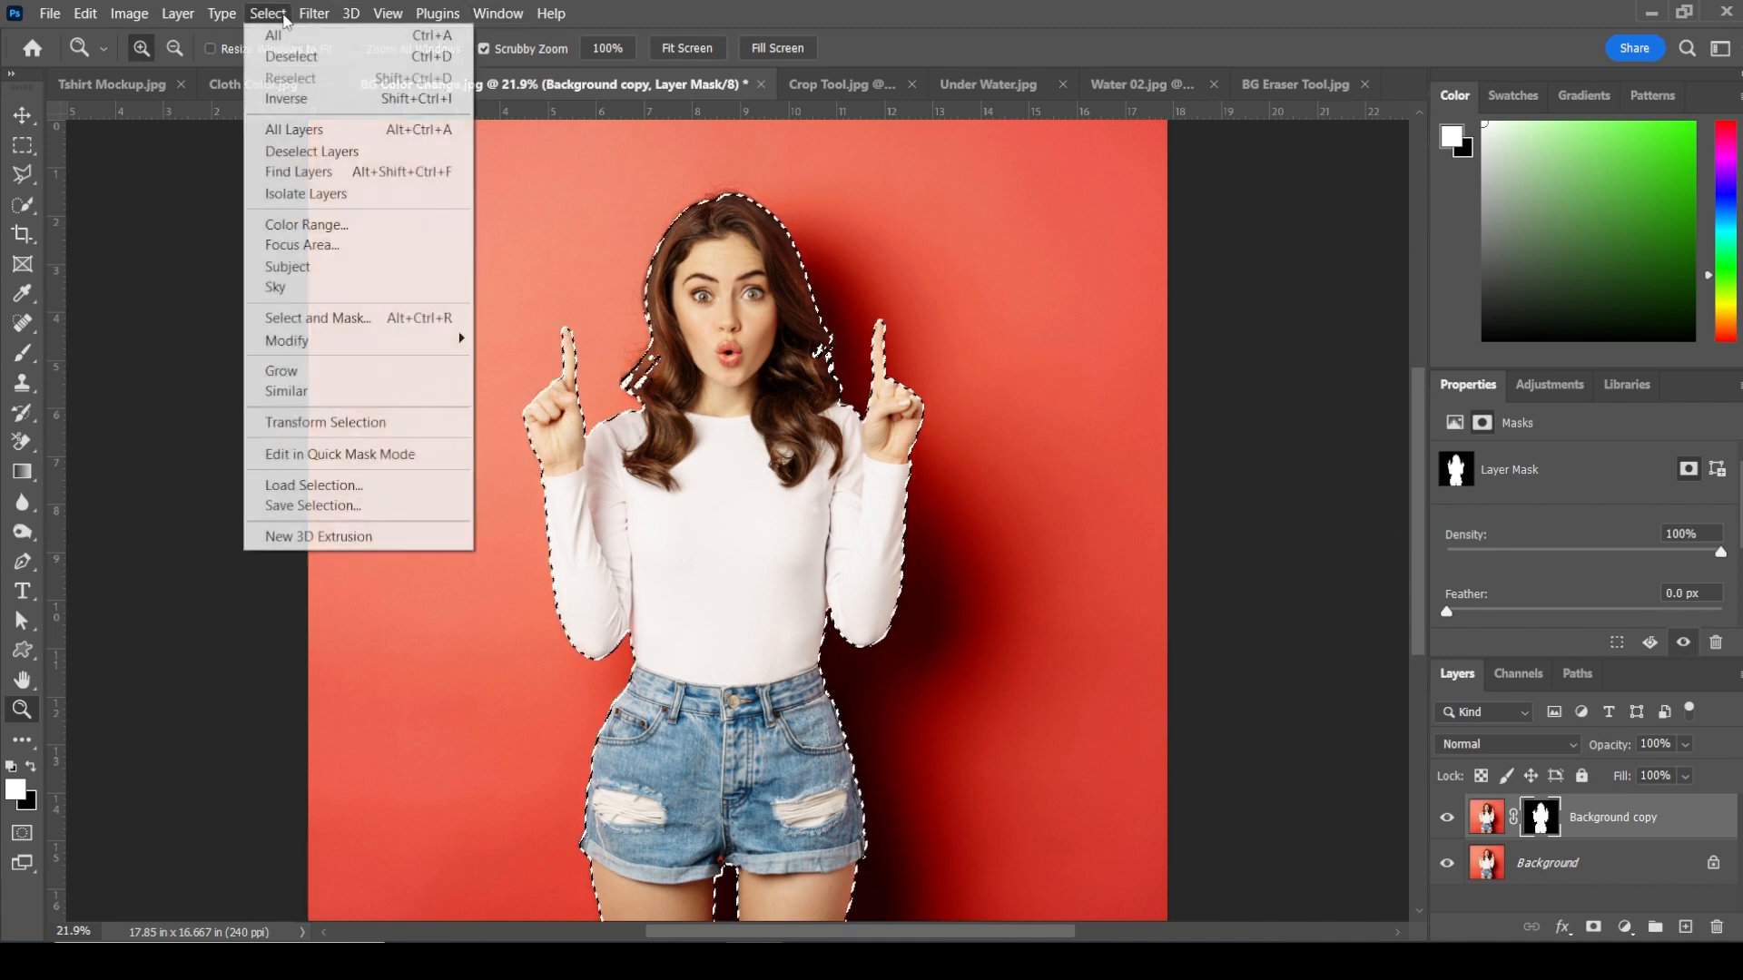
click(287, 100)
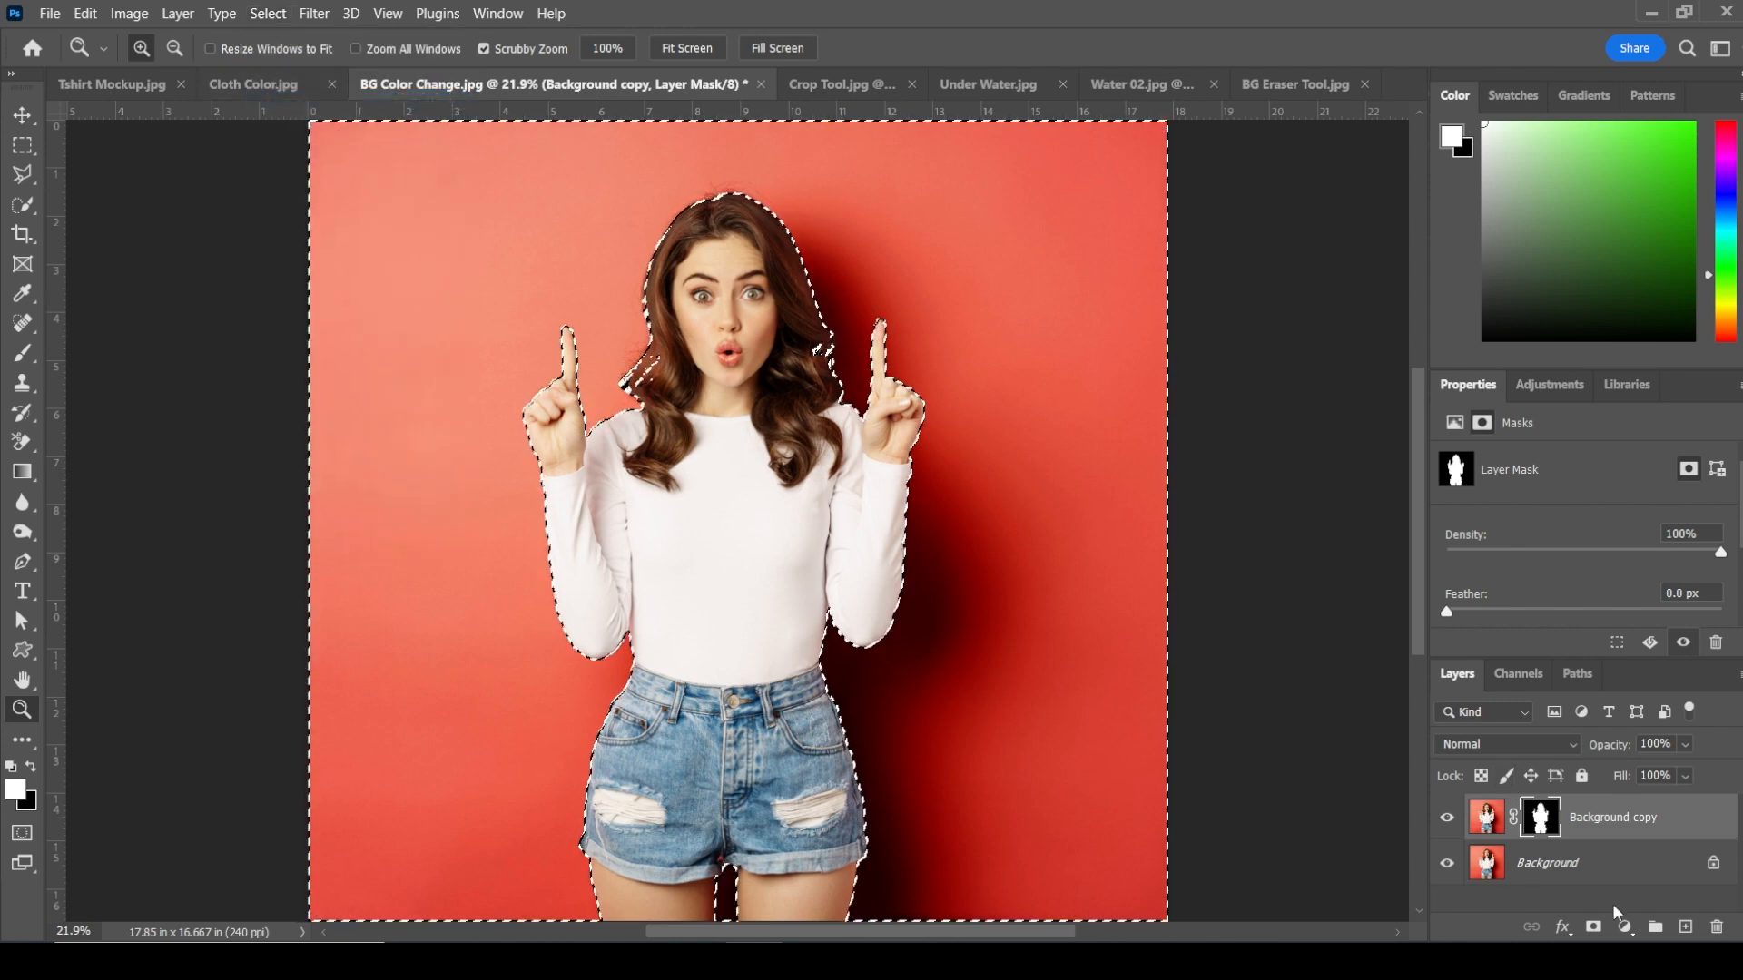
click(1625, 927)
click(1604, 529)
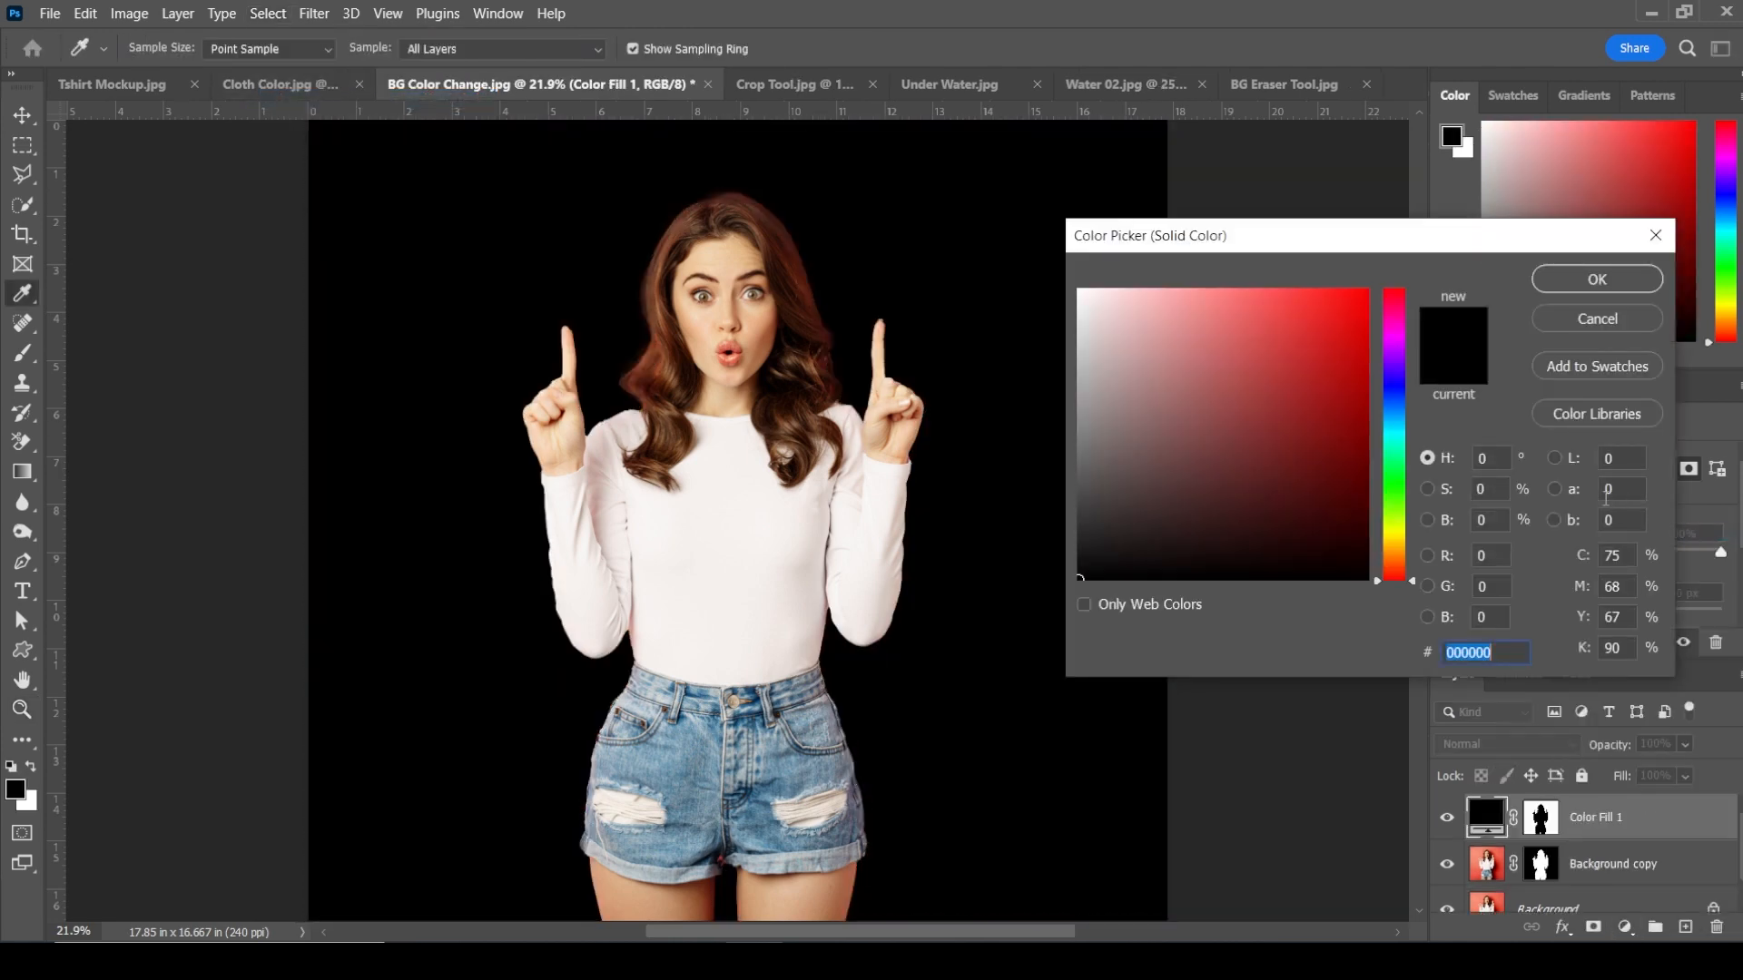
mouse_move(1401, 549)
mouse_down()
mouse_move(1406, 584)
mouse_move(1406, 560)
mouse_up()
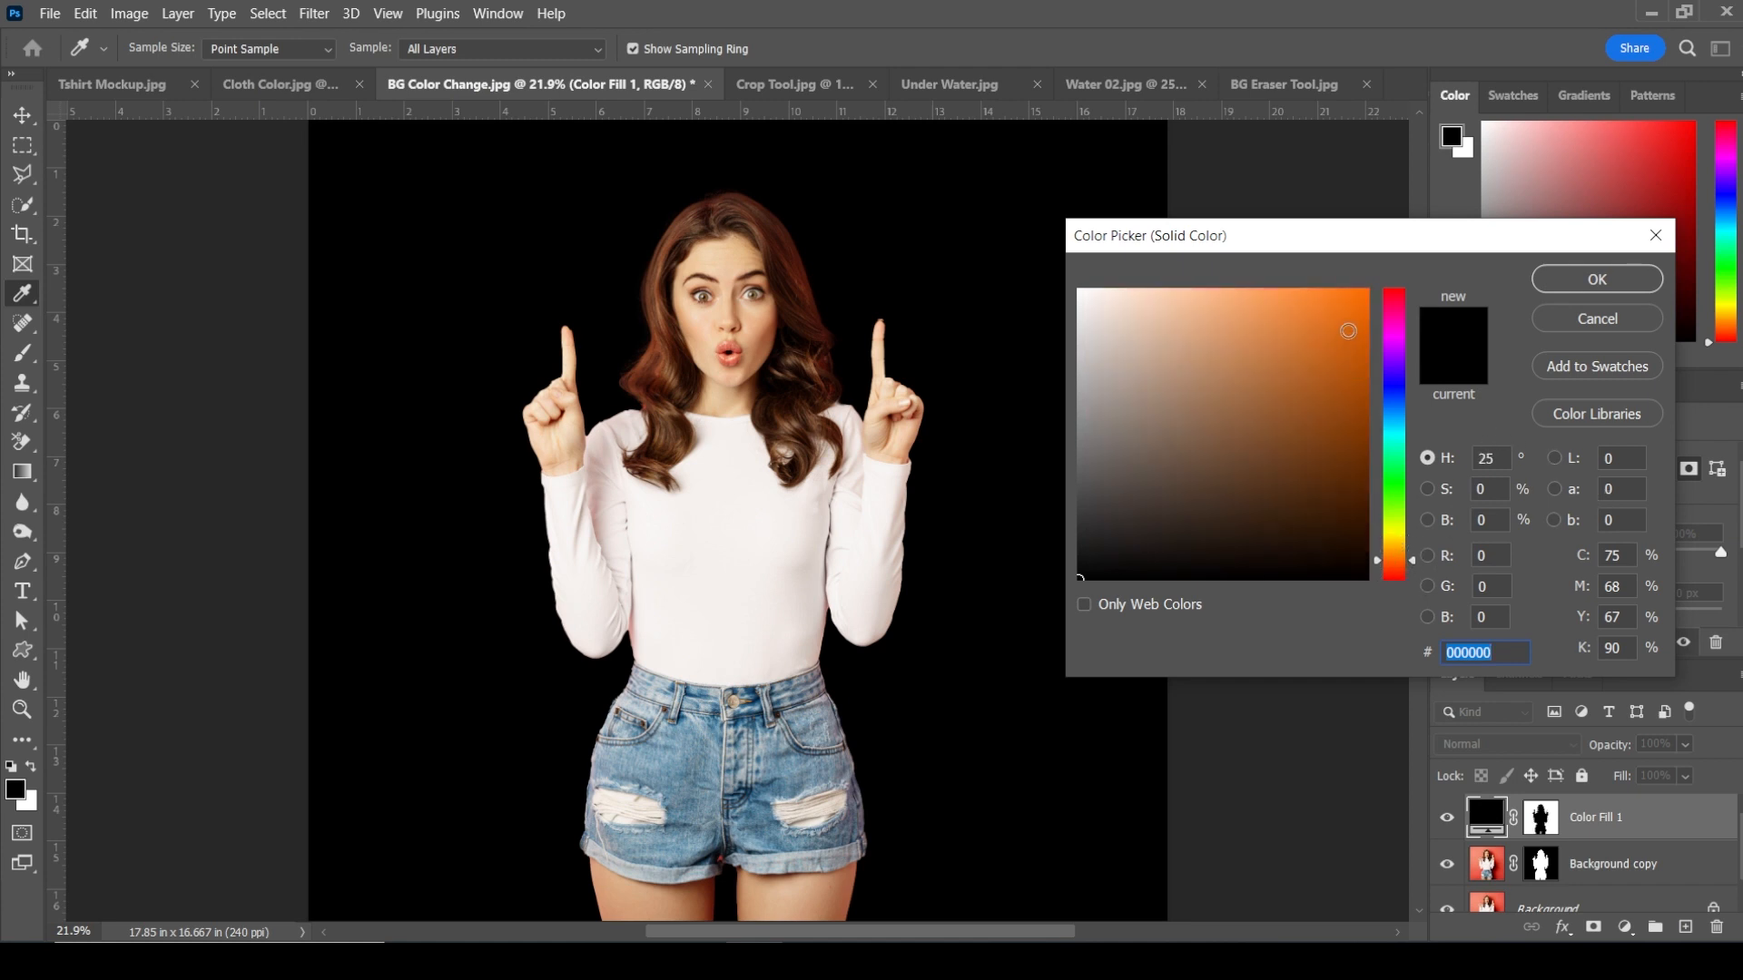
click(1366, 292)
click(1581, 283)
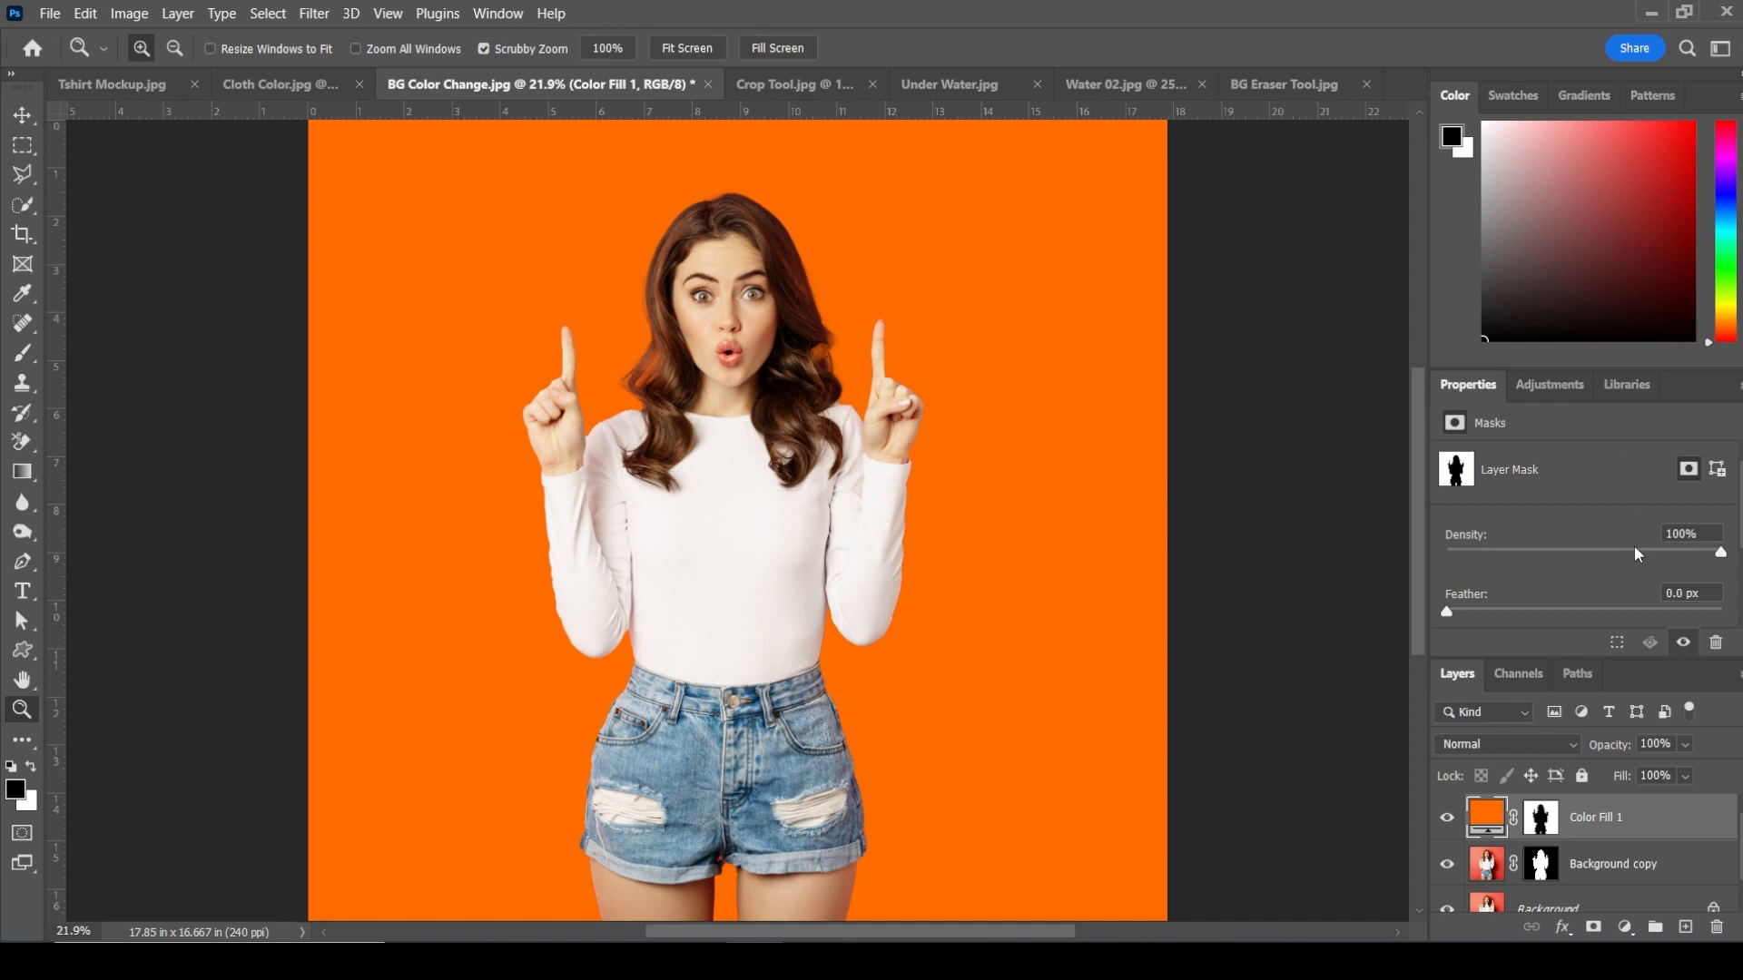
Step: Set the color fill layer's blend mode to Multiply and change its color to cyan 00ffea
click(1527, 737)
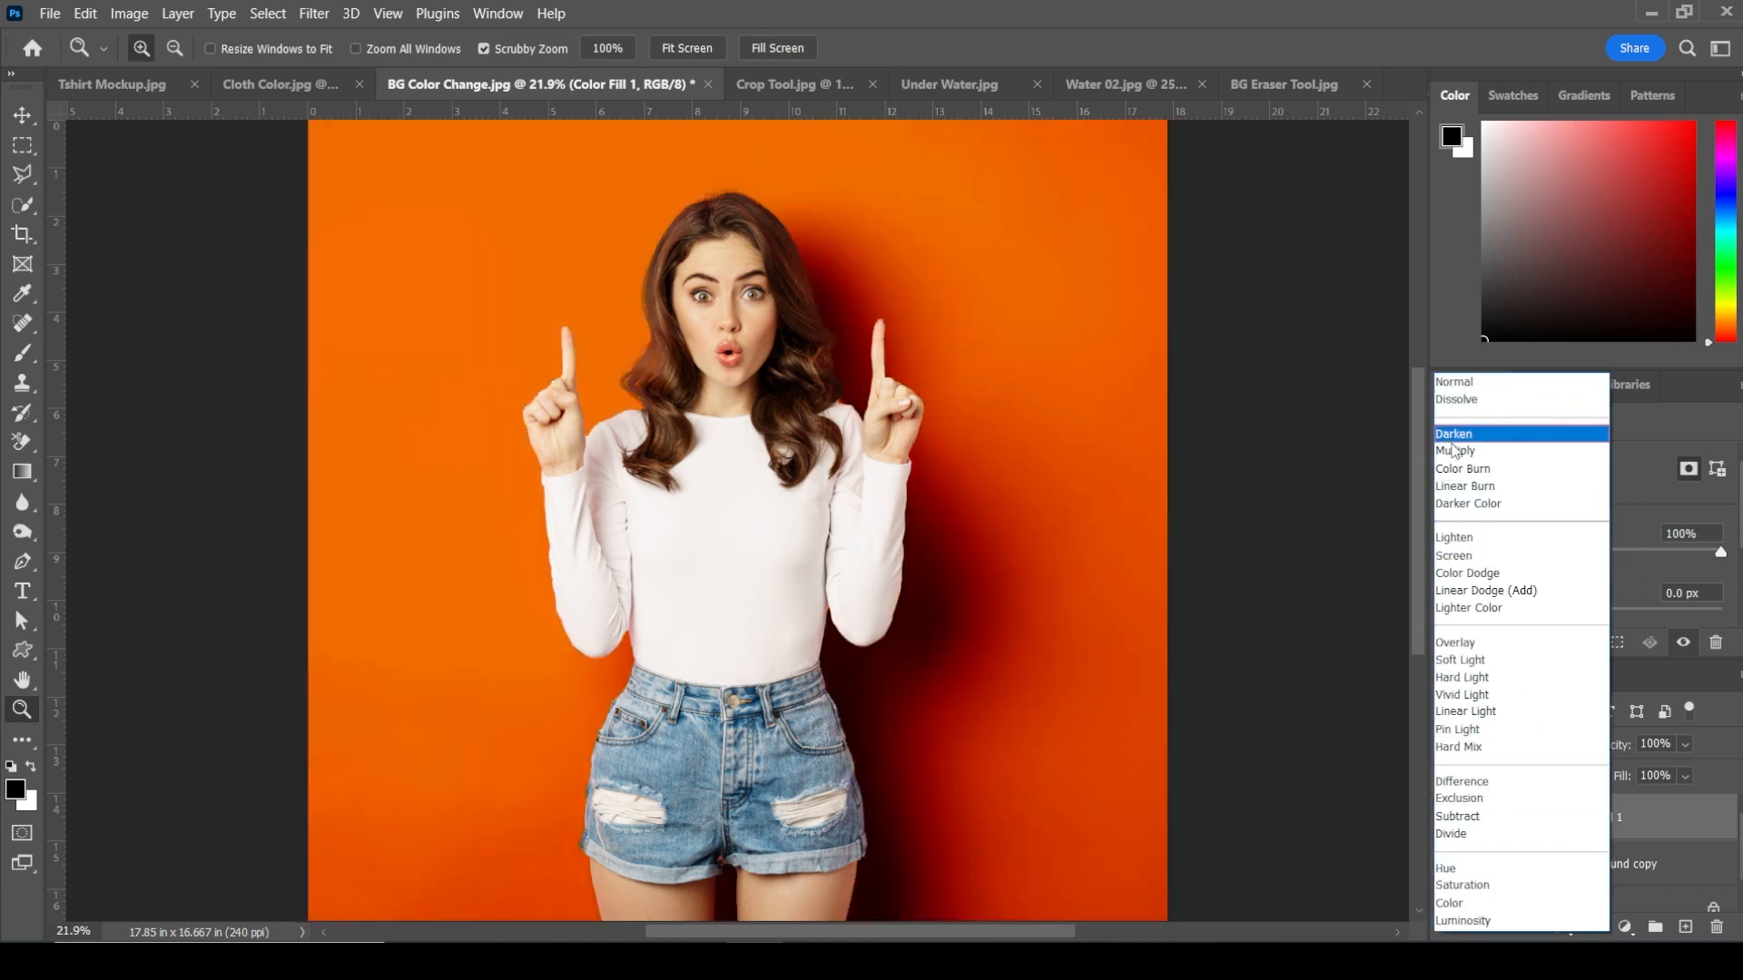
click(1459, 452)
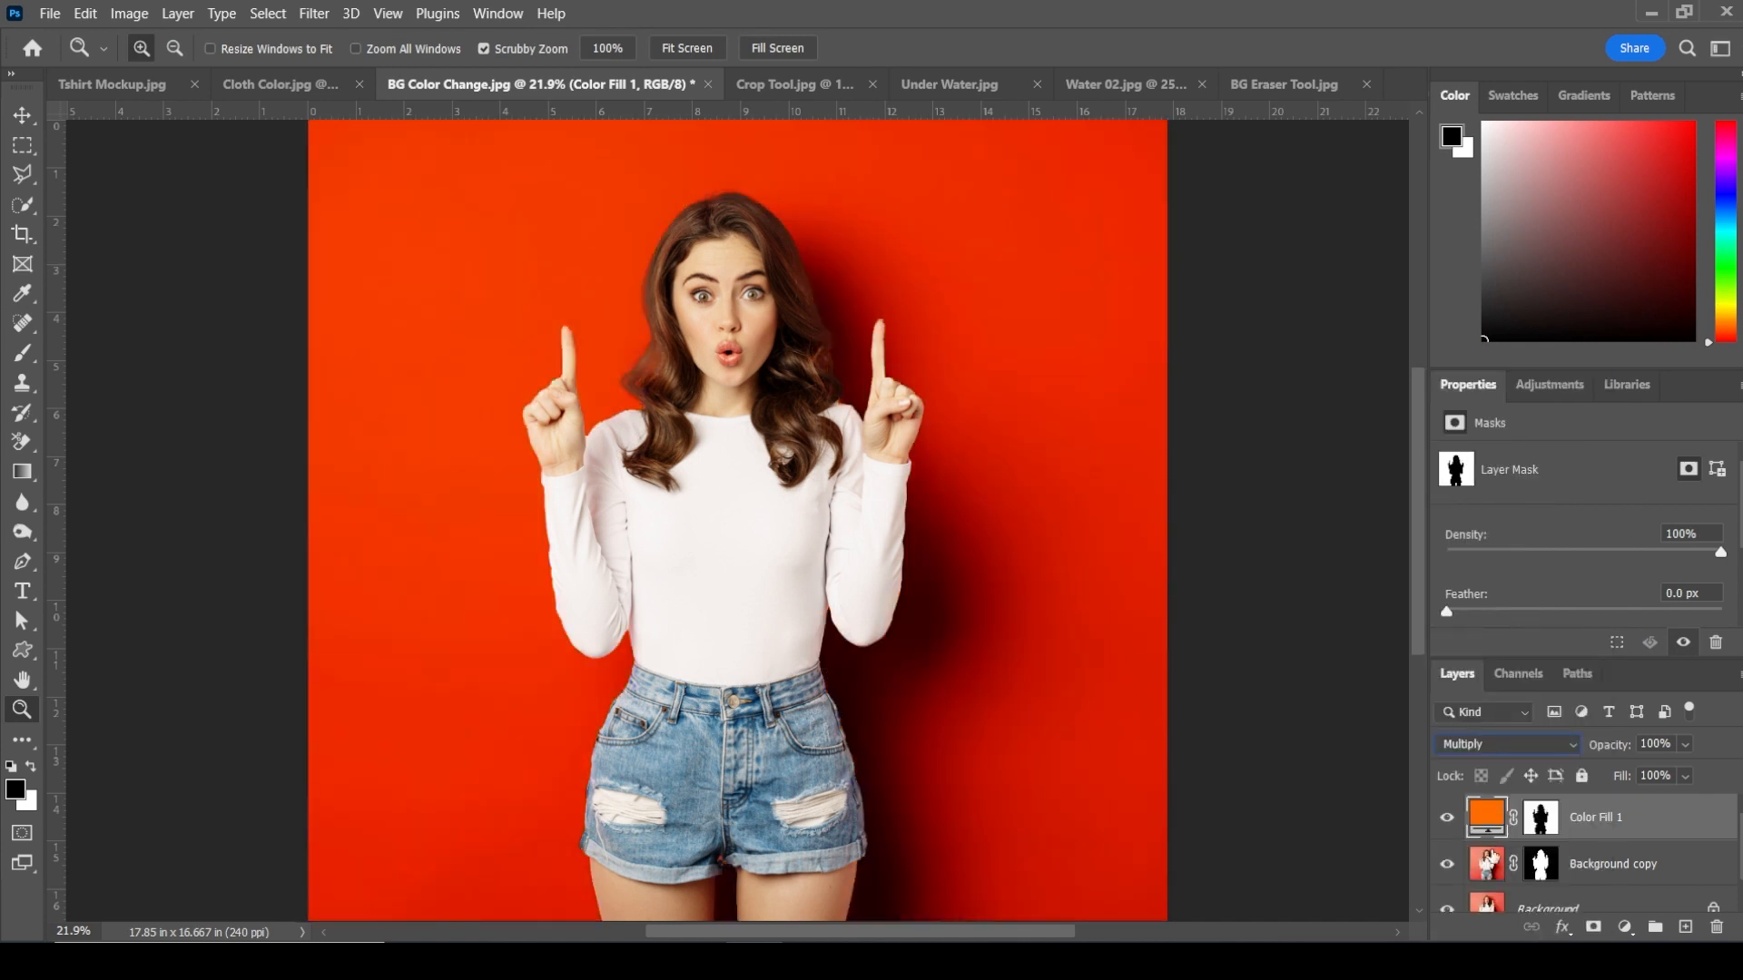
double_click(1483, 821)
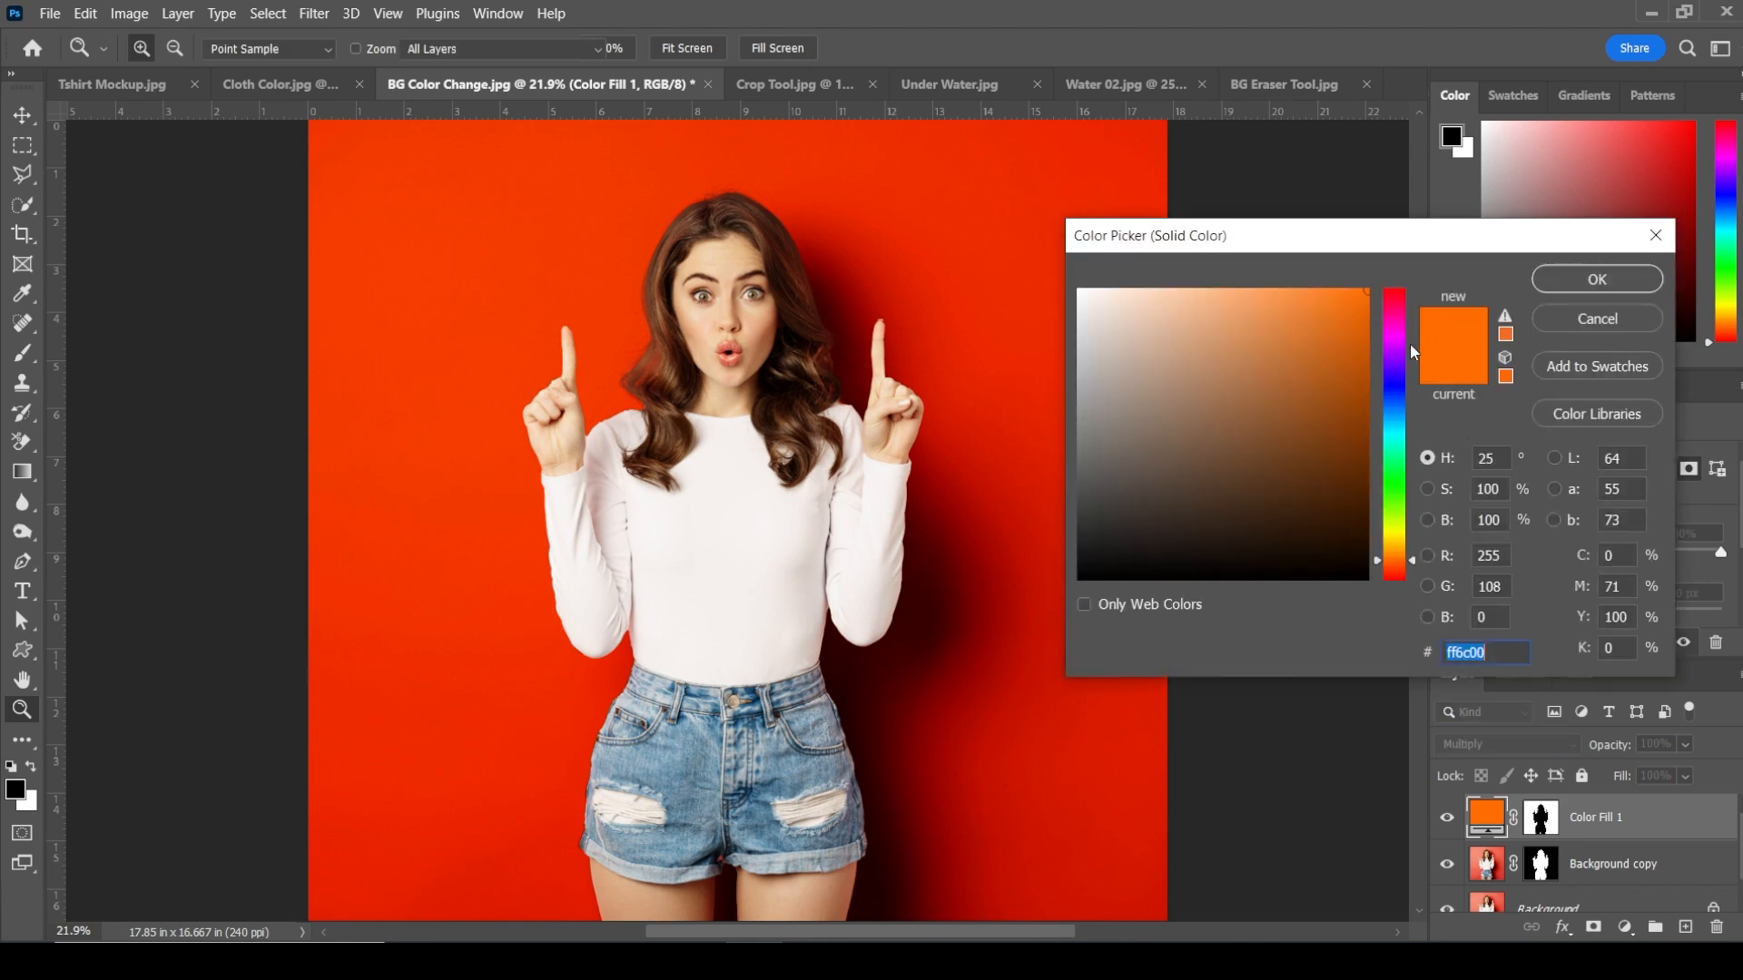
click(1409, 557)
drag(1407, 596, 1407, 437)
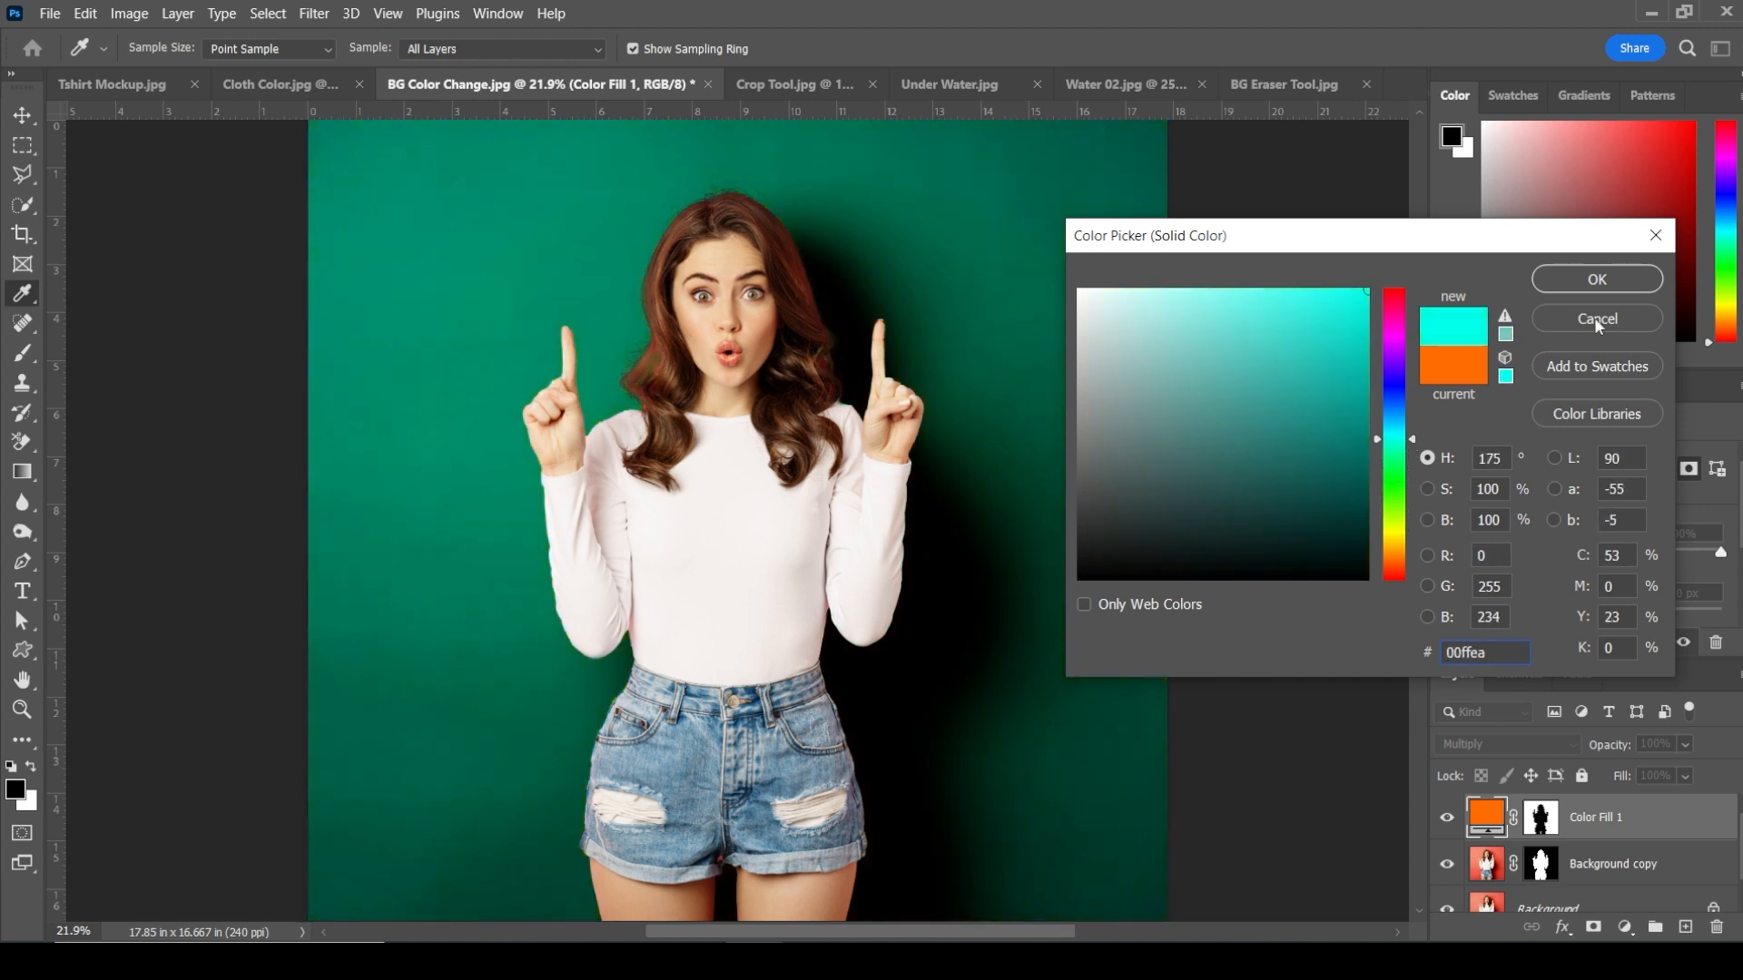
click(1592, 283)
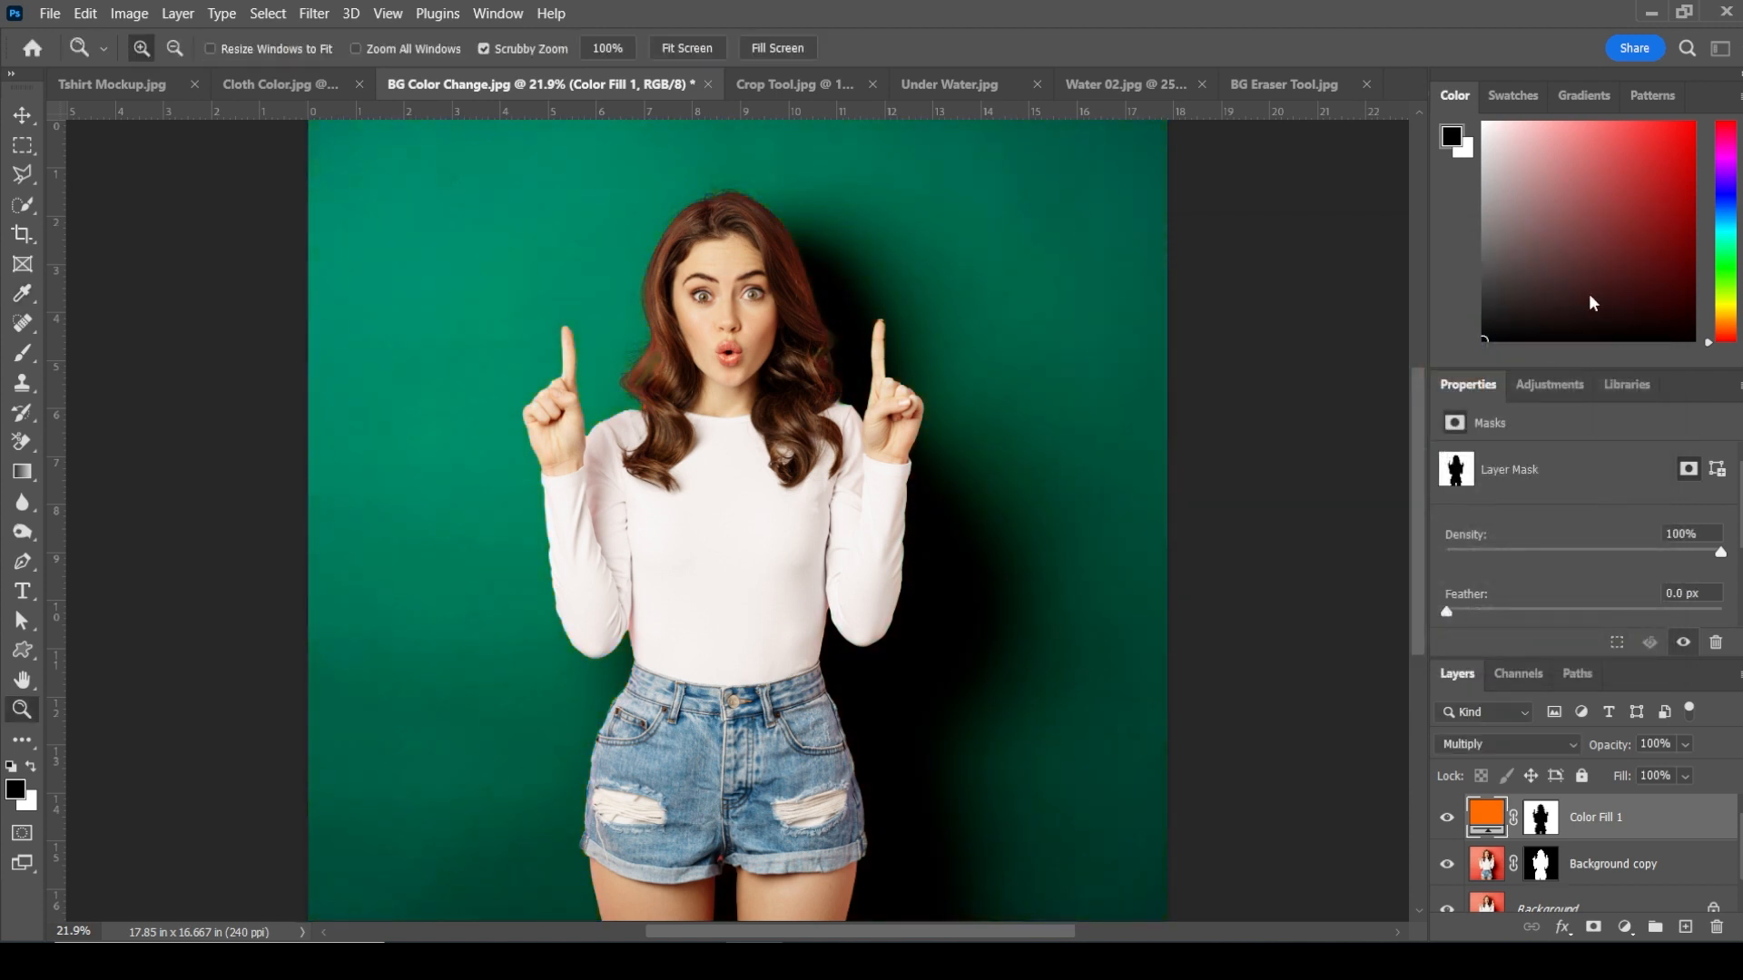
Step: Toggle the color fill layer's visibility on and off to compare the original and recolored backgrounds
click(1447, 819)
click(1447, 820)
click(1447, 819)
click(1447, 820)
click(1446, 820)
click(1447, 820)
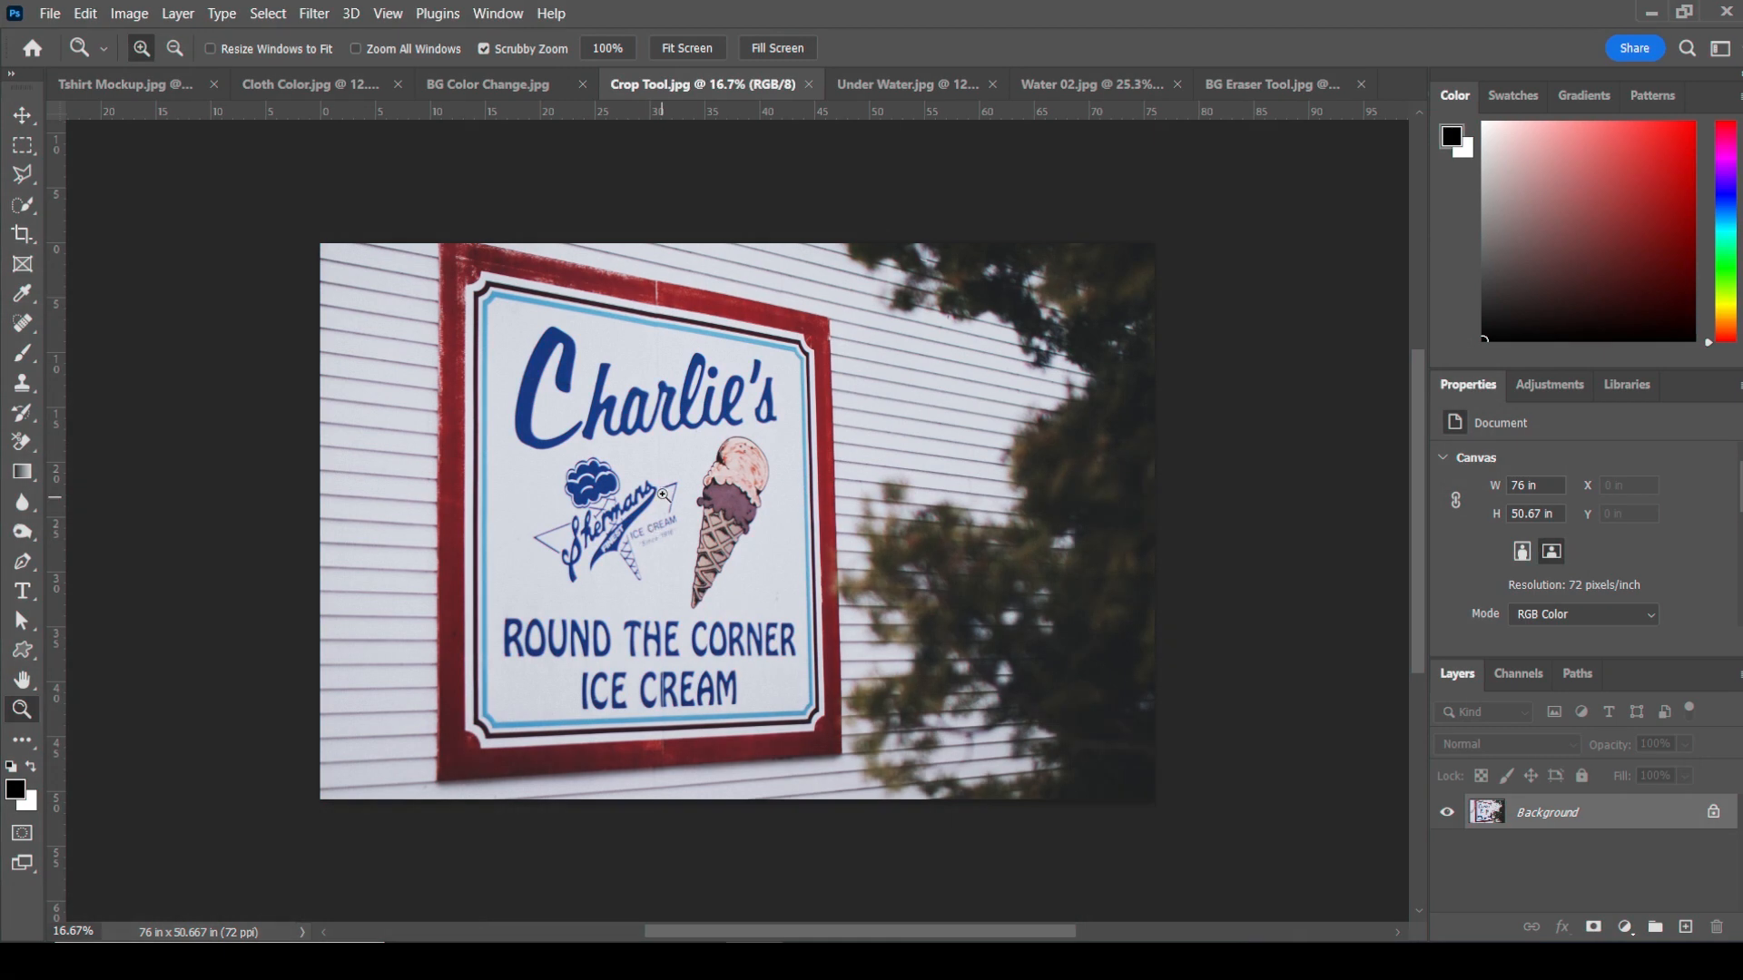
Step: Open the Crop Tool image and place a Perspective Crop box on the sign's four frame corners
drag(662, 499, 750, 543)
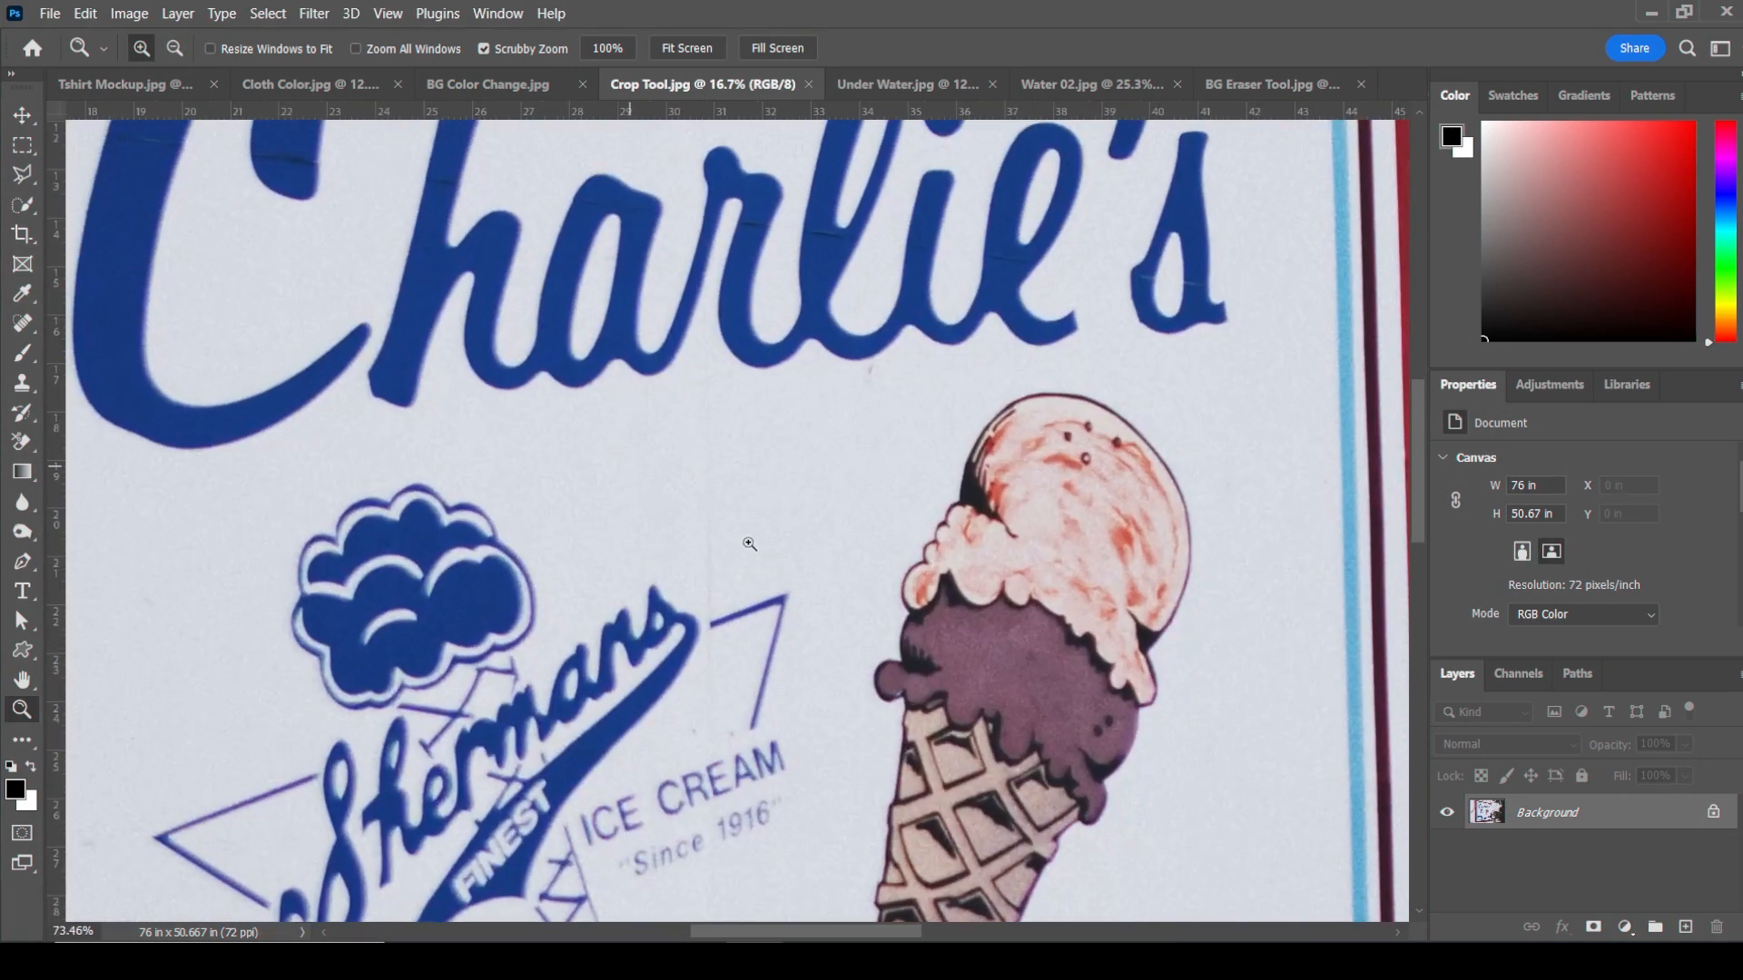
right_click(695, 468)
click(720, 483)
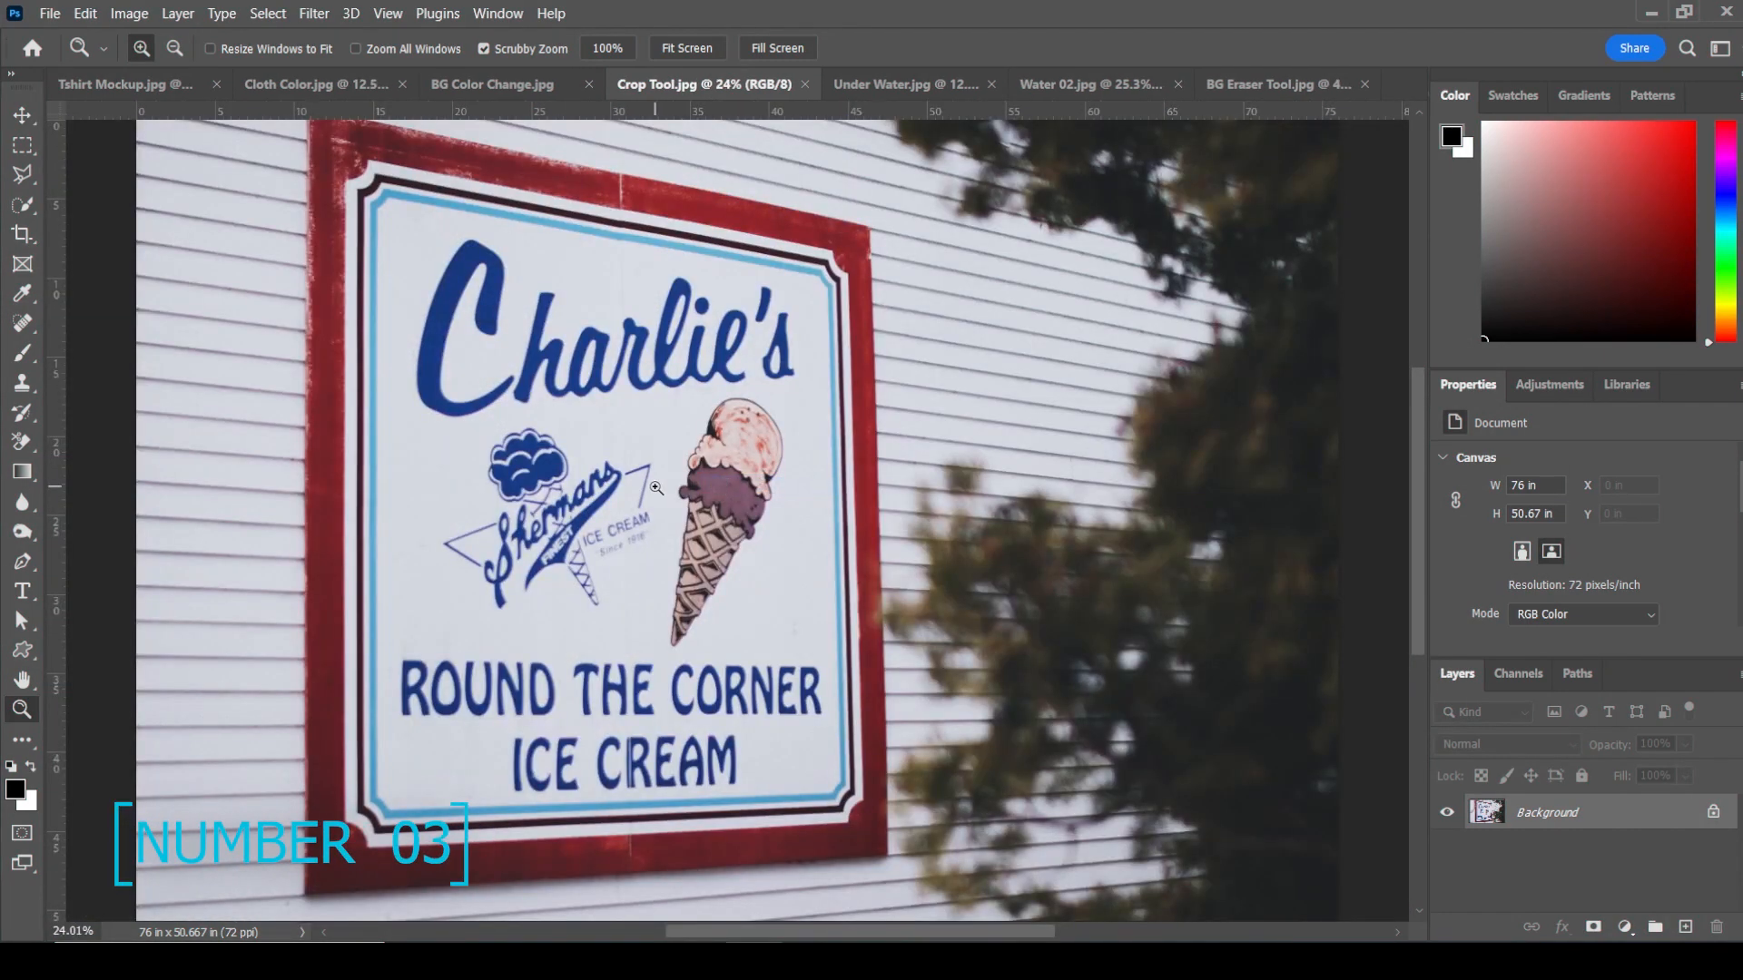
click(23, 234)
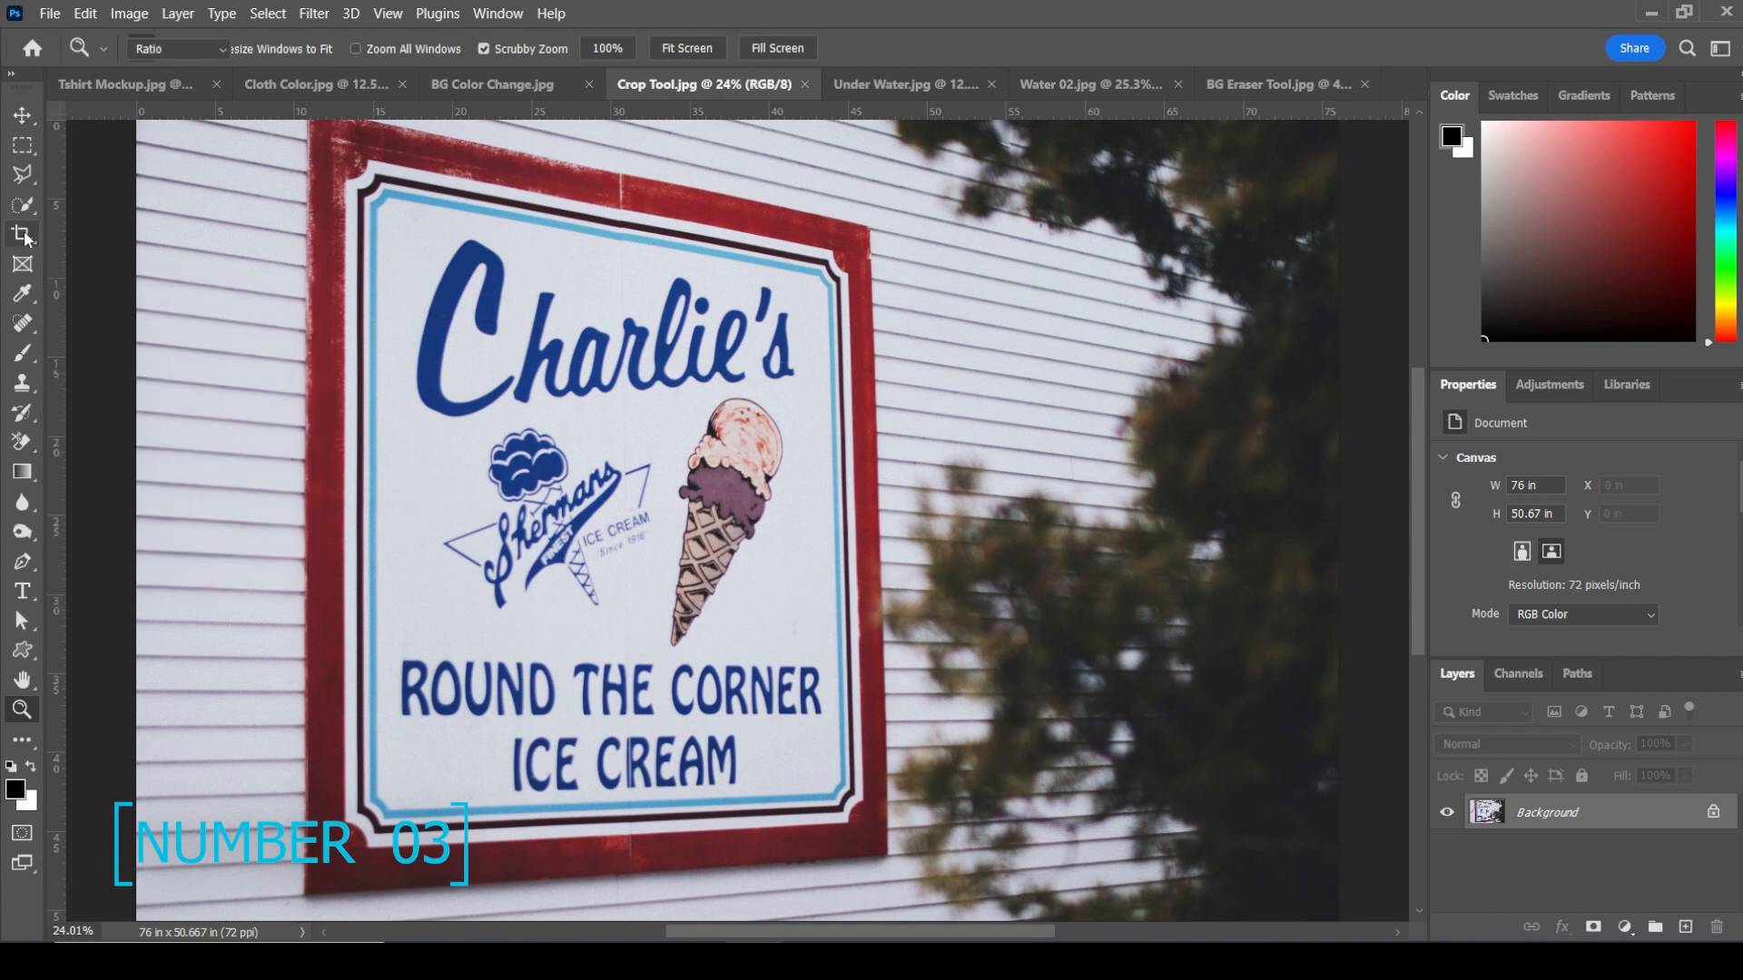
right_click(22, 234)
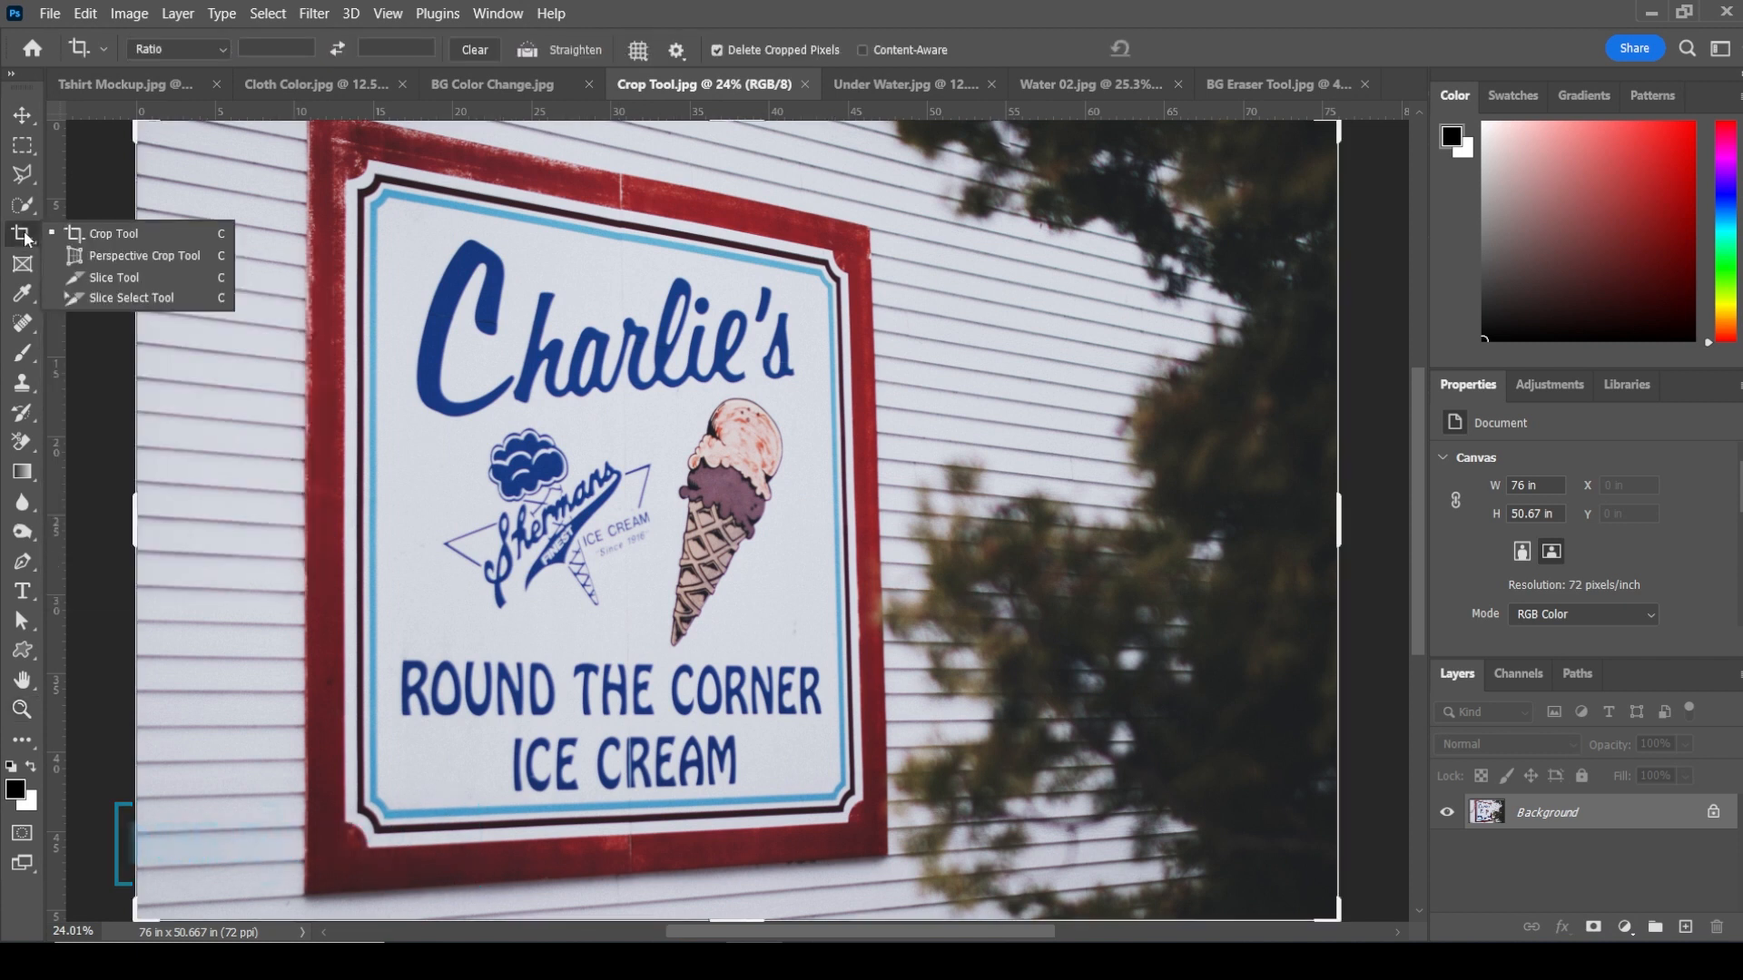
click(151, 257)
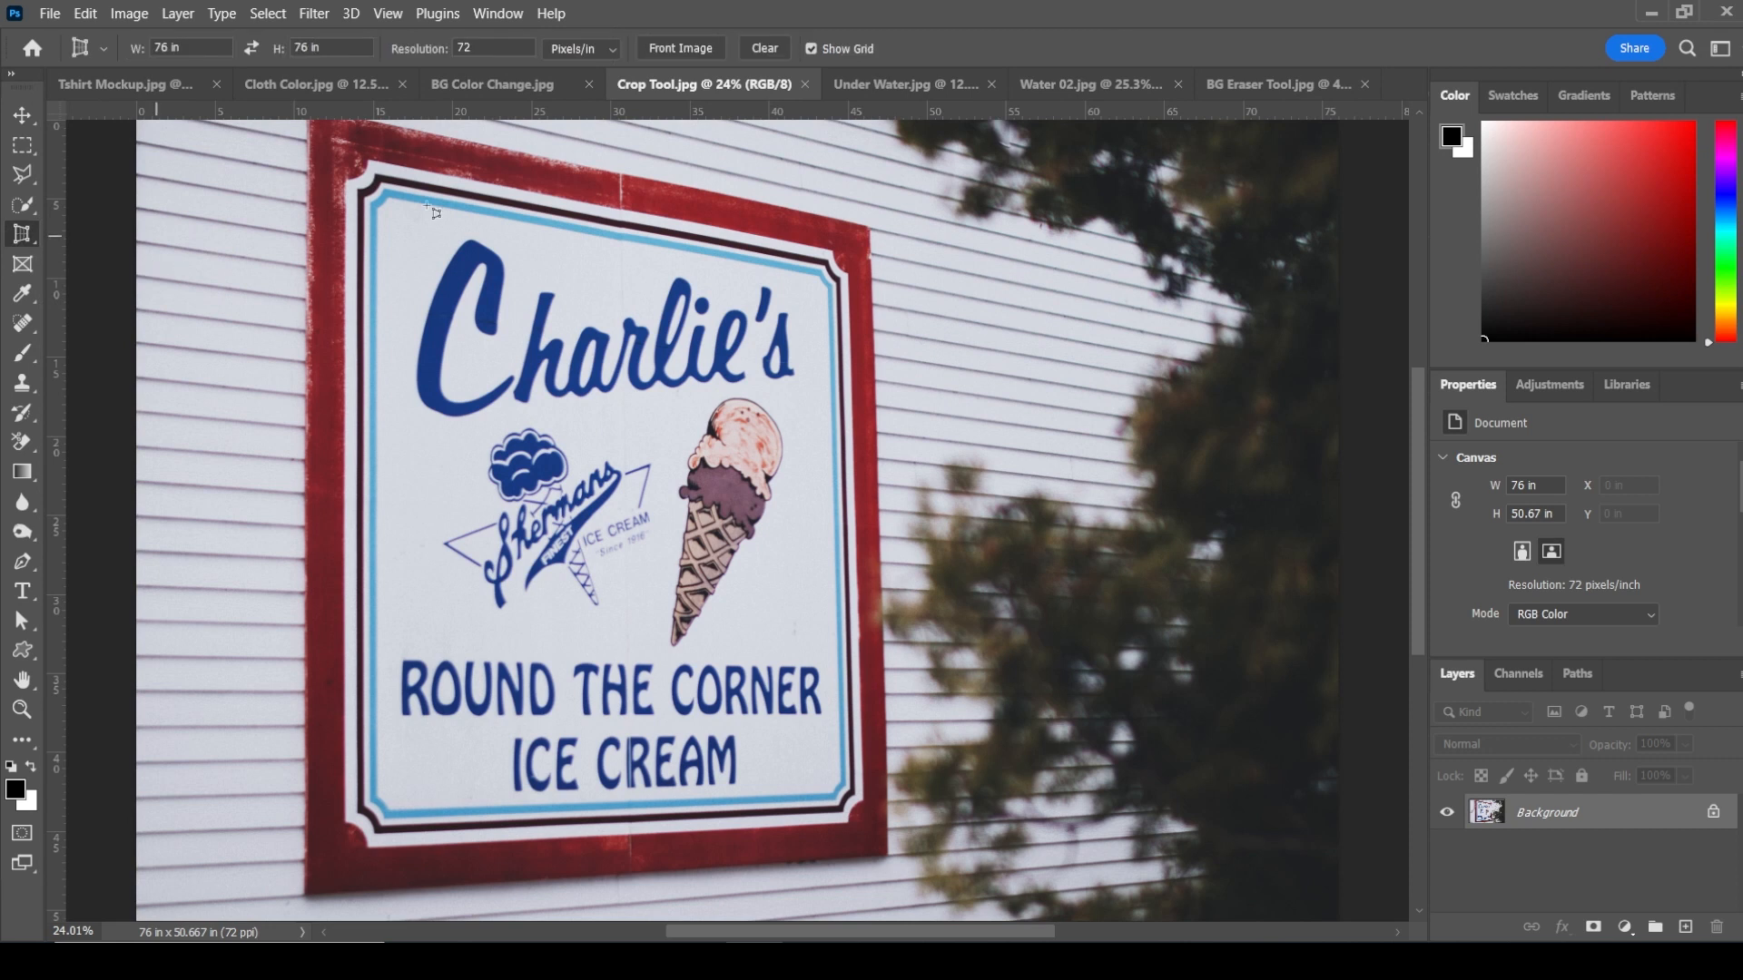
drag(375, 156, 388, 190)
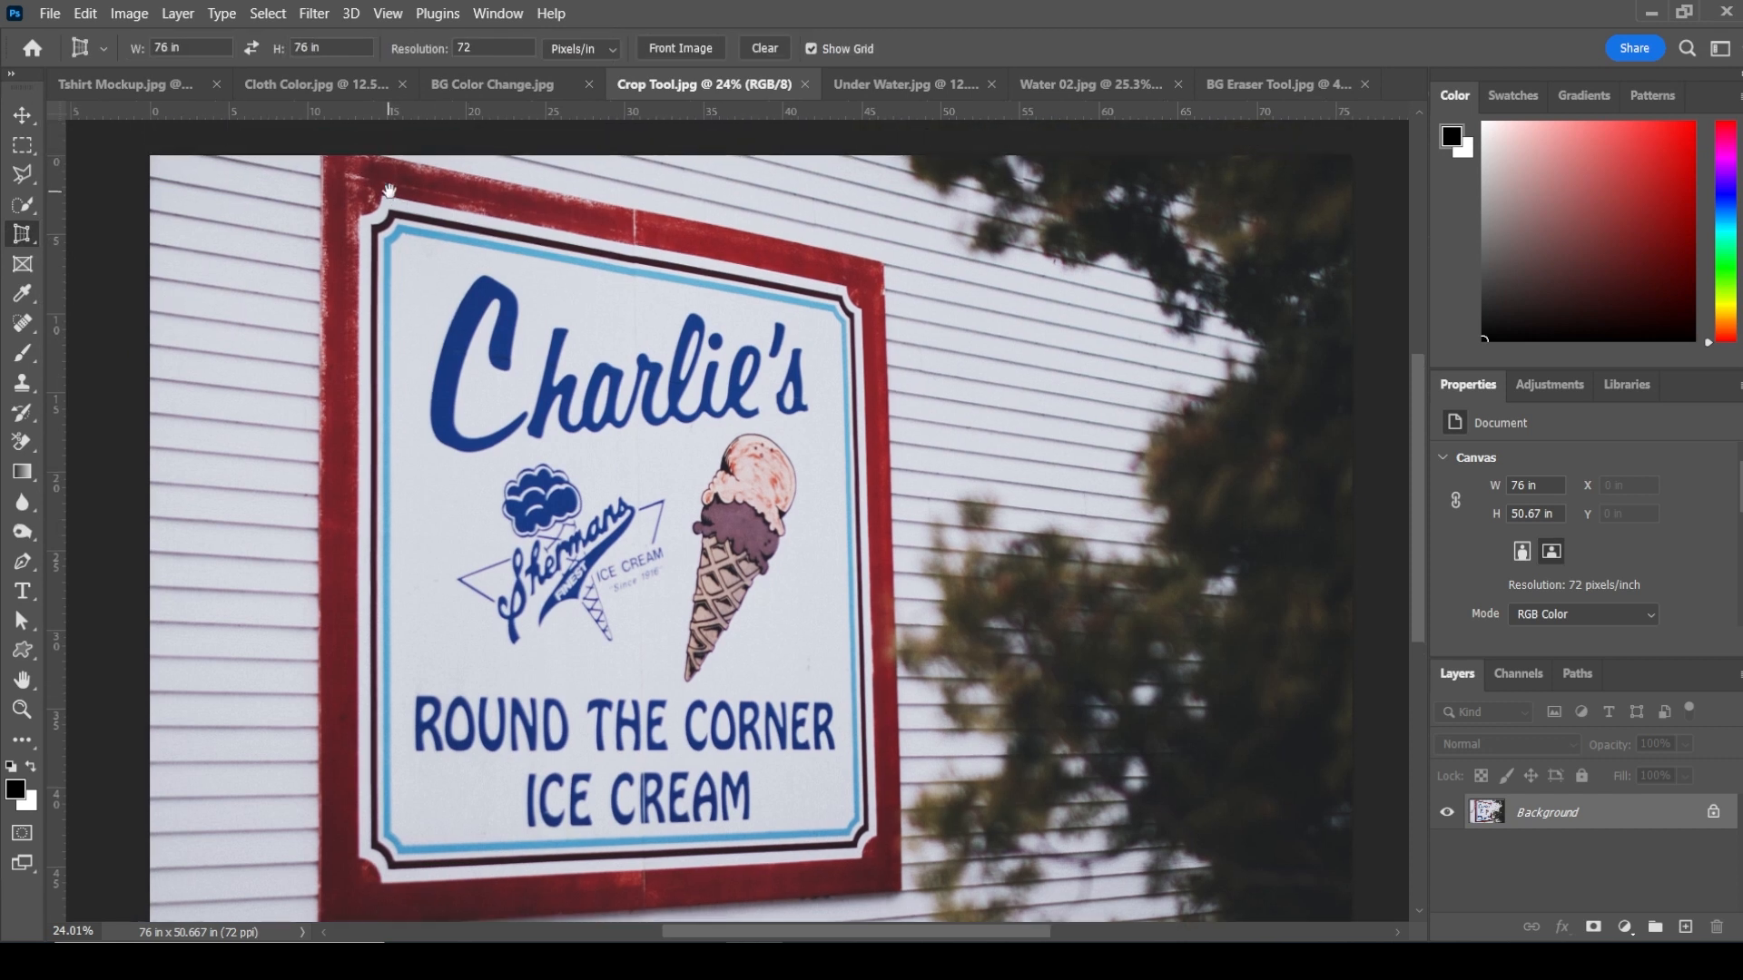
click(337, 158)
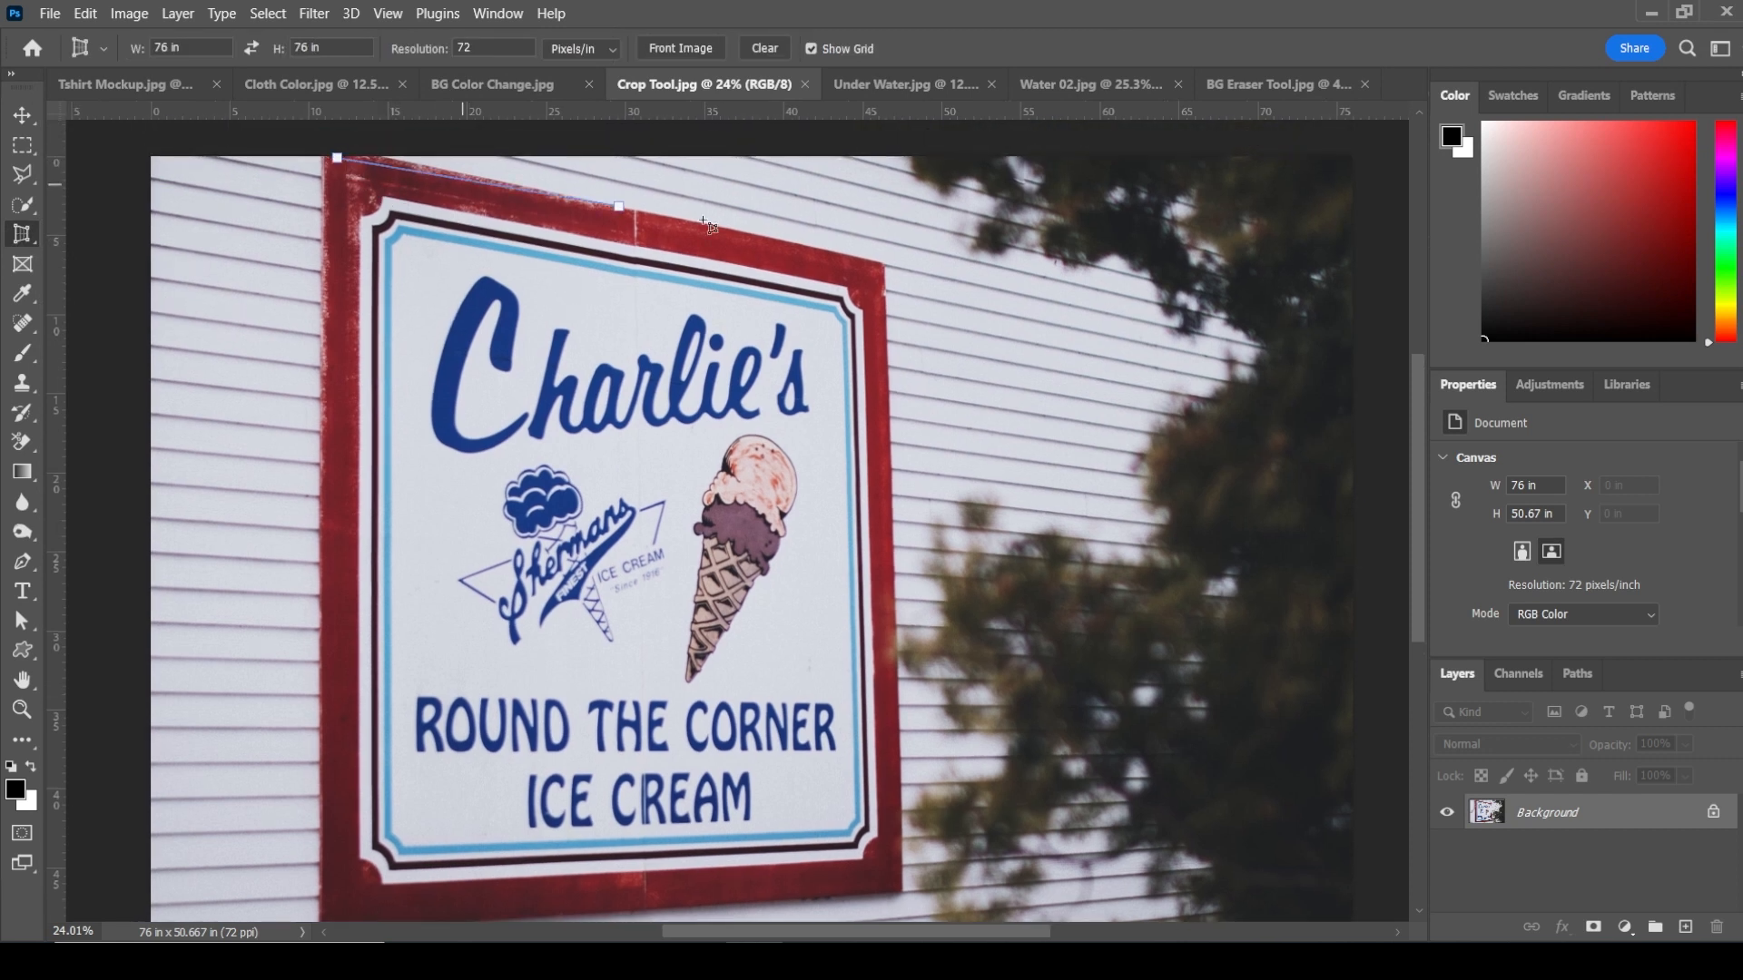
click(884, 264)
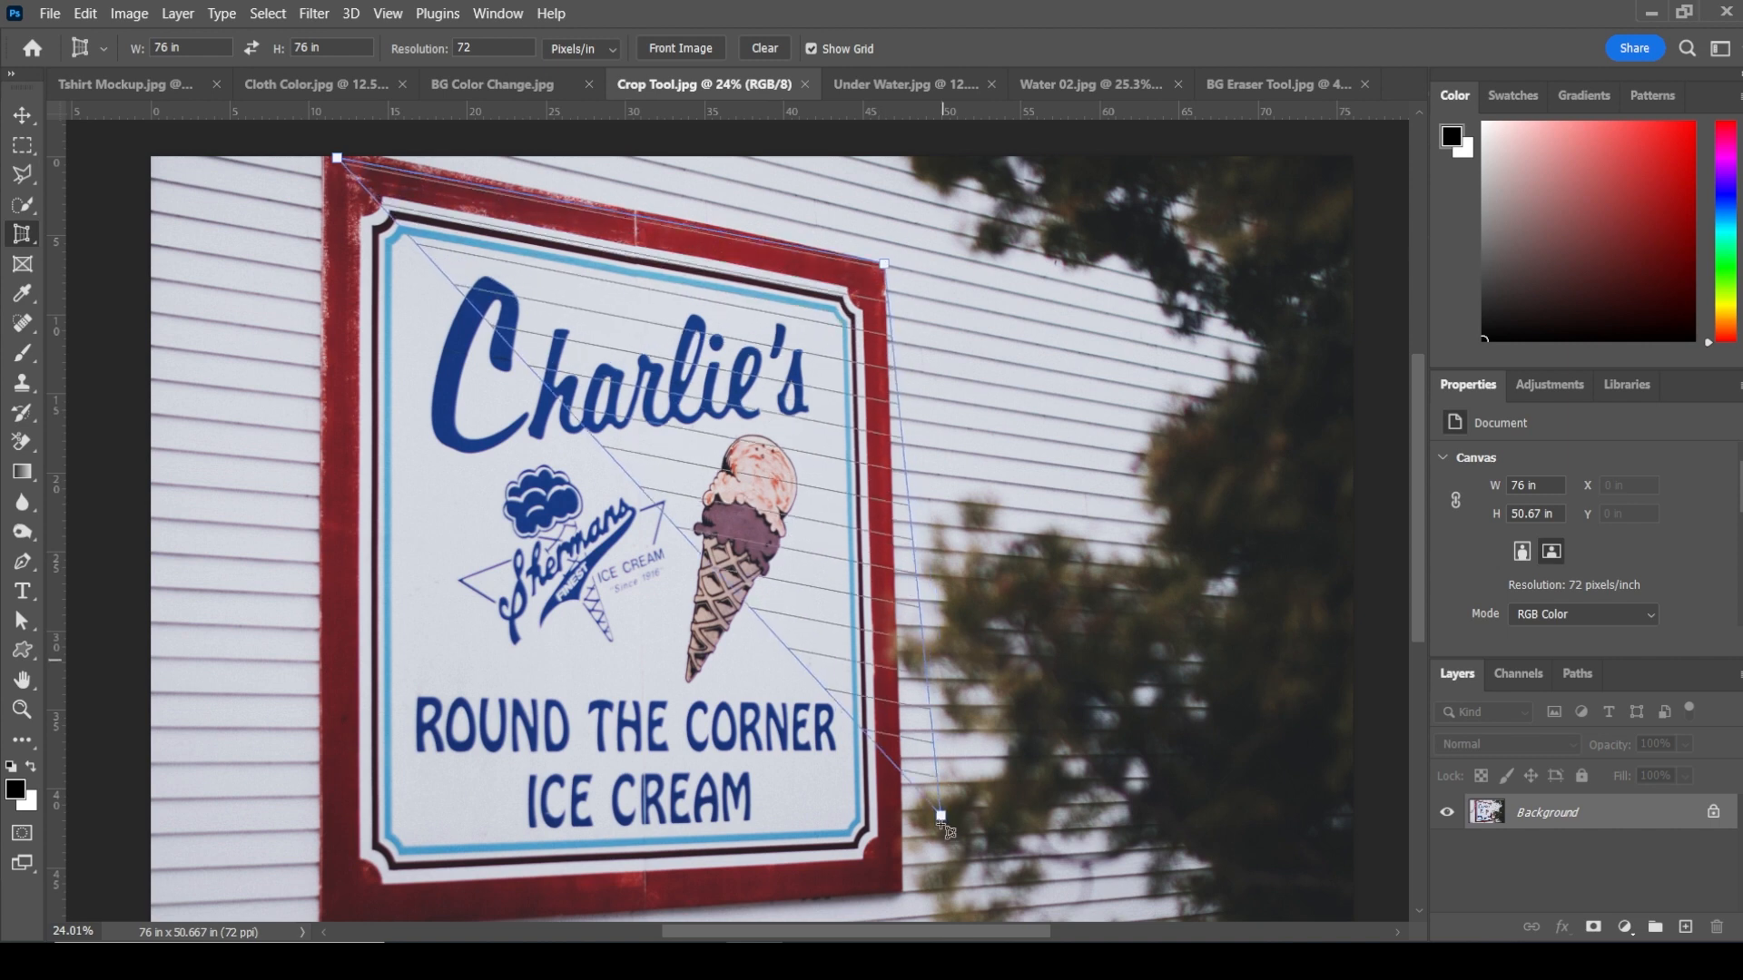
click(905, 897)
scroll(350, 789, down, 3)
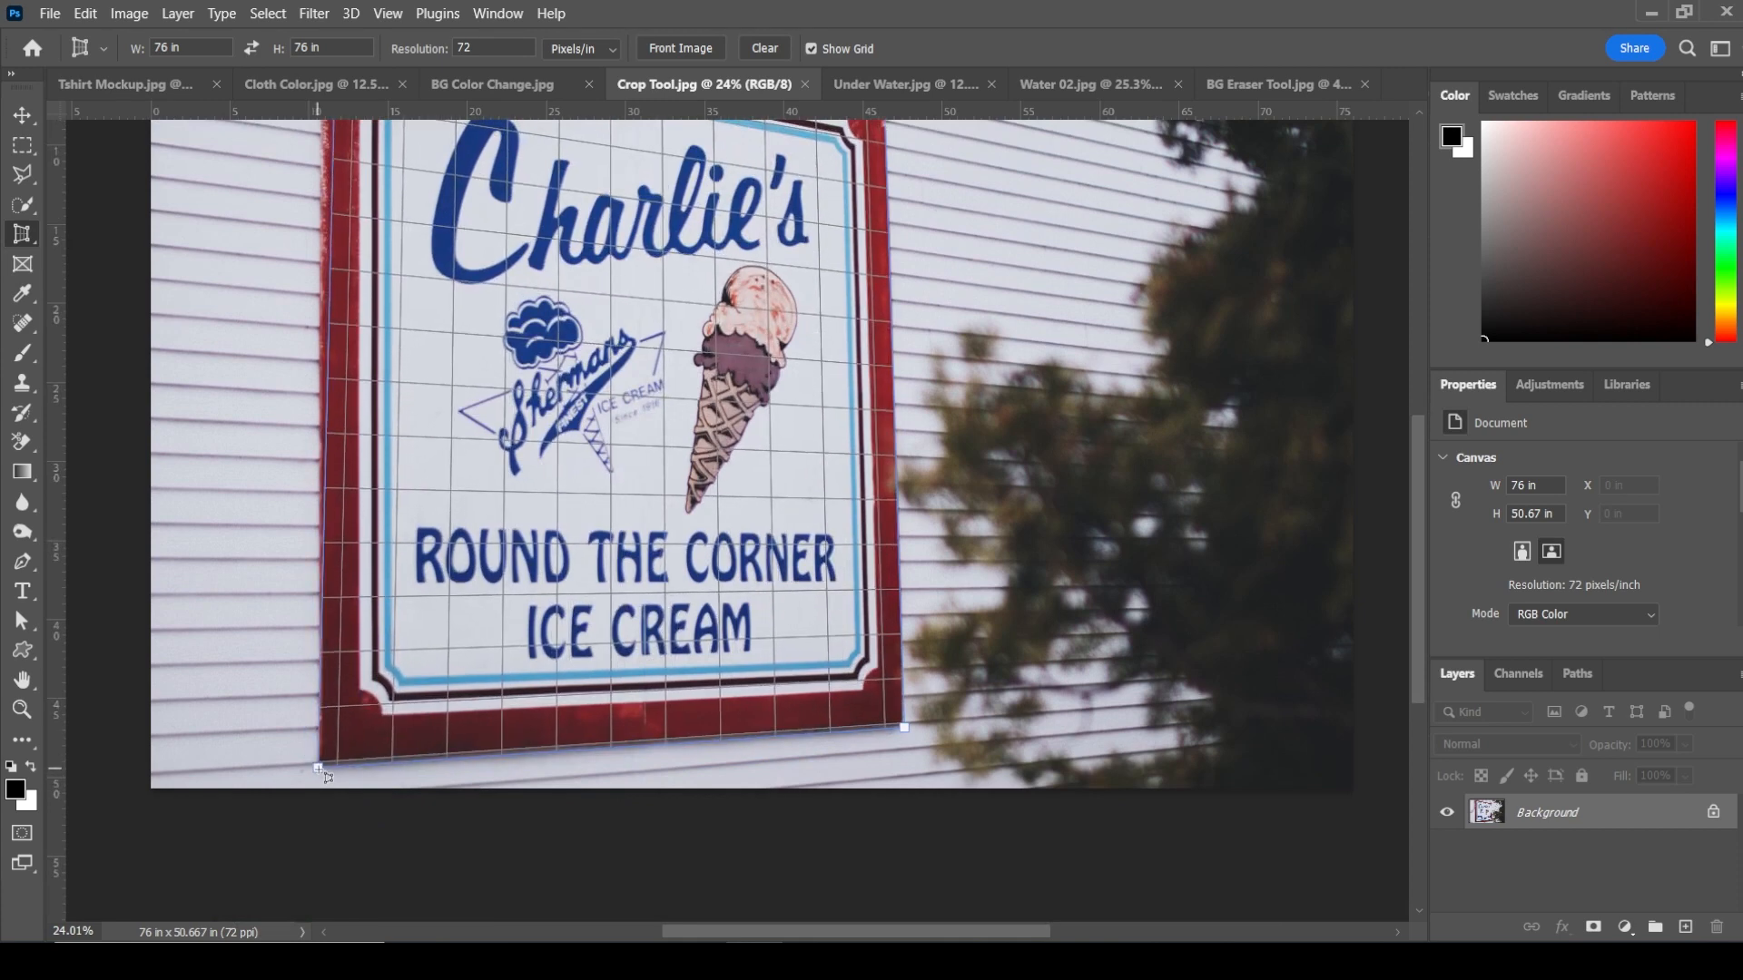
click(320, 769)
Step: Adjust the perspective crop's top corners, clear the size fields, and commit the crop
drag(344, 240, 435, 455)
drag(429, 203, 417, 188)
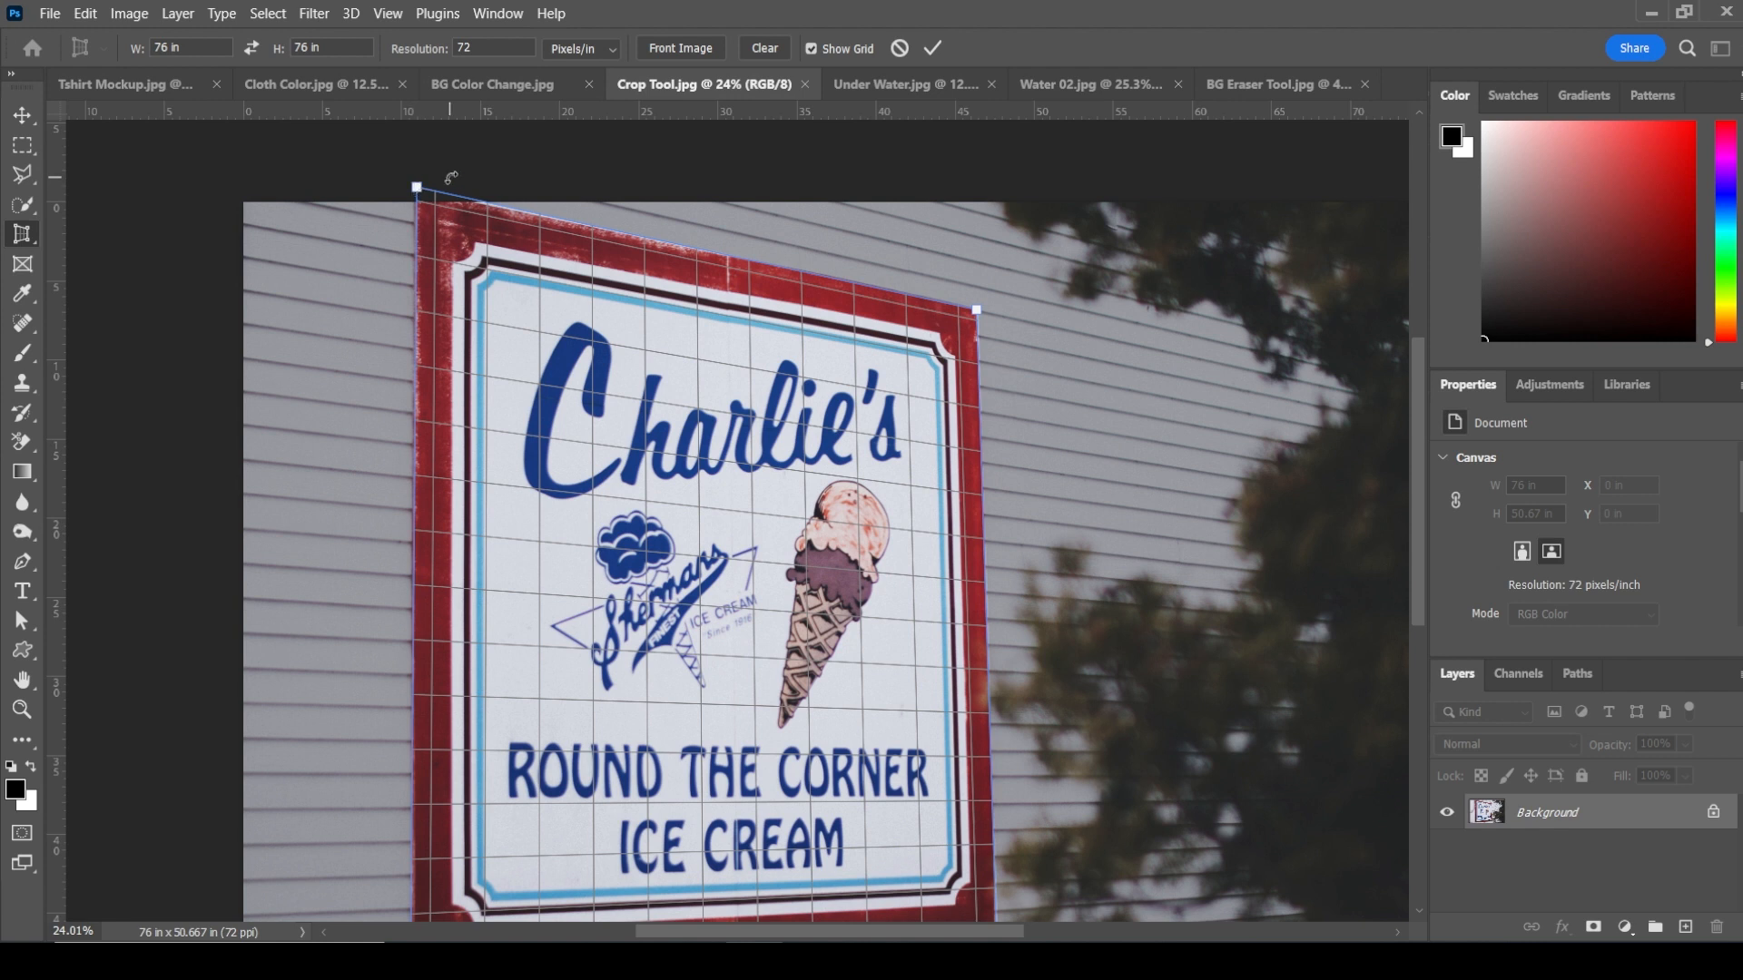
click(334, 48)
click(191, 48)
click(933, 48)
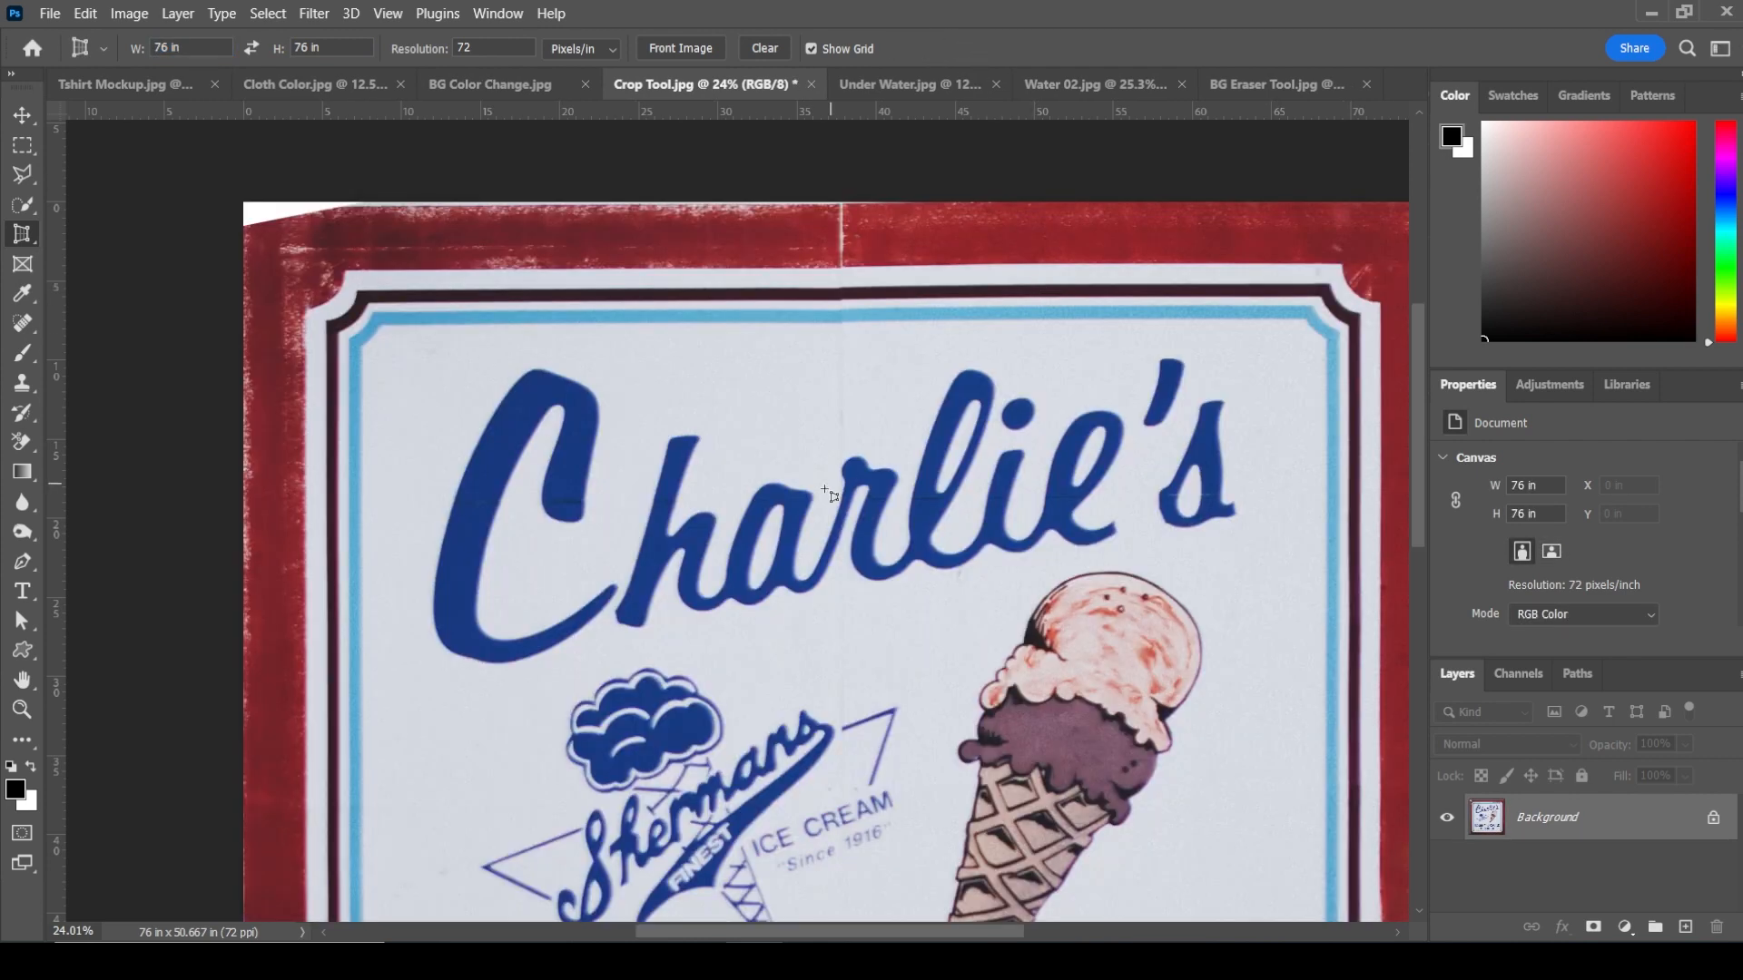
Step: Fill the empty edges of the cropped sign with the Spot Healing Brush along the top, right and bottom borders
key(z)
right_click(803, 445)
click(853, 459)
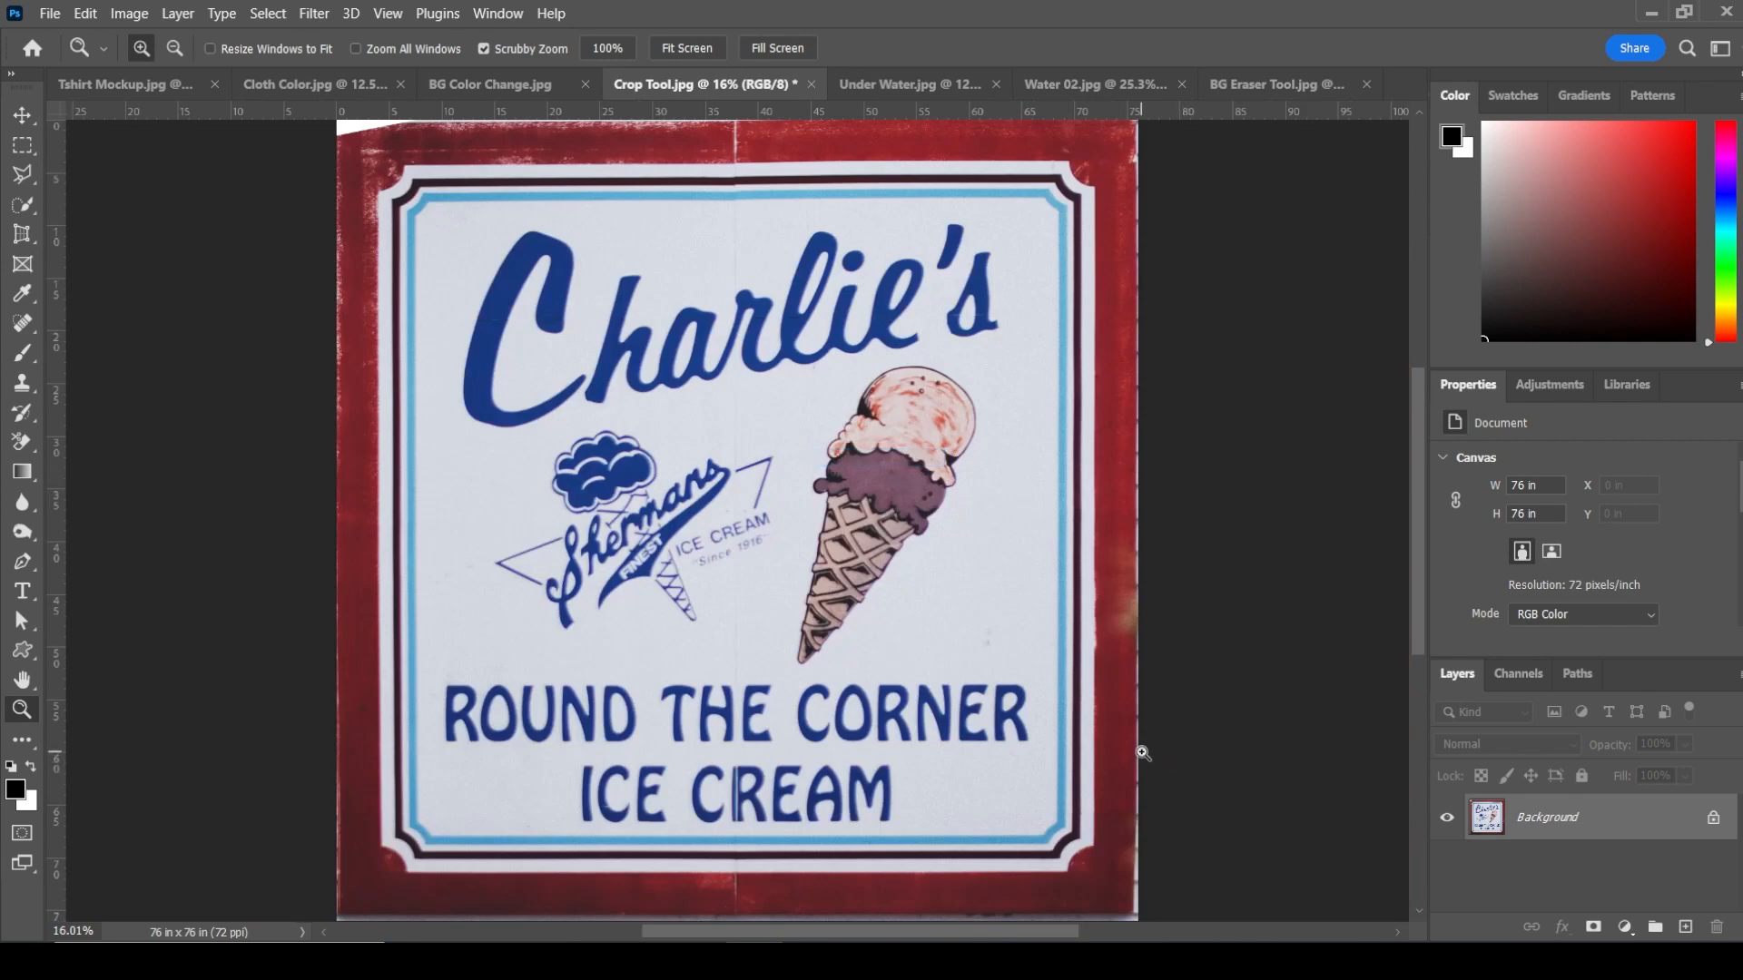
key(j)
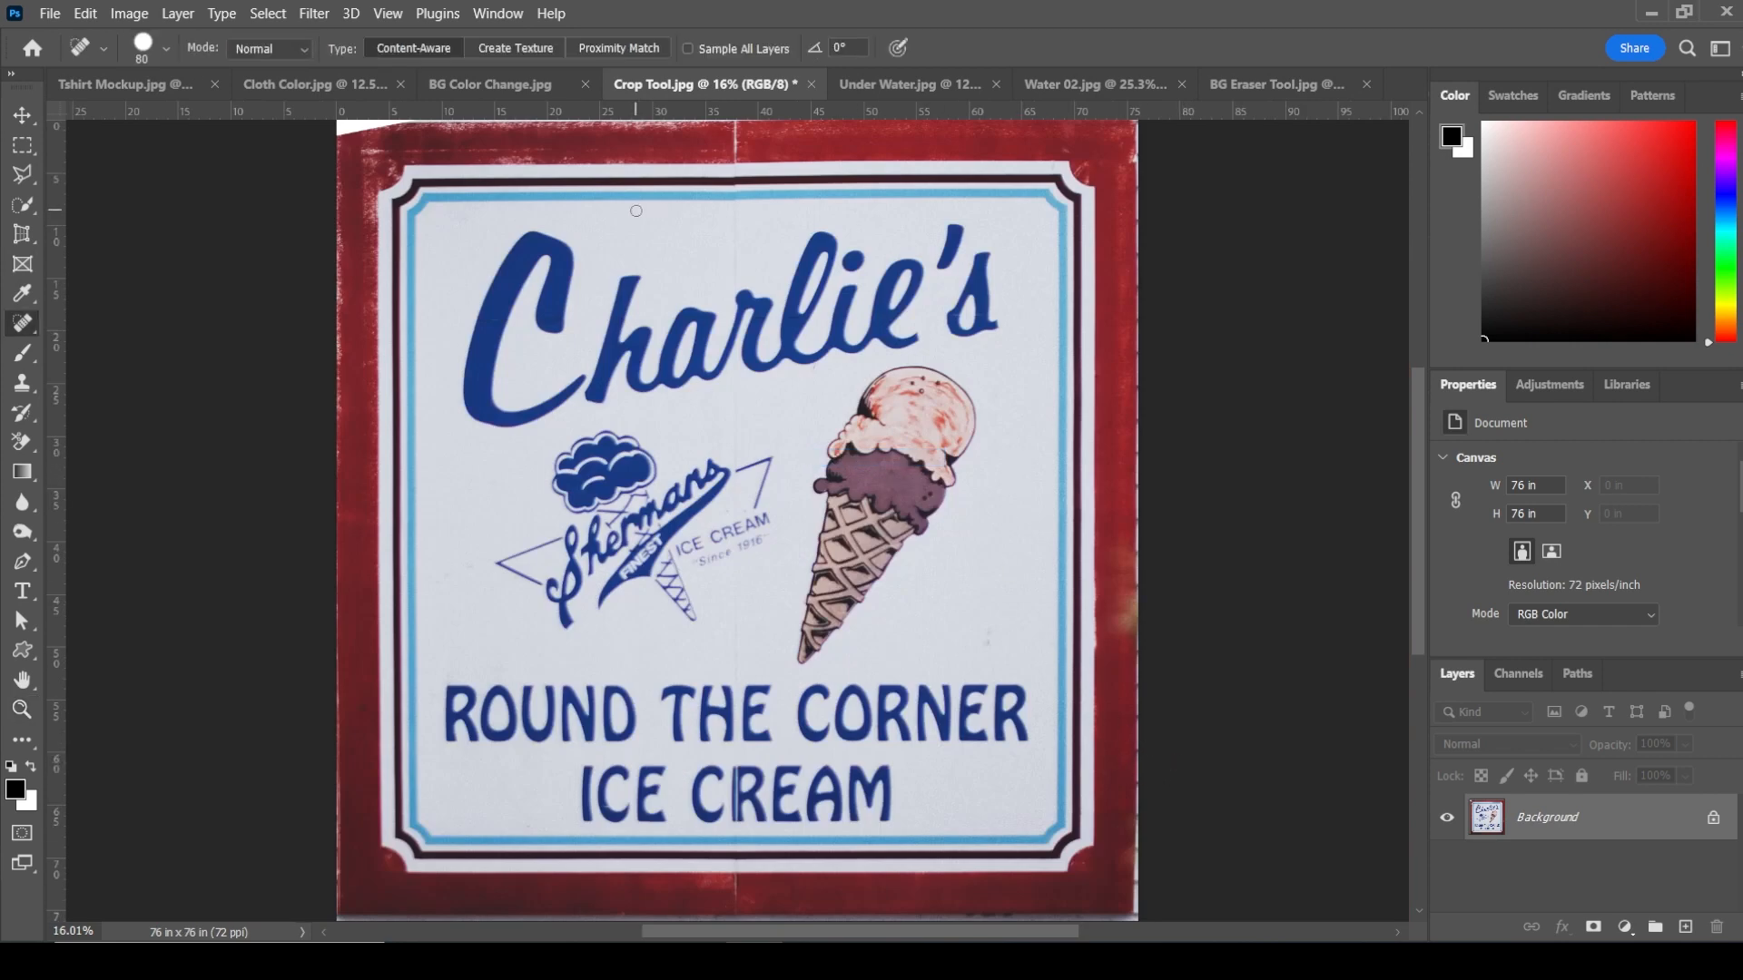
drag(611, 132, 658, 184)
drag(713, 172, 378, 178)
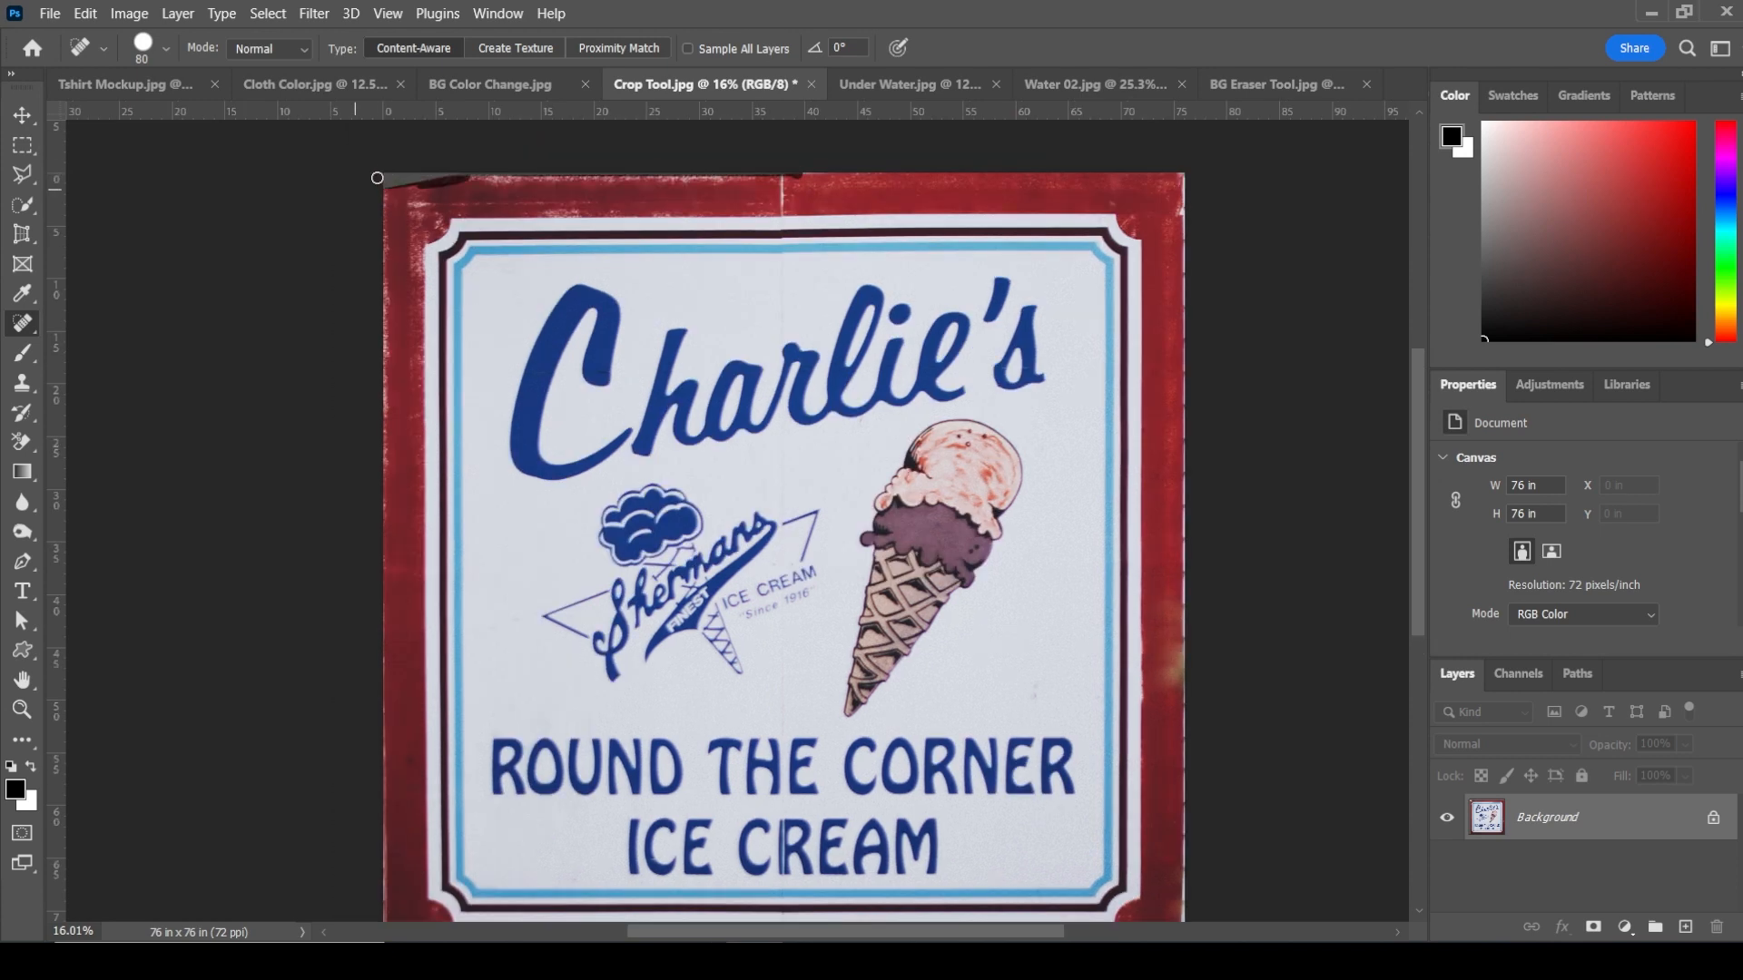
drag(1182, 183, 1187, 906)
drag(1123, 540, 1011, 181)
drag(1074, 542, 1072, 616)
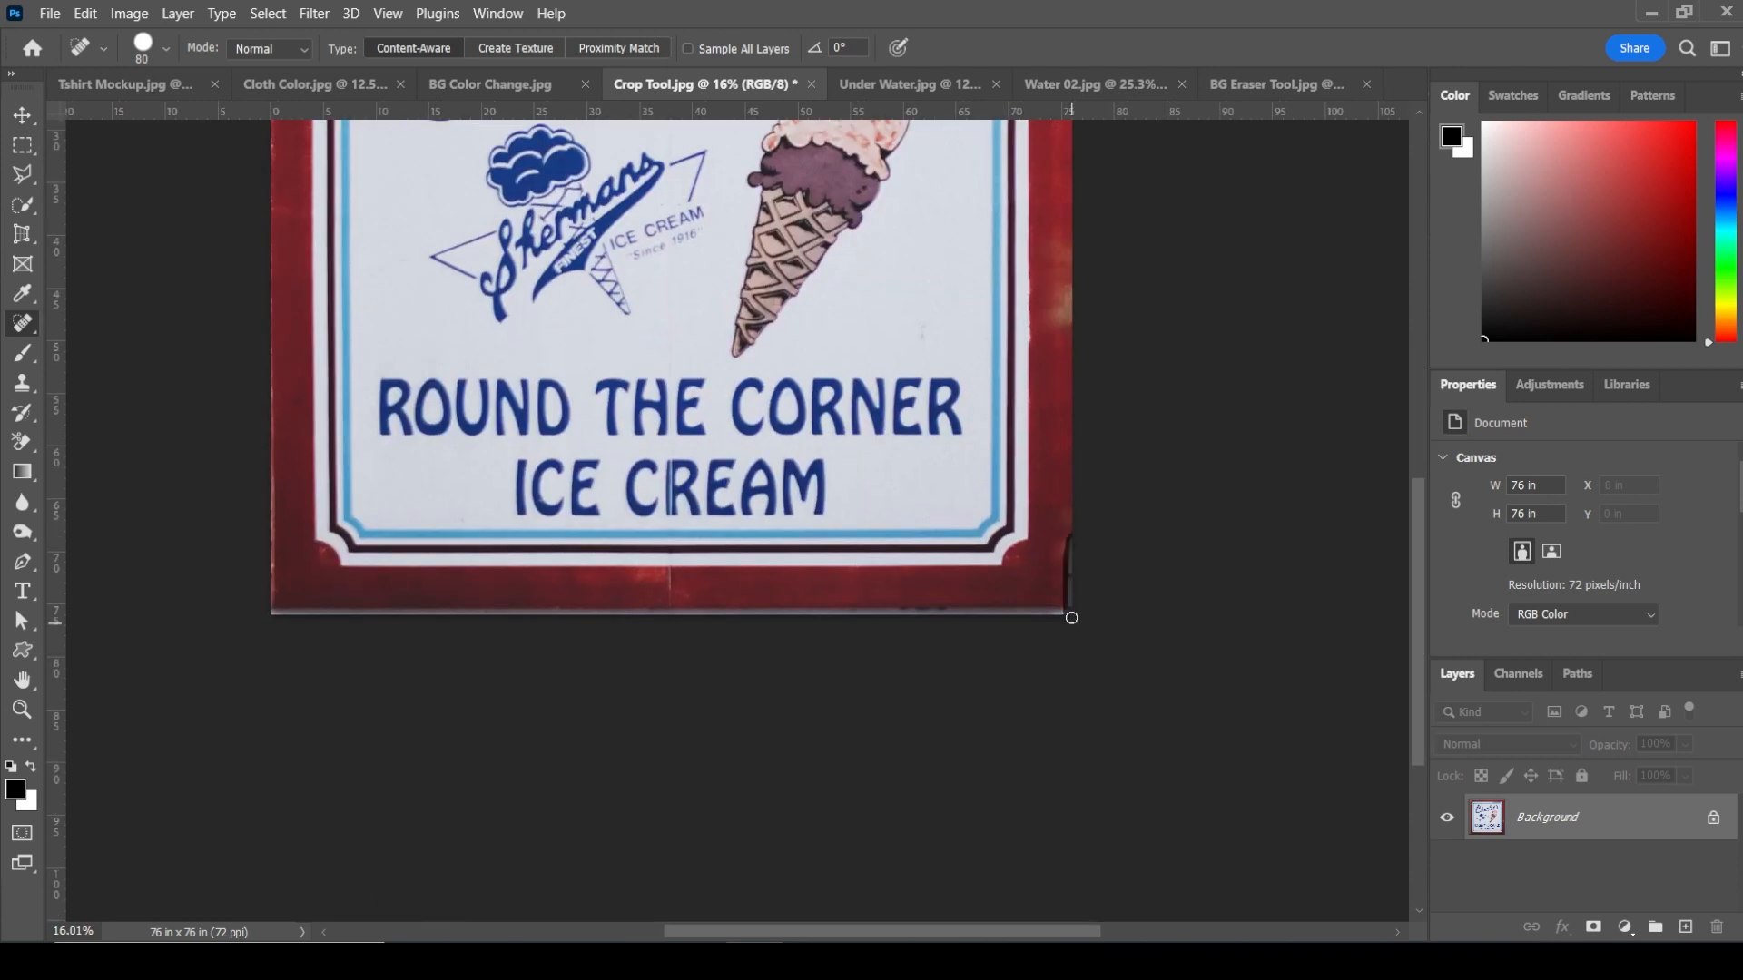
drag(275, 615, 1075, 610)
key(ctrl+0)
key(z)
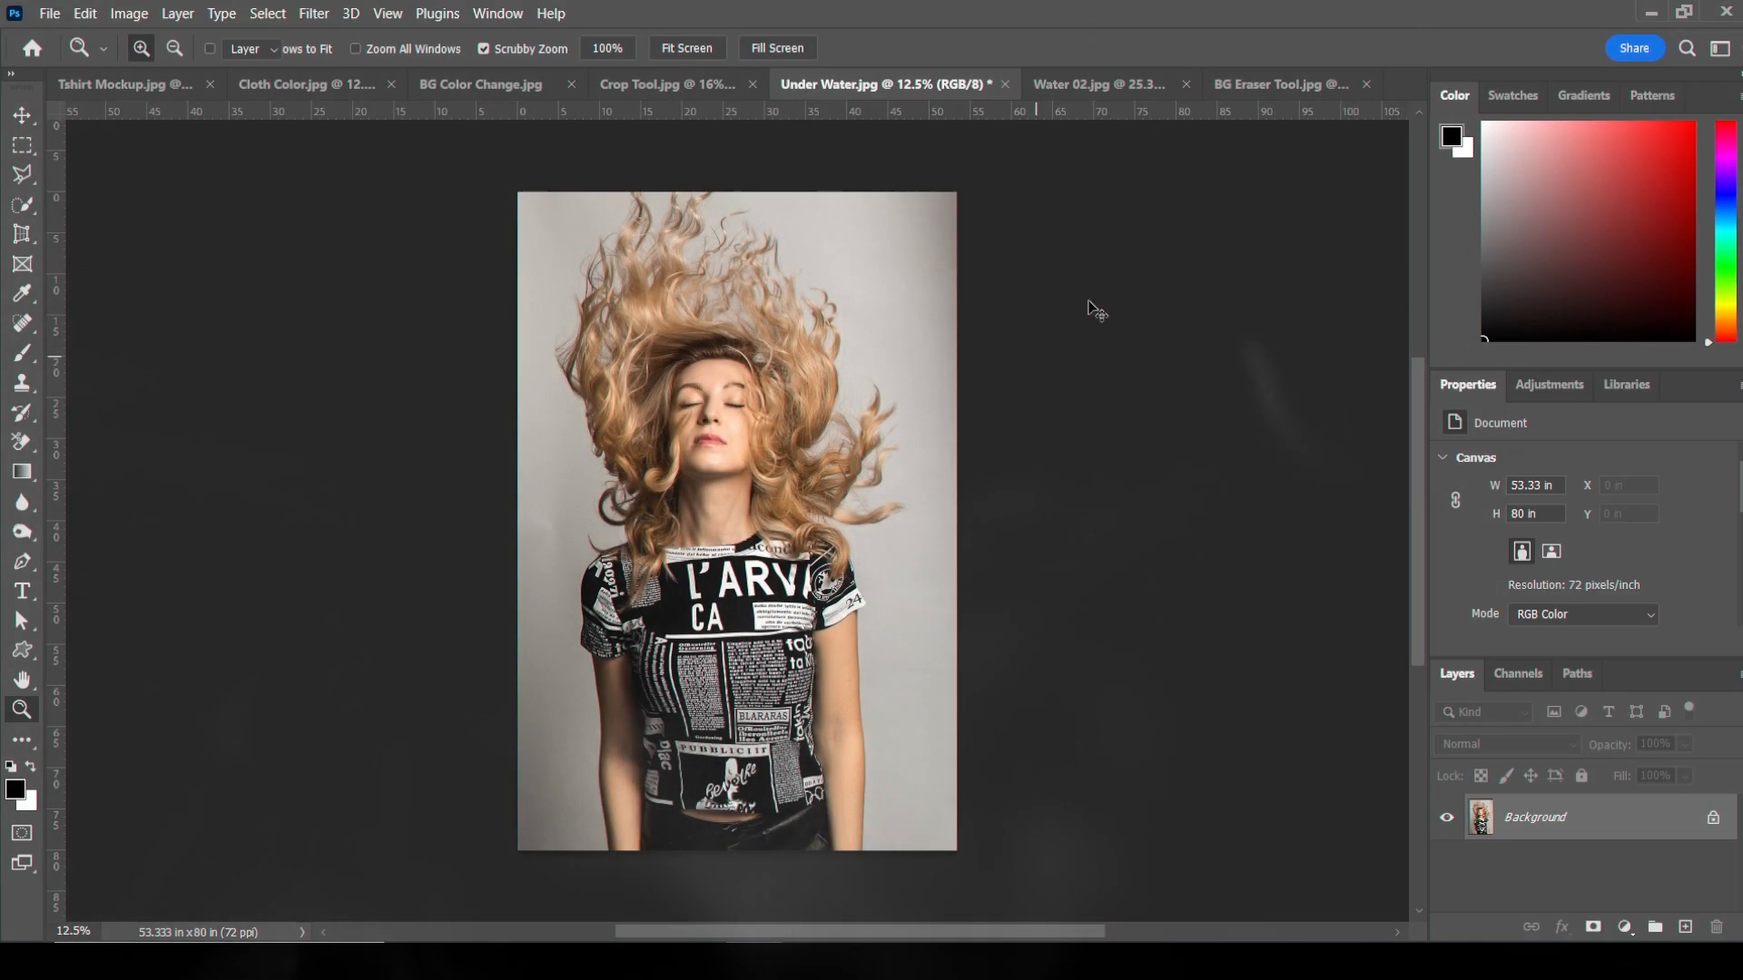
Step: Bring the Water 02 image into the Under Water document and scale it to cover the whole canvas
key(v)
click(1098, 84)
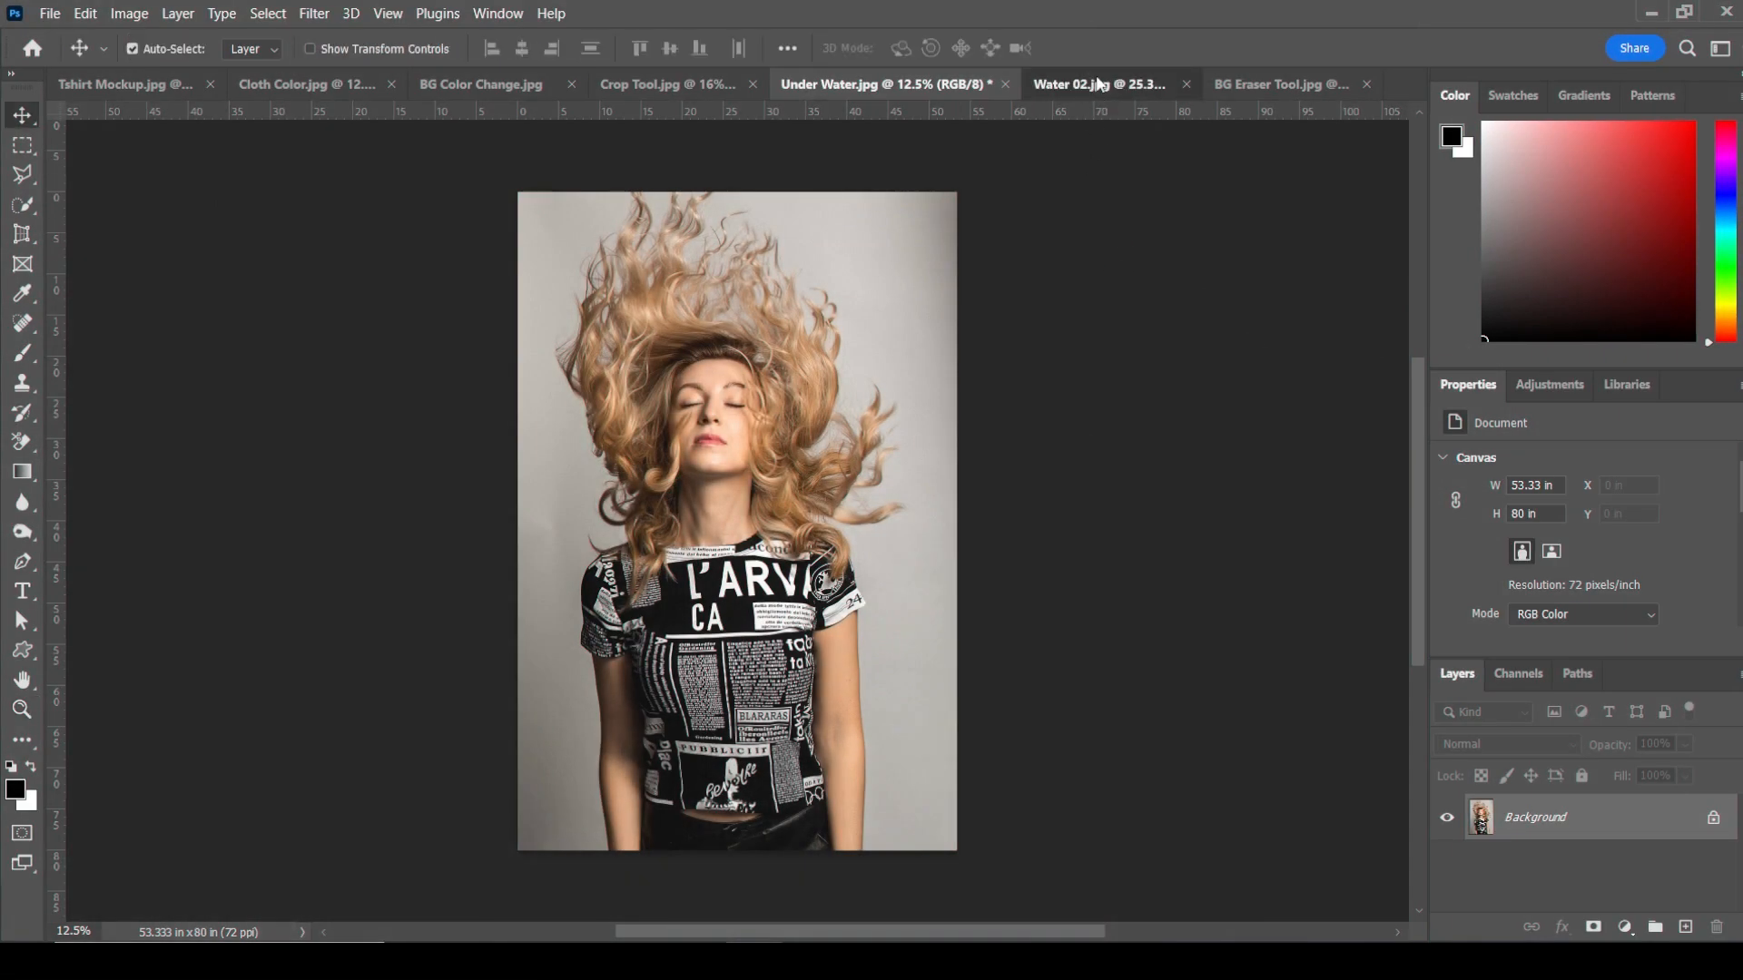
drag(842, 194, 721, 516)
key(ctrl+t)
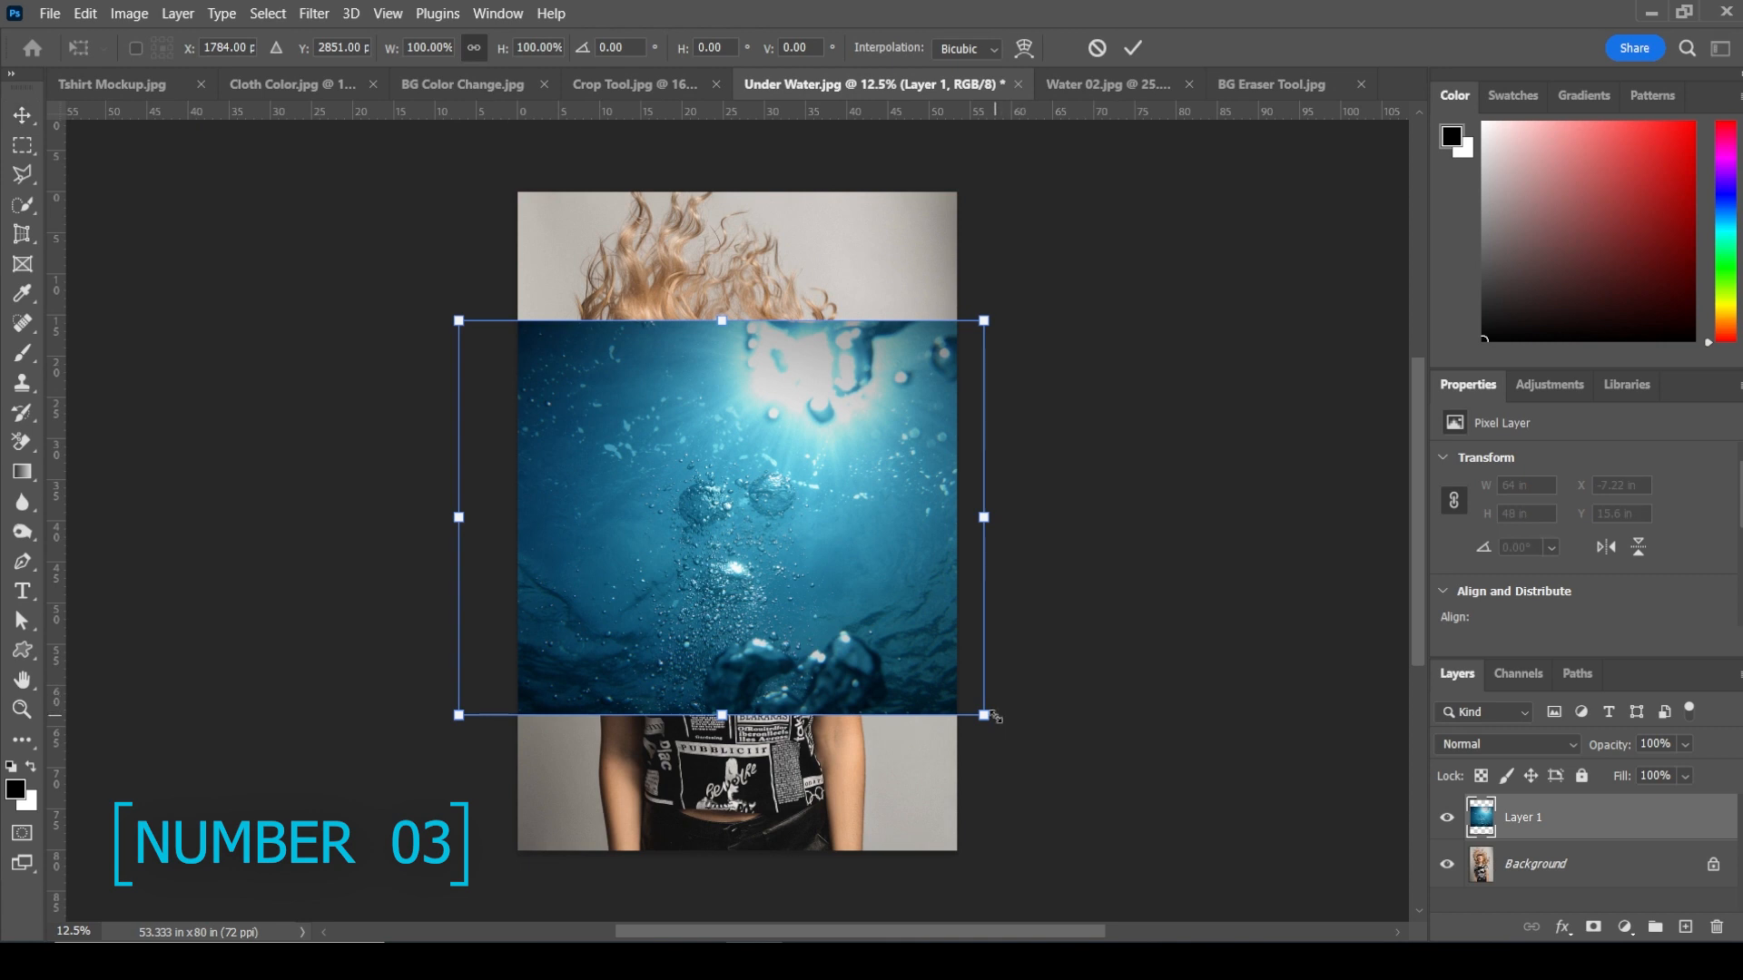
drag(988, 715, 1194, 854)
drag(812, 536, 948, 532)
key(Return)
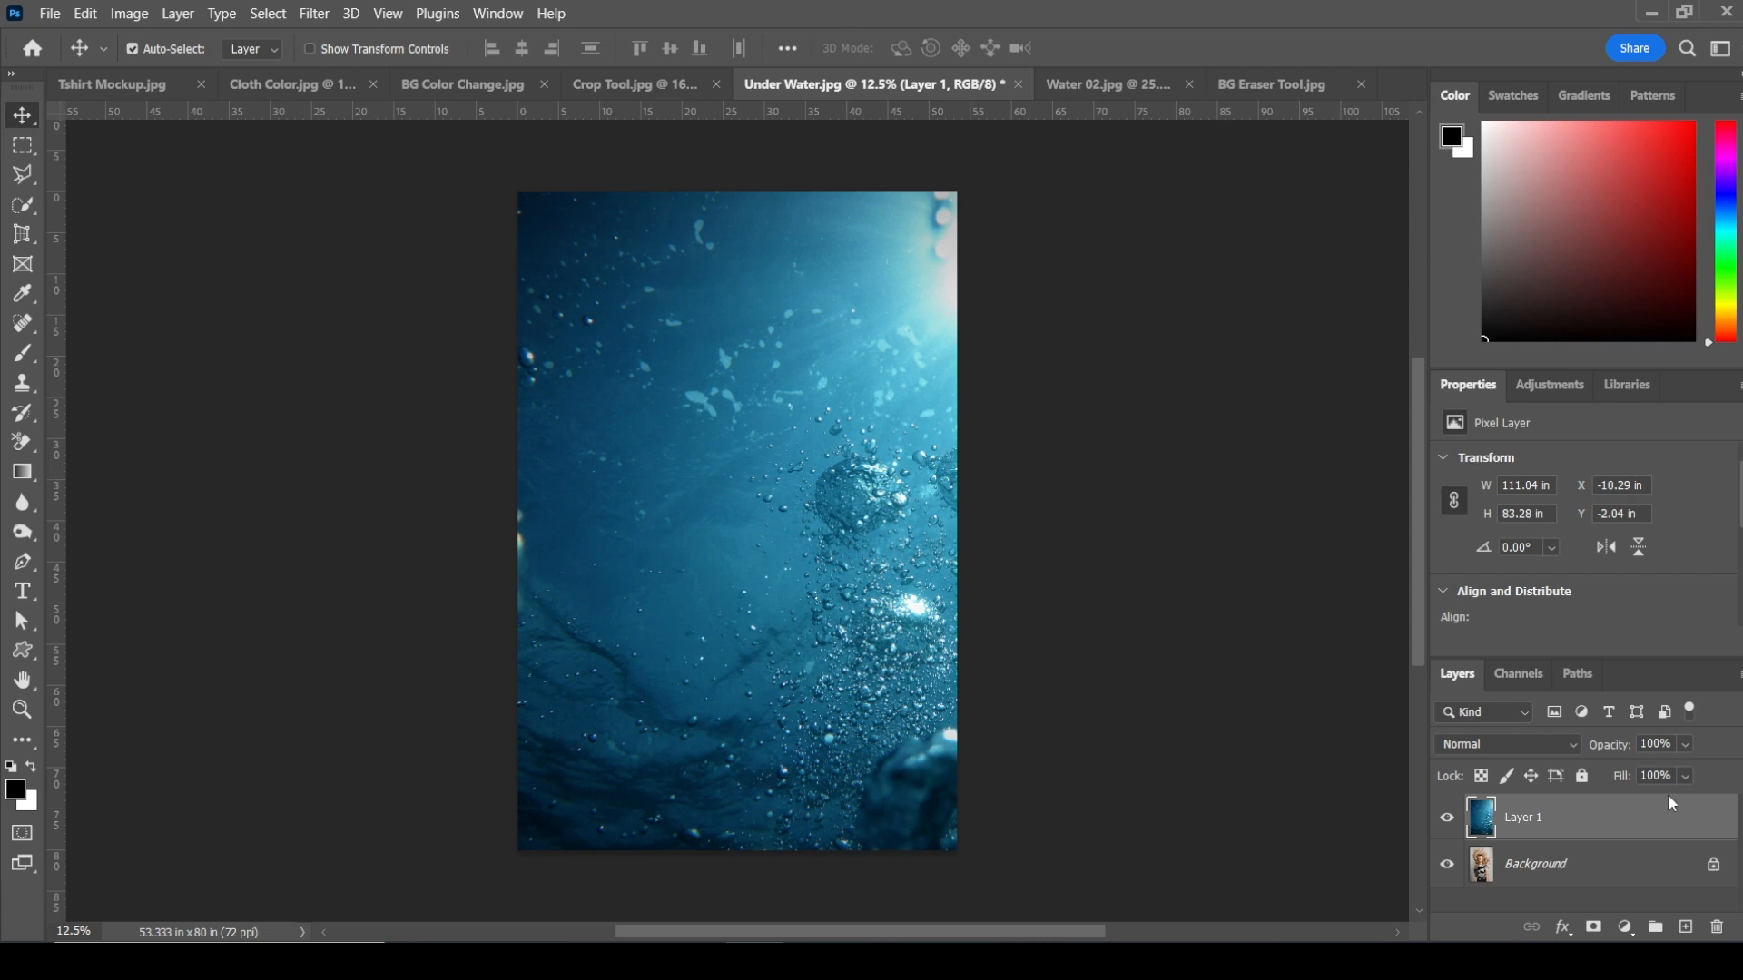
Step: Duplicate the water layer and set the lower water layer's blend mode to Color
key(ctrl+j)
click(1615, 862)
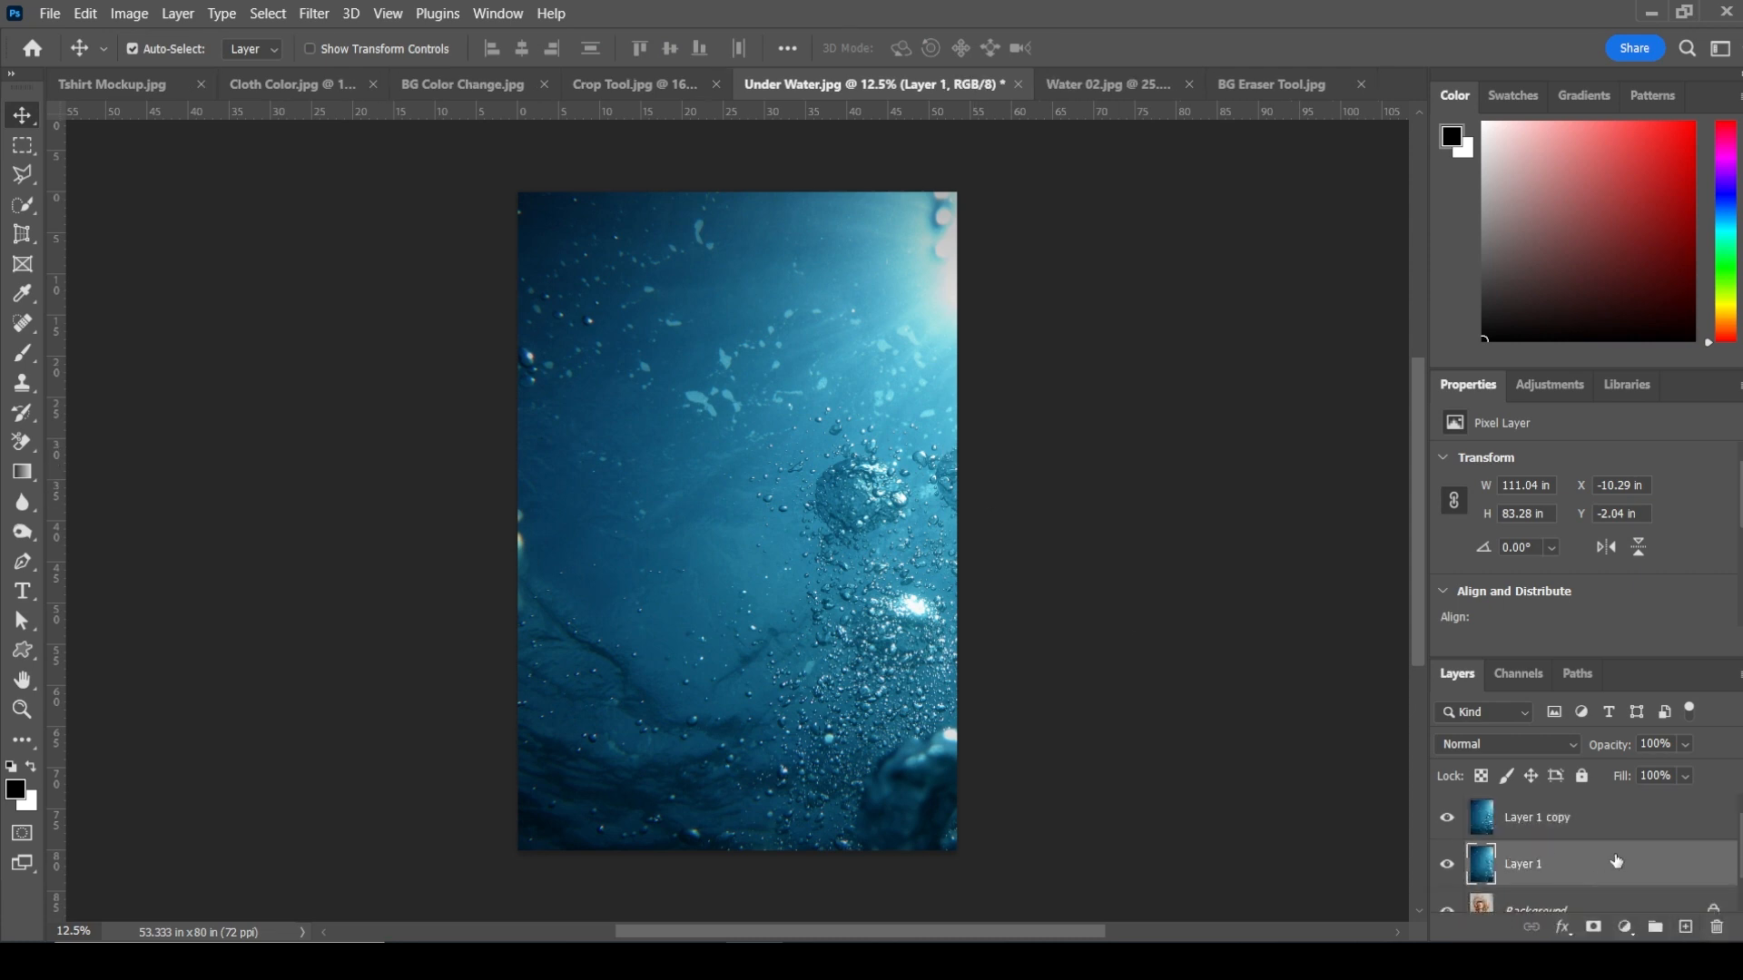
click(1560, 742)
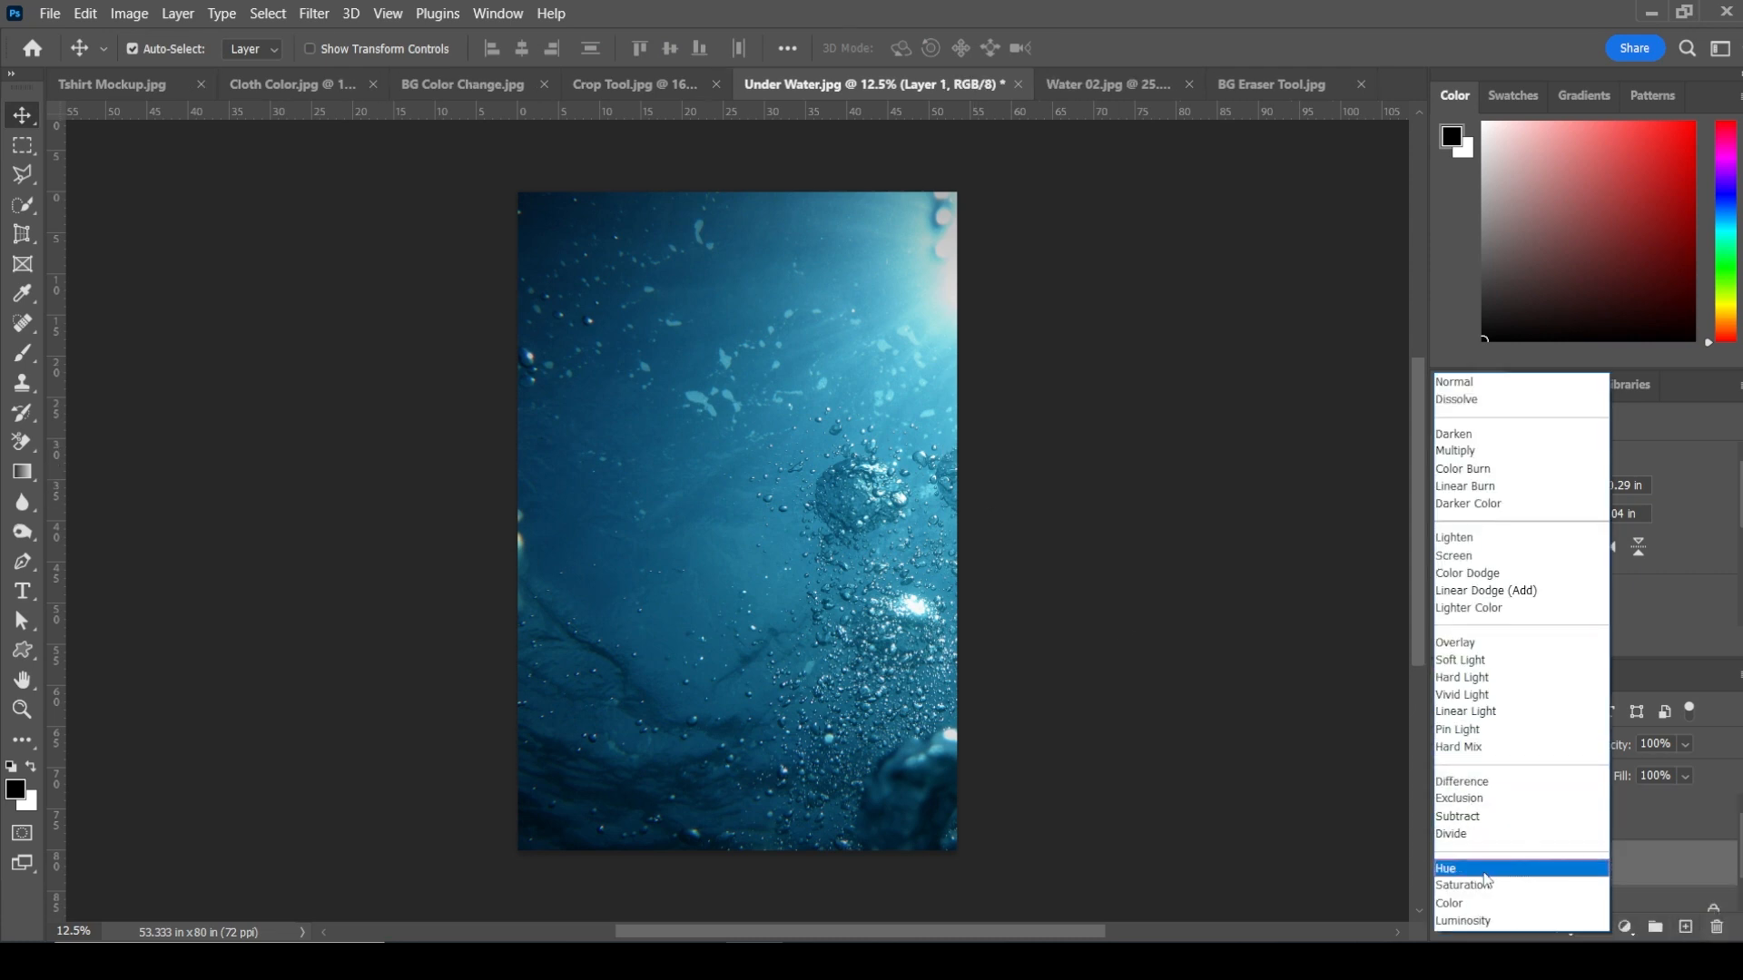
click(1458, 904)
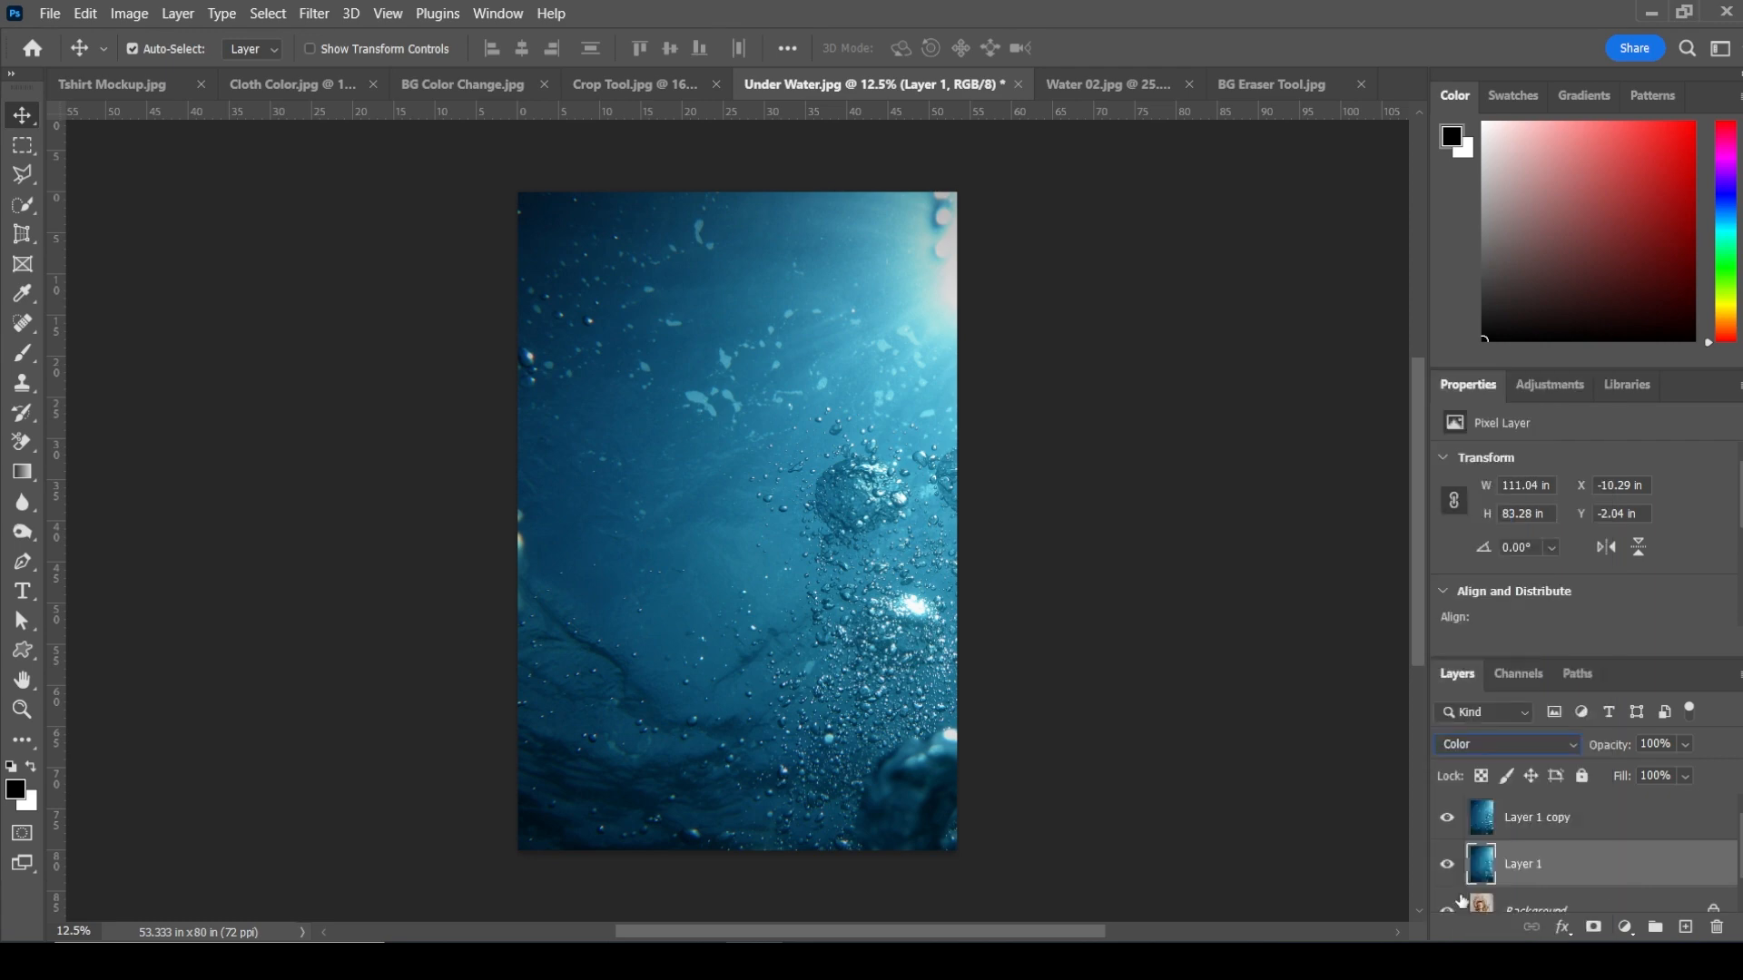
Step: Set the upper water copy layer's blend mode to Hard Light
click(1591, 821)
click(1534, 743)
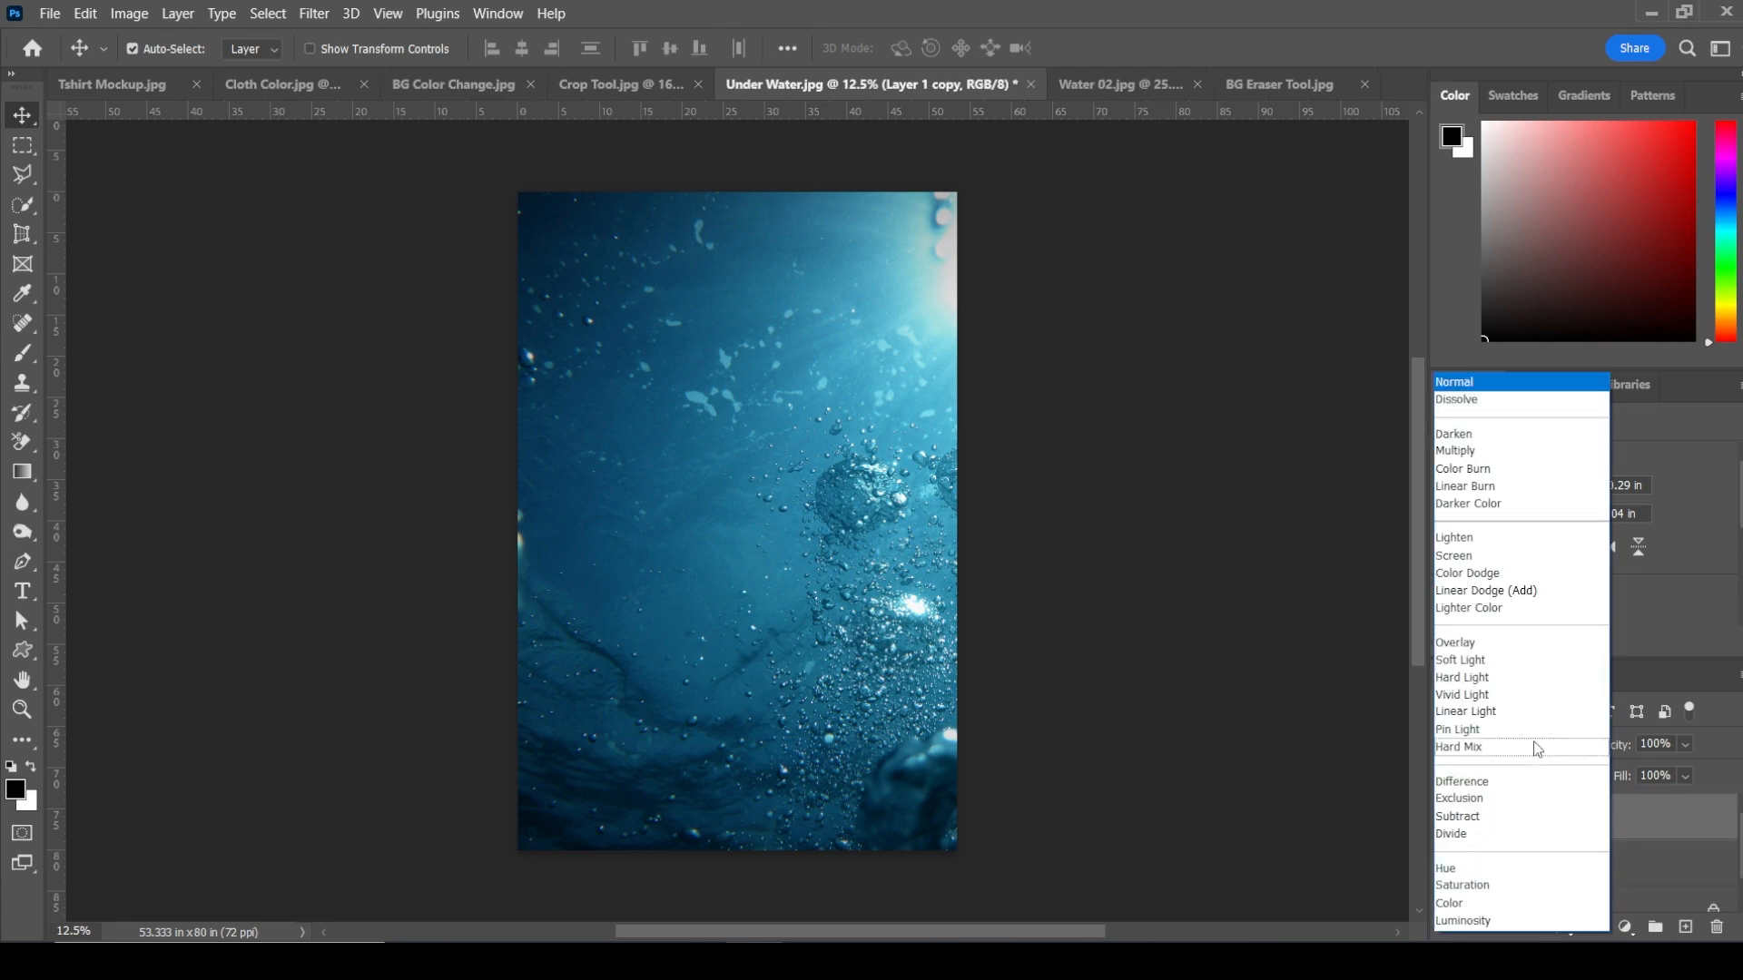
click(1467, 679)
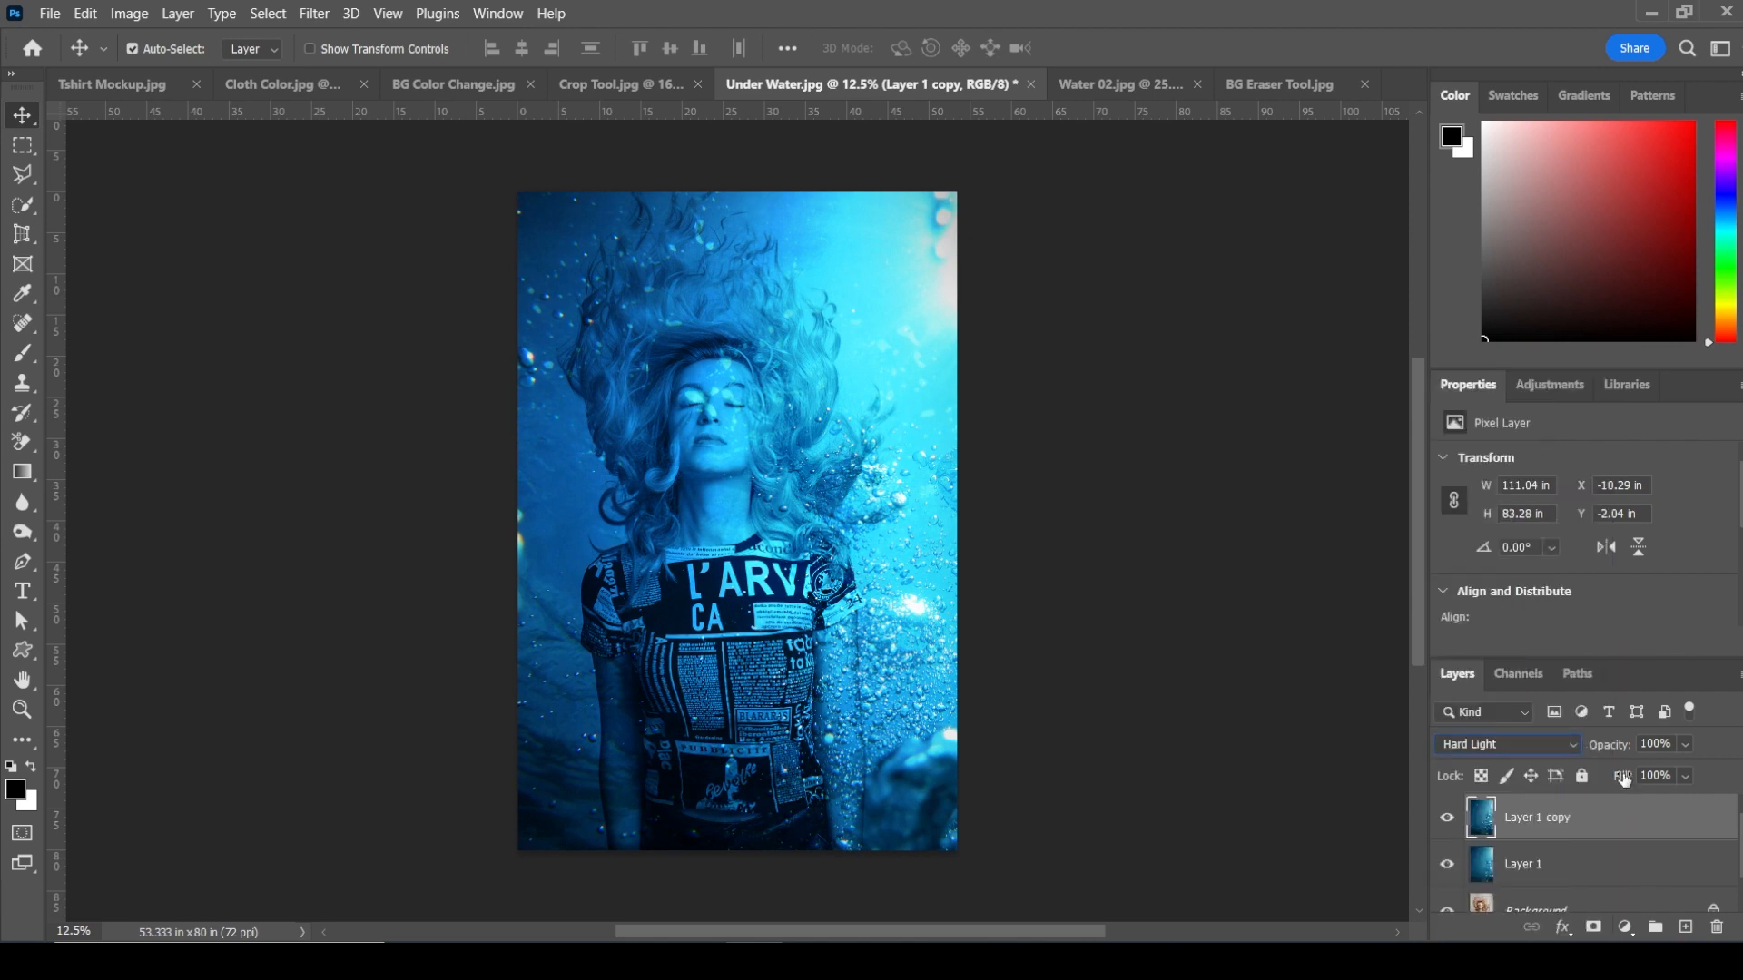
Step: Lower the opacity of the Color-blended water layer to 35%
drag(1624, 778, 1659, 782)
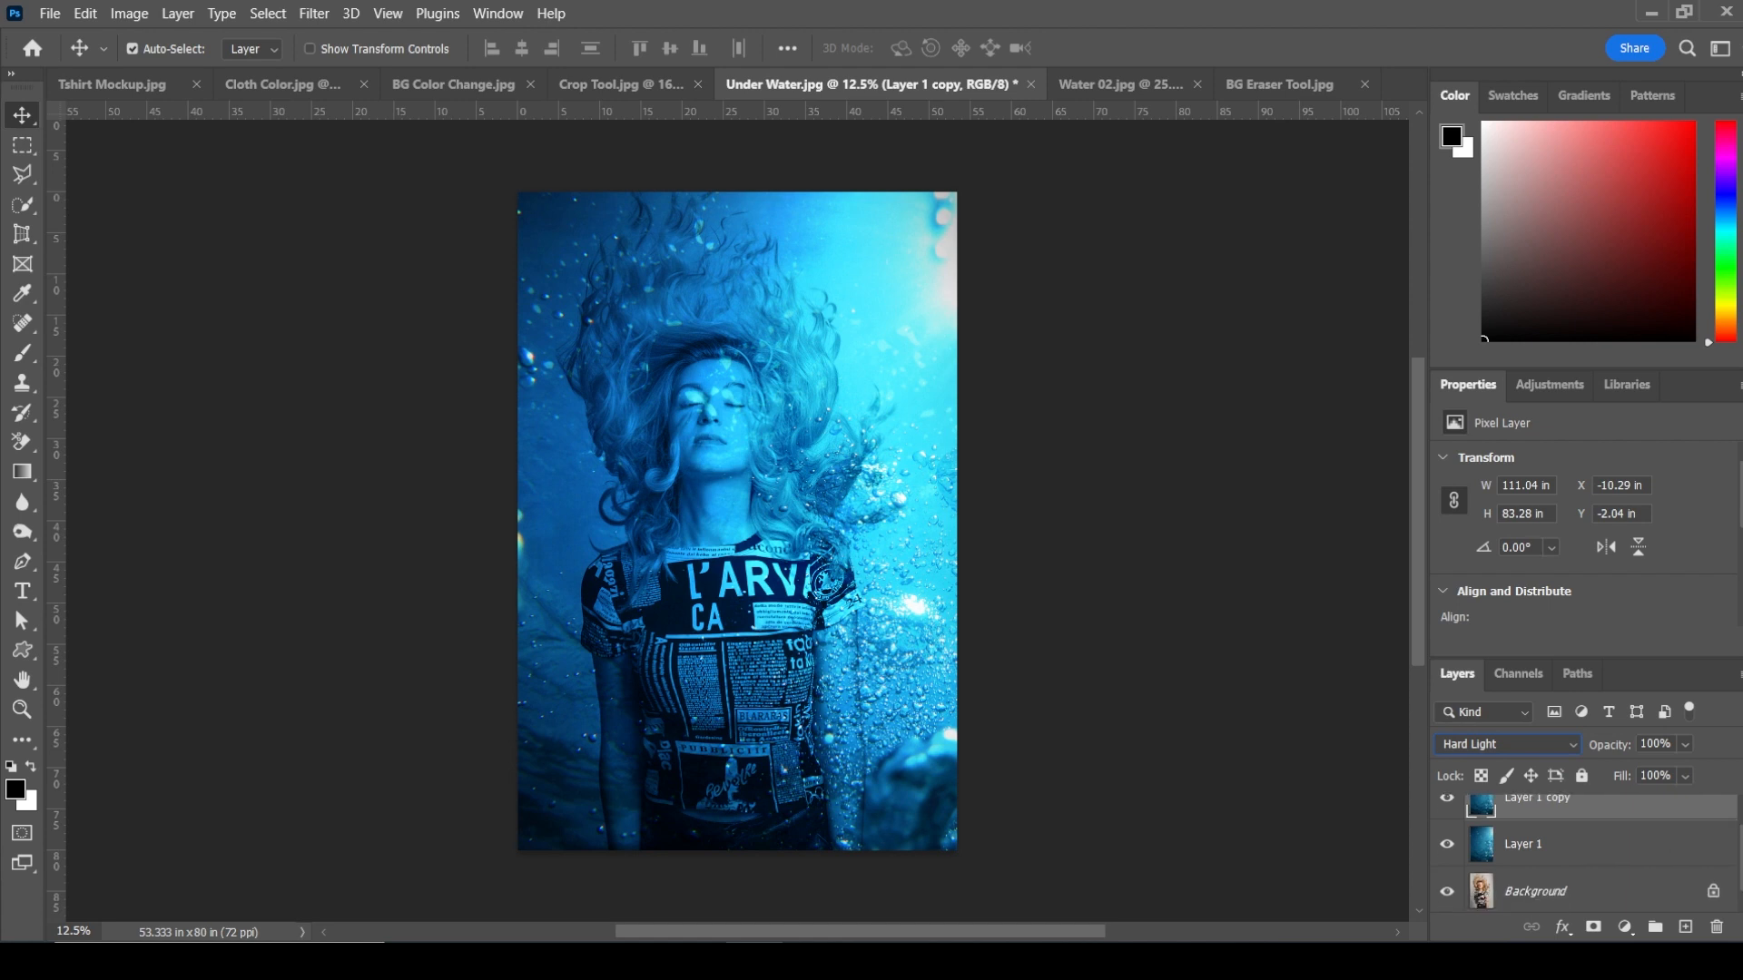
click(1588, 863)
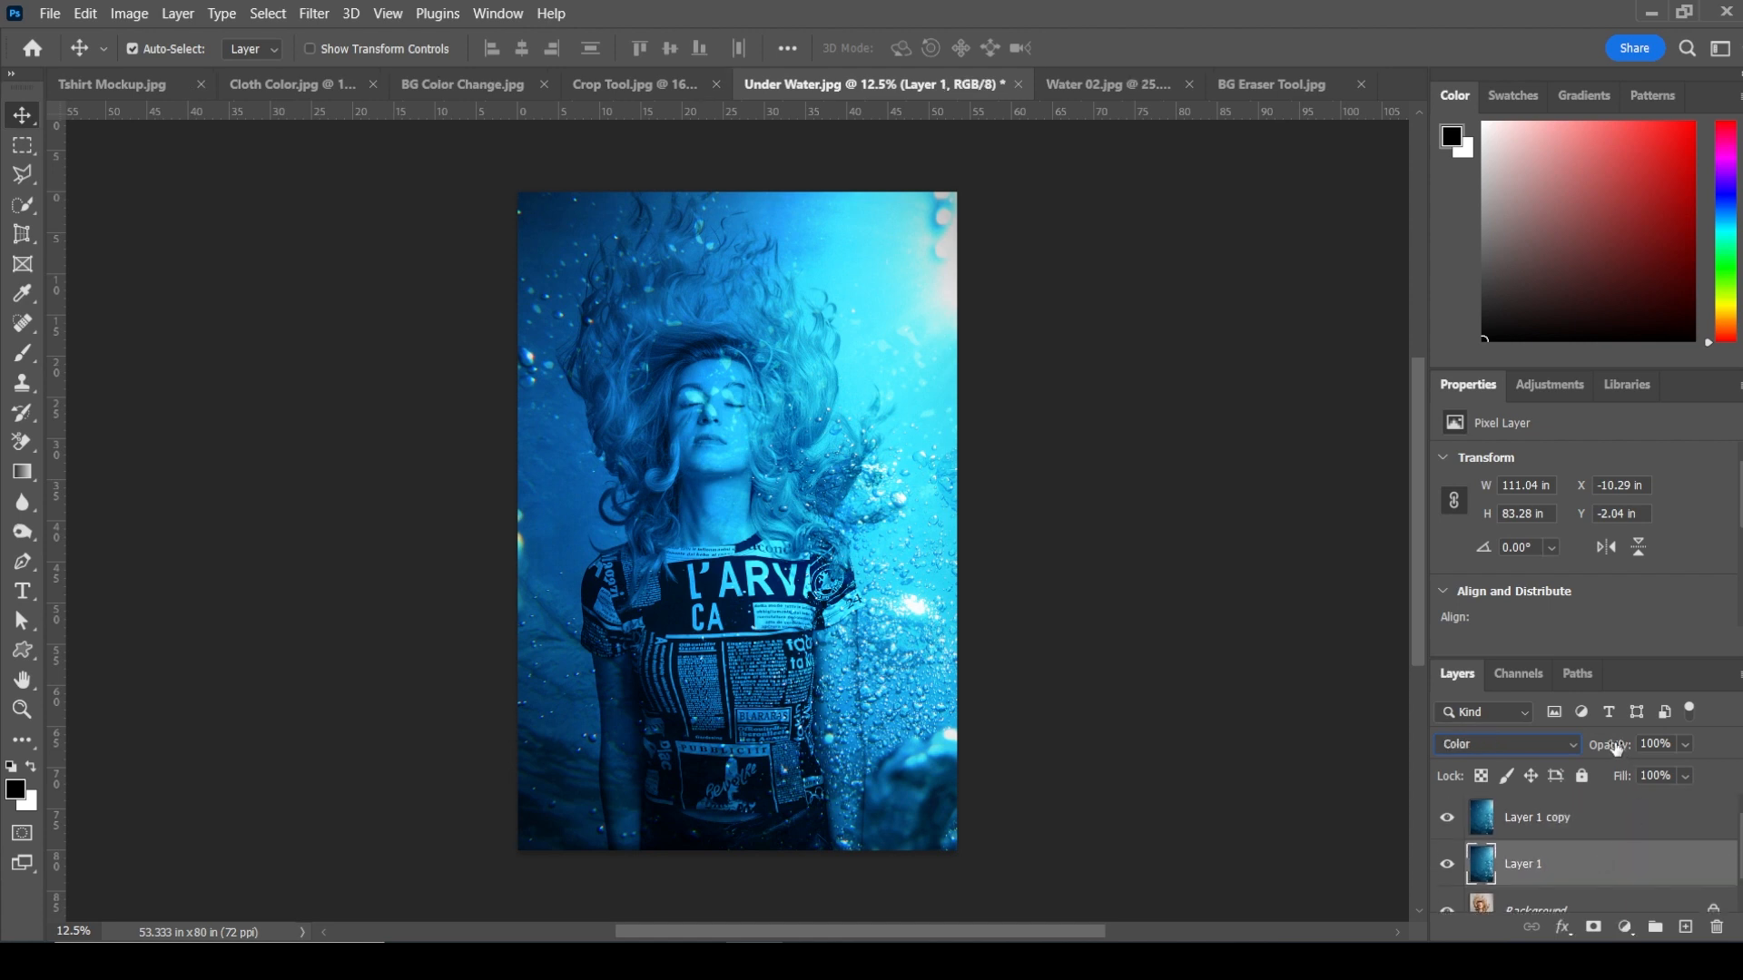
drag(1616, 747, 1540, 755)
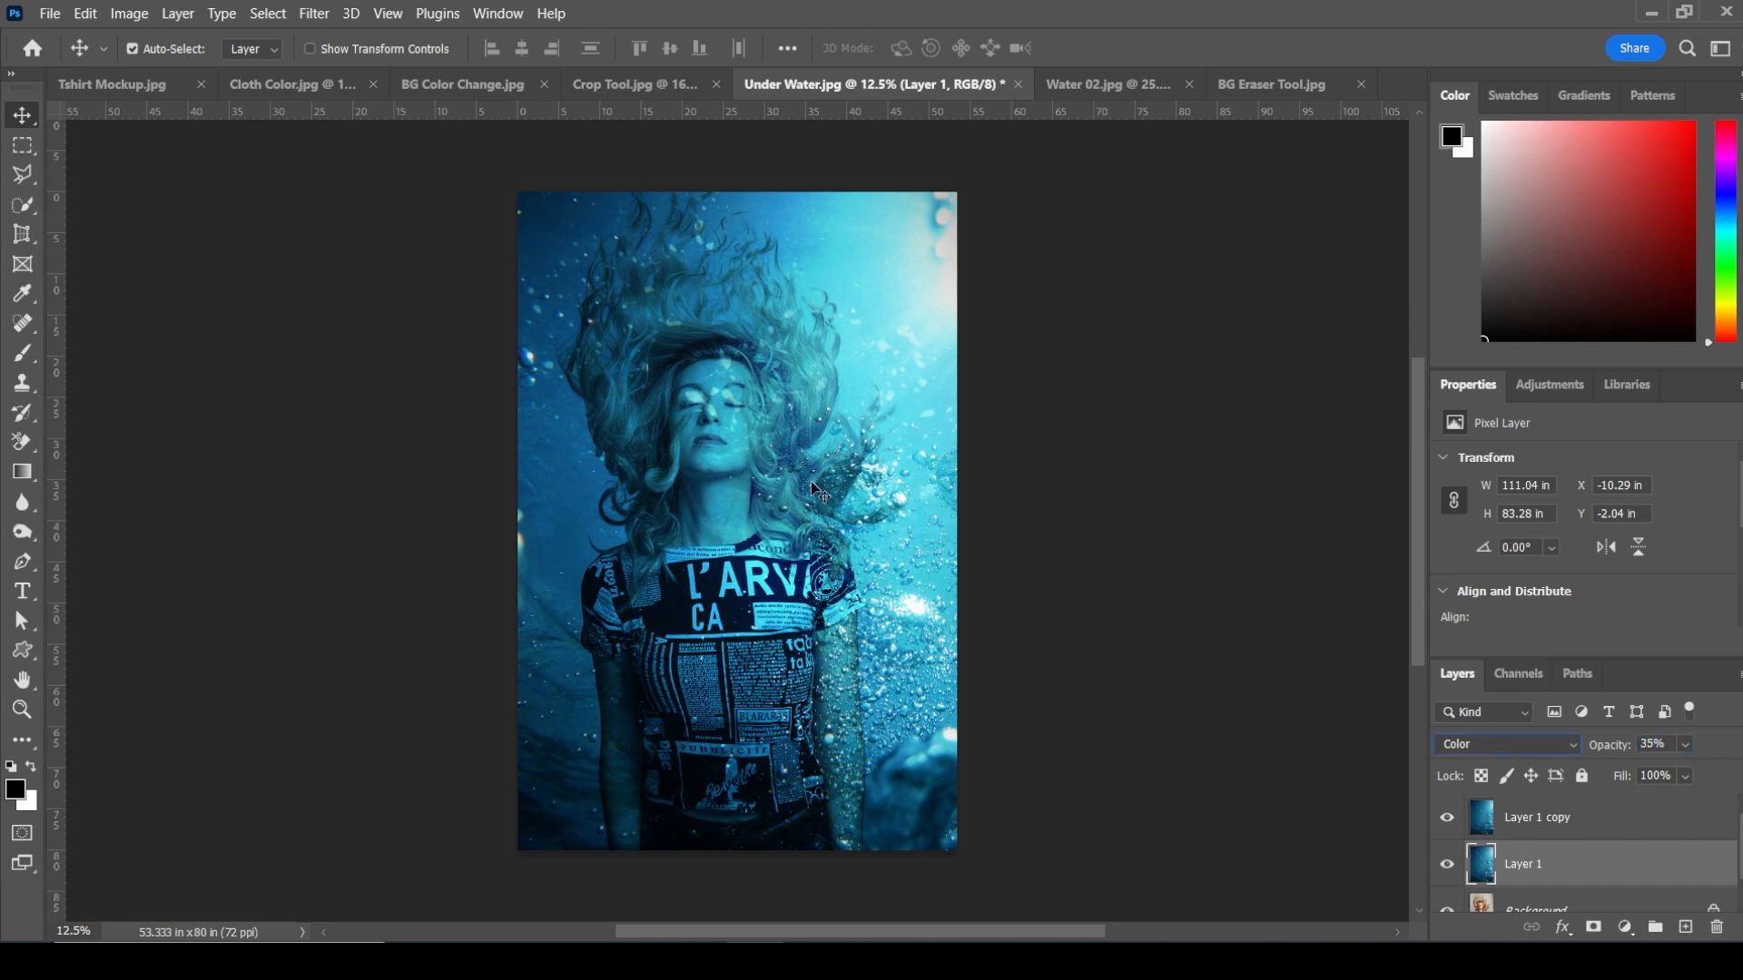
Step: Zoom in on the woman's face to examine the underwater blend
right_click(713, 420)
click(767, 433)
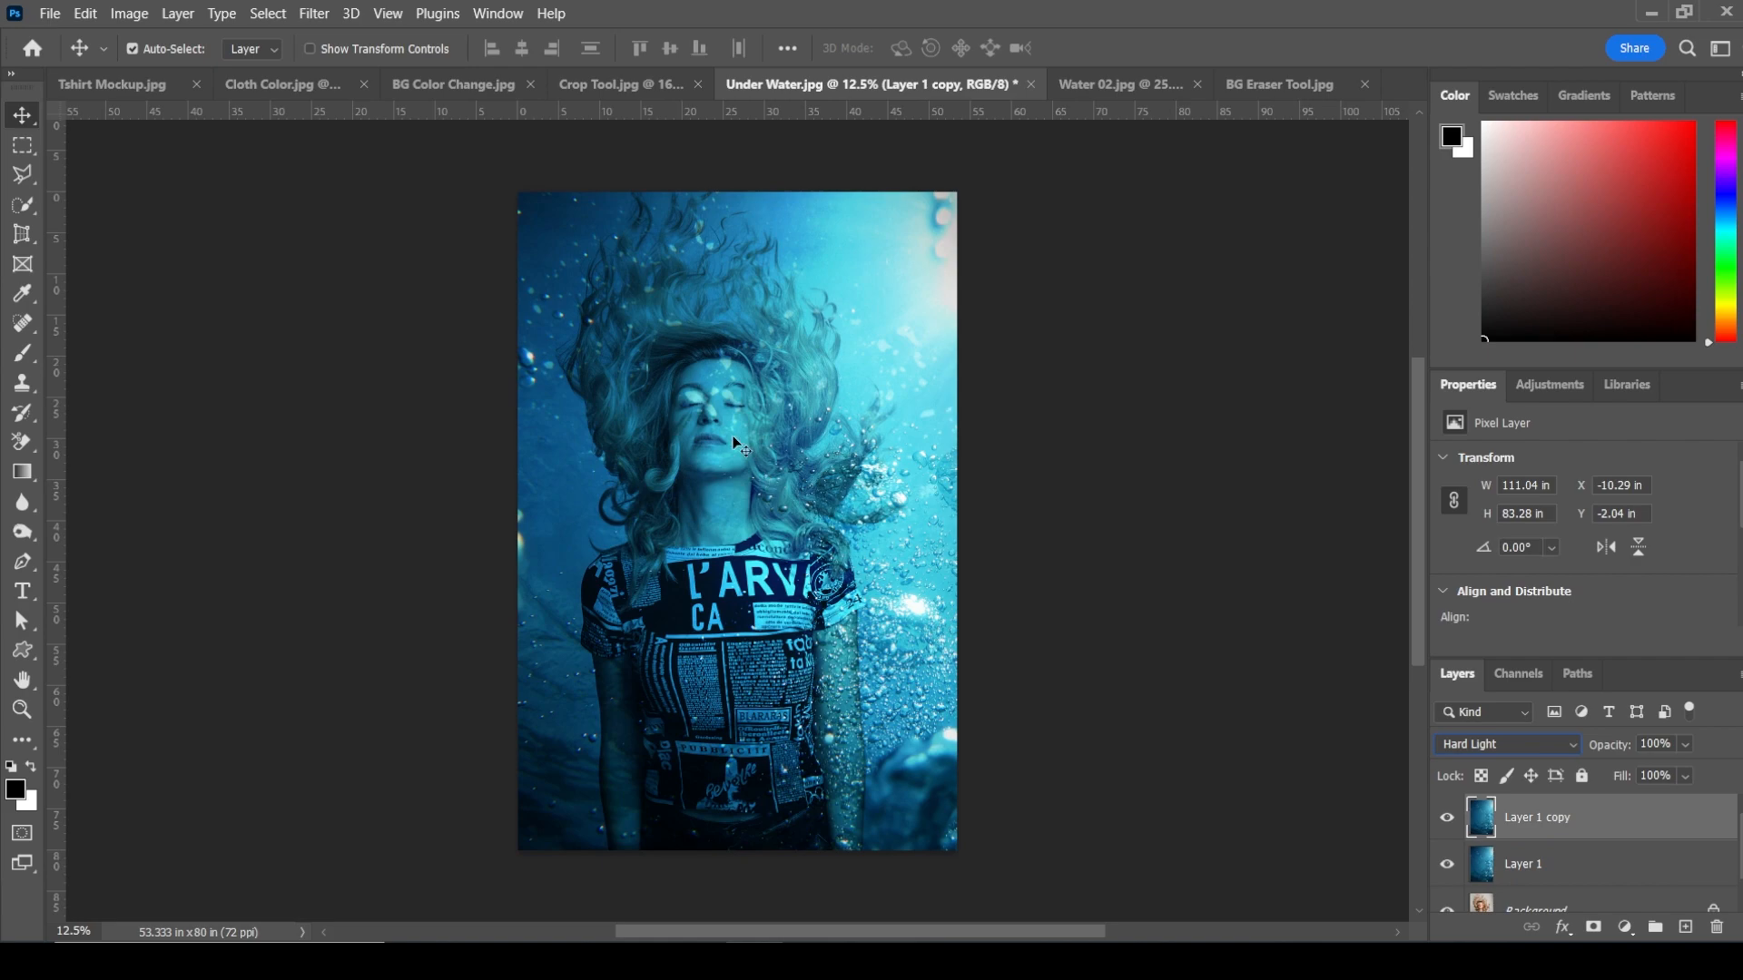
right_click(735, 441)
click(748, 451)
key(z)
right_click(735, 450)
click(781, 453)
drag(781, 453, 829, 493)
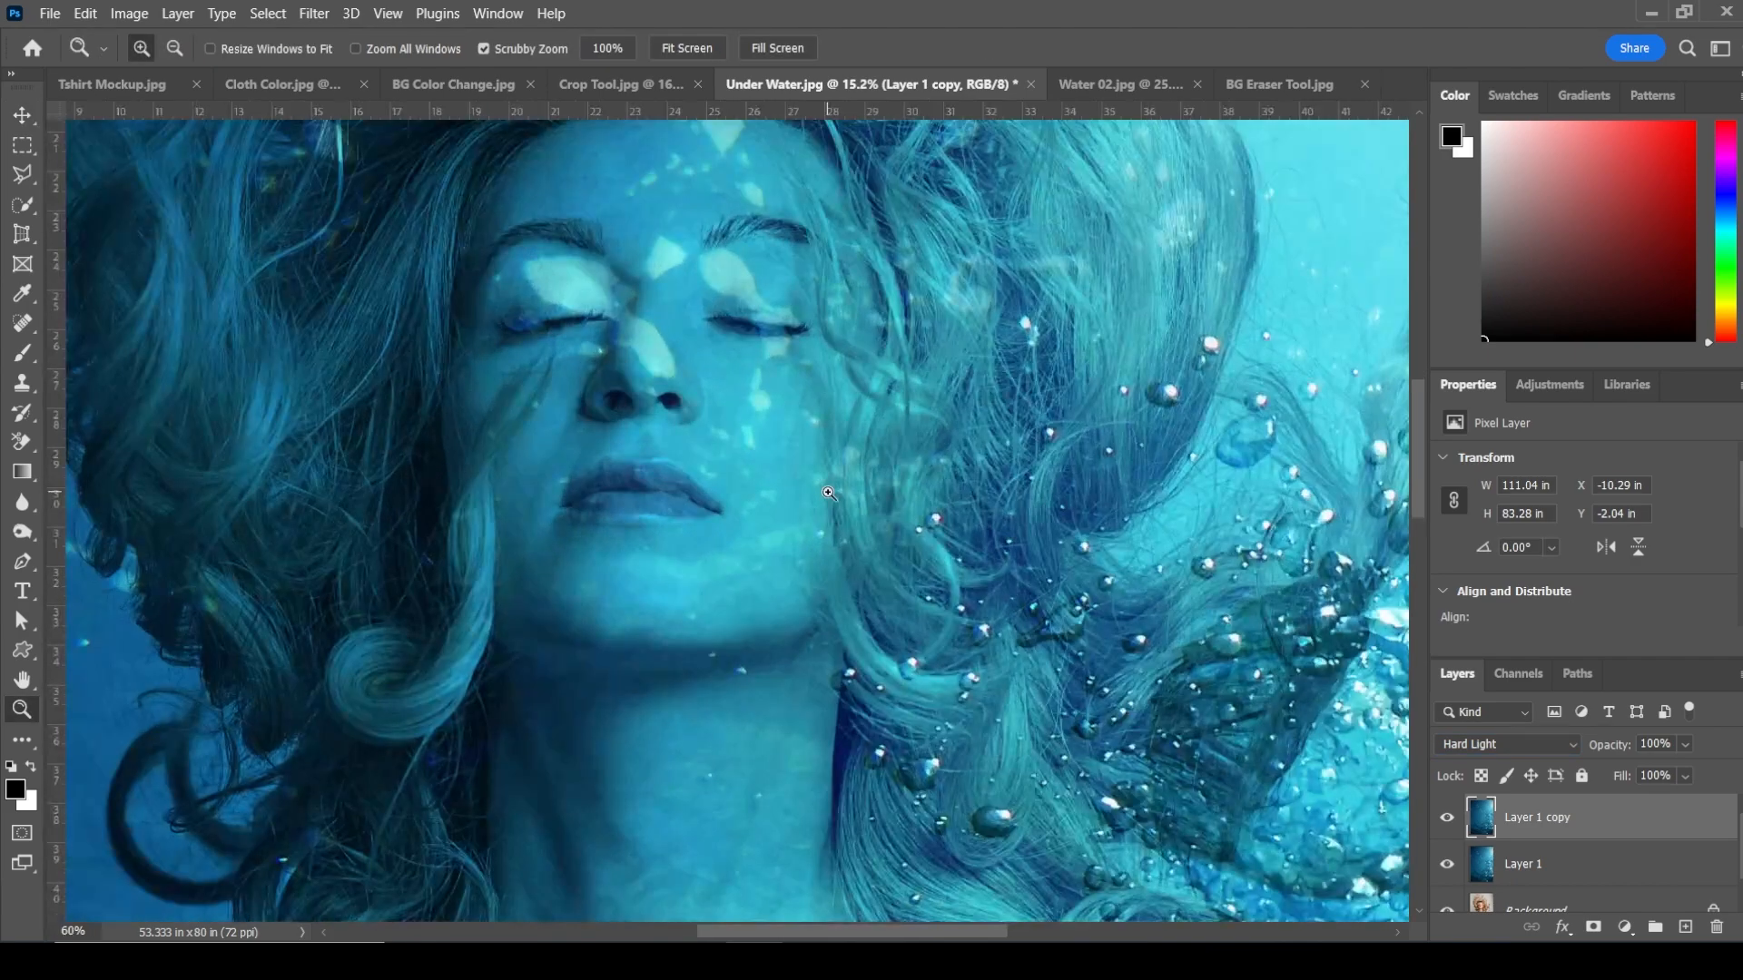
Step: Pan across the zoomed image and refit it to inspect the hair, shirt and bubbles
drag(939, 694, 750, 175)
drag(835, 776, 640, 141)
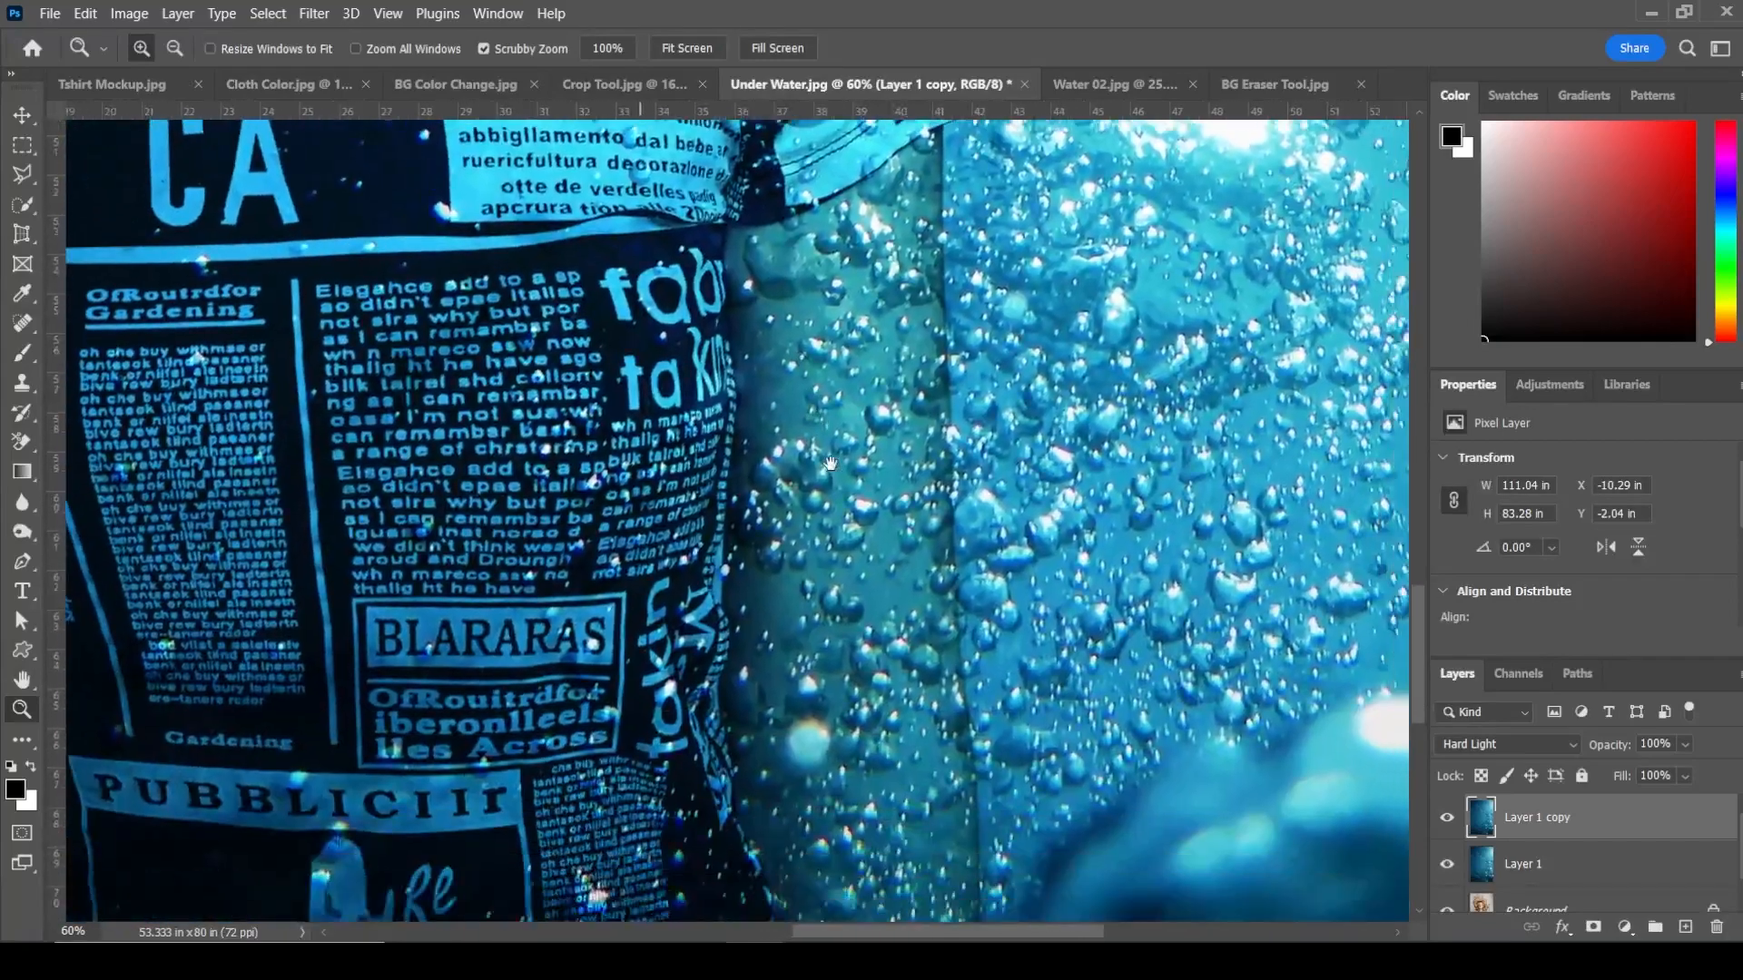
drag(554, 776, 883, 362)
drag(751, 588, 968, 797)
drag(998, 154, 1335, 908)
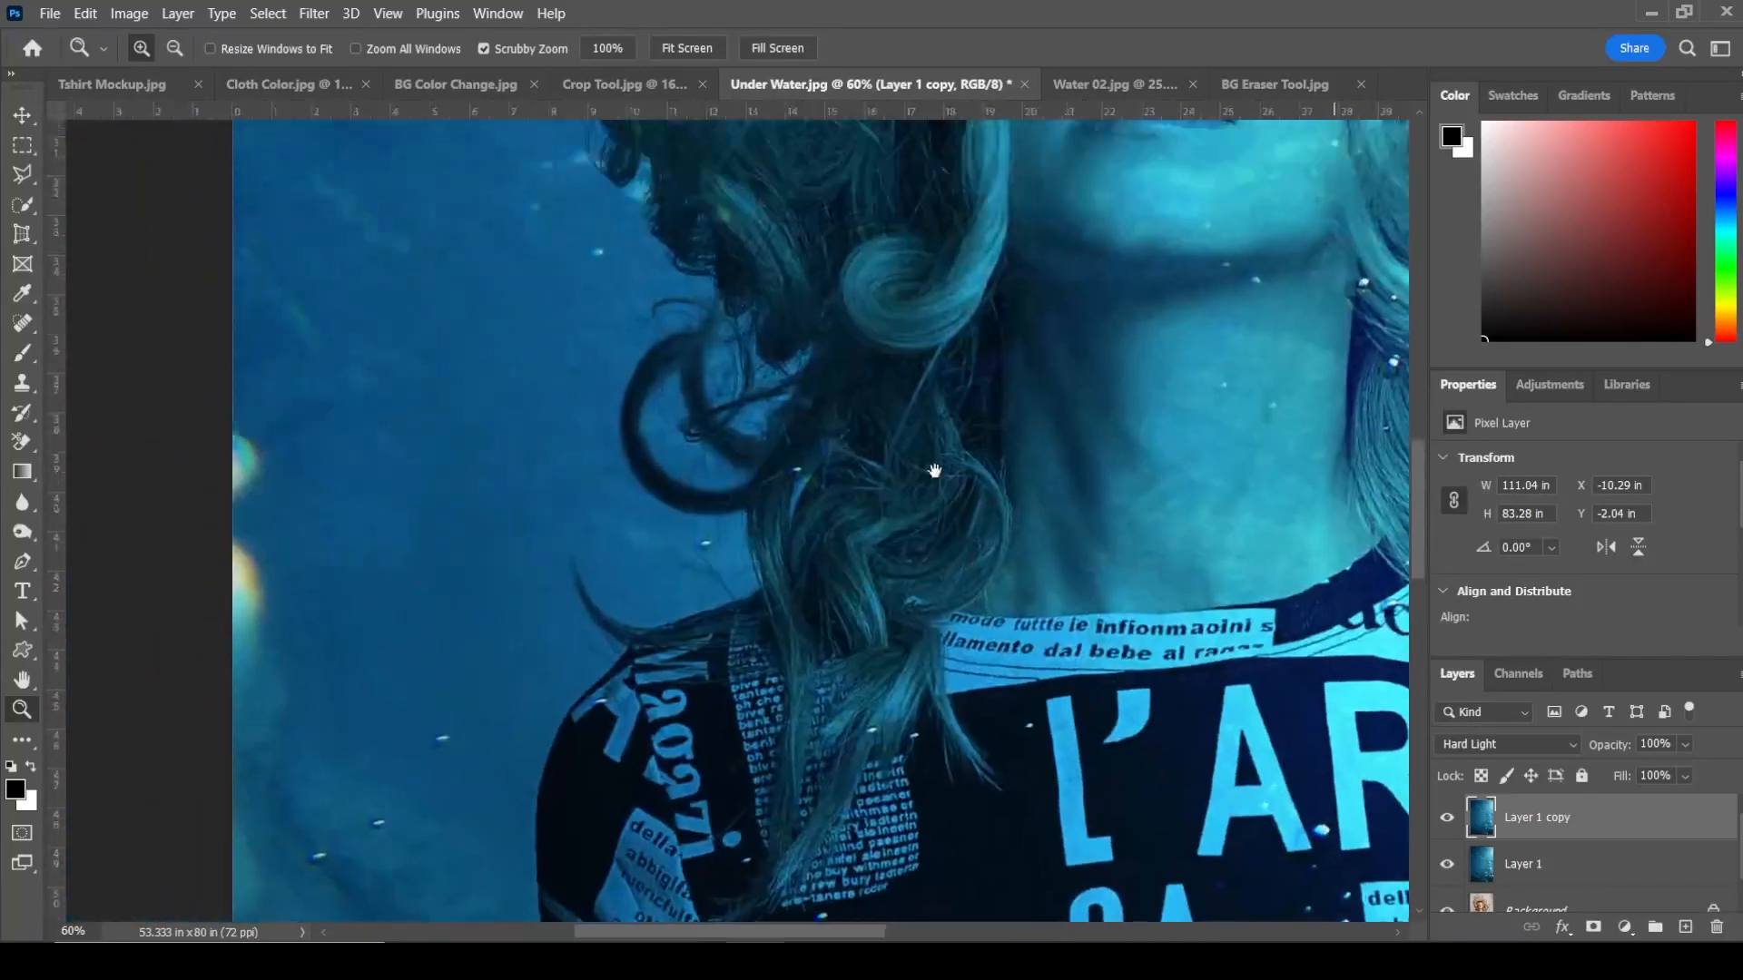
drag(934, 470, 751, 387)
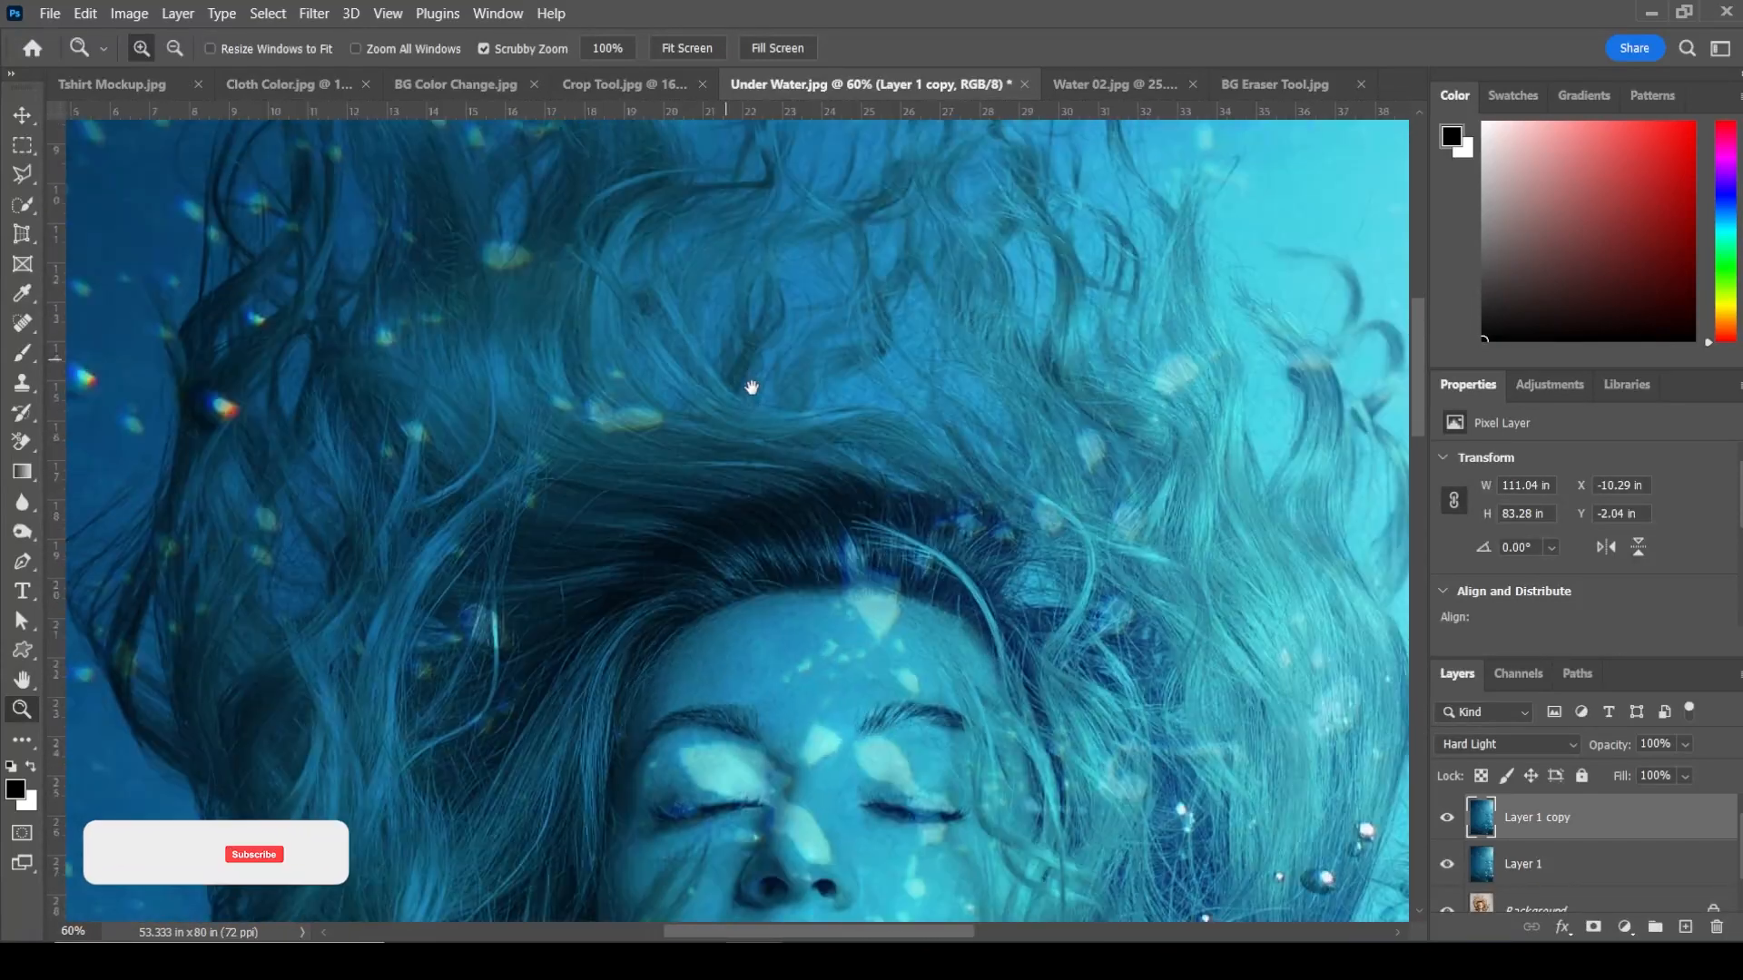
mouse_move(1022, 662)
mouse_down()
mouse_move(754, 387)
mouse_move(801, 713)
mouse_up()
drag(764, 245, 837, 657)
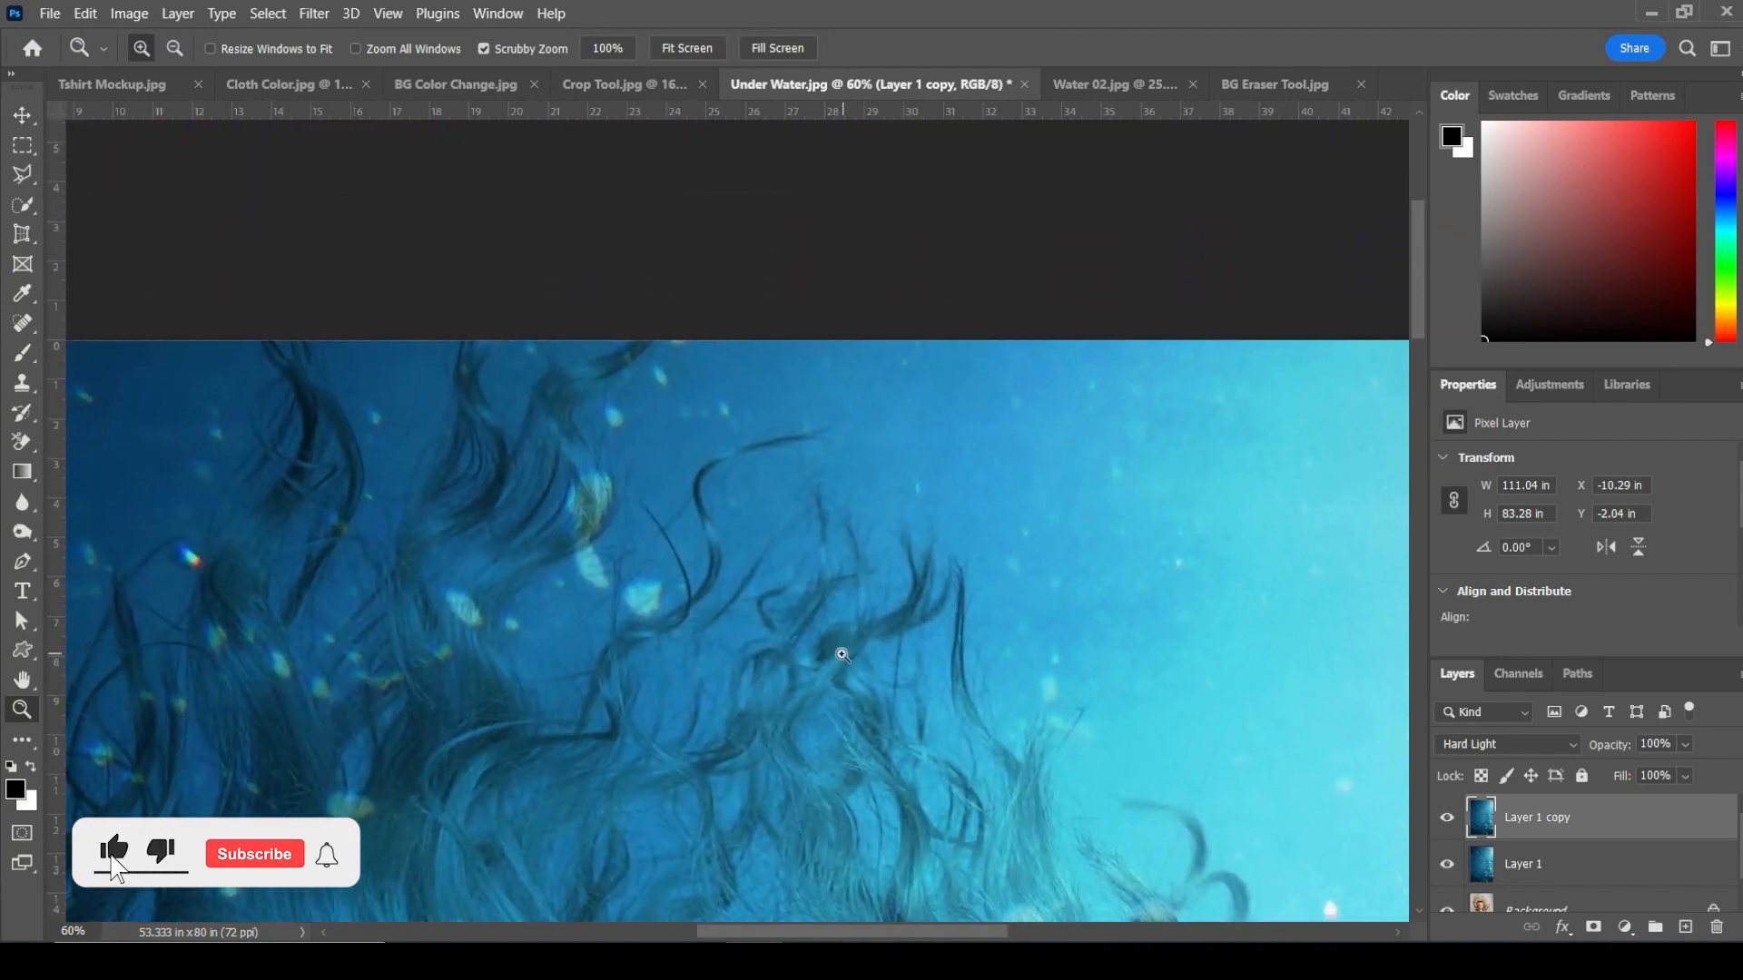
right_click(761, 567)
click(789, 584)
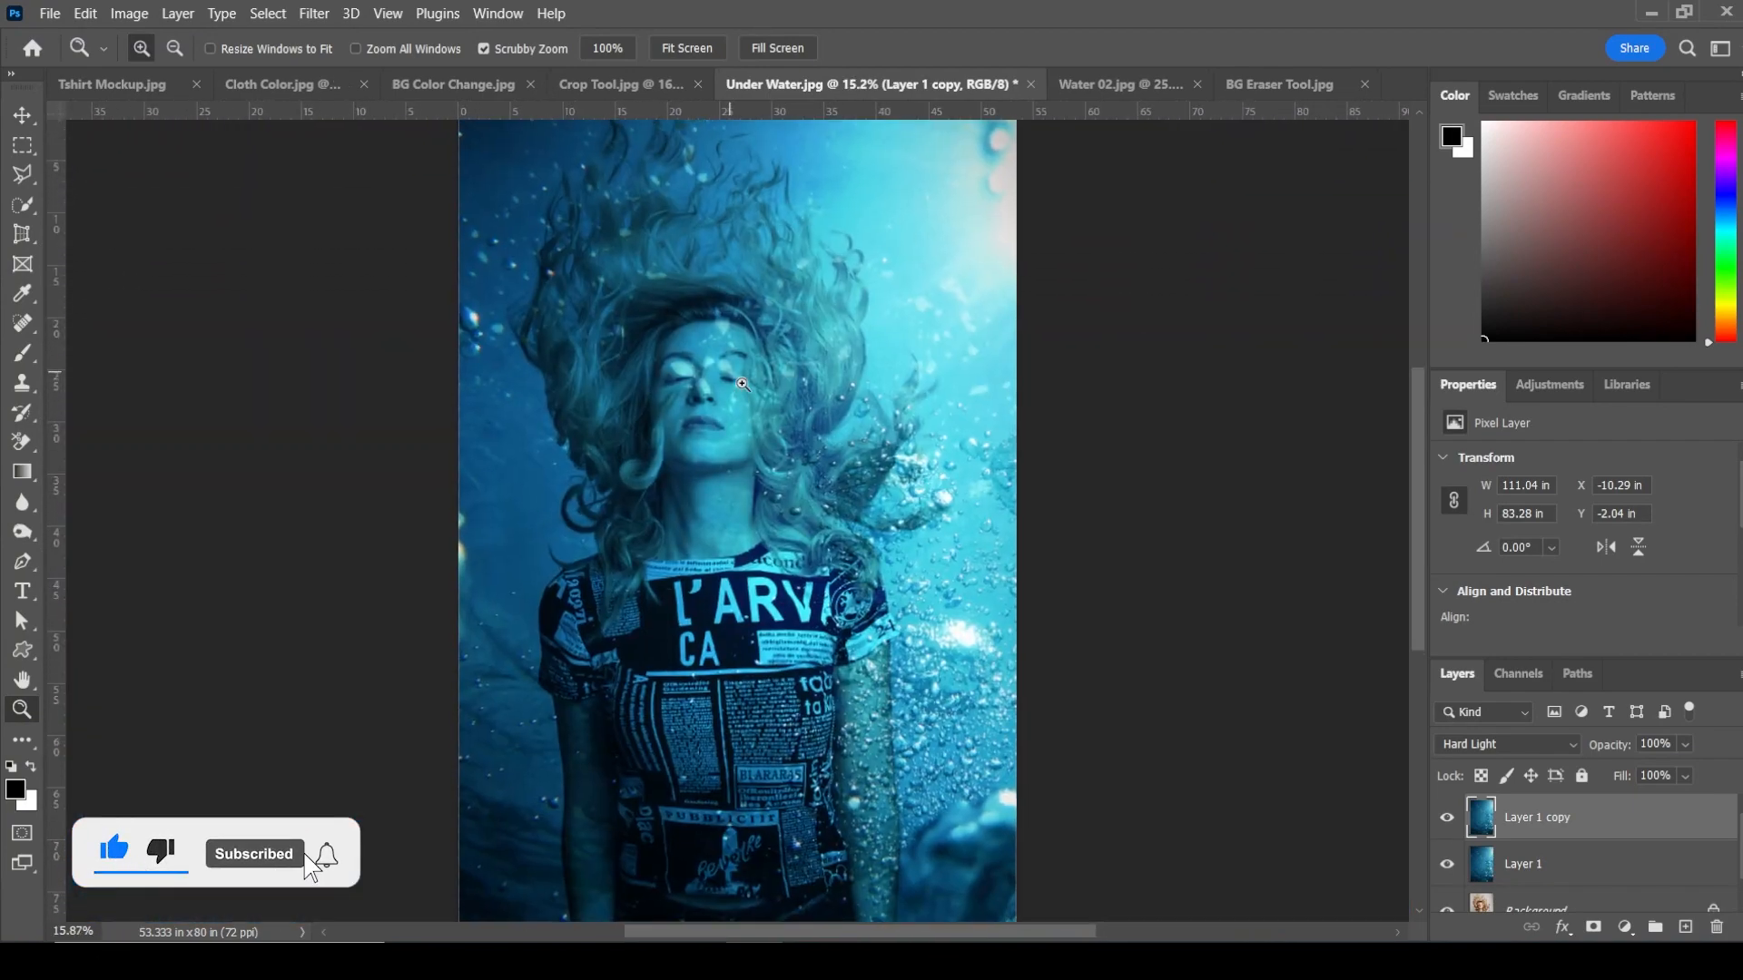
drag(742, 384, 742, 384)
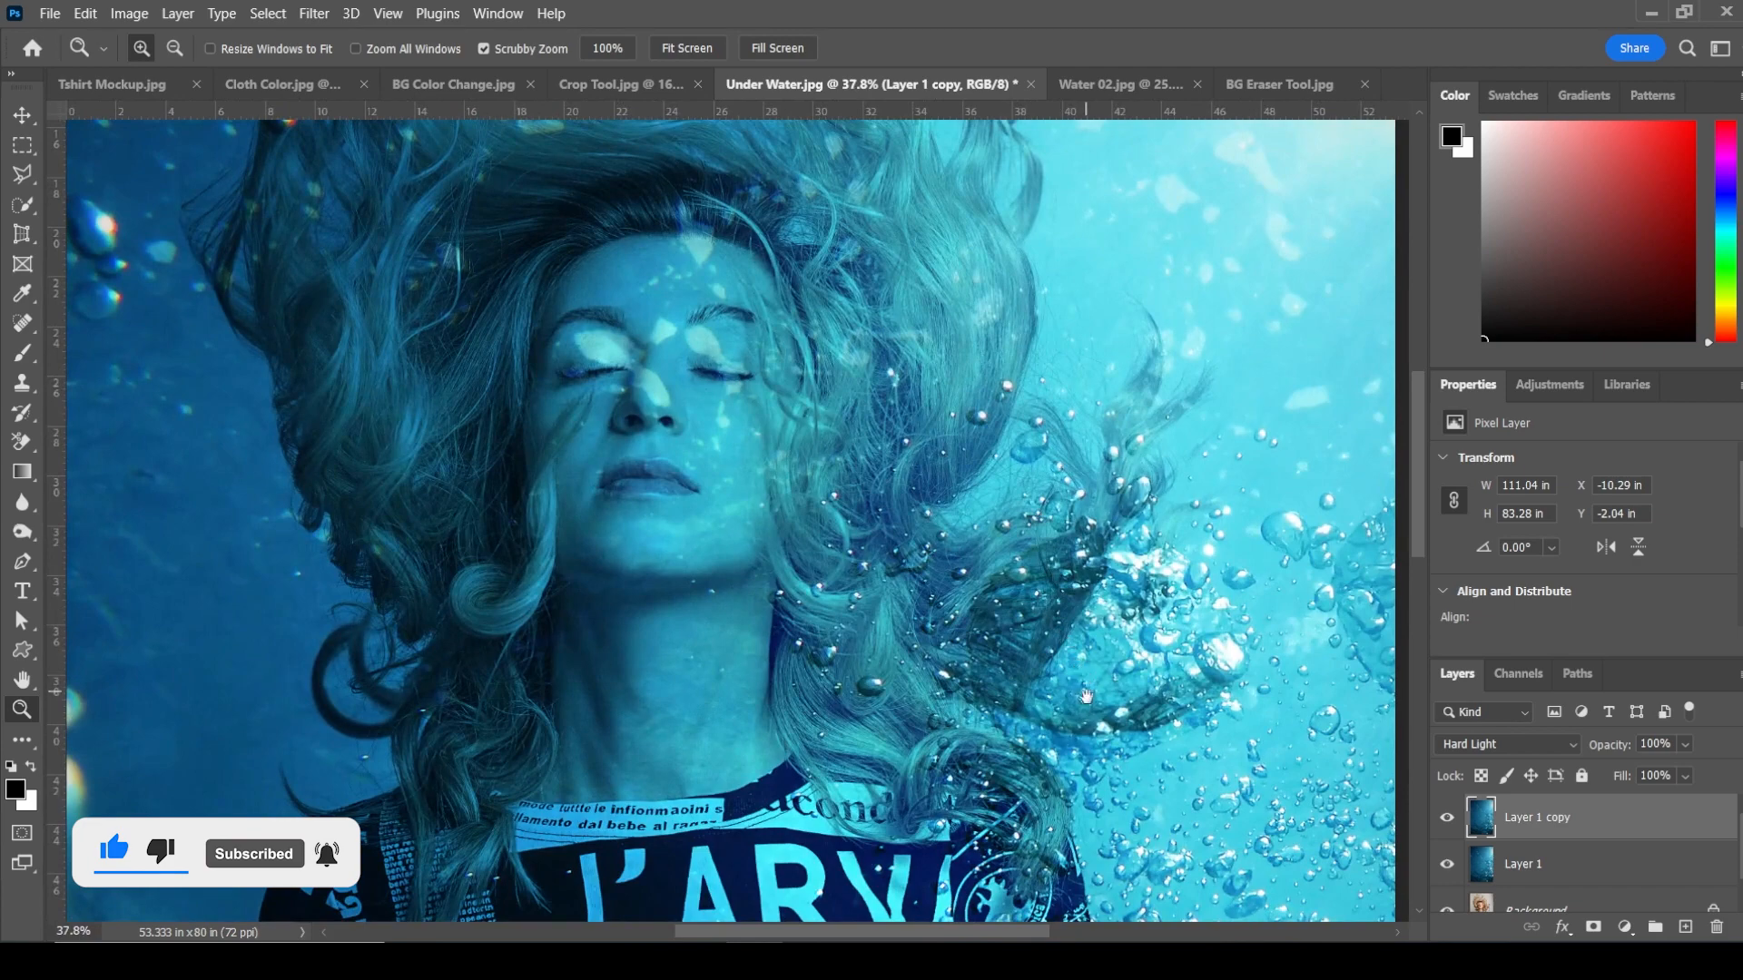
Step: Zoom in on the shirt and bubbles, then fit the underwater image back to the screen
drag(1087, 695, 963, 313)
drag(926, 694, 896, 203)
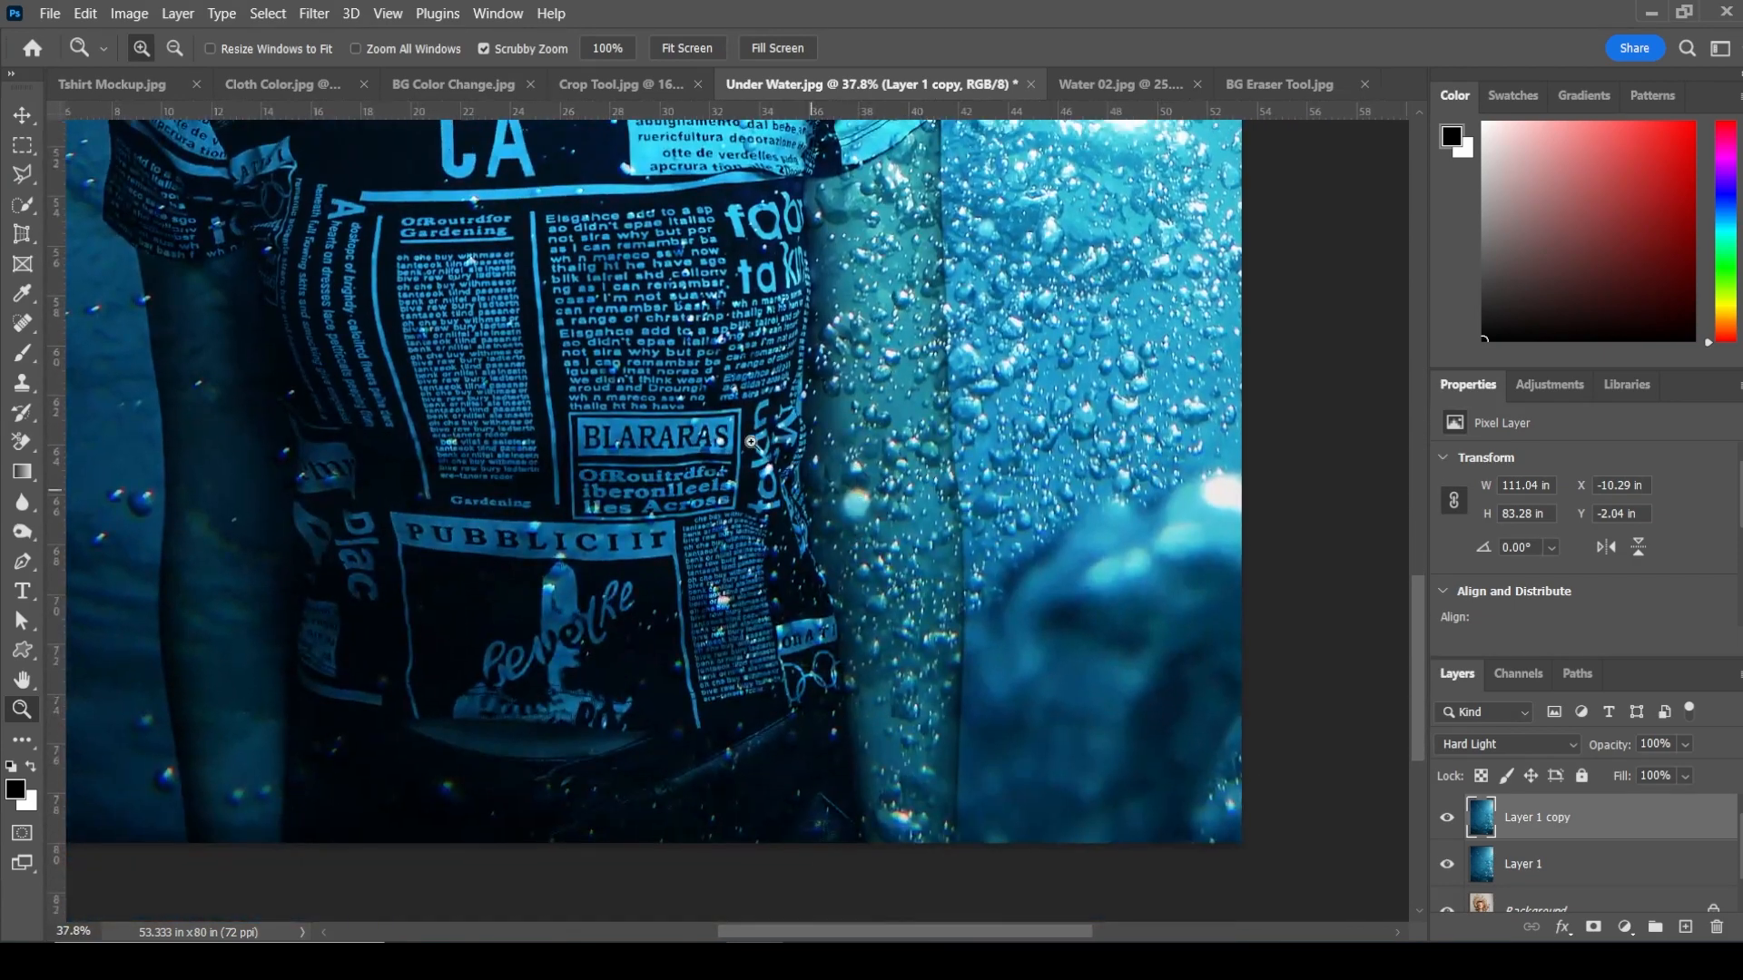
key(ctrl+0)
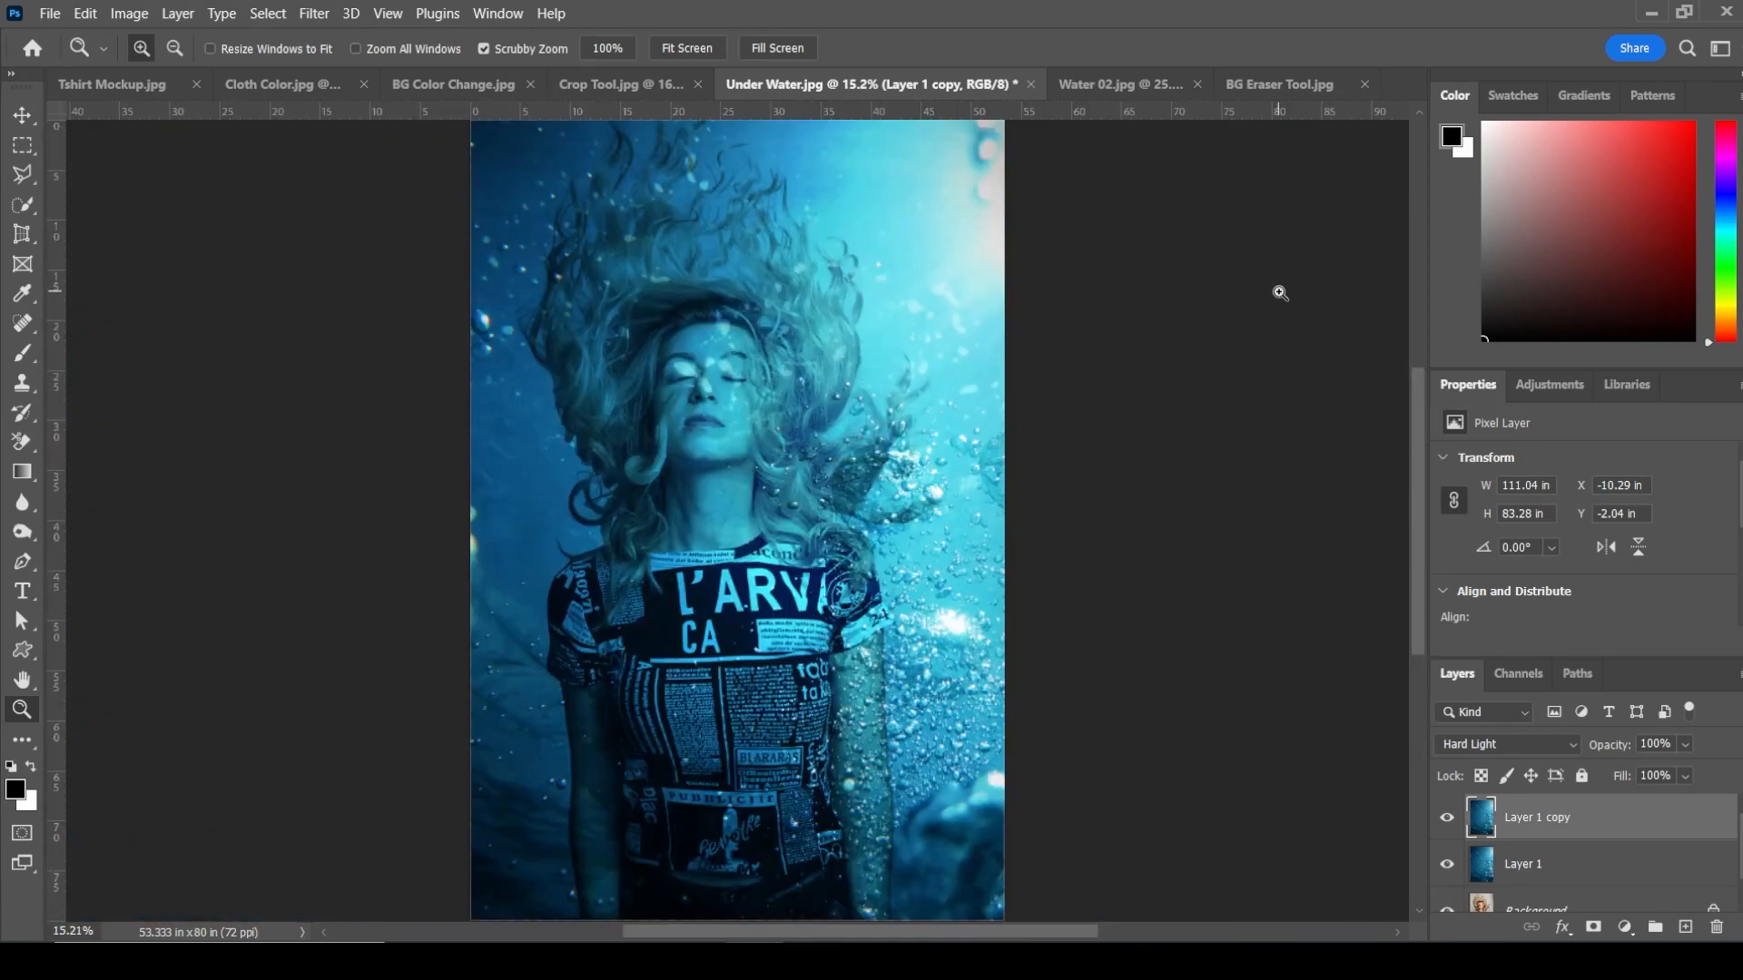
Step: Switch to the BG Eraser Tool image and choose the Background Eraser Tool with Discontiguous limits
click(1261, 83)
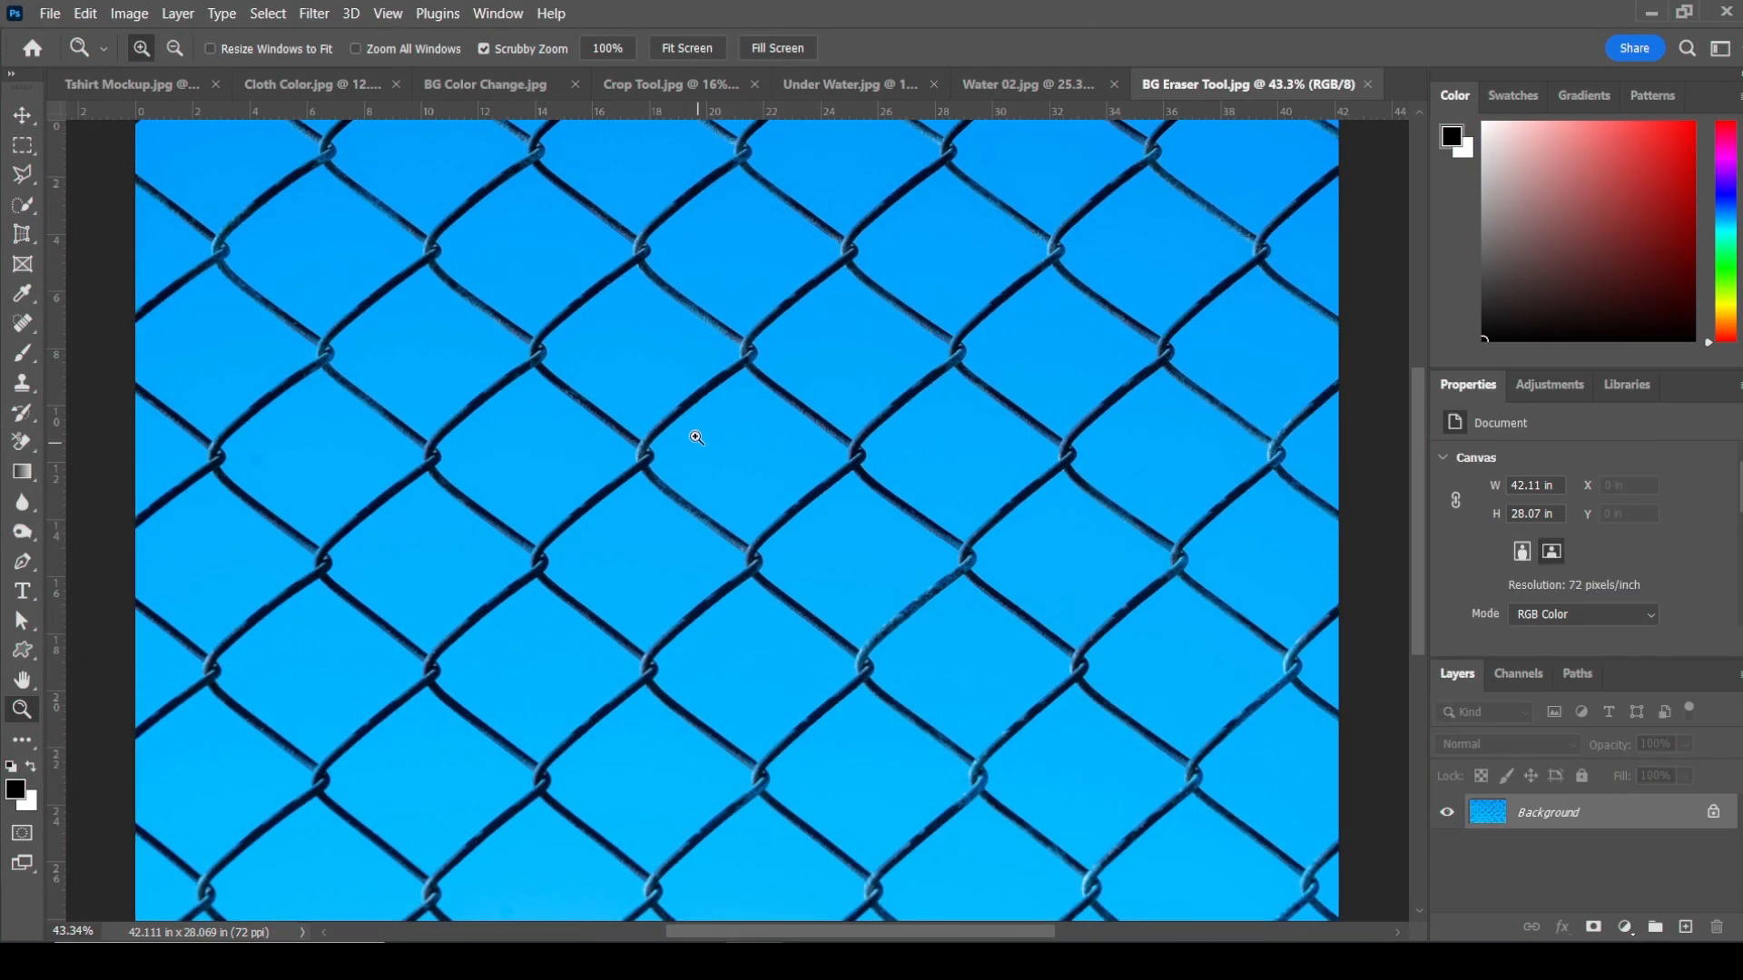
right_click(695, 390)
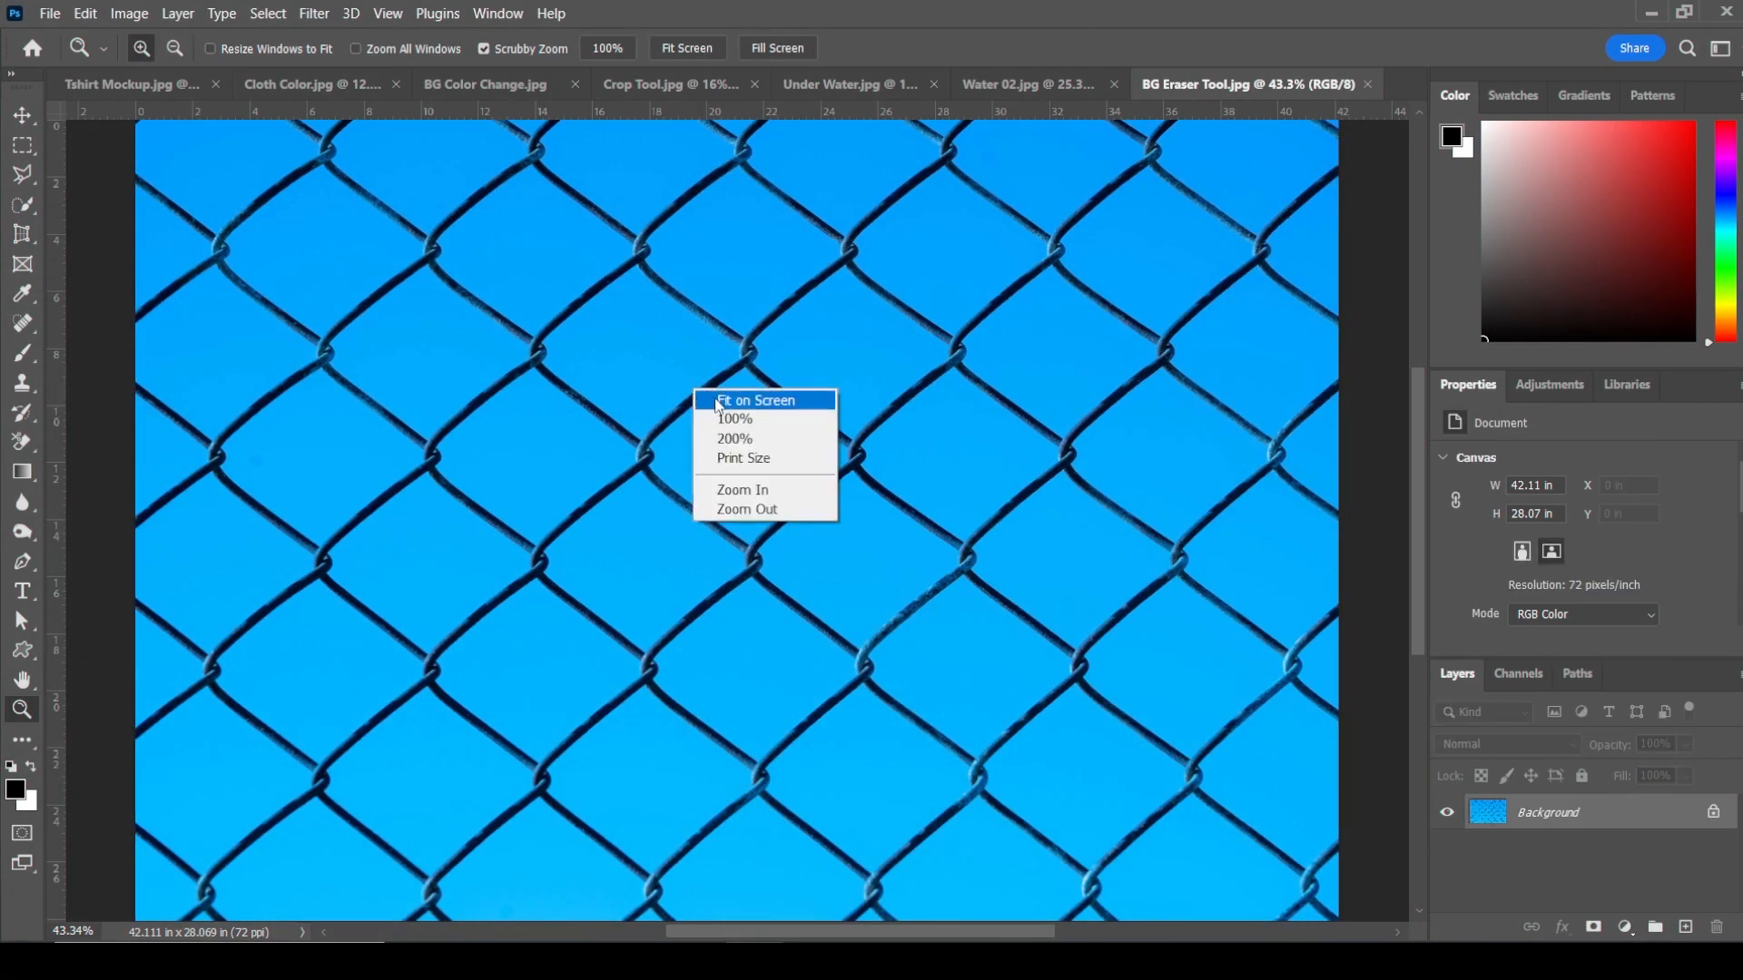
click(719, 403)
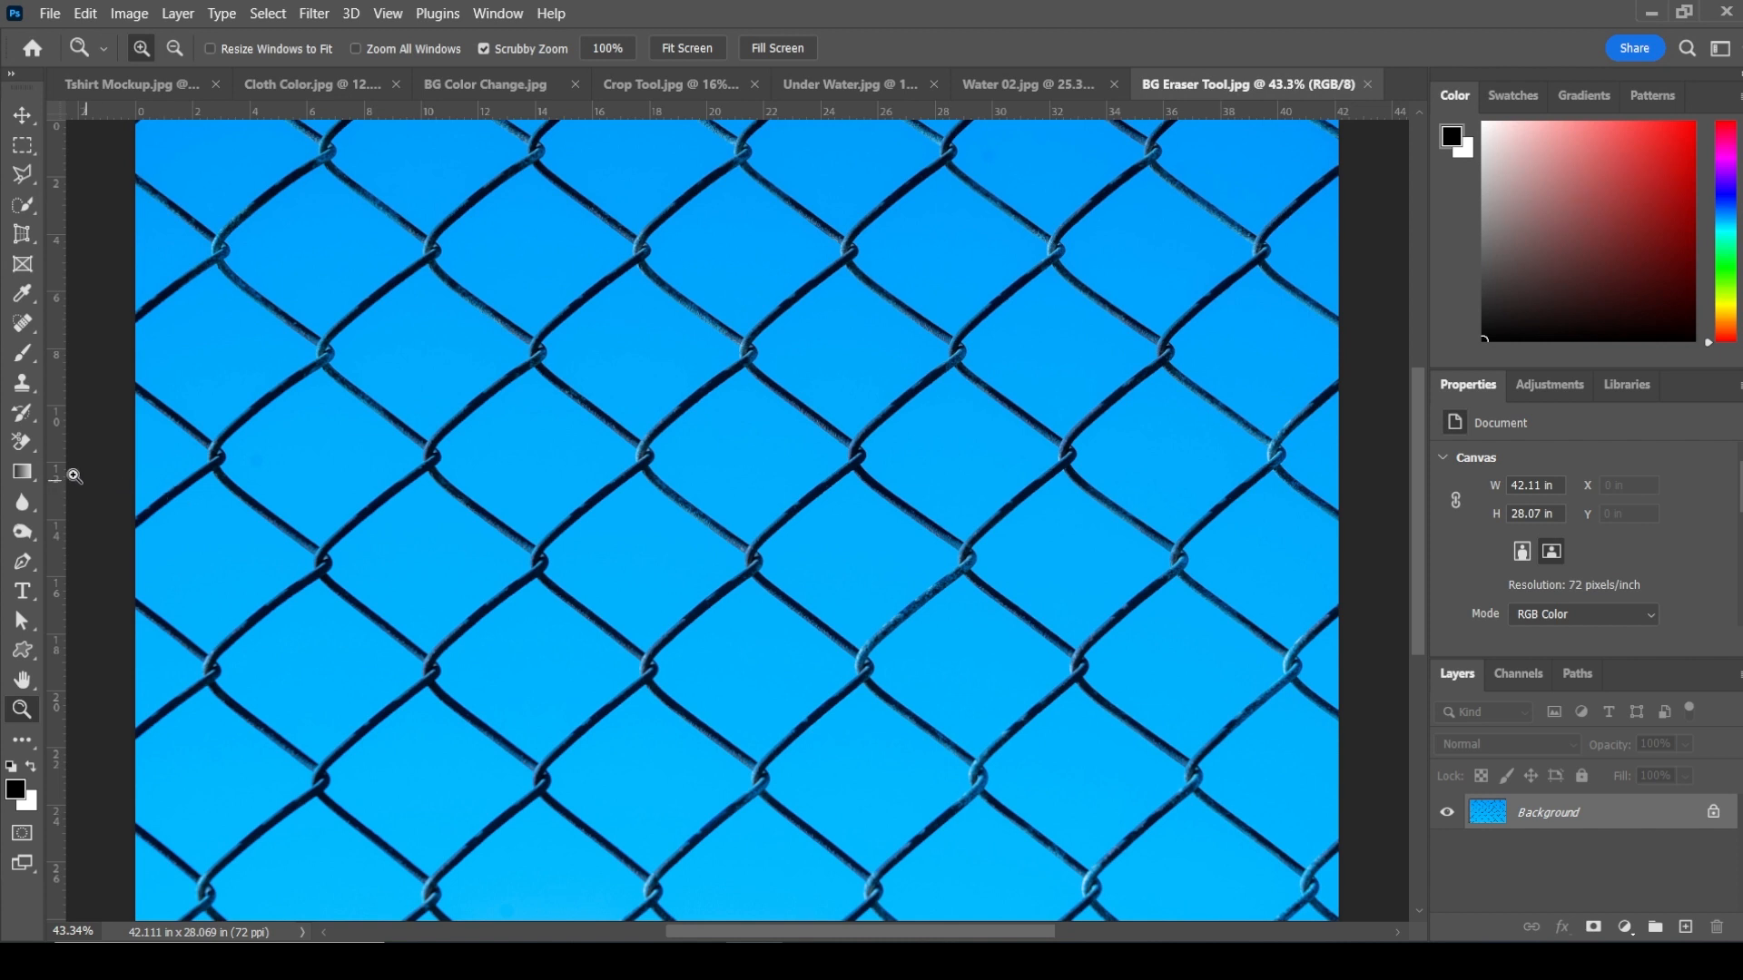
click(30, 440)
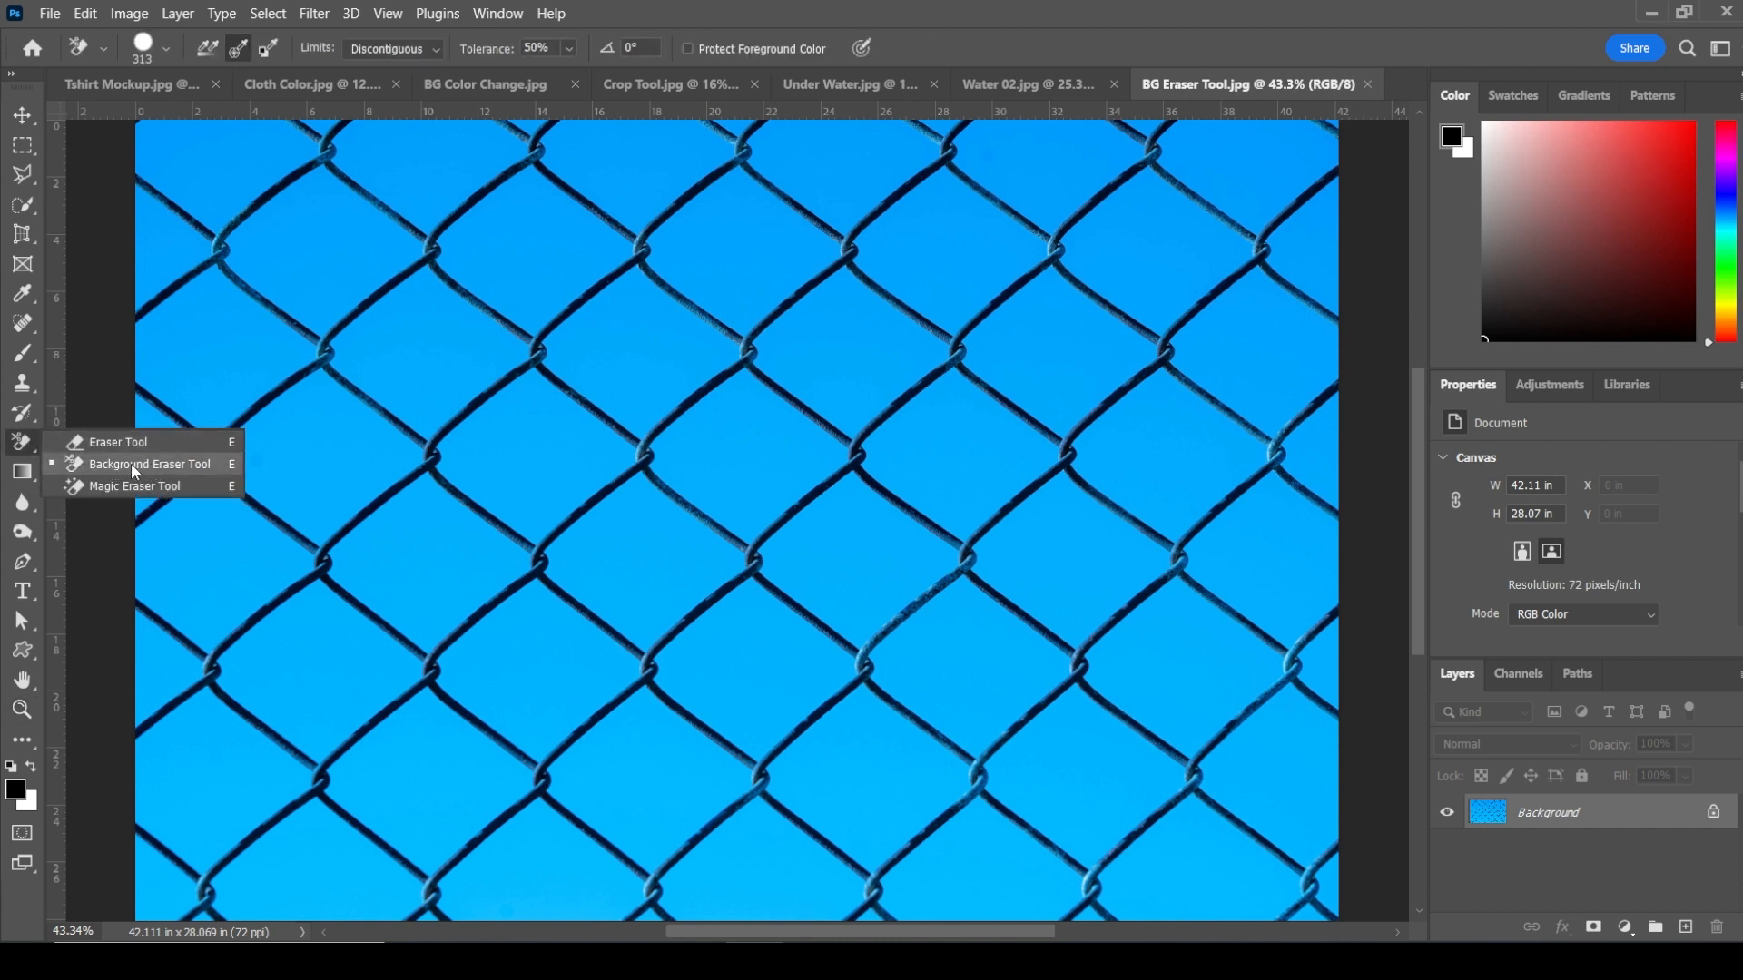
click(147, 464)
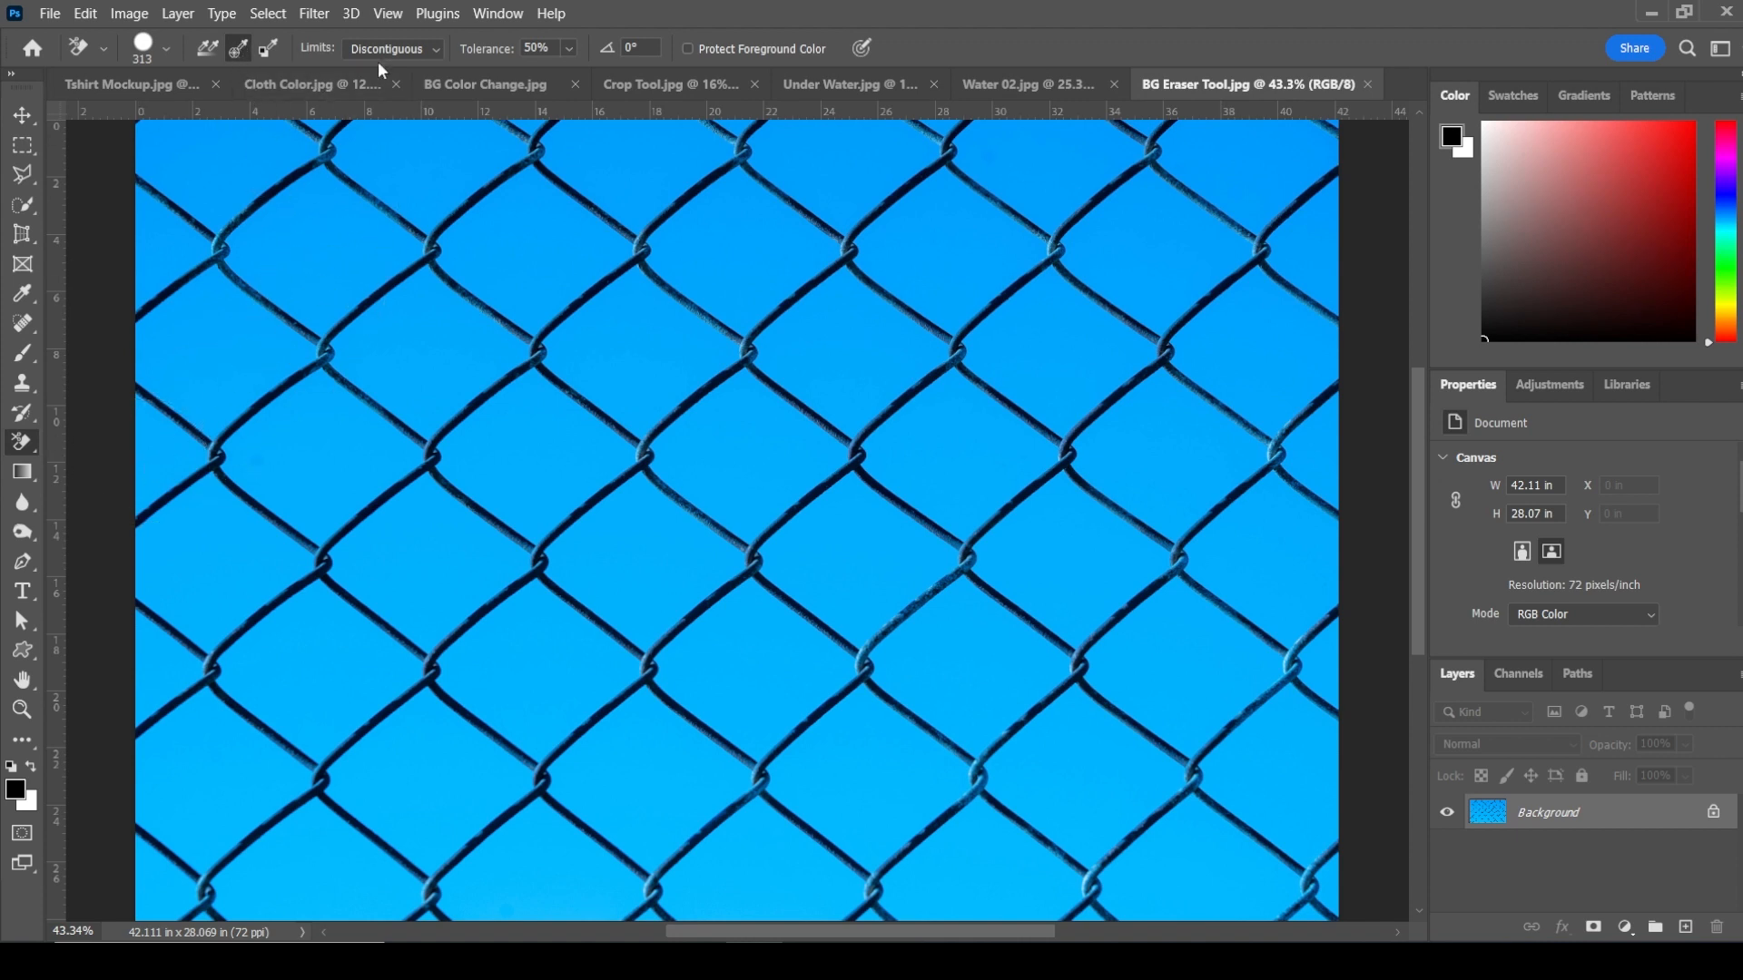
click(443, 50)
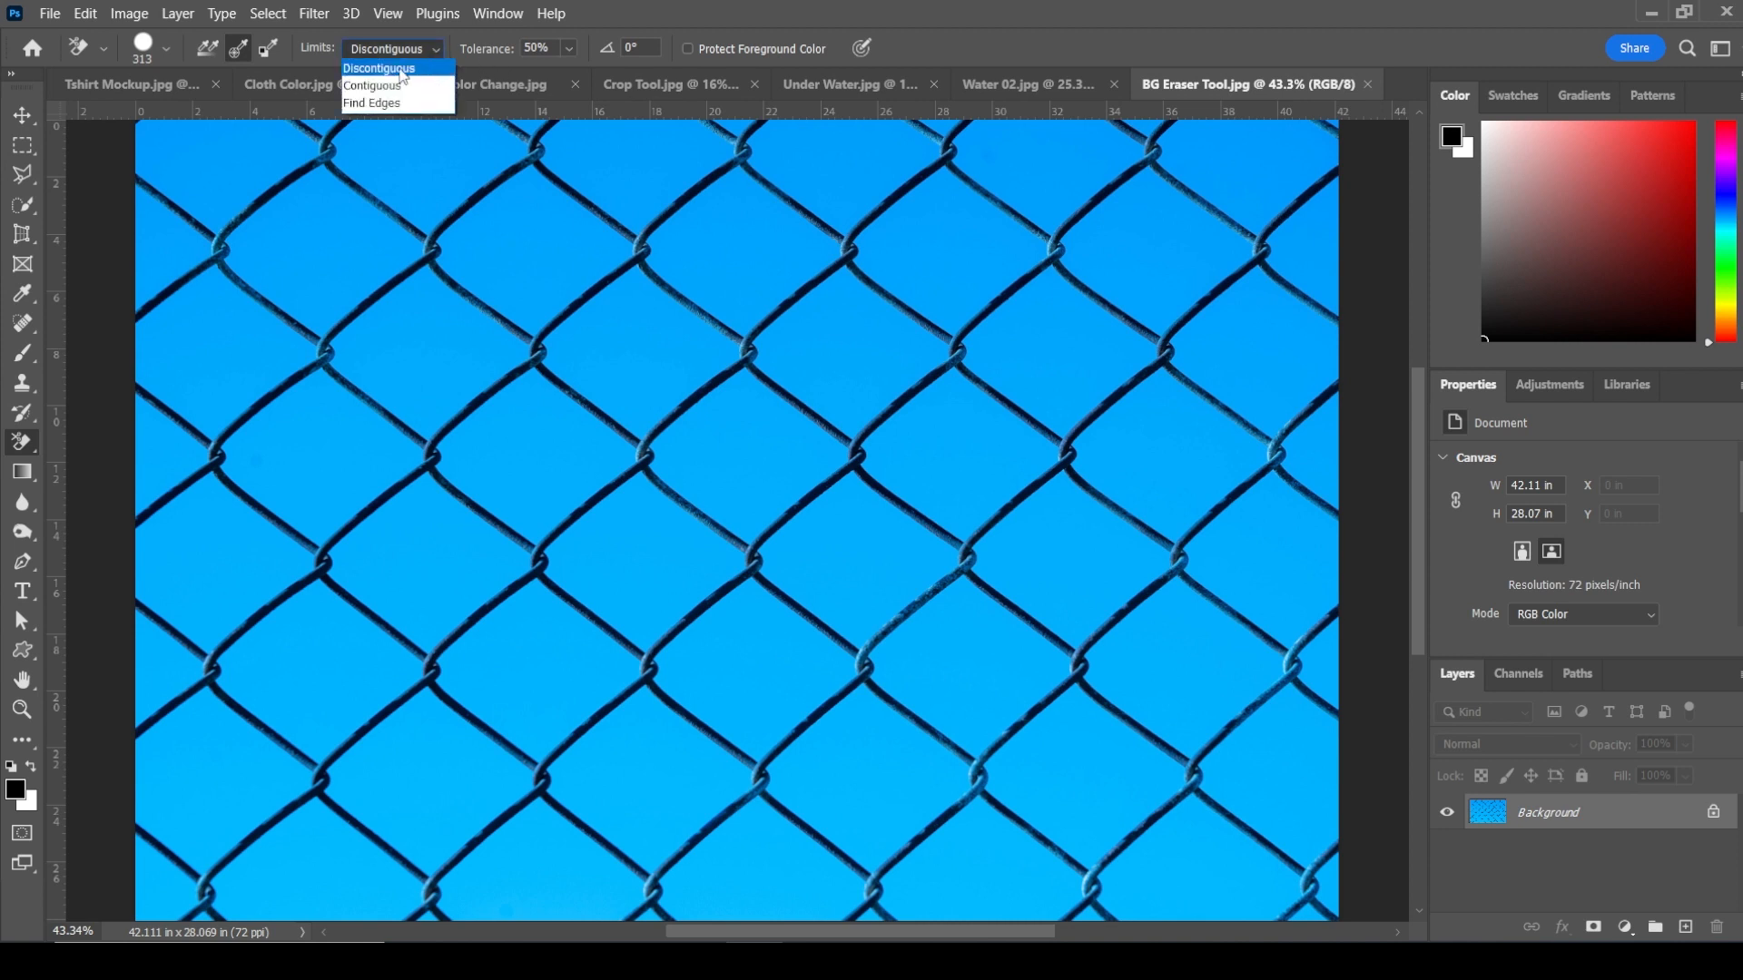
click(384, 71)
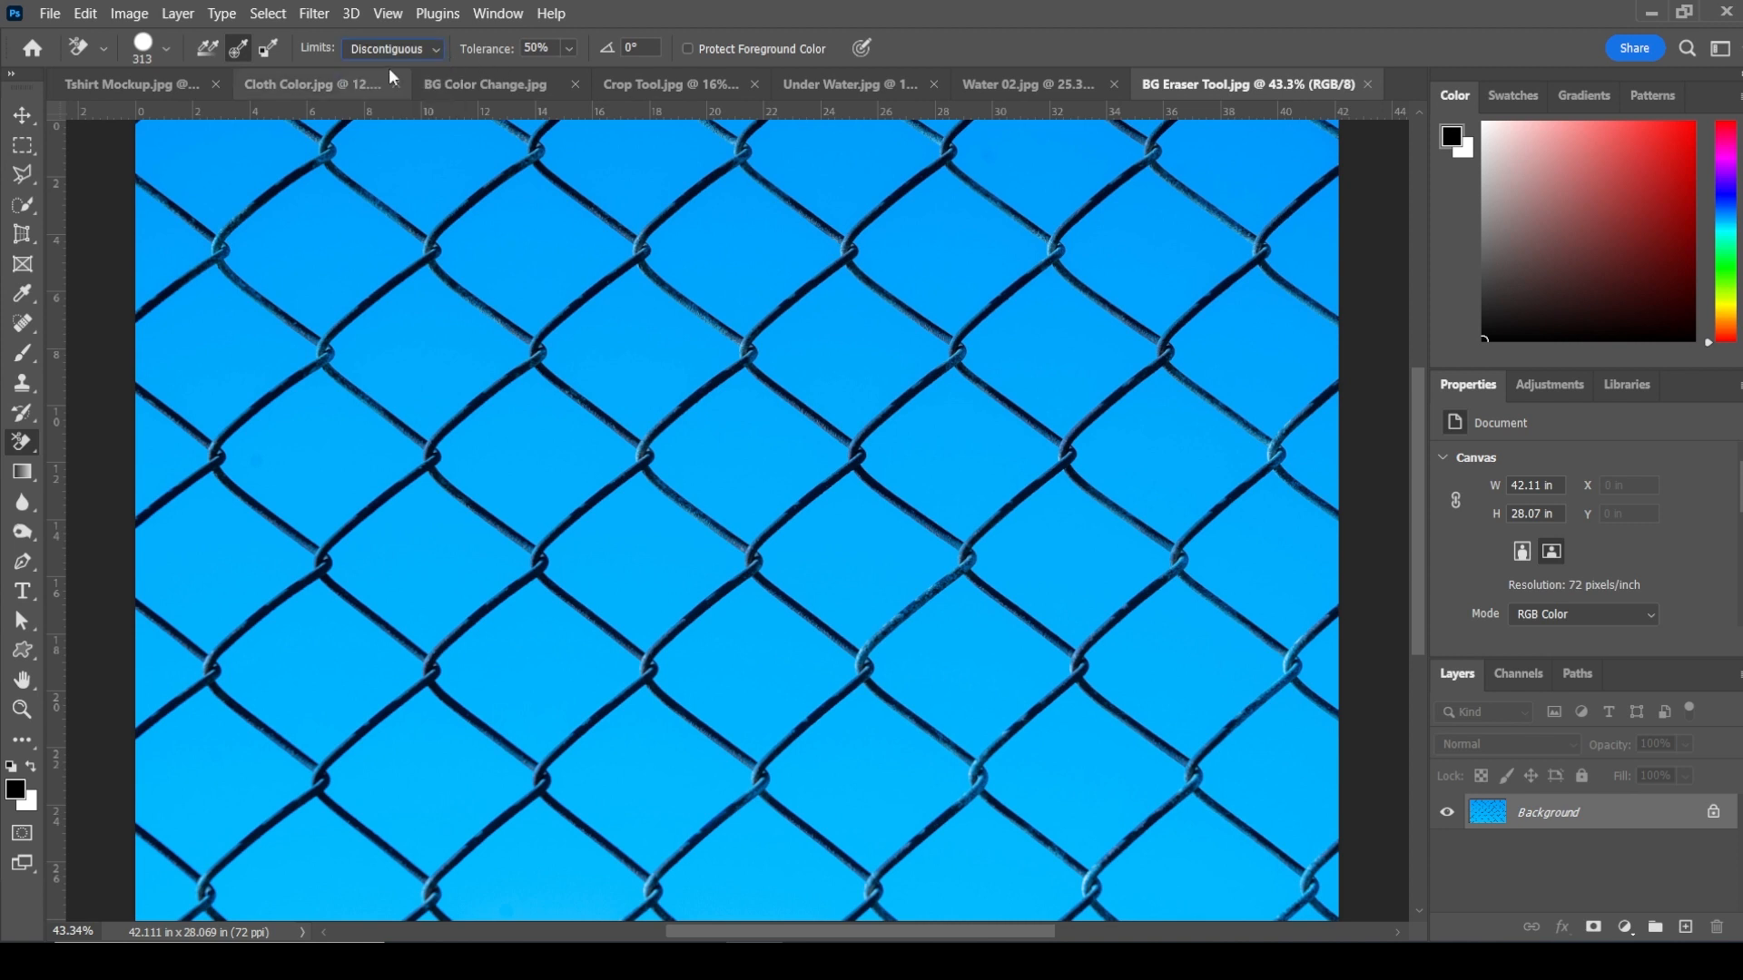
Step: Set the eraser brush to about 186 px and erase the blue sky from between the fence wires
right_click(950, 253)
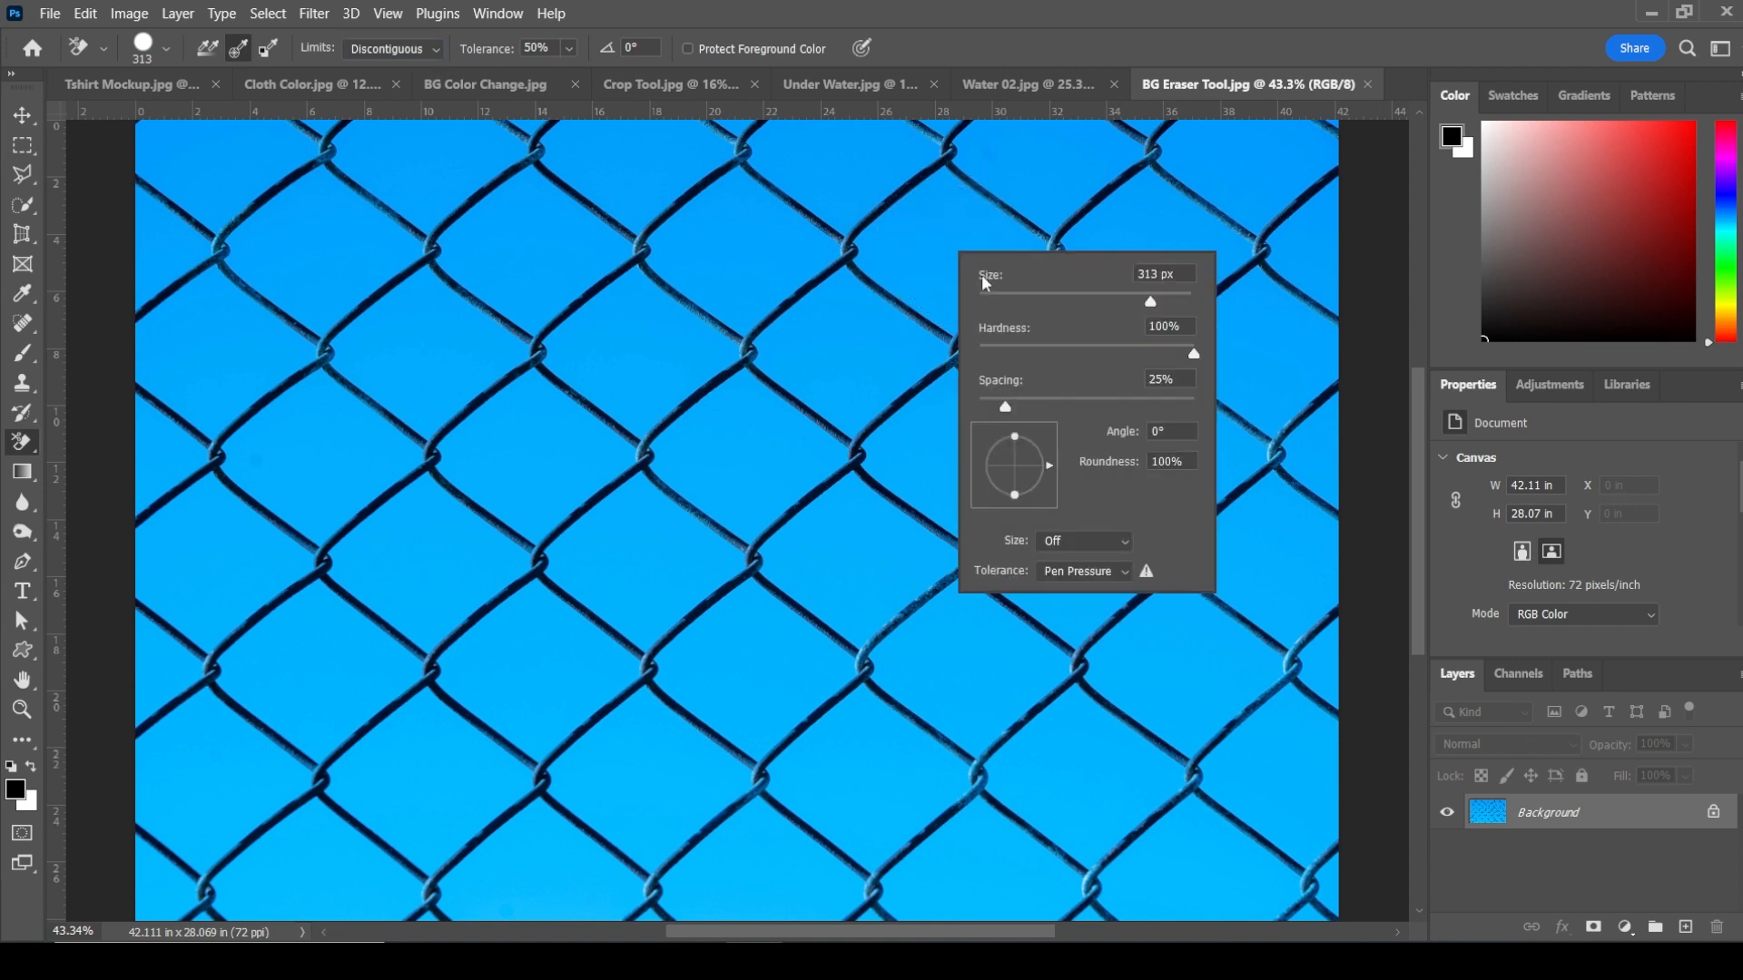
drag(1133, 305, 1131, 303)
key(Return)
click(944, 241)
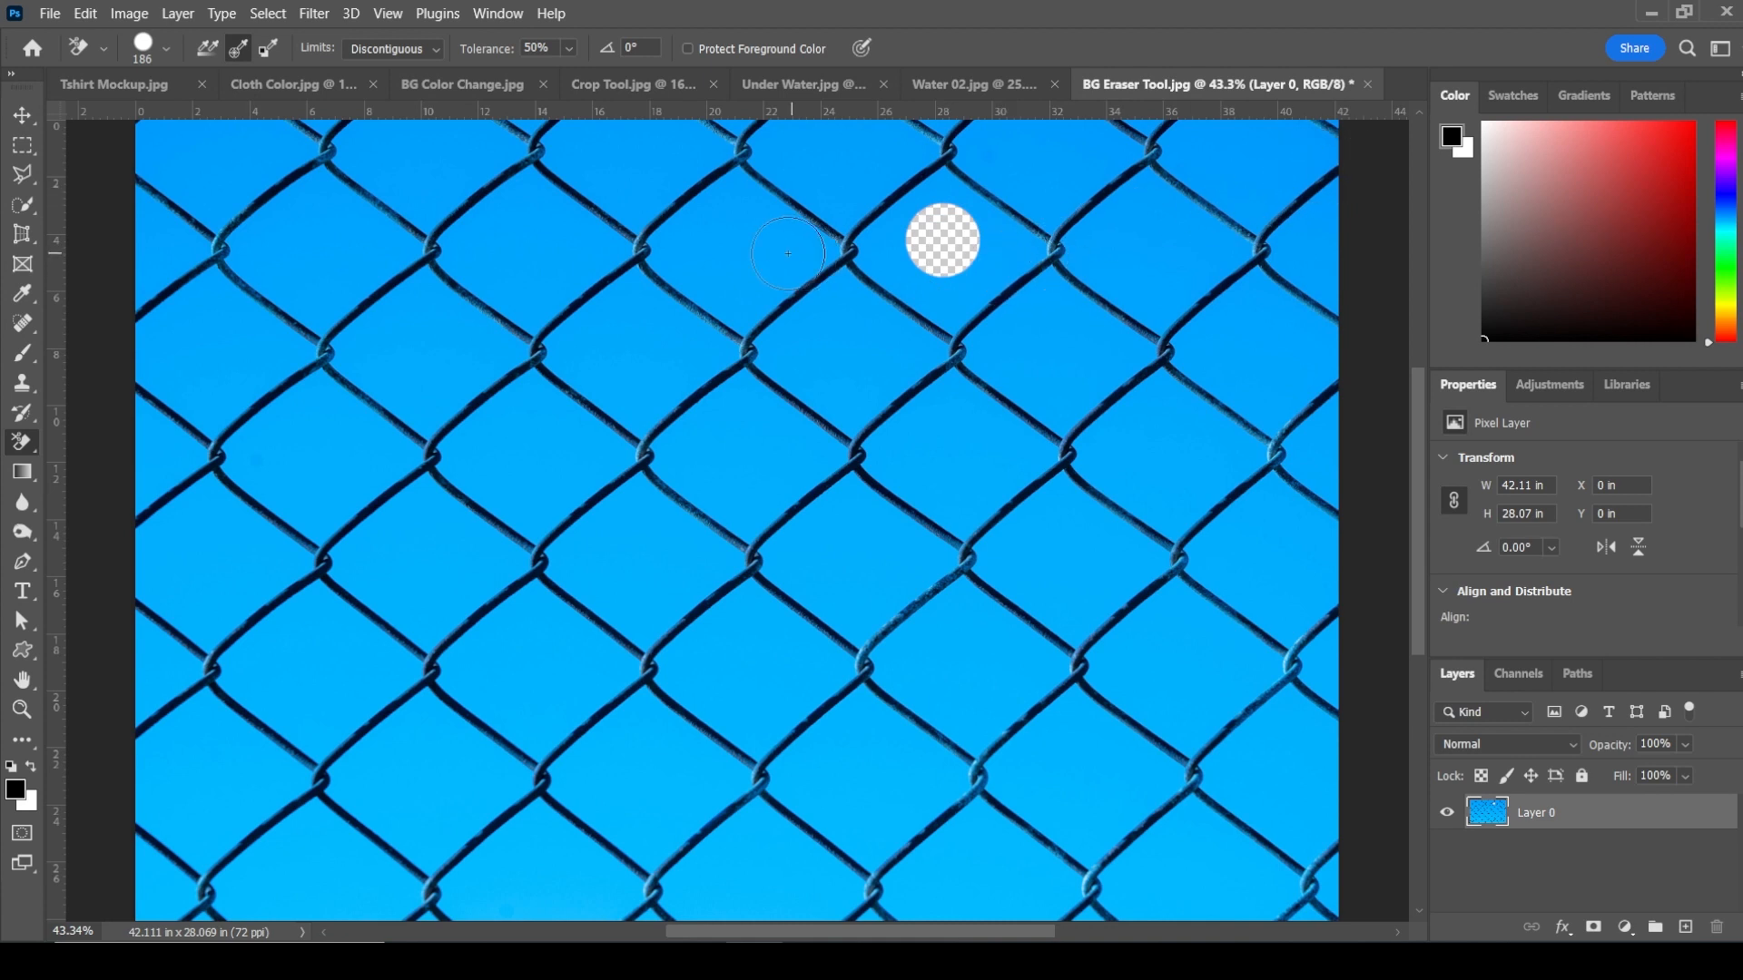
mouse_move(698, 292)
mouse_down()
mouse_move(908, 181)
mouse_move(226, 345)
mouse_move(1270, 363)
mouse_move(1077, 151)
mouse_move(1206, 460)
mouse_move(217, 408)
mouse_move(1227, 563)
mouse_move(937, 599)
mouse_move(273, 817)
mouse_move(544, 758)
mouse_up()
key(bracketright)
key(bracketright)
key(bracketright)
key(bracketright)
key(bracketright)
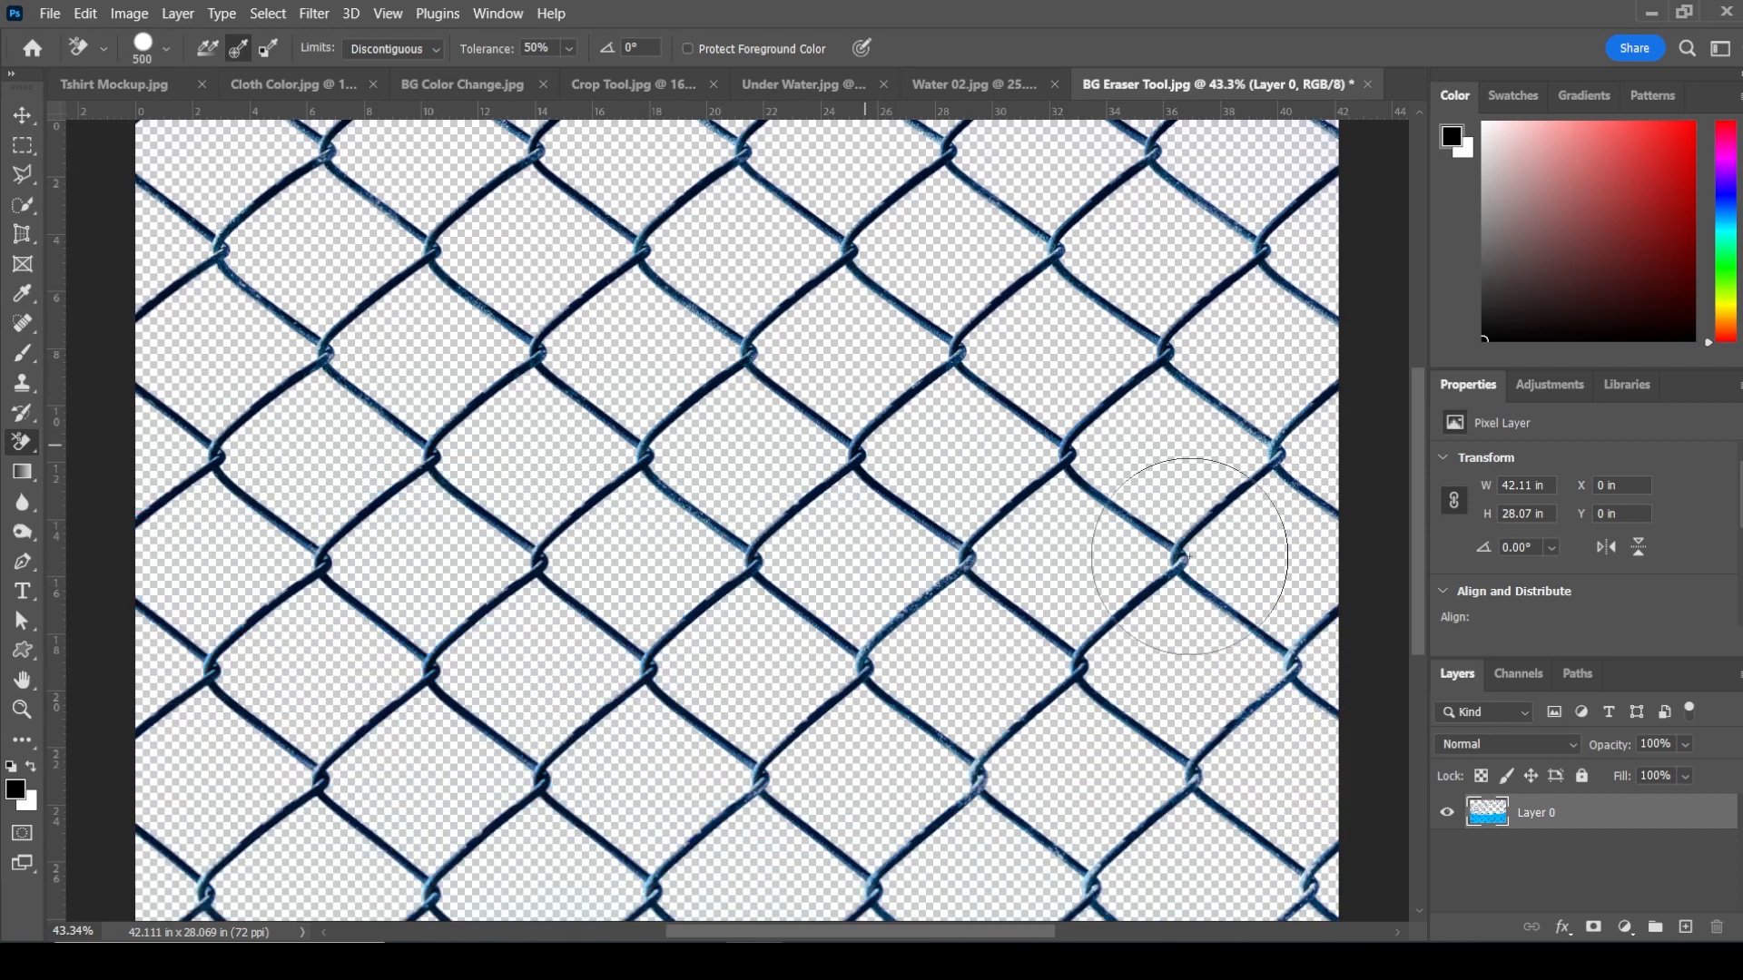
Step: Add a Solid Color fill layer in yellow (fff000)
key(i)
click(1624, 927)
click(1606, 533)
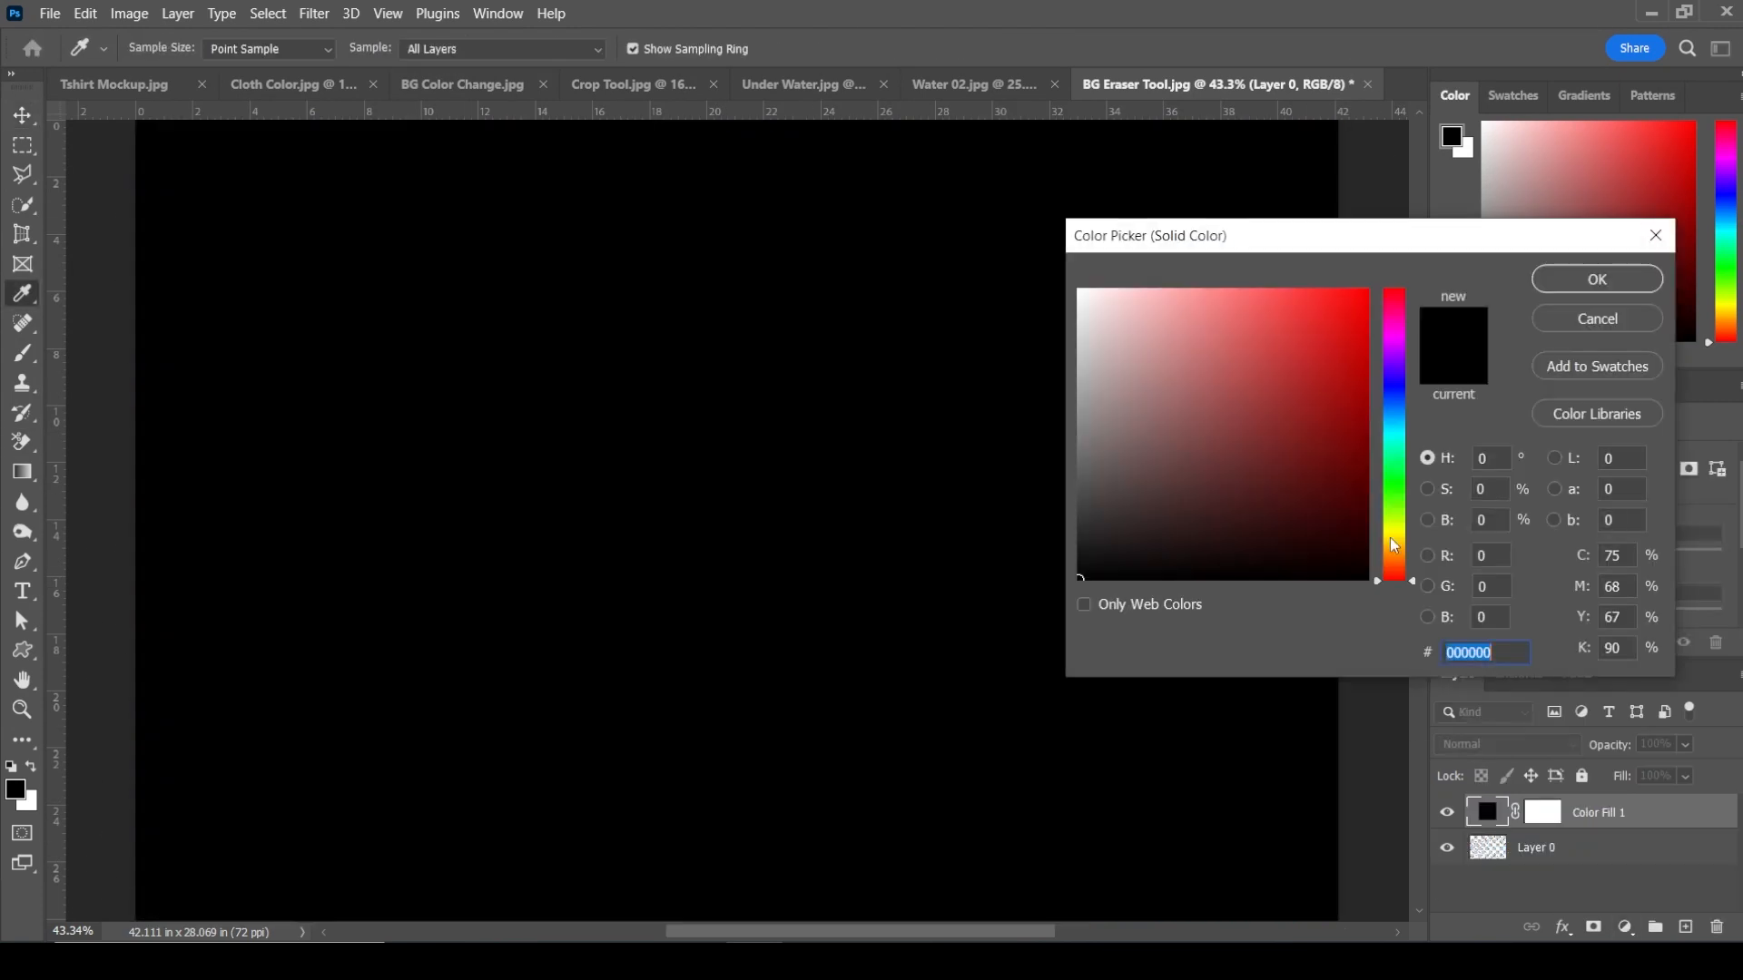
text(ffd800)
drag(1413, 543, 1413, 538)
click(1632, 279)
Step: Move the yellow fill layer below the fence layer
drag(1673, 812, 1673, 859)
key(z)
drag(767, 392, 942, 355)
drag(942, 356, 903, 345)
scroll(902, 345, down, 20)
scroll(899, 455, left, 3)
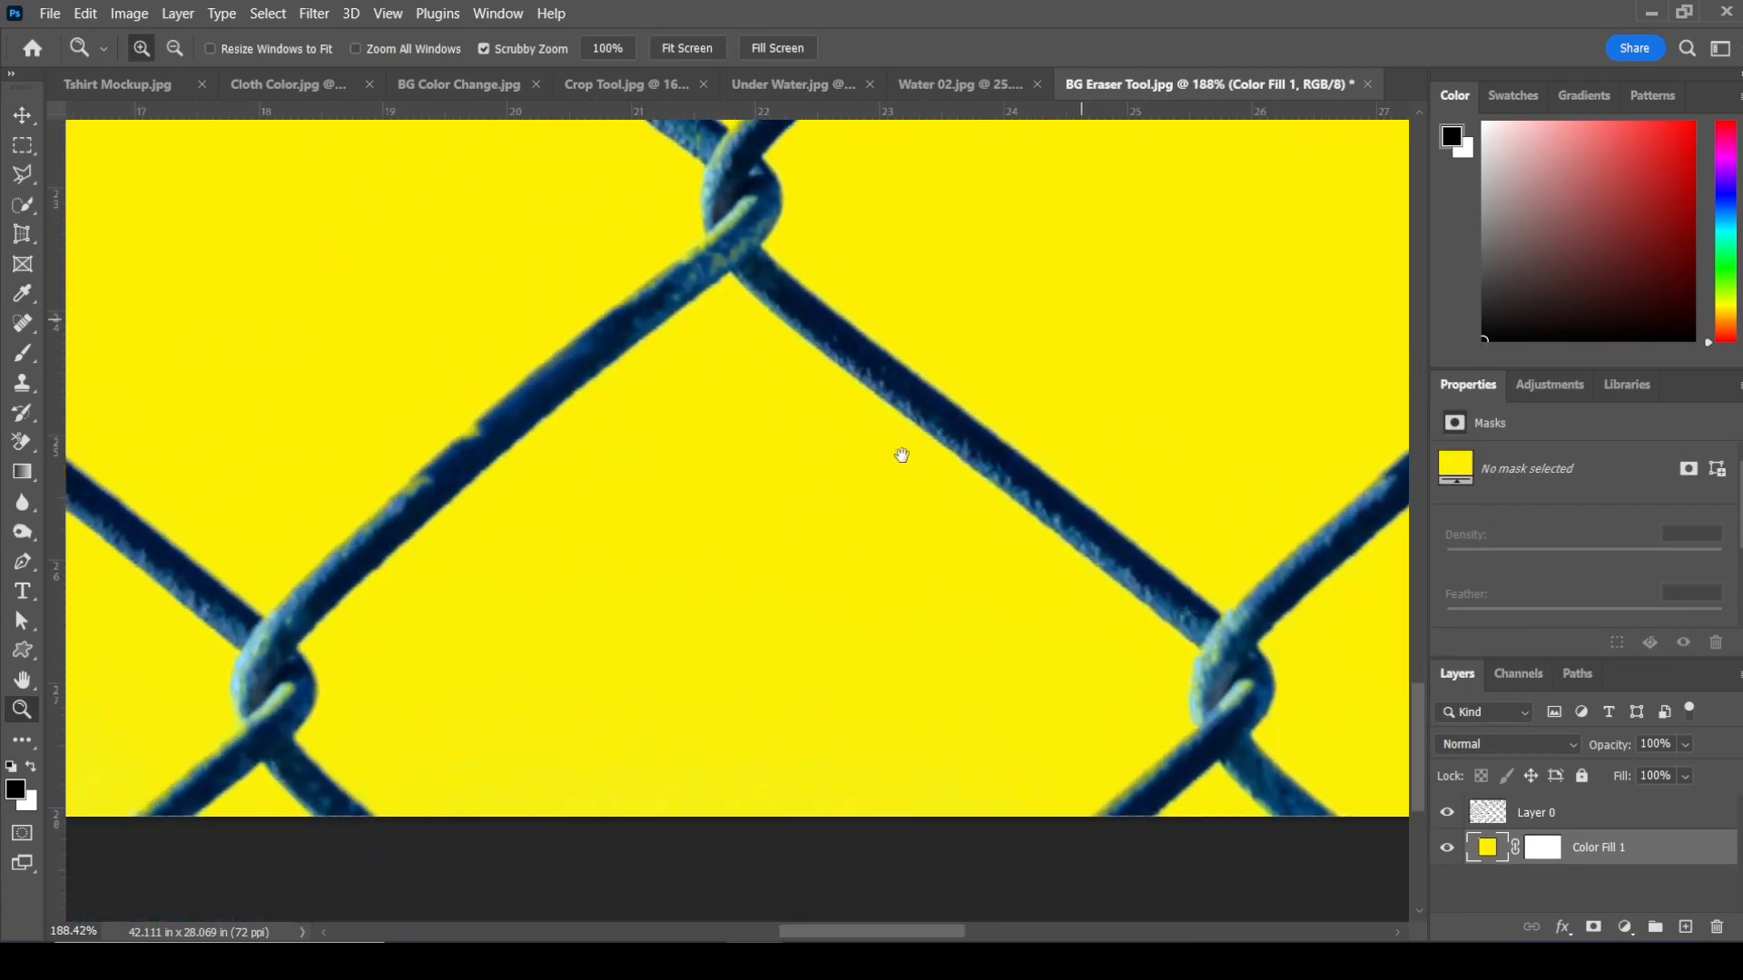
key(ctrl+0)
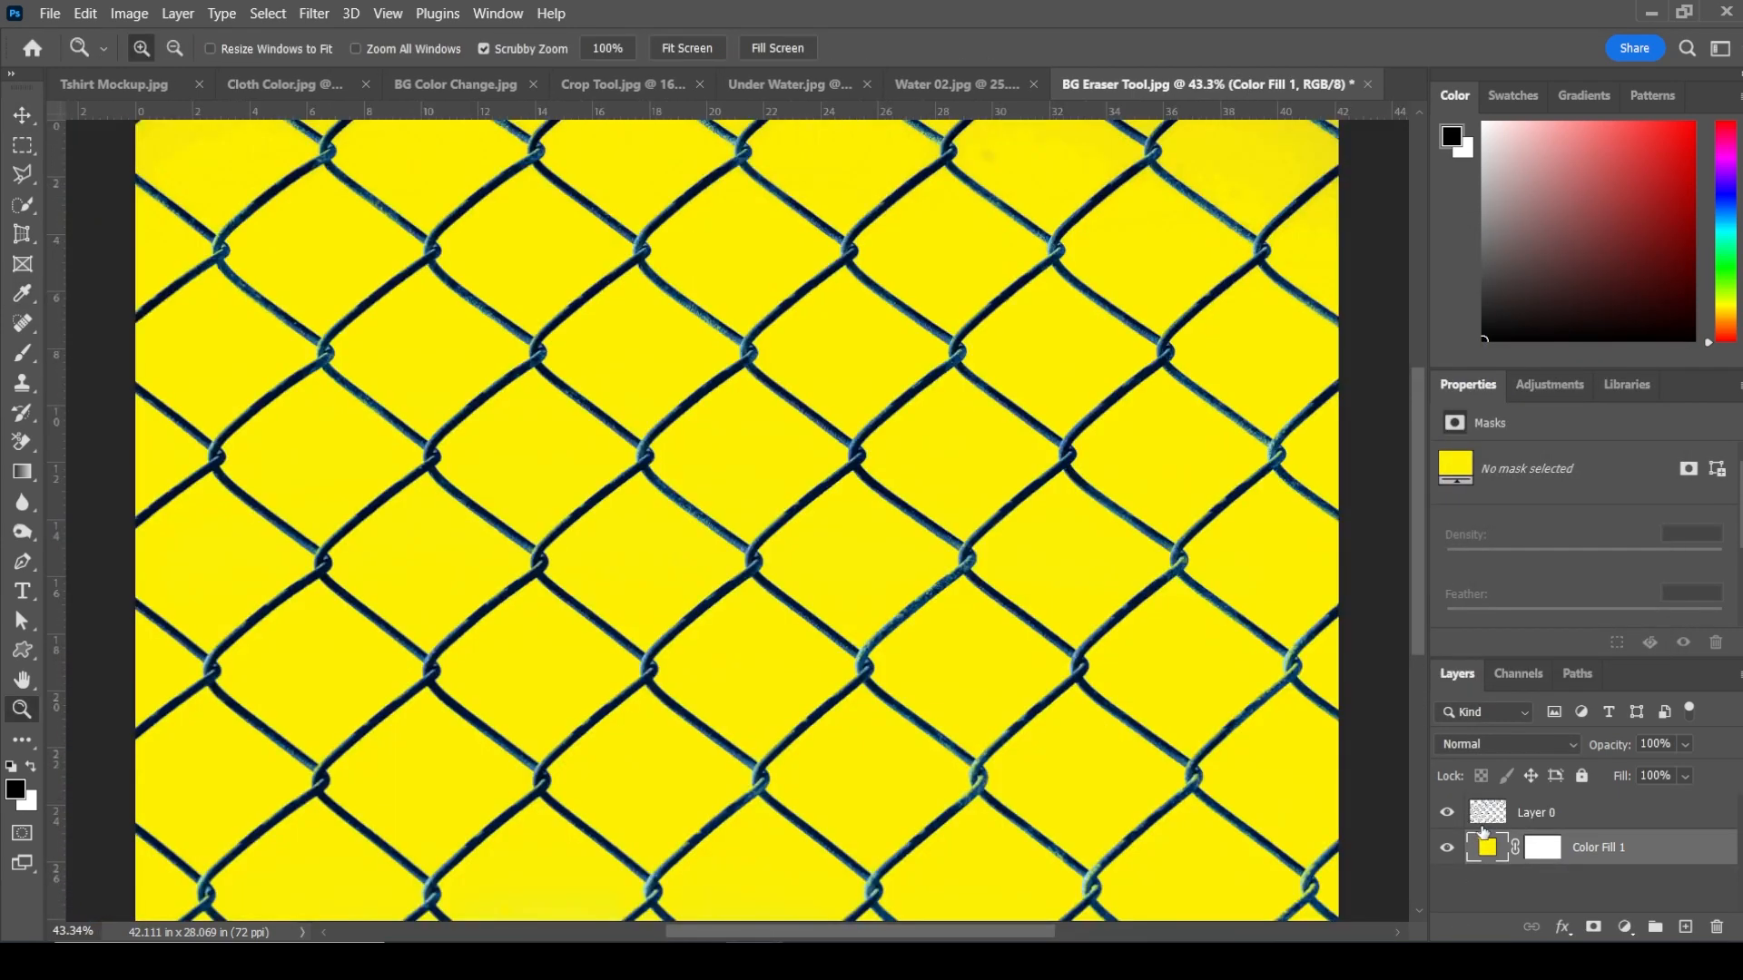
Step: Change the fill layer's color to green 00ff78
double_click(1488, 853)
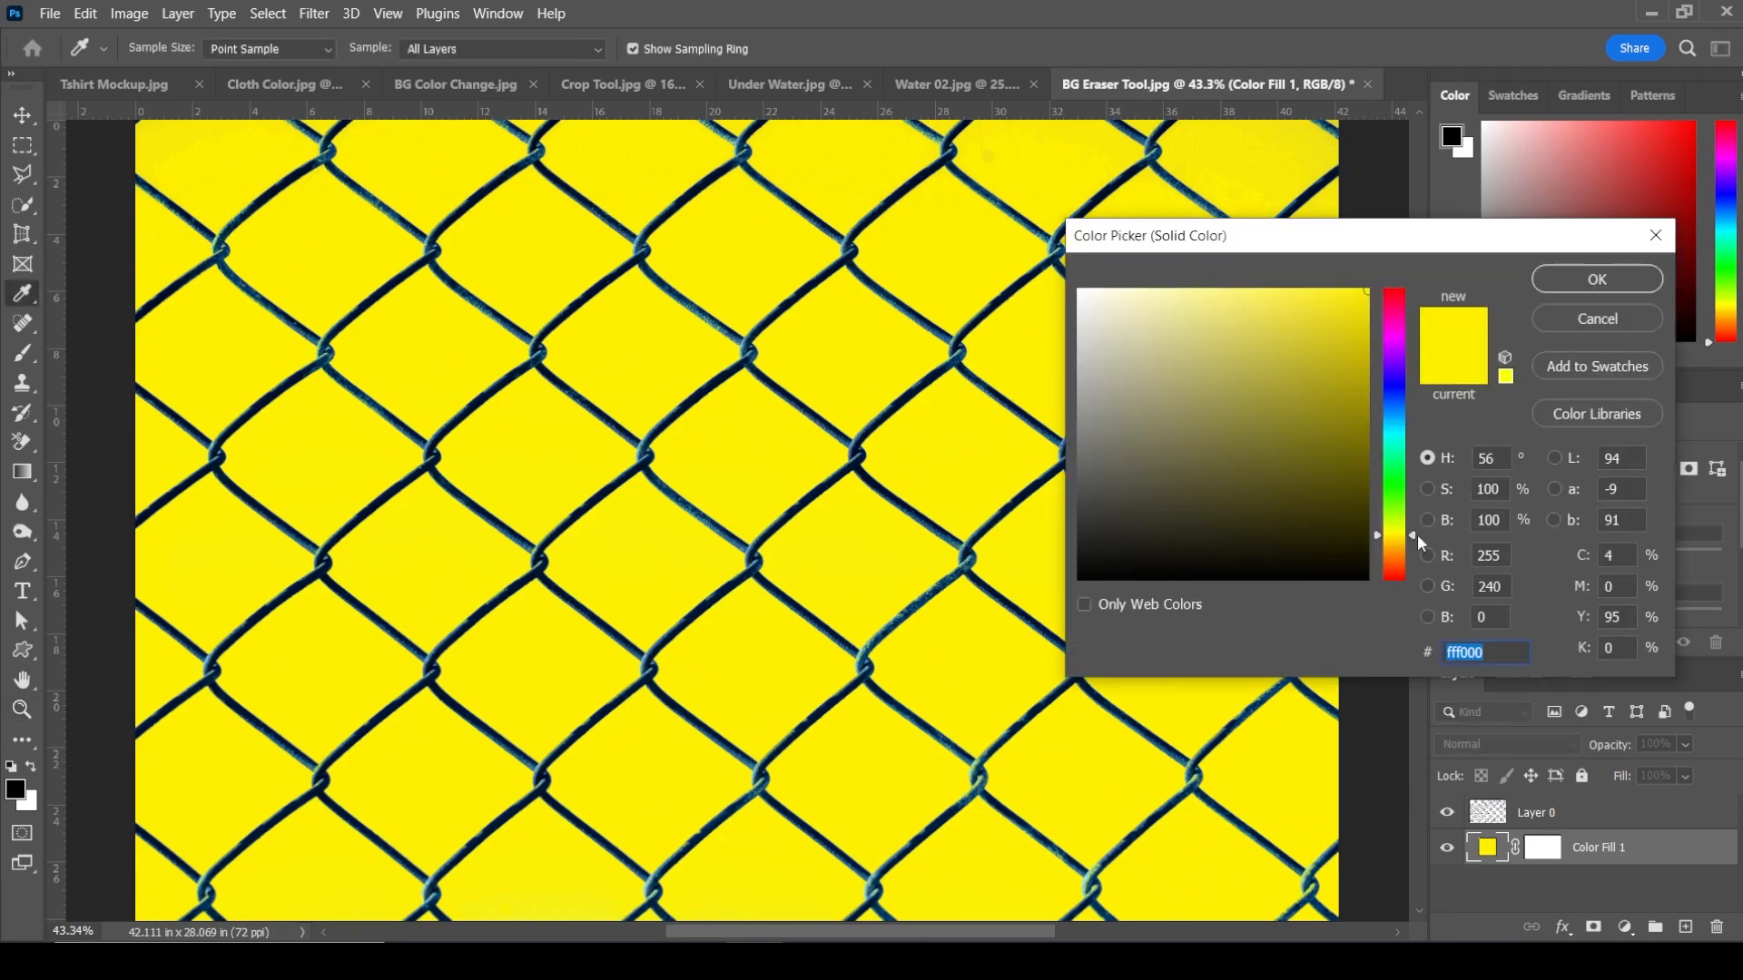
drag(1417, 534, 1423, 375)
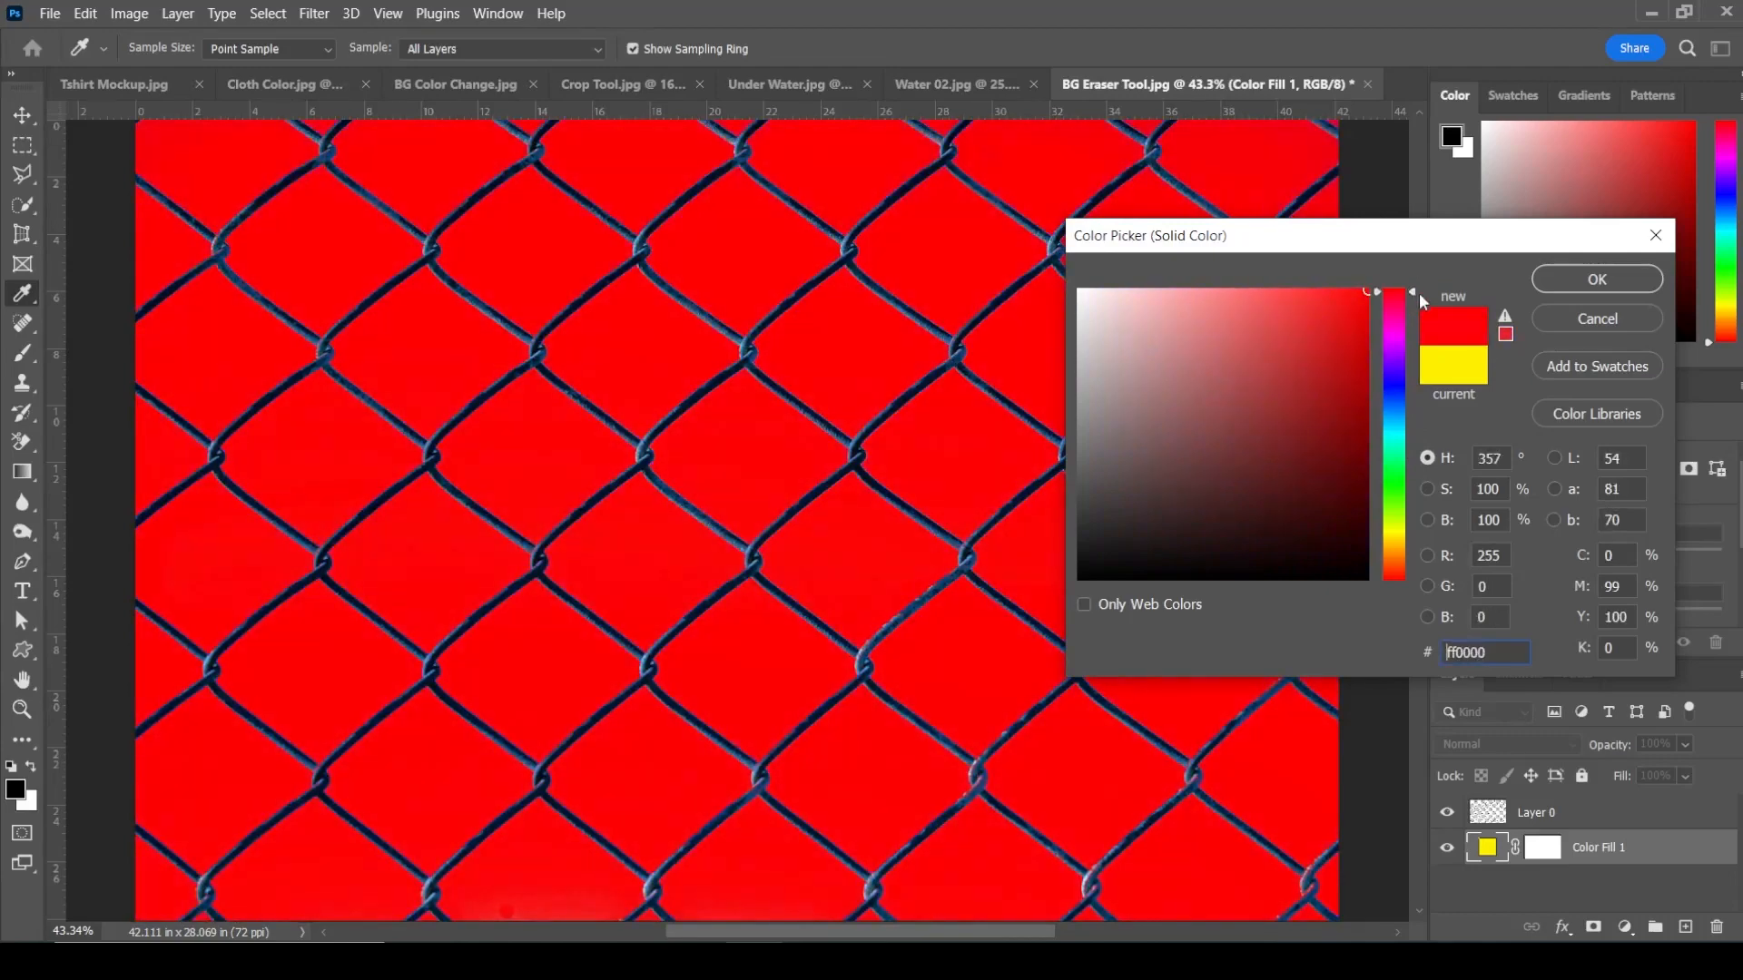
drag(1420, 300, 1413, 444)
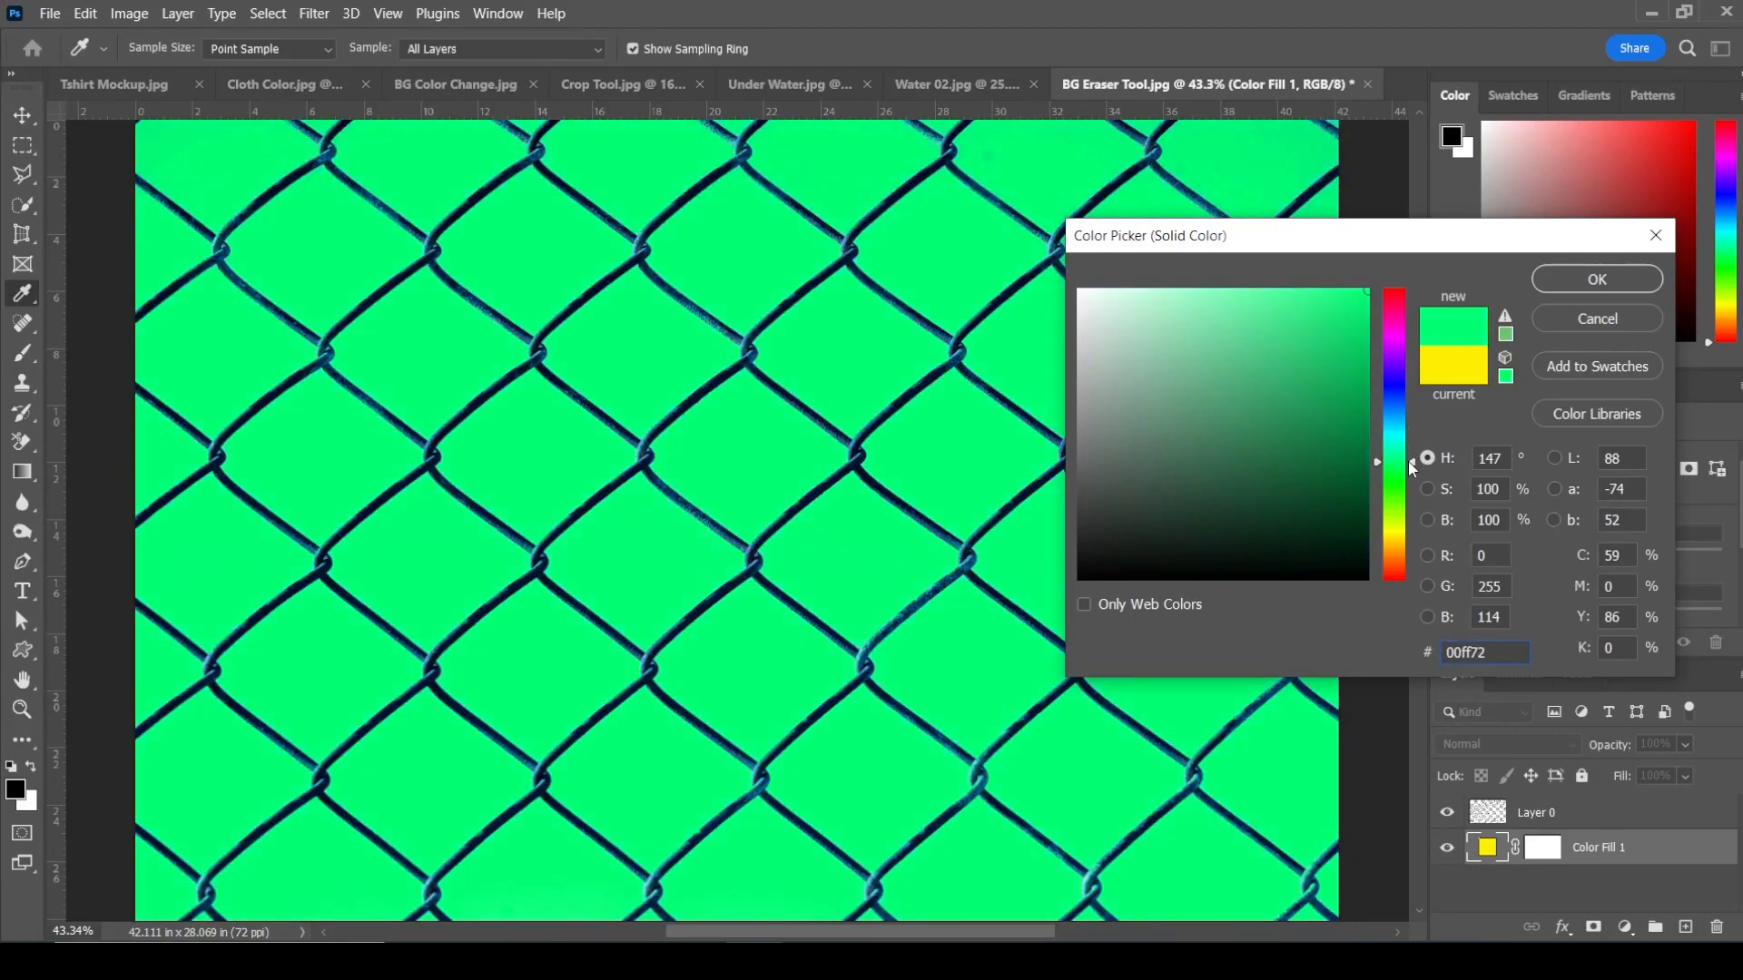
drag(1413, 481, 1413, 456)
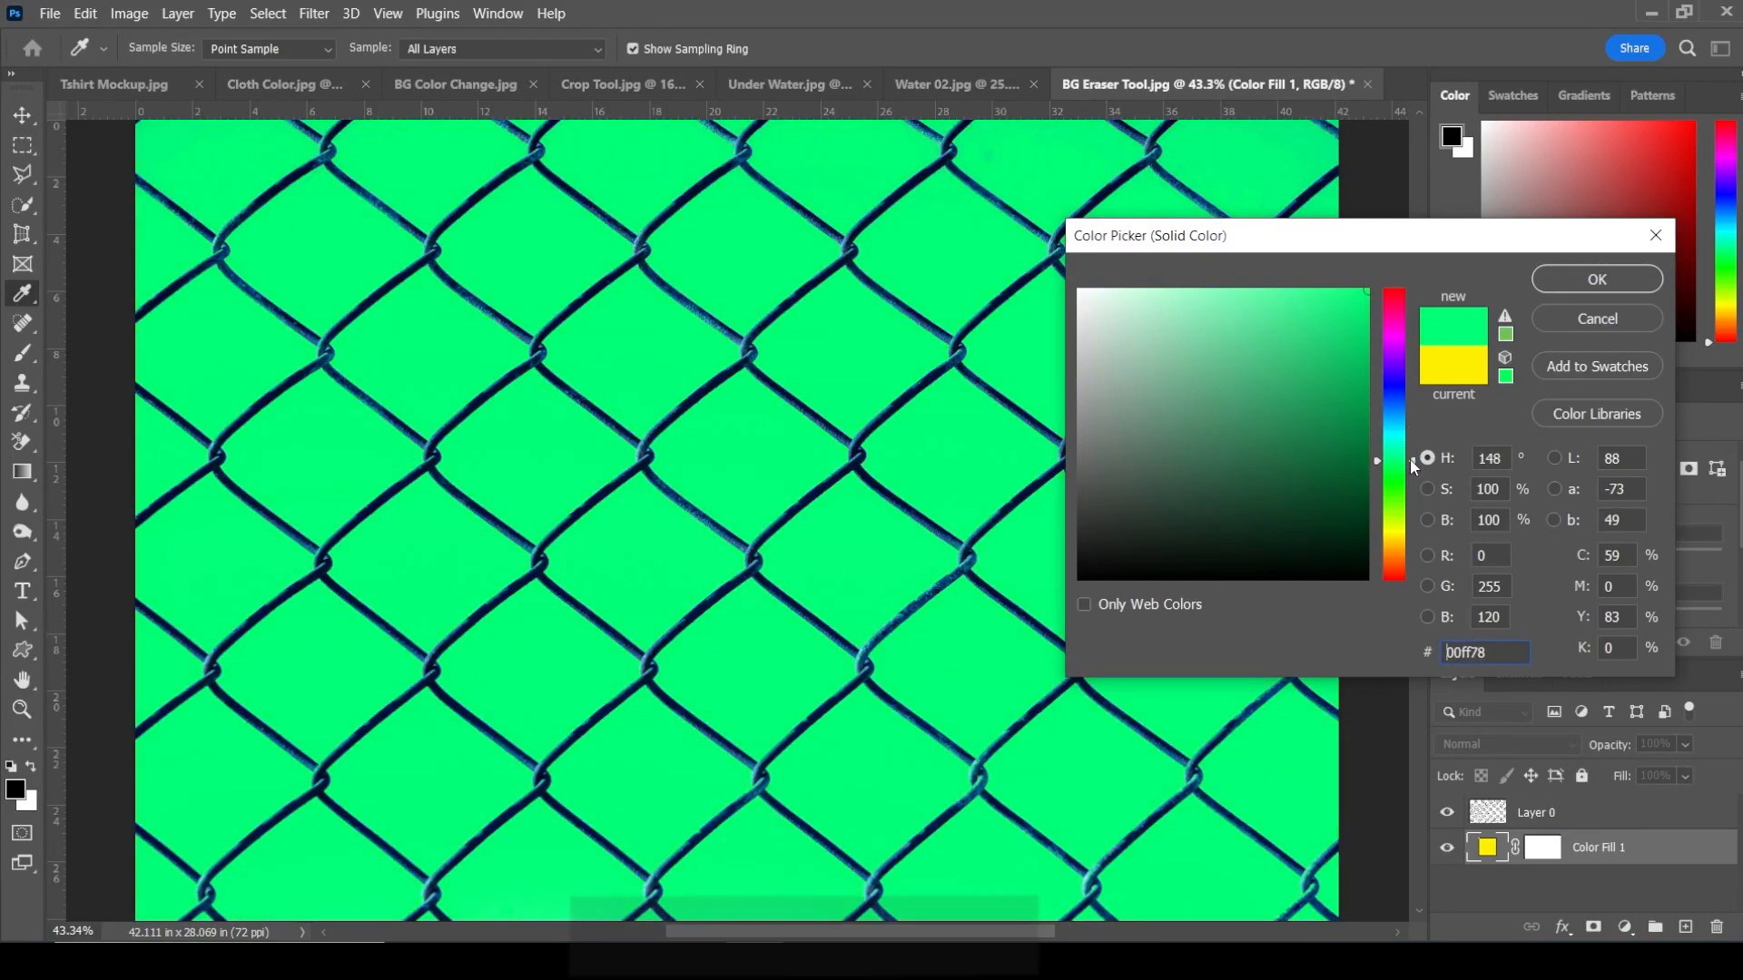
click(1634, 284)
key(z)
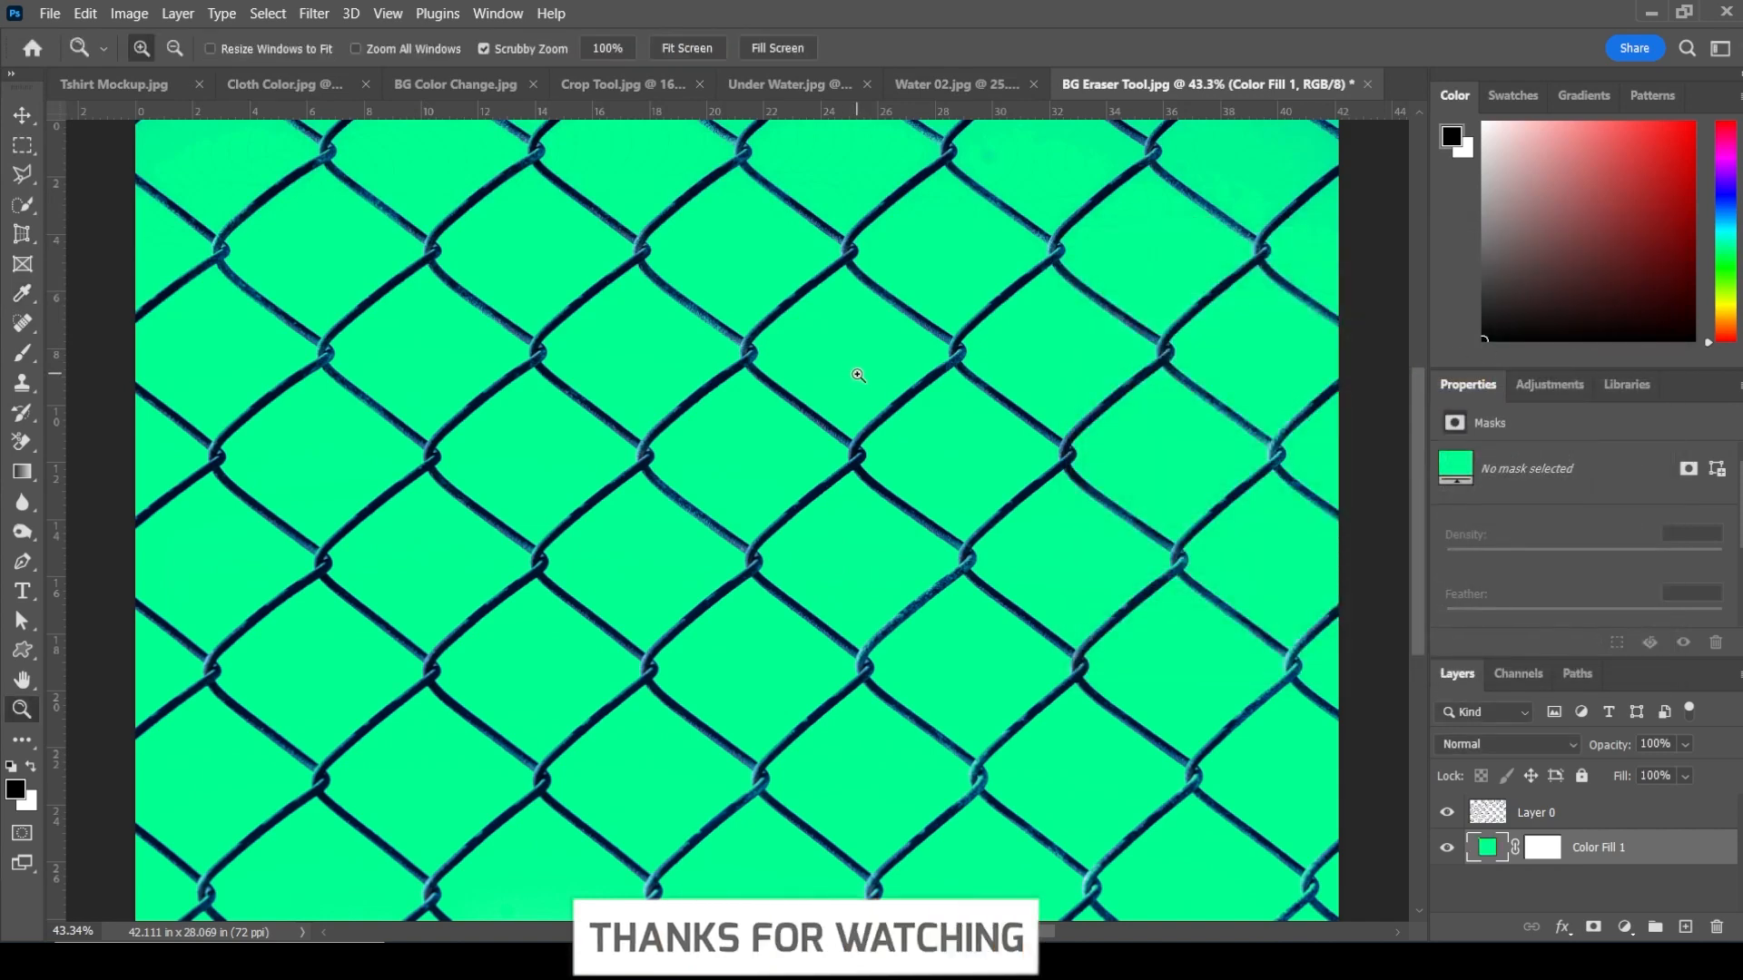
Step: Zoom into the fence and fit the image back on screen to inspect the result
drag(836, 347, 1027, 510)
right_click(769, 374)
click(800, 388)
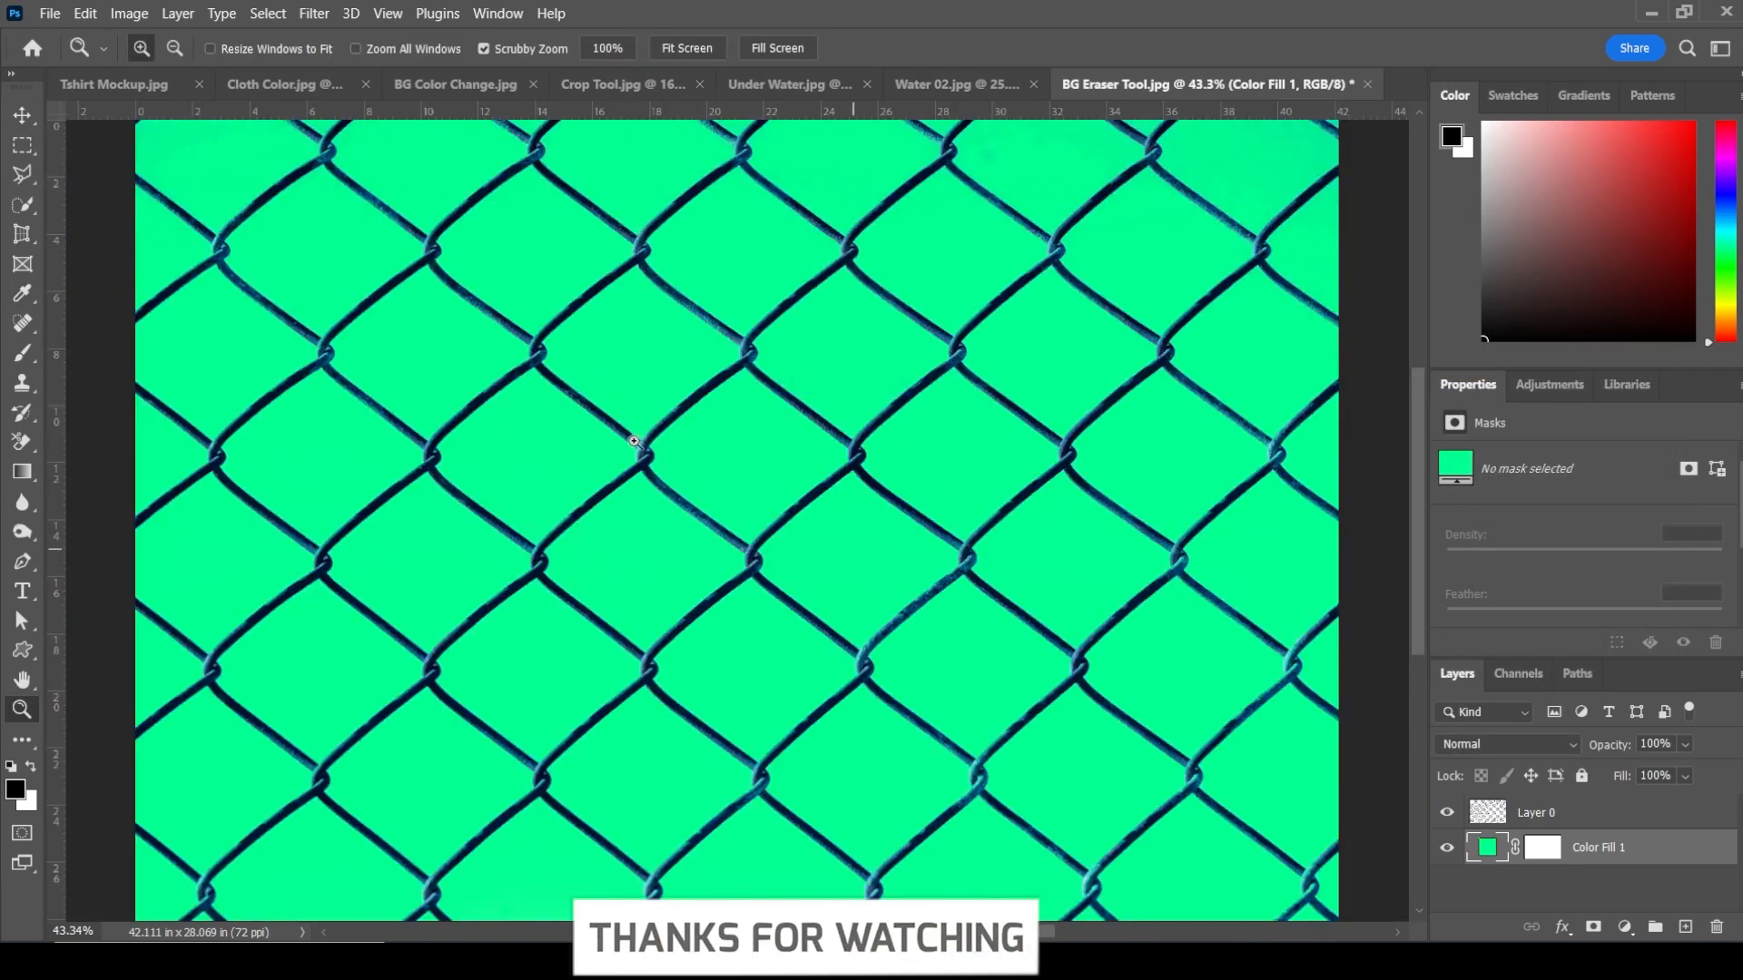